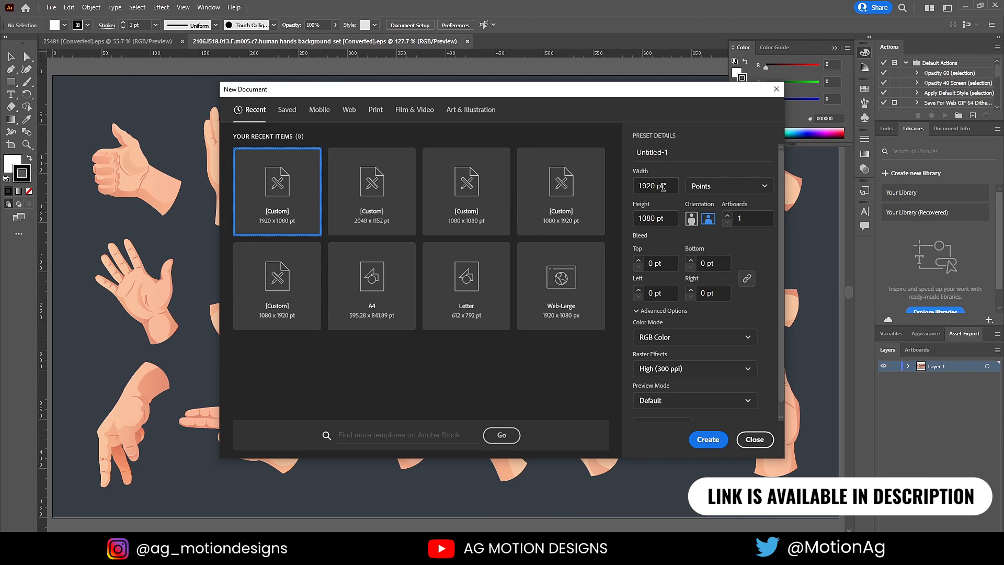
- Create a new landscape document 1920 pt wide and 1080 pt high in RGB colour
left_click(647, 186)
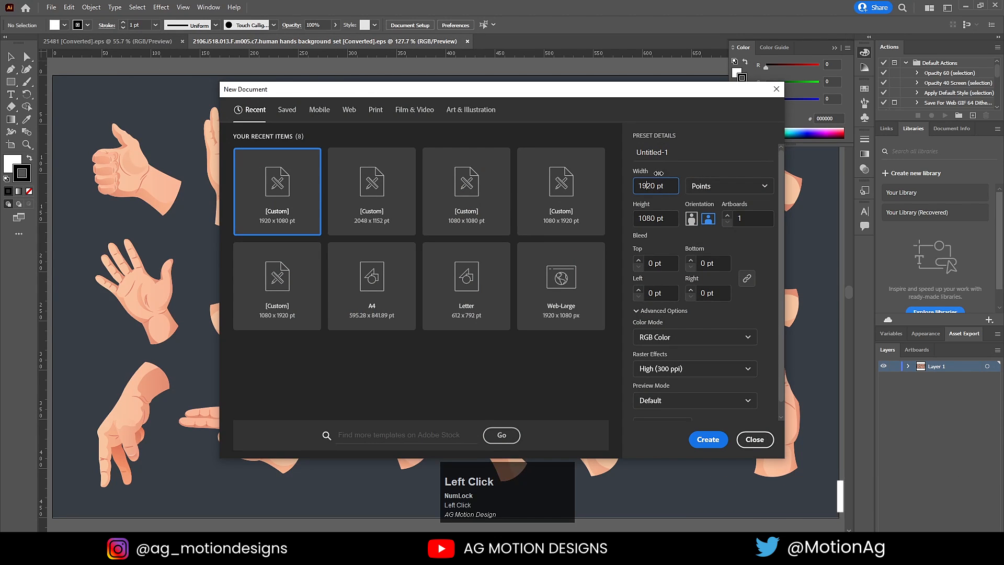
left_click(649, 217)
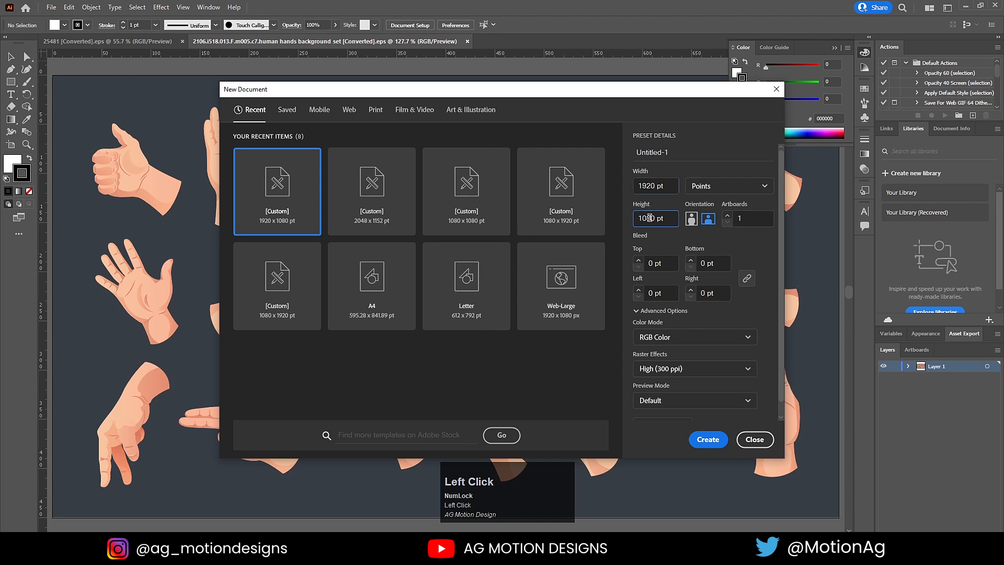
left_click(707, 439)
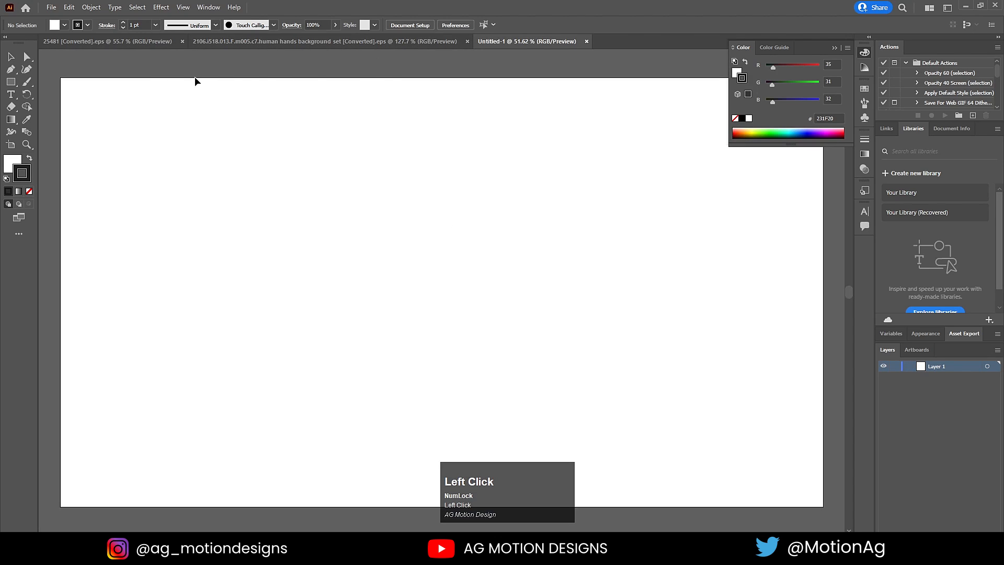
- Copy the burger from 25481 [Converted].eps into the Untitled-1 document and place it near the artboard's centre
left_click(121, 41)
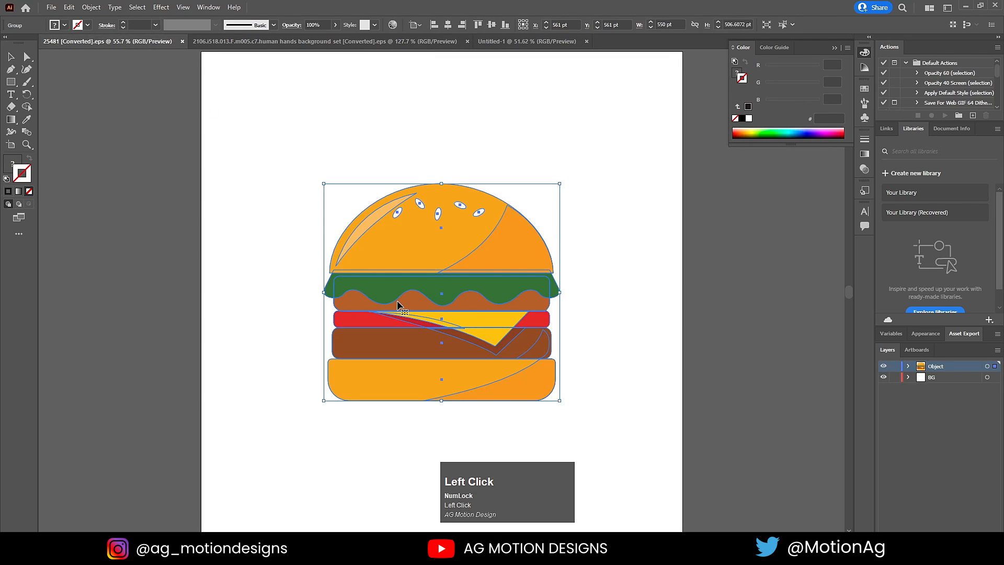
key("ctrl")
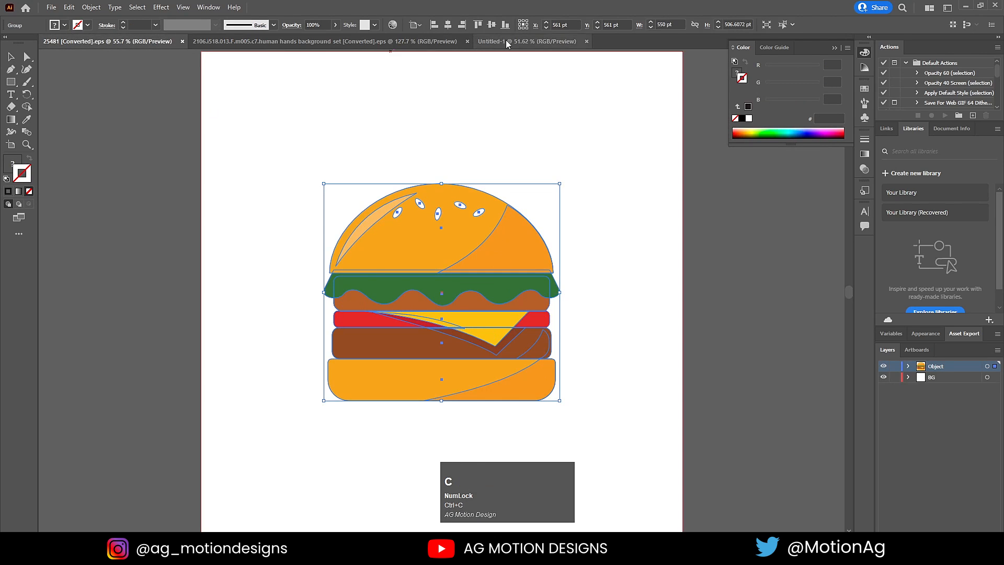
left_click(508, 41)
key("ctrl")
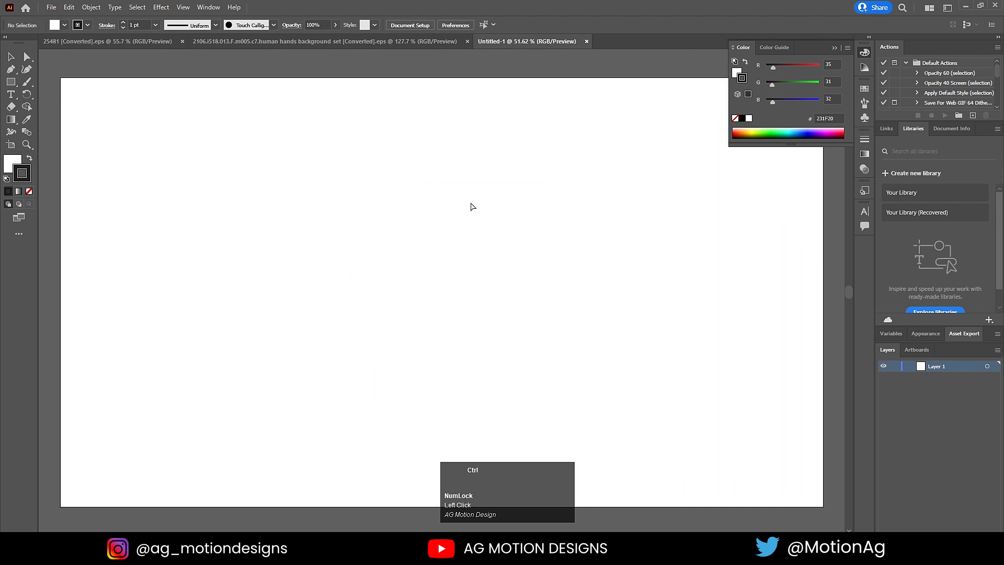
key("ctrl+shift+v")
left_click_drag(314, 316, 507, 309)
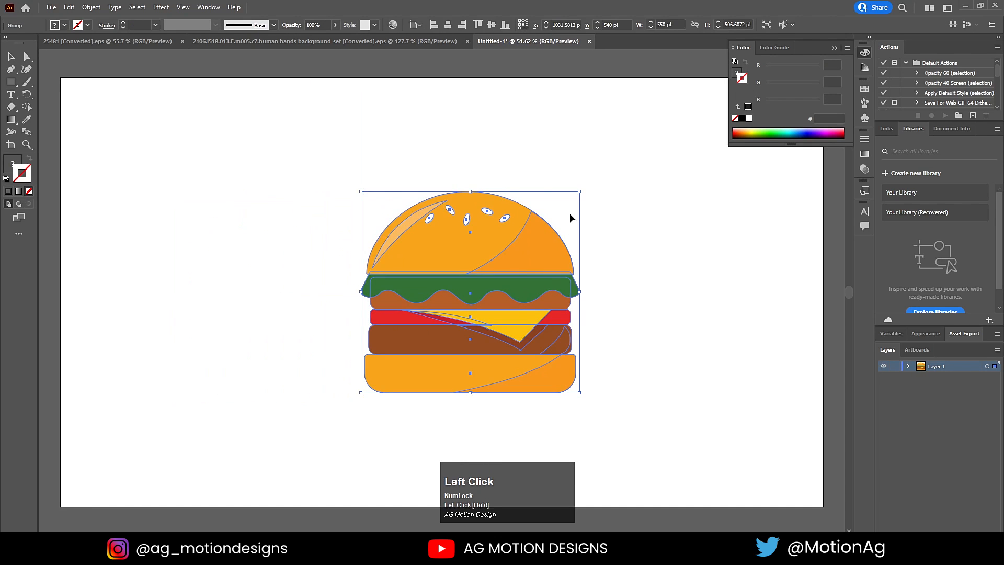
- Scale the burger down proportionally about its centre to about 398 × 366 pt
key("e")
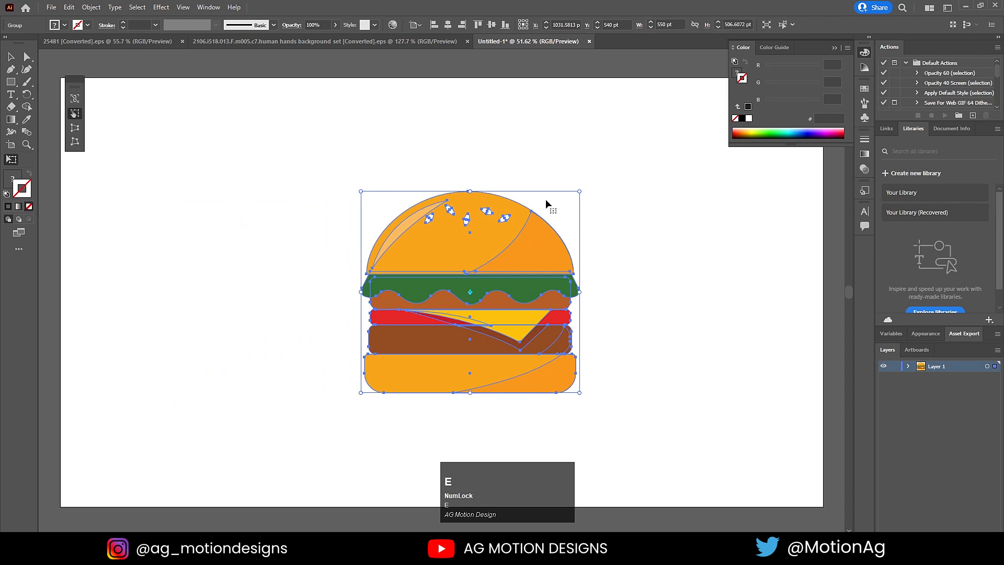
key("alt")
left_click_drag(580, 189, 552, 224)
key("v")
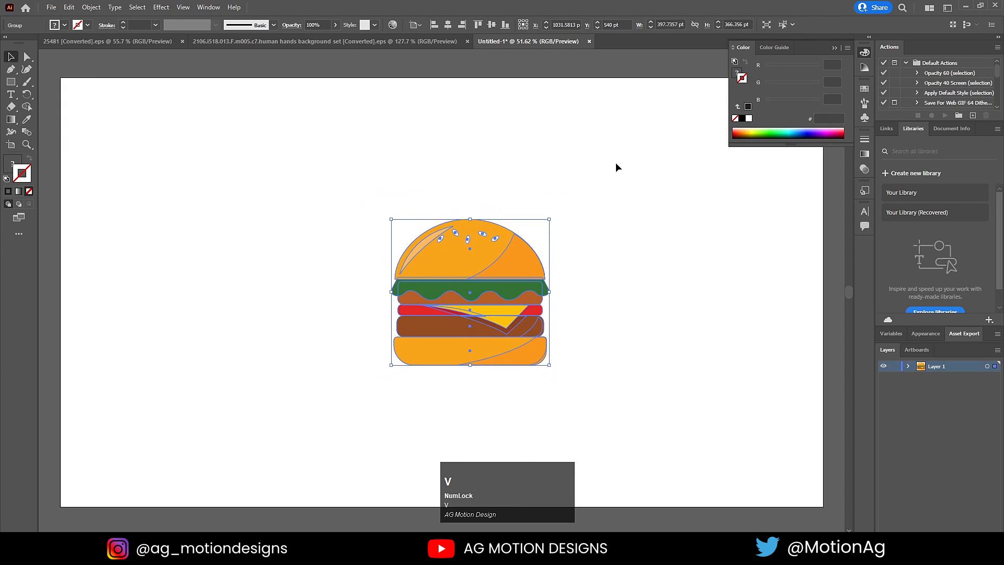
left_click(611, 163)
- Copy the open, palm-up hand from the human hands file and paste it in place on a new layer in Untitled-1
left_click(222, 43)
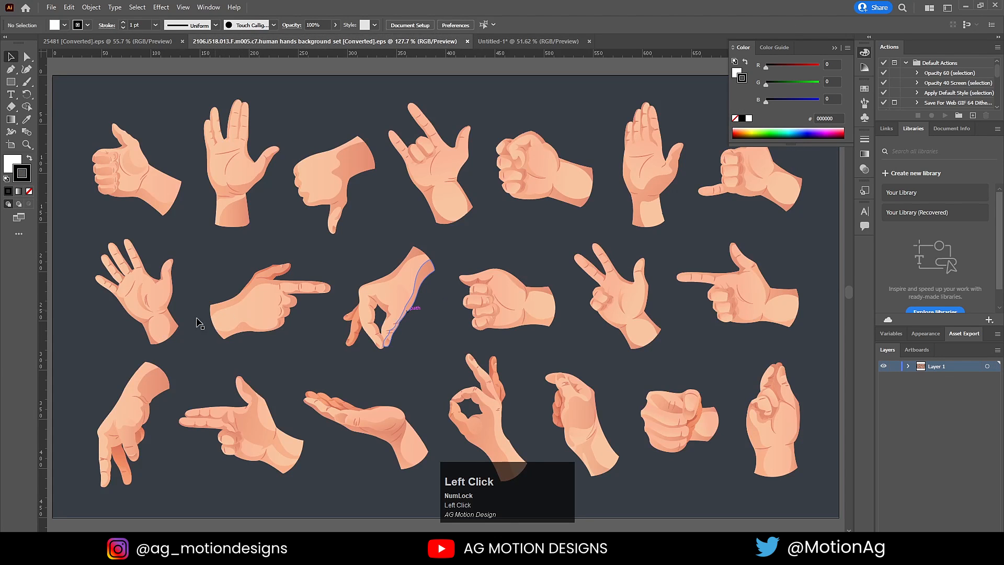
left_click(383, 420)
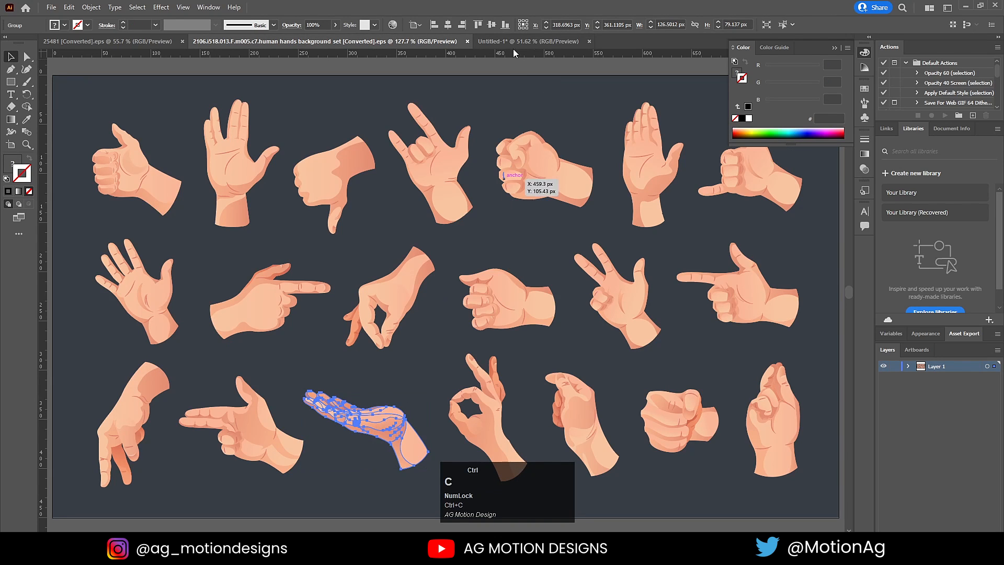
left_click(490, 38)
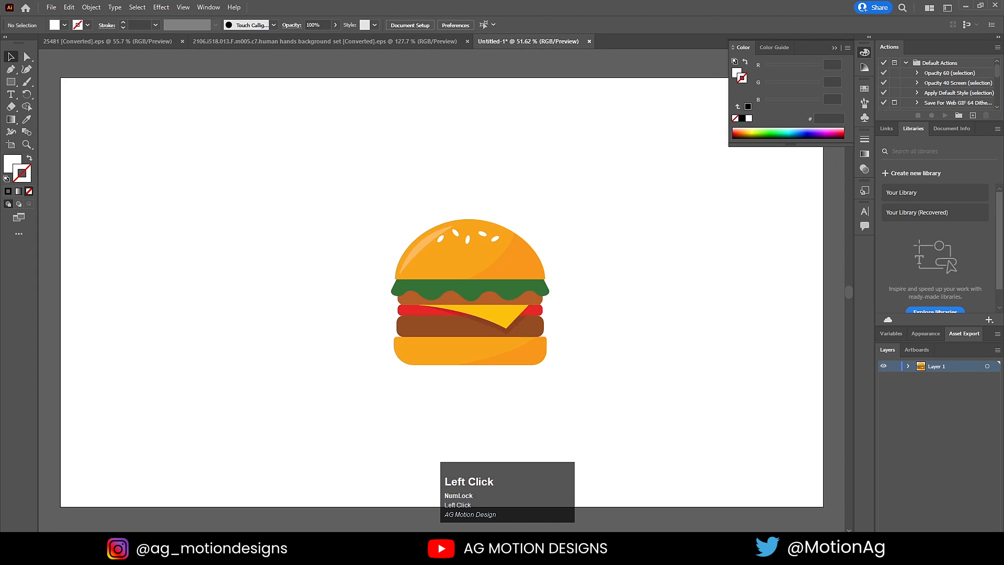
left_click(972, 537)
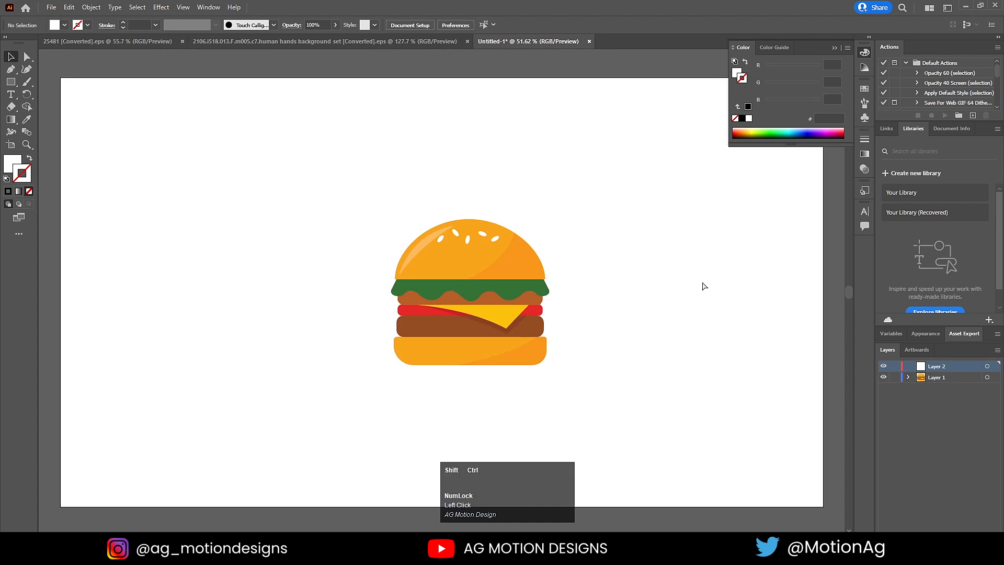
key("ctrl+shift+v")
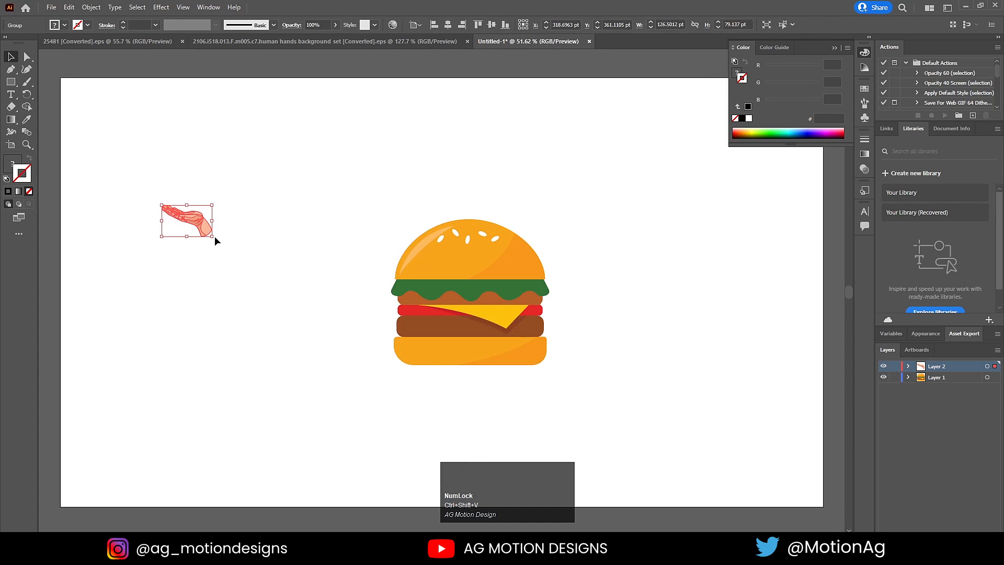
- Enlarge the pasted hand proportionally to about 425 × 266 pt and move it to the artboard's upper-left area
left_click_drag(213, 238, 332, 336)
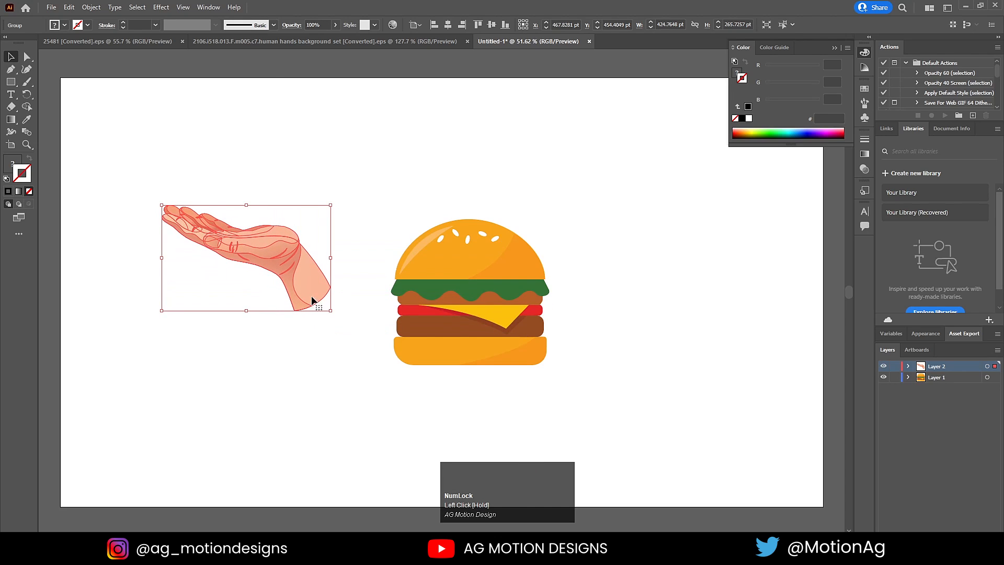
left_click(310, 37)
left_click(133, 42)
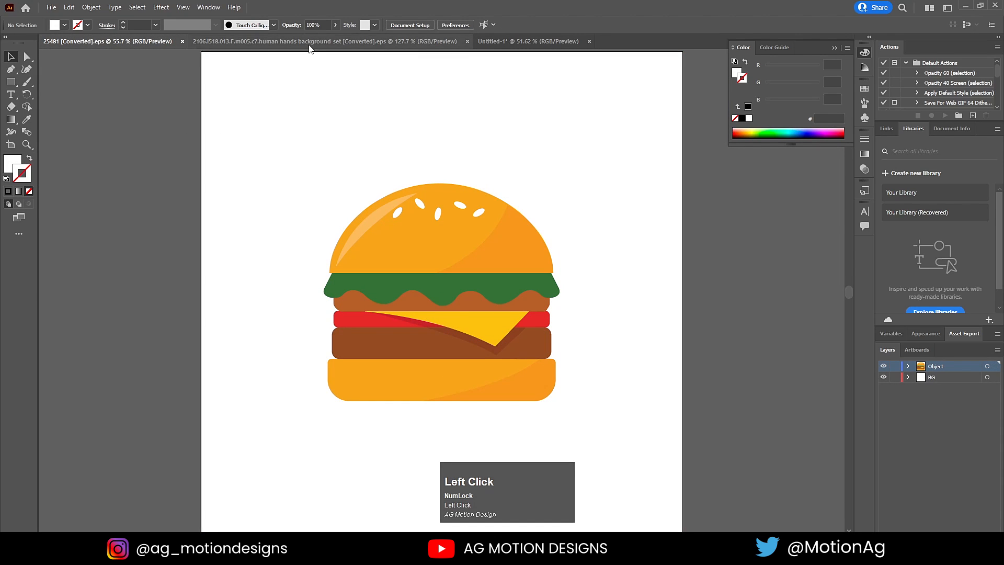
left_click(510, 41)
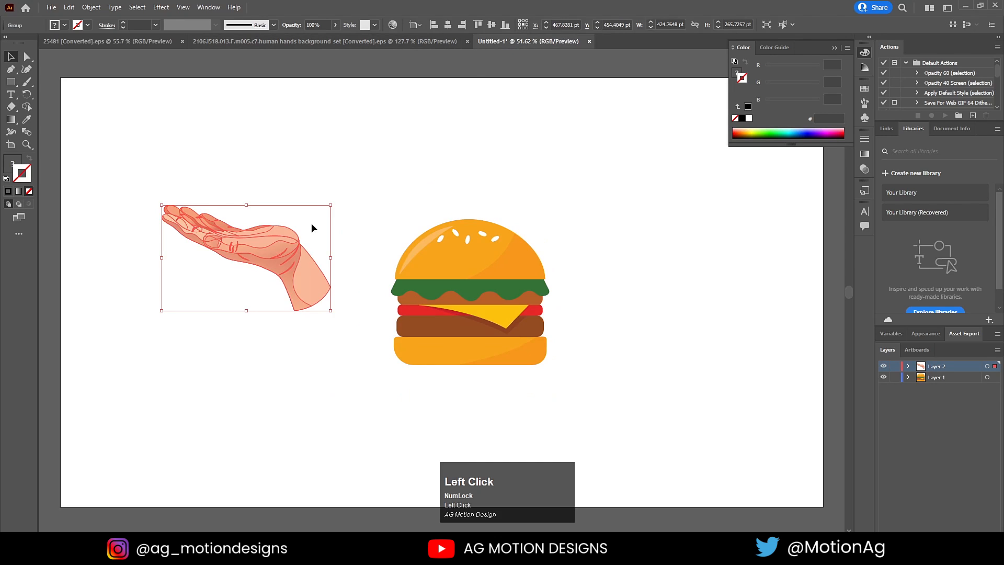
left_click_drag(275, 261, 221, 186)
left_click(267, 282)
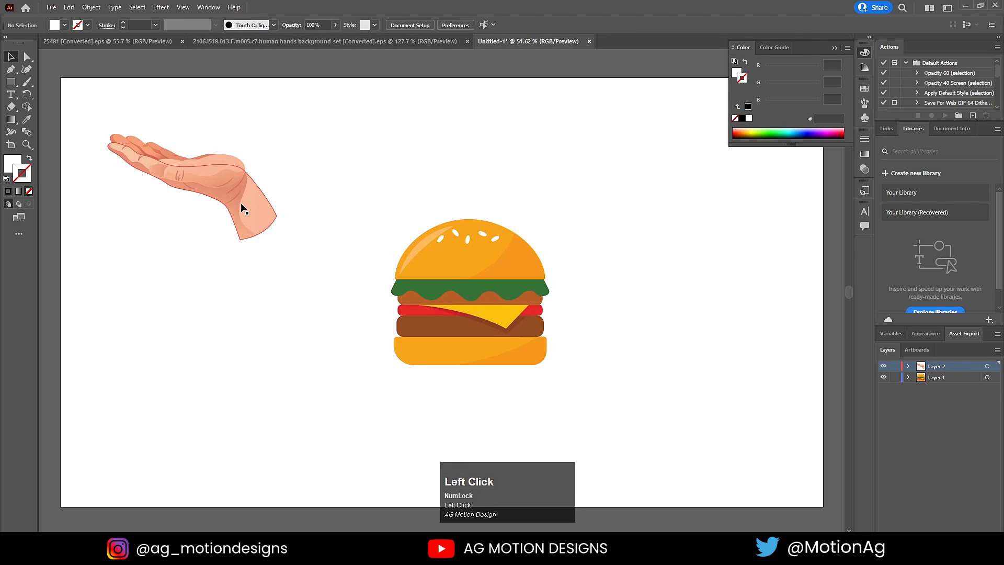
- Ungroup the hand artwork into its separate shapes
left_click(235, 197)
right_click(233, 194)
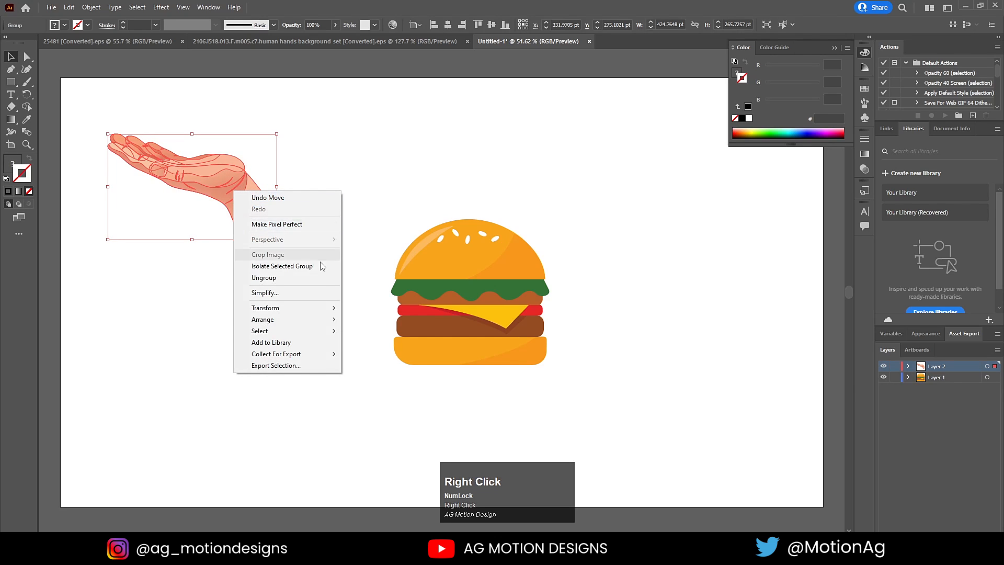
left_click(309, 279)
left_click(310, 280)
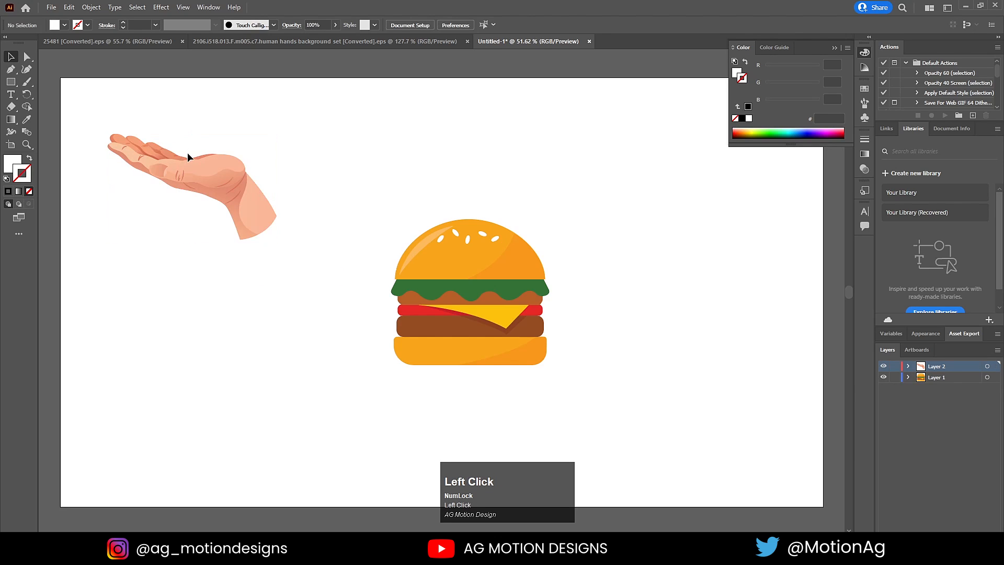
- Lengthen the forearm by moving the wrist-end anchor points diagonally down and right, making the arm about 674 pt wide
left_click_drag(258, 233, 164, 116)
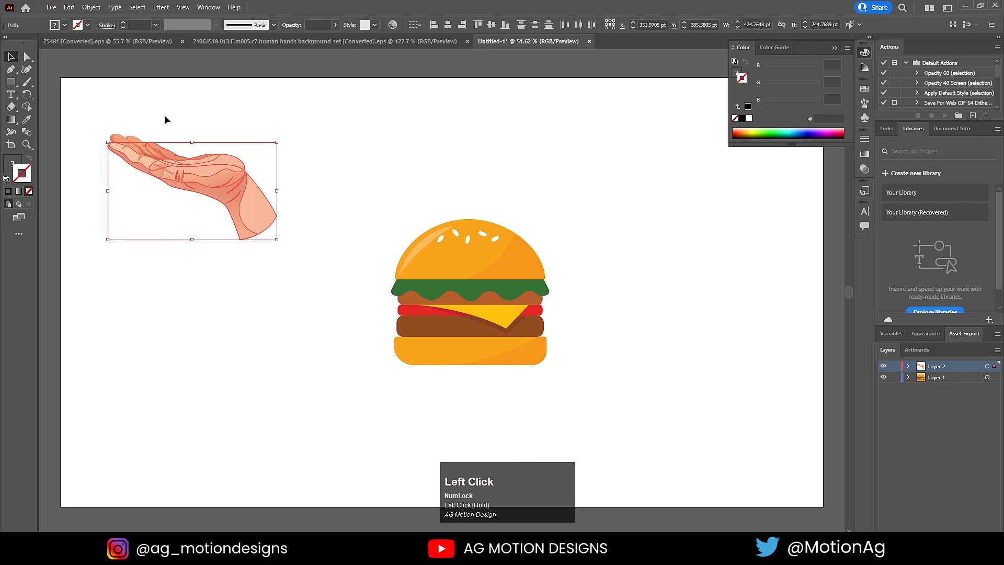
left_click(29, 57)
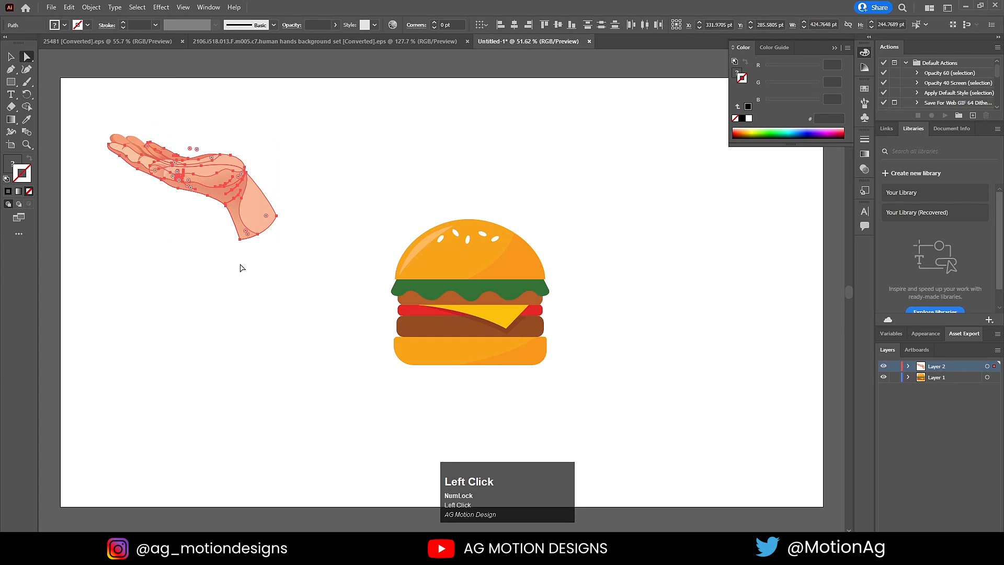
scroll(249, 236, "up", 3, "alt")
left_click_drag(336, 330, 208, 239)
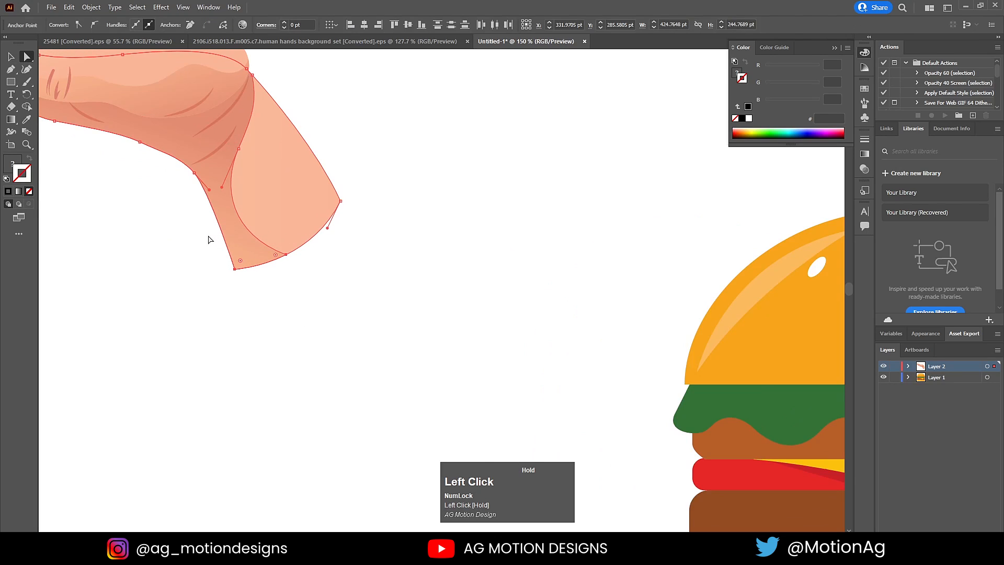
left_click_drag(370, 232, 325, 174, "shift")
scroll(342, 224, "down", 3)
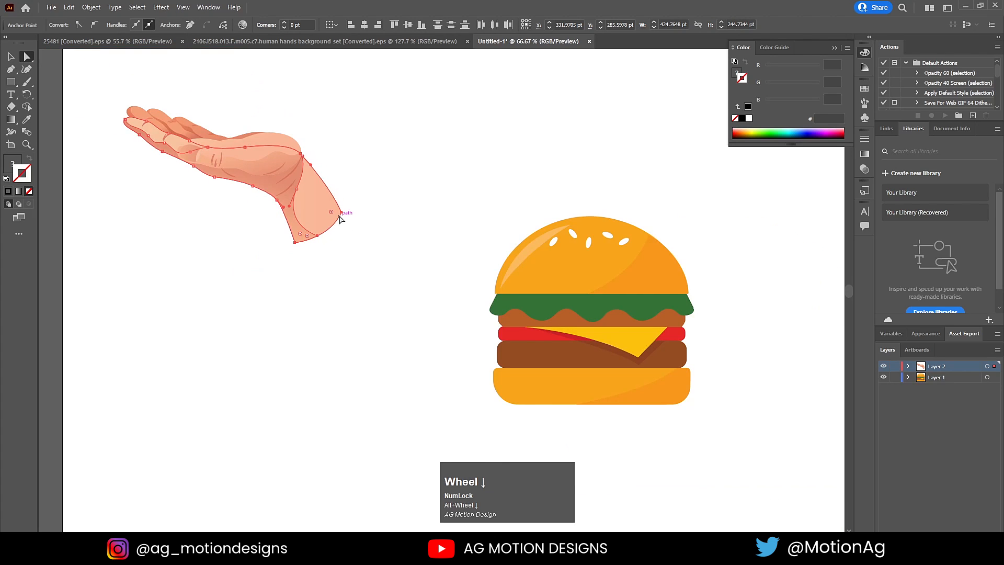
left_click_drag(343, 219, 469, 394)
left_click(268, 325)
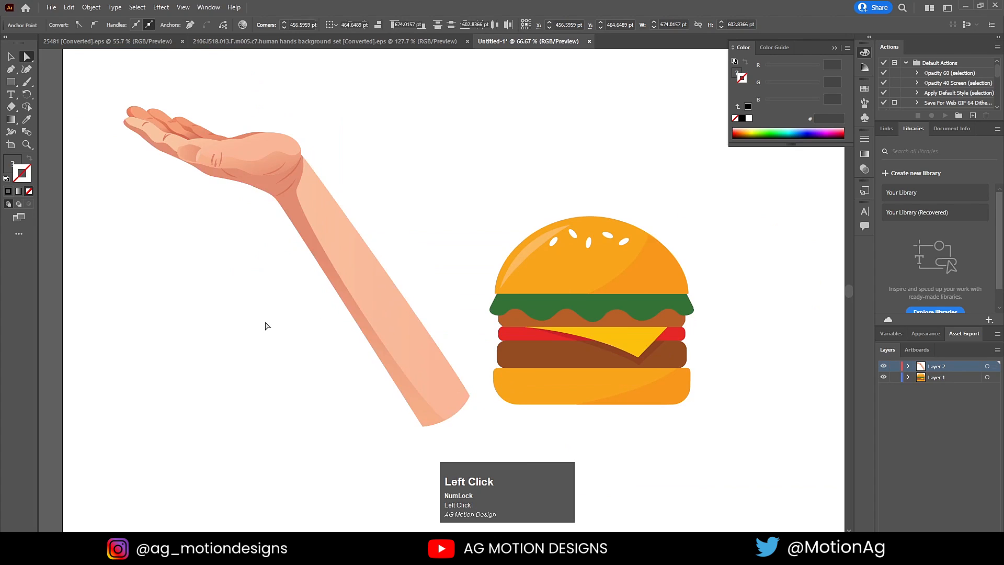
scroll(254, 292, "down", 1, "alt")
scroll(224, 236, "up", 1, "alt")
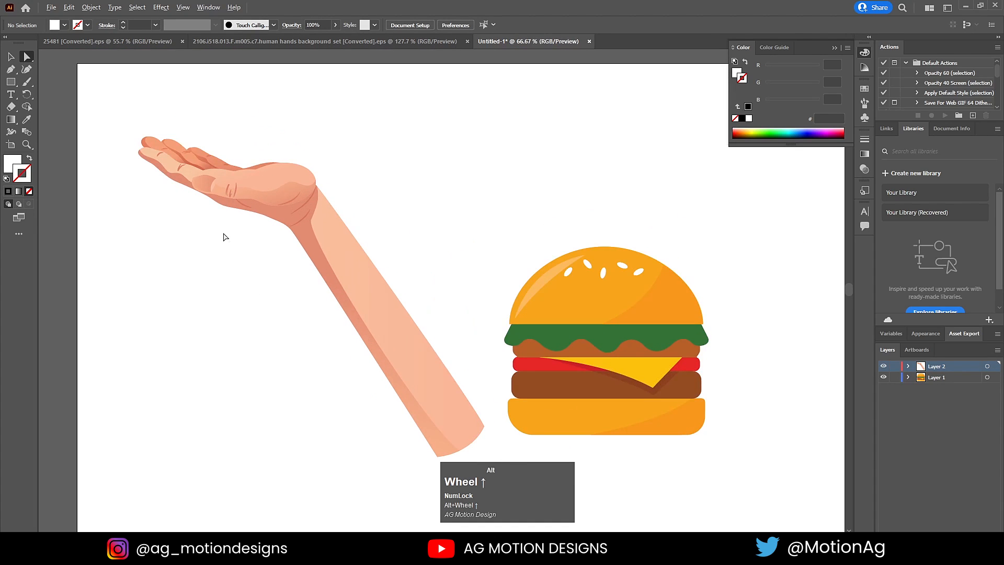
- Reflect all of the arm's shapes across the horizontal axis
key("v")
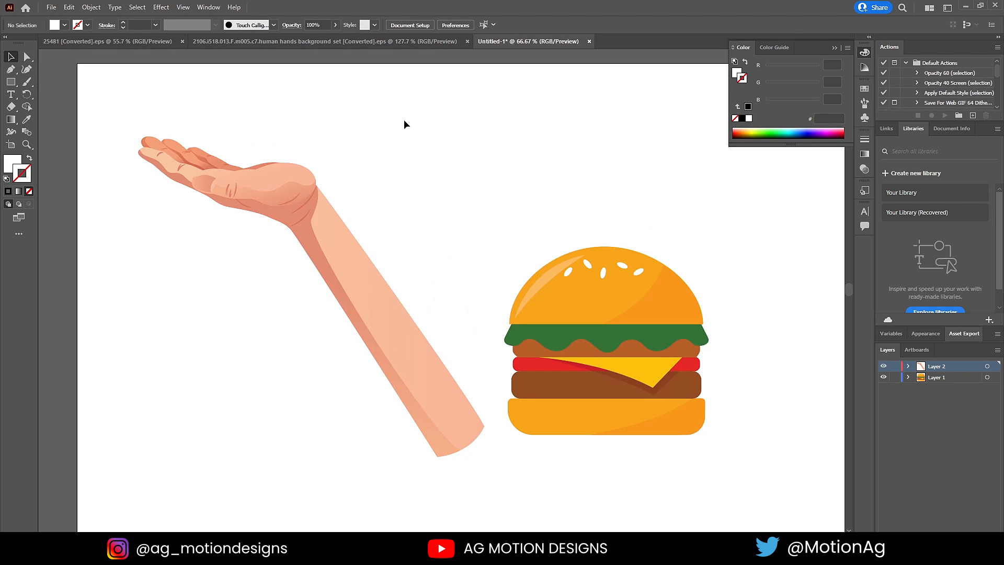
left_click_drag(404, 119, 131, 306)
scroll(302, 241, "down", 1)
scroll(303, 237, "down", 2)
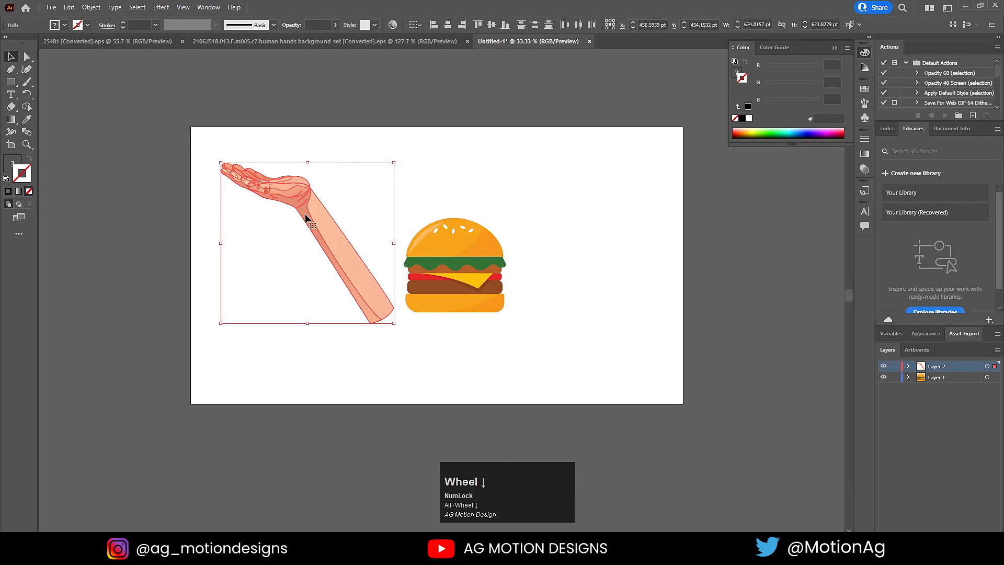
right_click(306, 216)
left_click(374, 367)
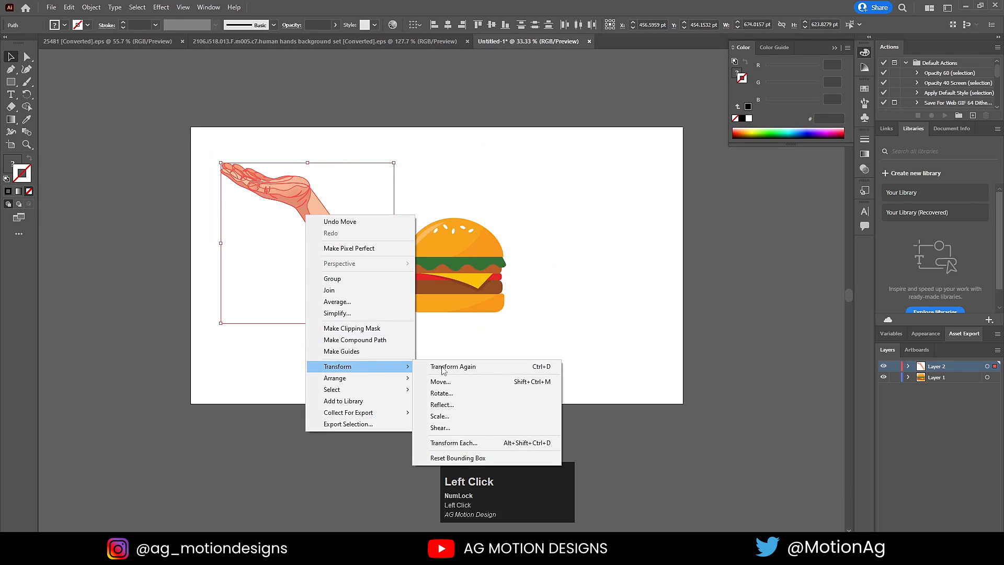
left_click(470, 403)
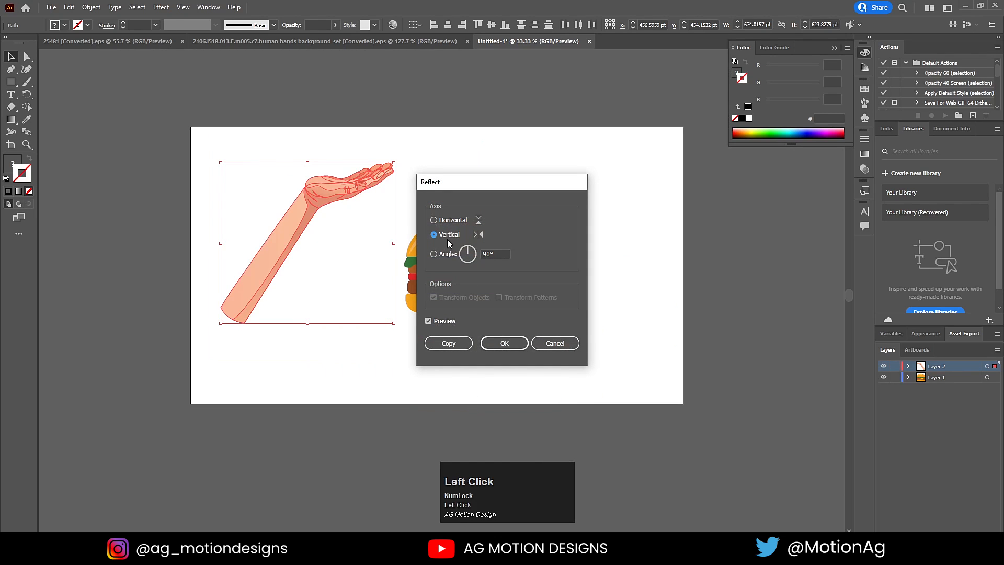
left_click(434, 220)
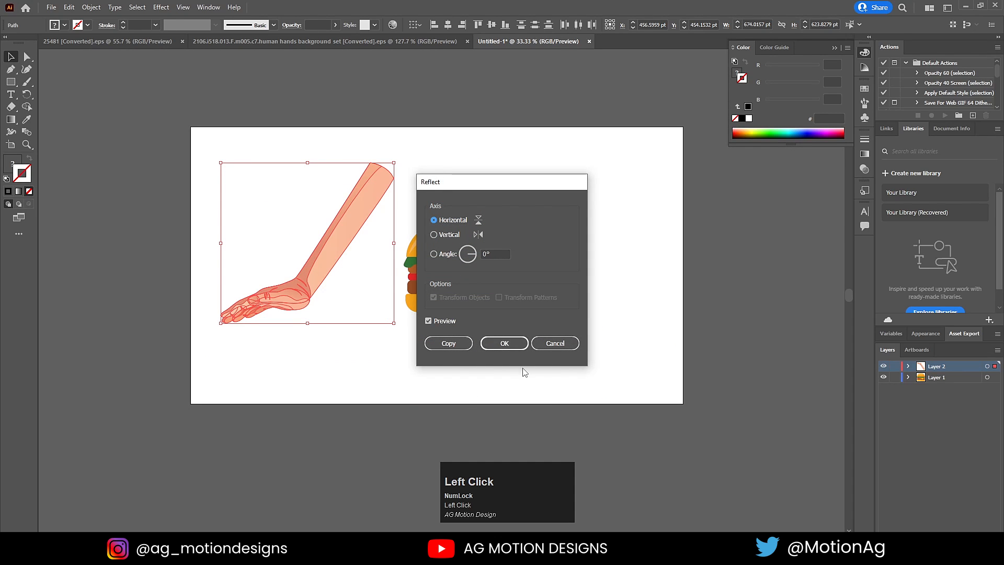
left_click(505, 345)
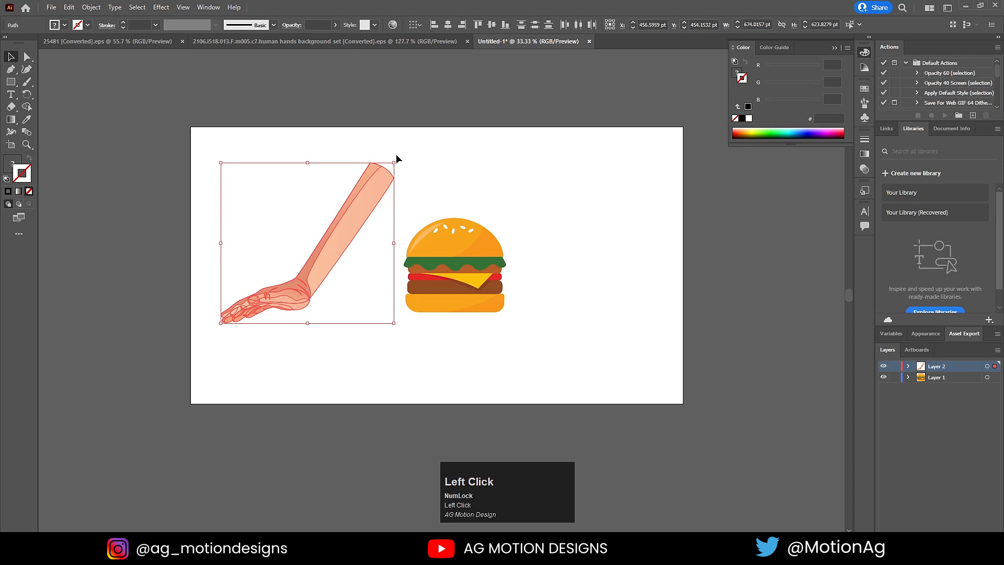
- Rotate the arm slightly clockwise and shift it a little to the right
left_click_drag(403, 161, 416, 178)
left_click_drag(334, 247, 354, 247)
left_click(309, 364)
- Cut all the thumb's shapes, including the nail and creases, and paste them in place on a new layer
scroll(256, 307, "up", 2)
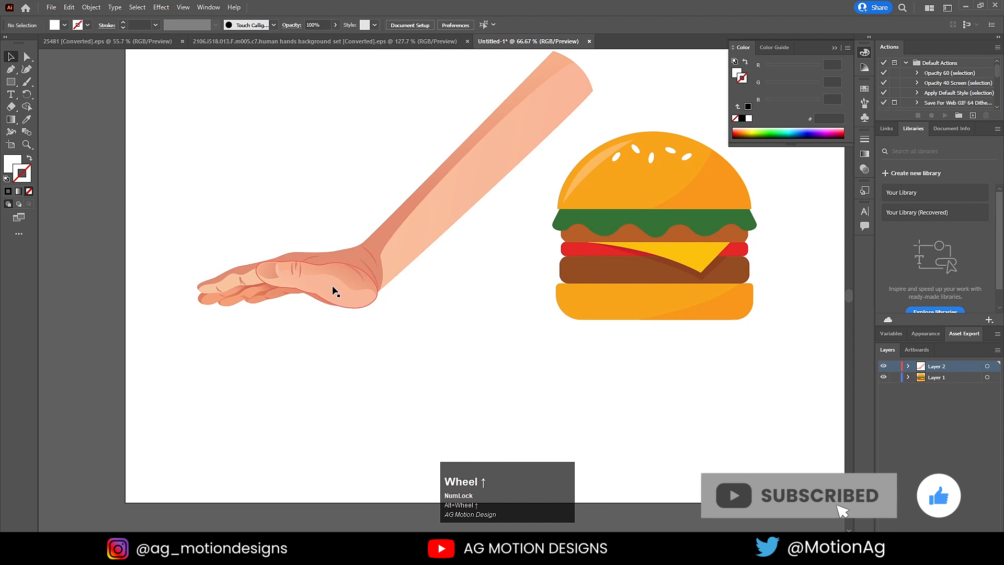
scroll(298, 272, "up", 2)
left_click(294, 269)
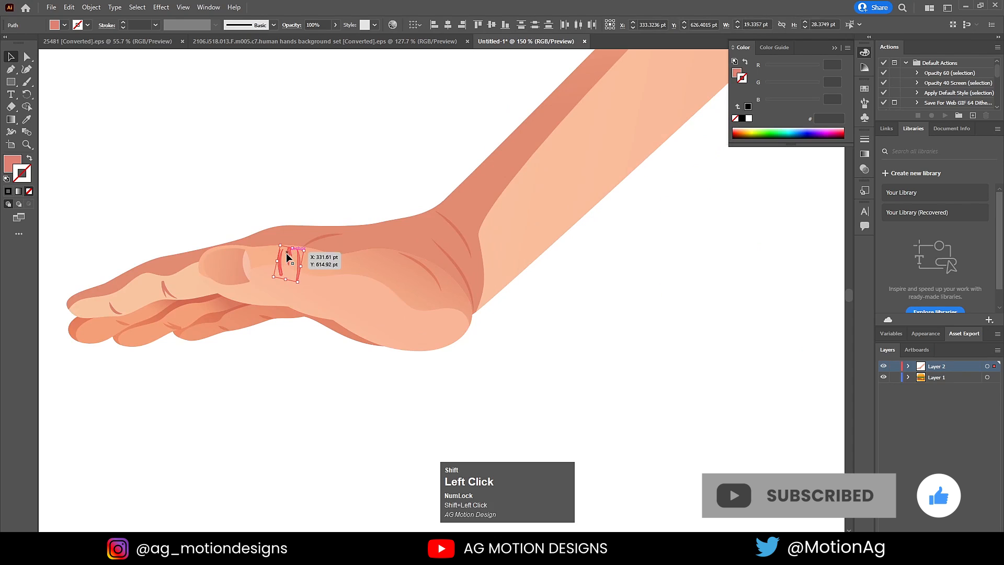
left_click(284, 252, "shift")
left_click(232, 258, "shift")
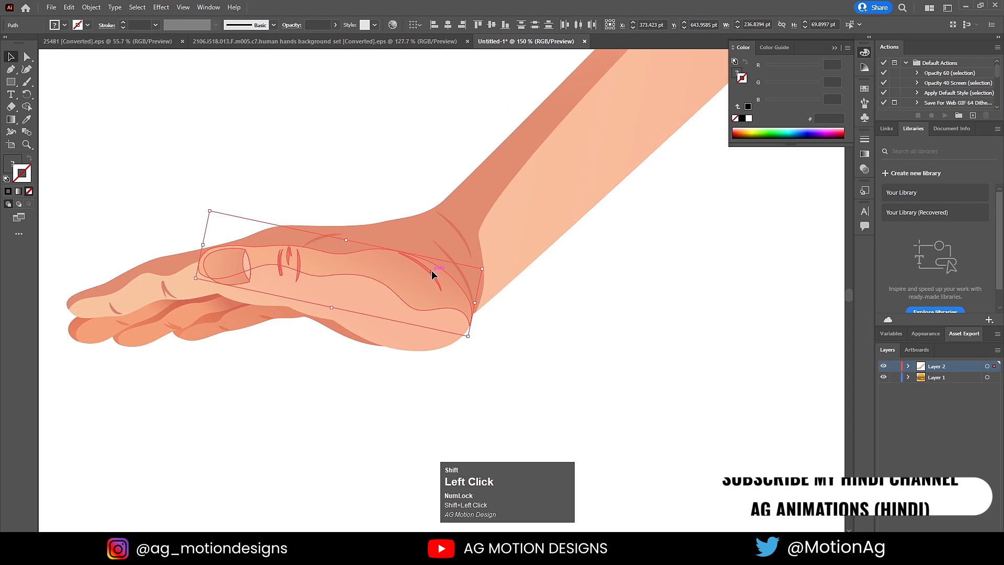
left_click(369, 307, "shift")
key("ctrl+x")
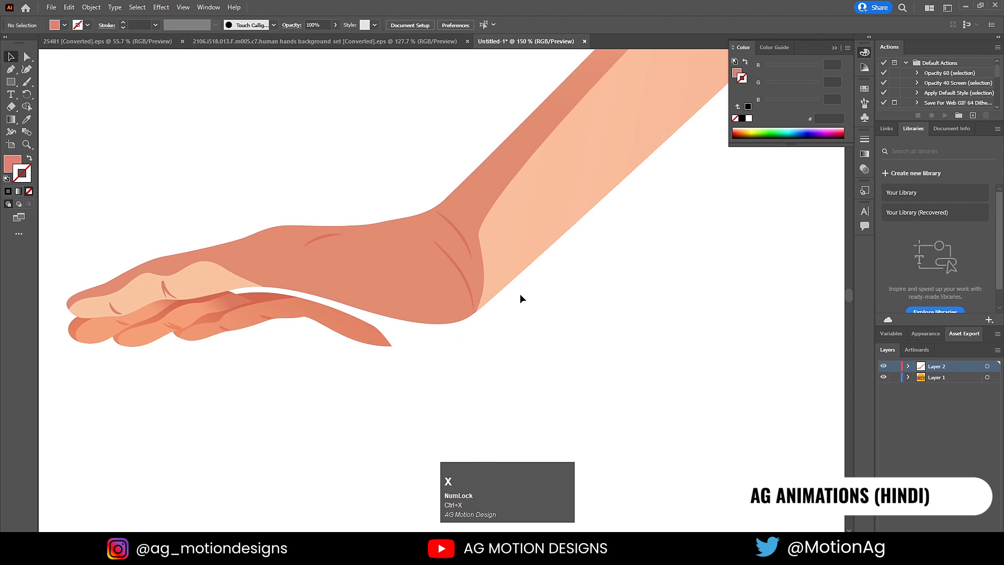
left_click(971, 526)
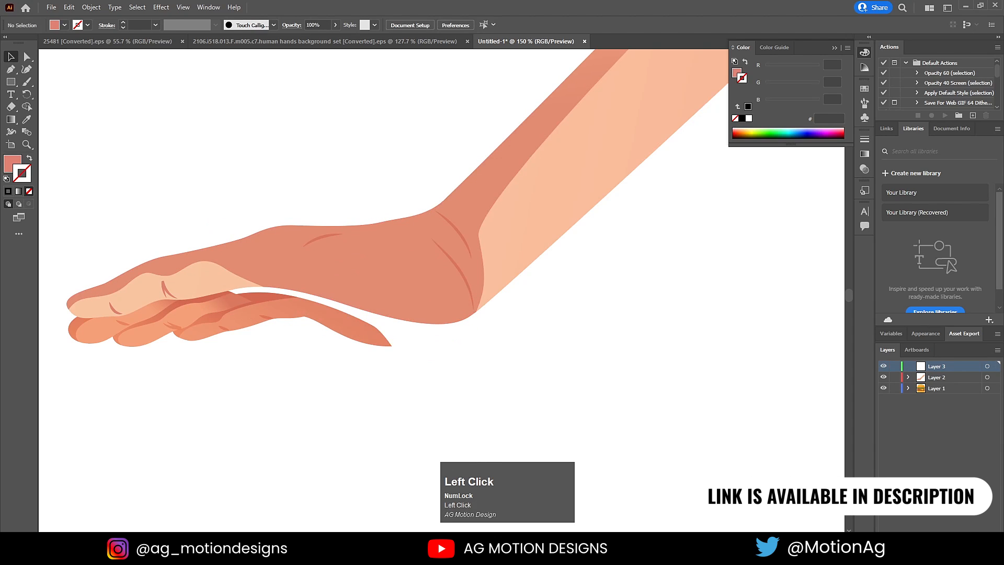
key("ctrl+shift+v")
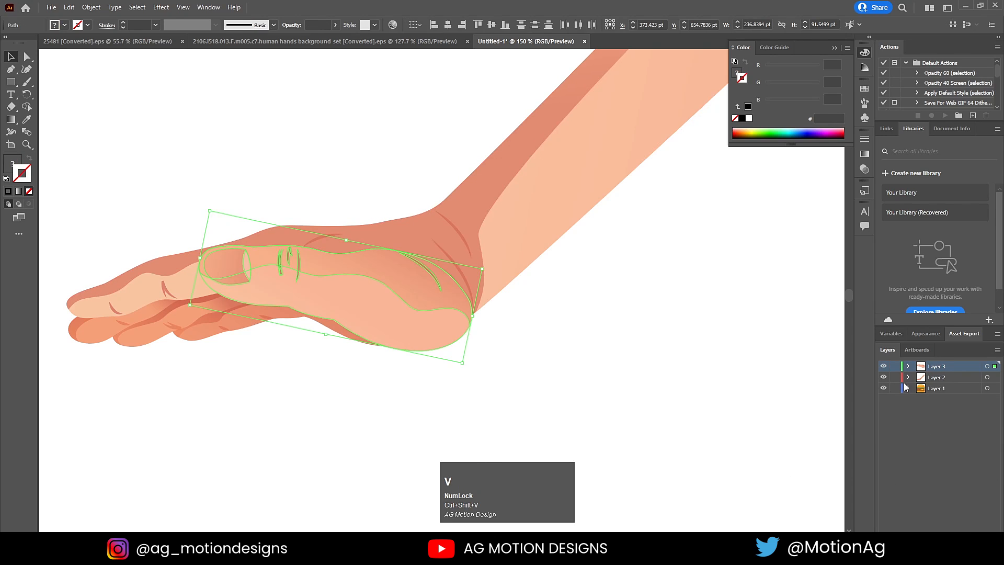
- Hide the hand and thumb layers and ungroup the burger artwork
left_click_drag(883, 379, 883, 363)
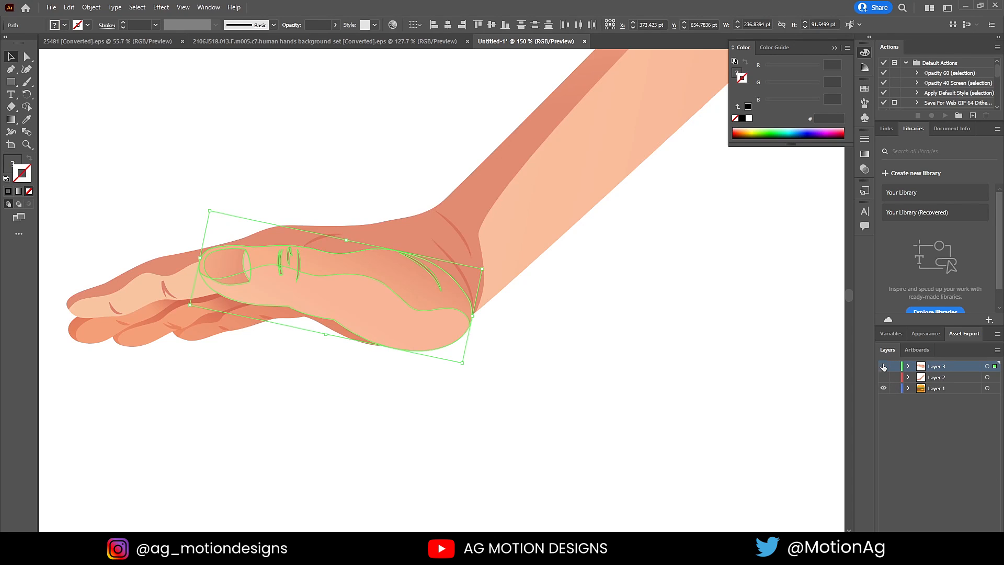
key("ctrl+0")
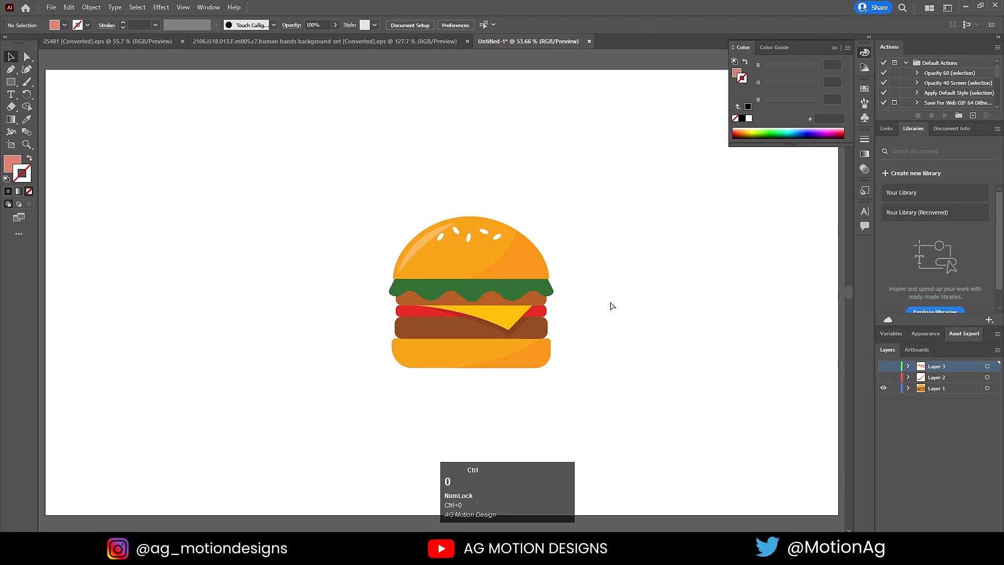
left_click(524, 245)
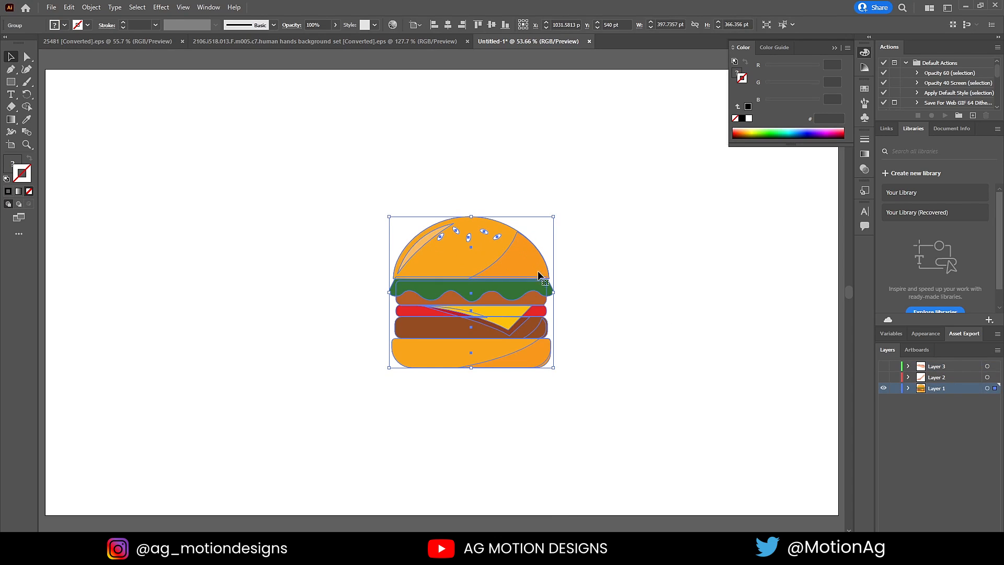
scroll(497, 287, "down", 2, "alt")
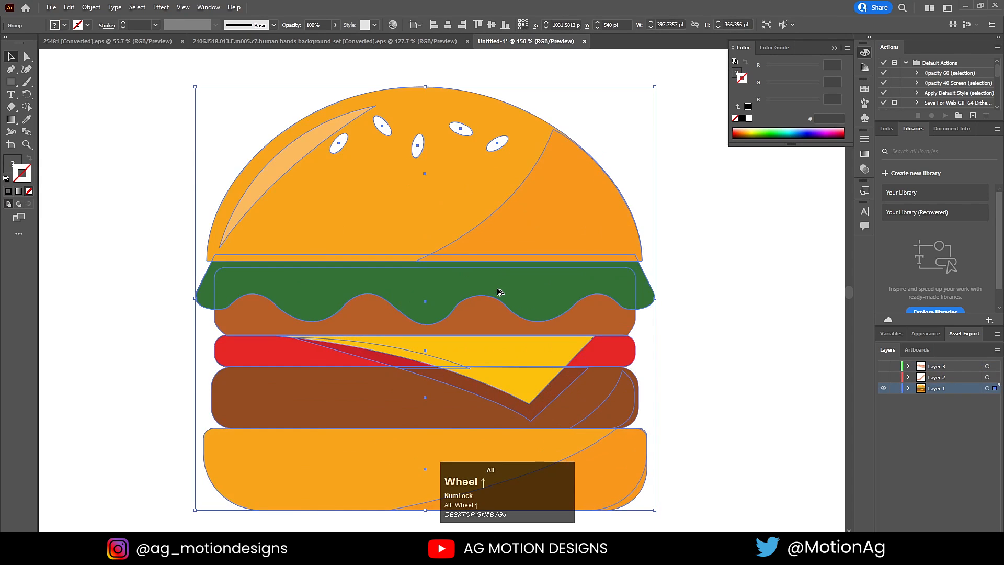
right_click(447, 238)
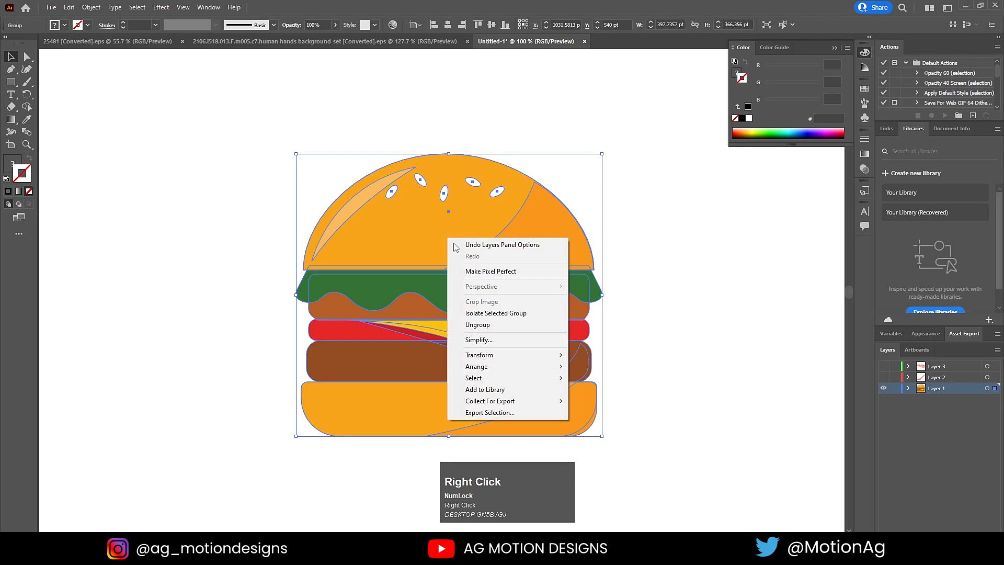
left_click(484, 325)
left_click(664, 261)
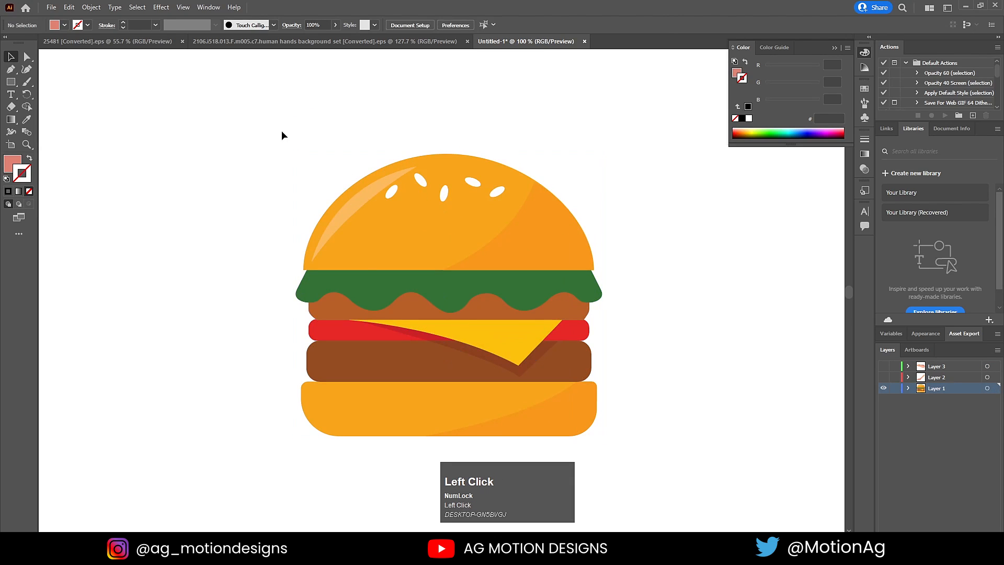
- Move the top bun with its highlights and sesame seeds in place onto a new layer and hide that layer
left_click_drag(281, 130, 612, 238)
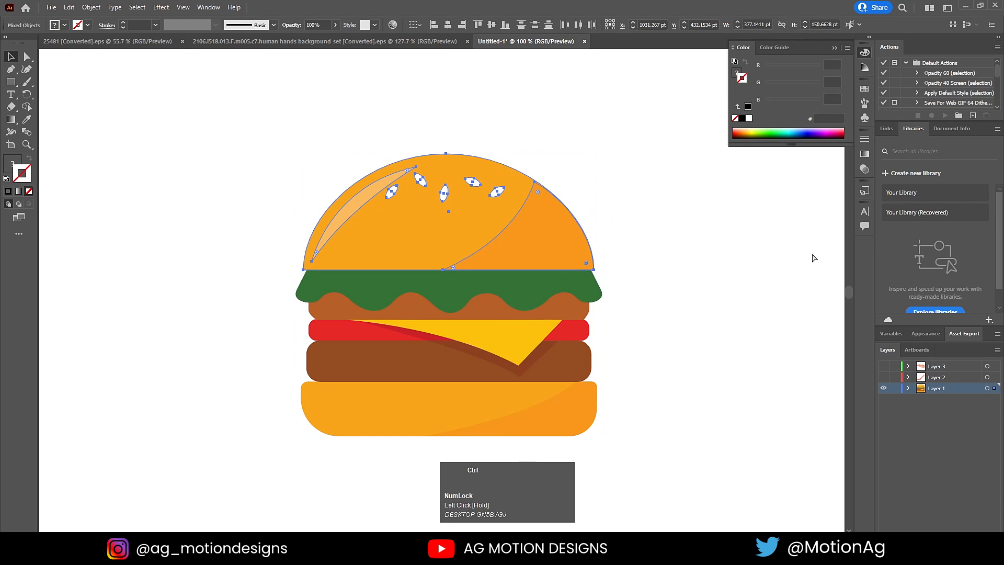
key("ctrl+x")
left_click(972, 534)
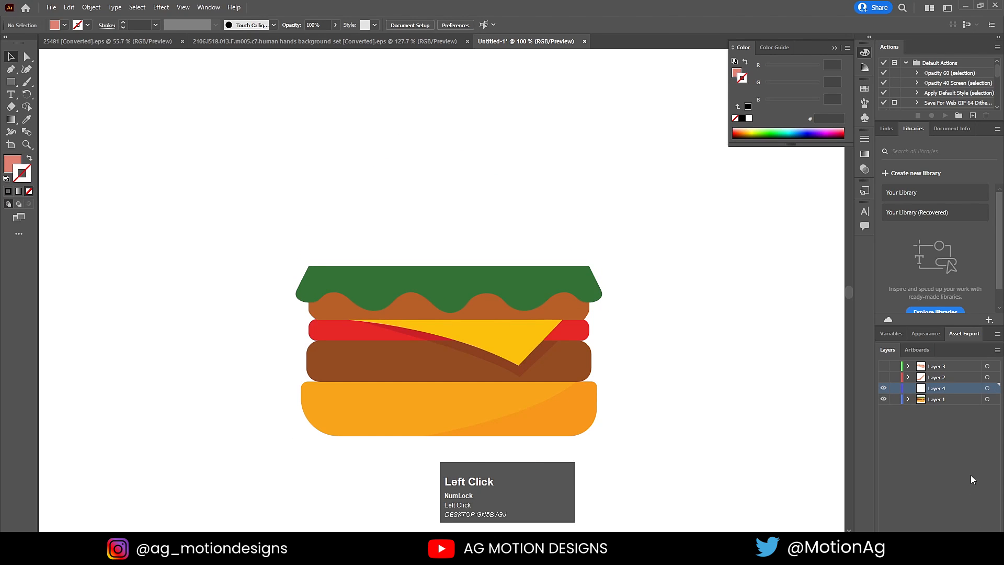
key("ctrl+shift+v")
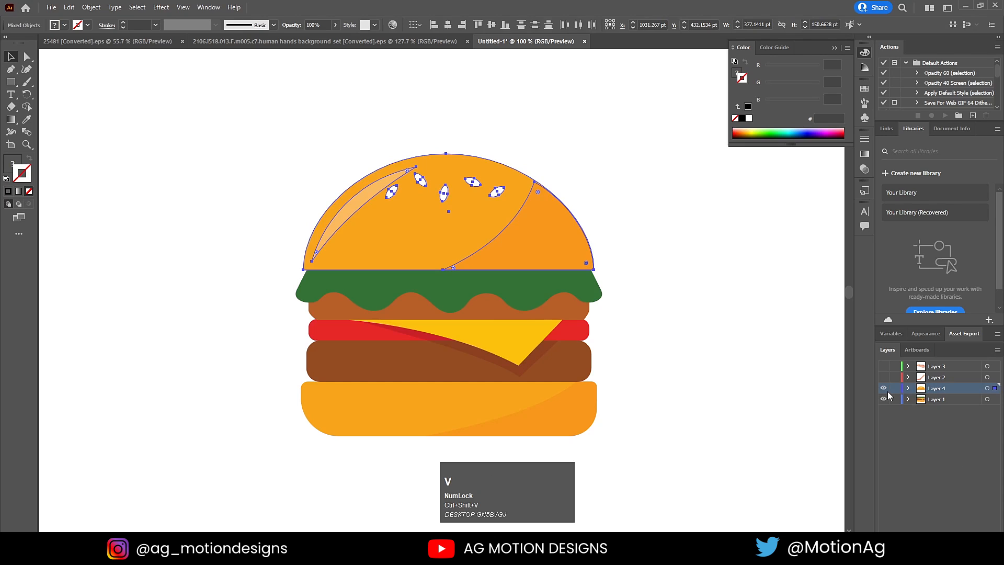
left_click(883, 388)
- Move the green lettuce in place onto its own new layer and hide that layer
left_click(392, 284)
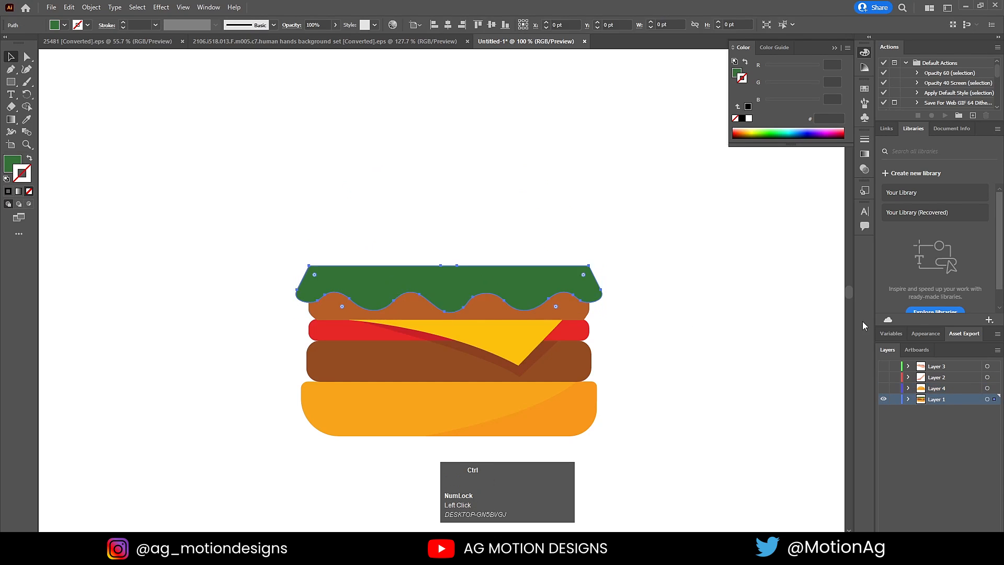
key("ctrl+x")
left_click(972, 534)
key("ctrl+shift+v")
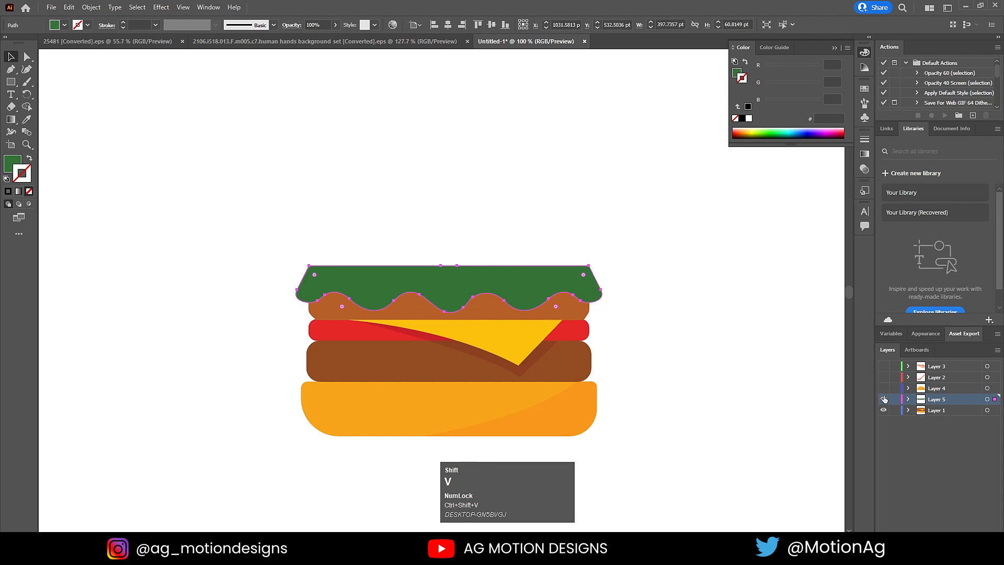
left_click(883, 399)
- Move the orange-brown strip above the cheese in place onto a new layer and hide that layer
left_click(568, 284)
key("ctrl+x")
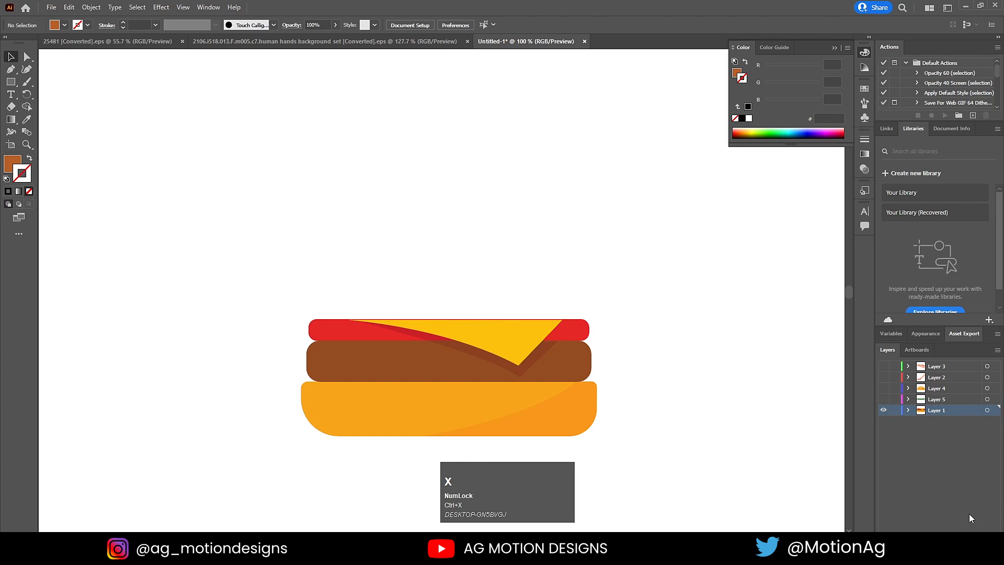
left_click(972, 535)
key("ctrl+shift+v")
left_click(883, 410)
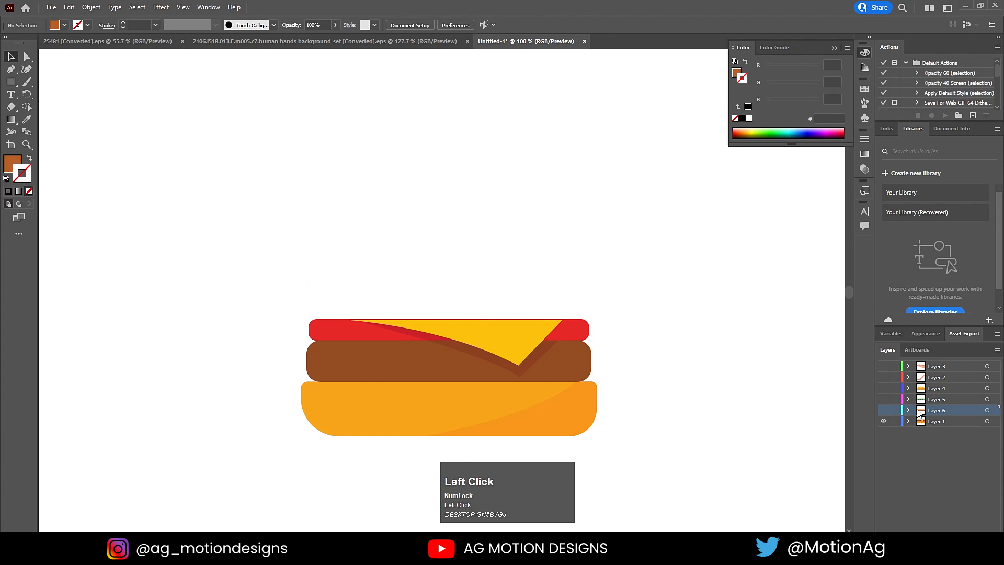
- Delete the cheese's two shadow shapes lying over the brown patty and the red tomato
left_click(538, 360)
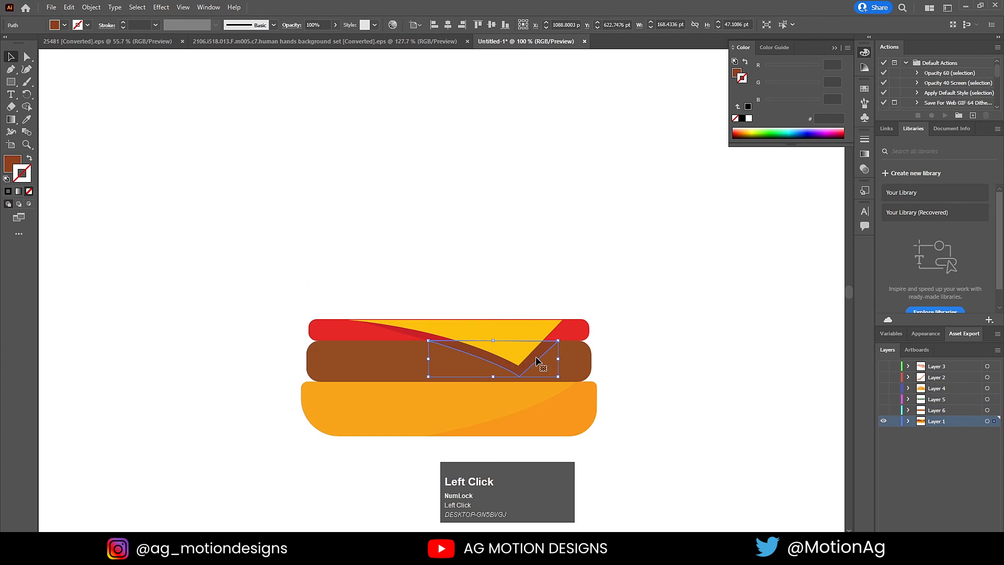
left_click(425, 337)
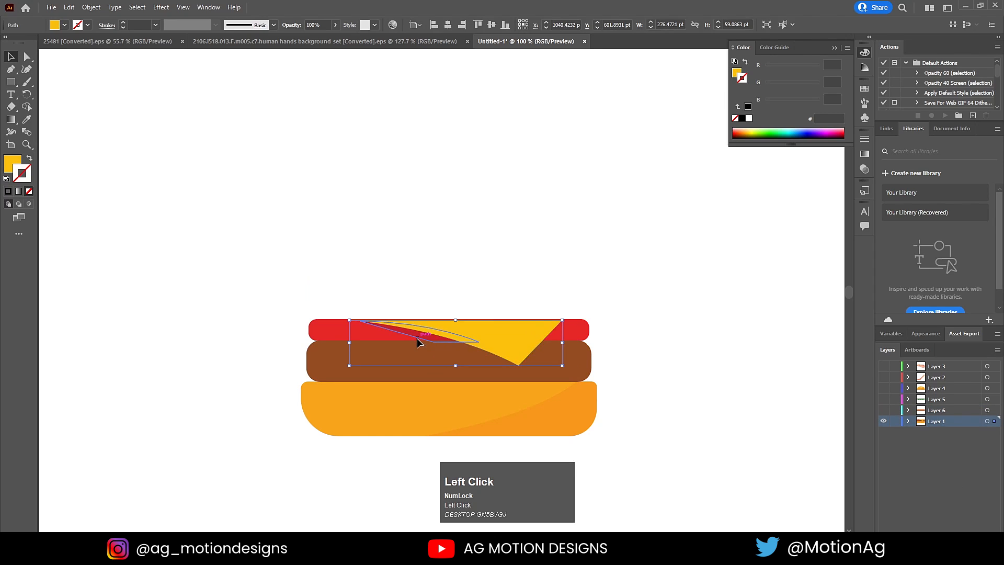
left_click(419, 342)
- Move the tomato and cheese together in place onto a new layer and hide that layer
left_click(379, 288)
left_click_drag(454, 328, 455, 329)
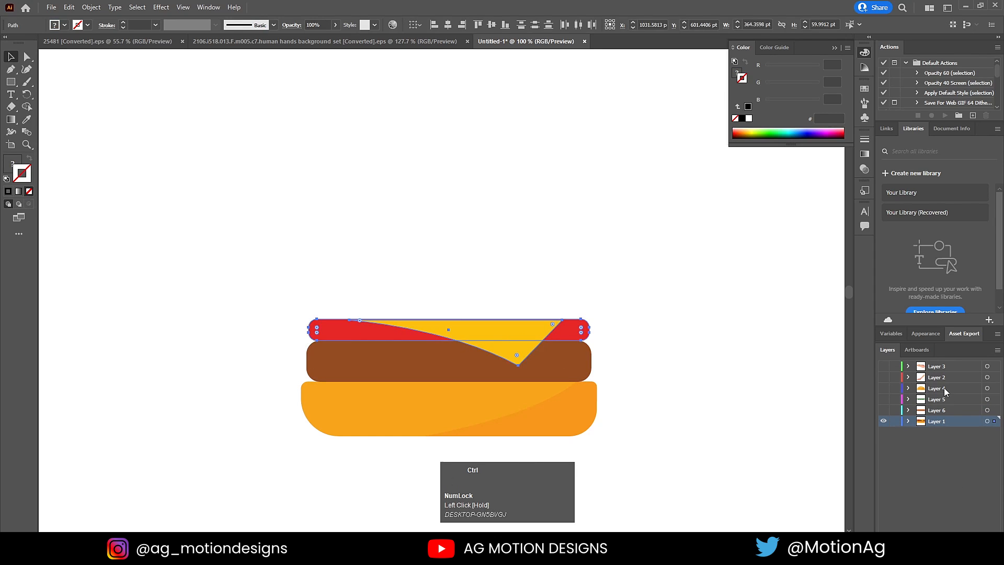
key("ctrl+x")
left_click(971, 536)
key("ctrl+shift+v")
left_click(883, 421)
left_click(487, 377)
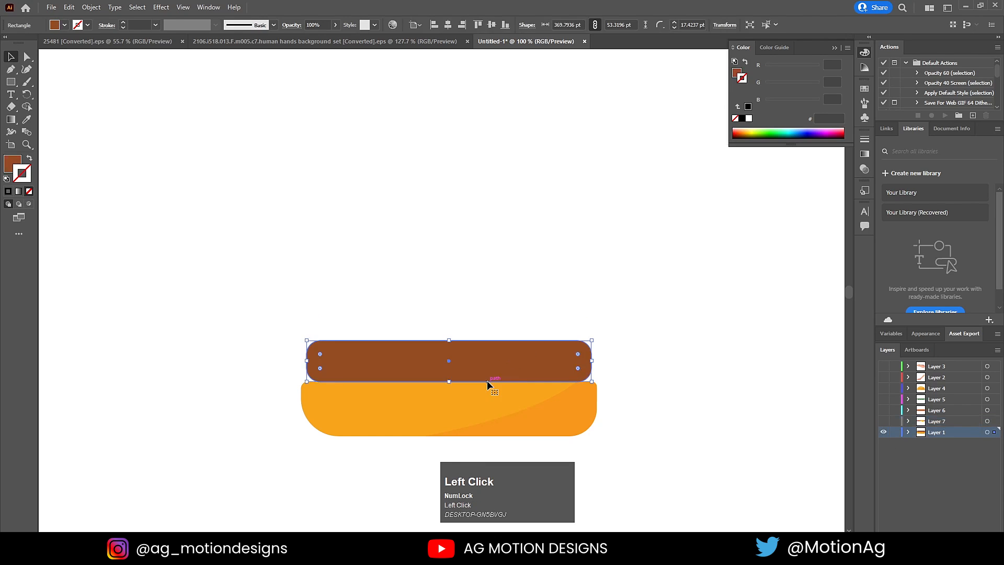
key("ctrl+x")
key("ctrl+z")
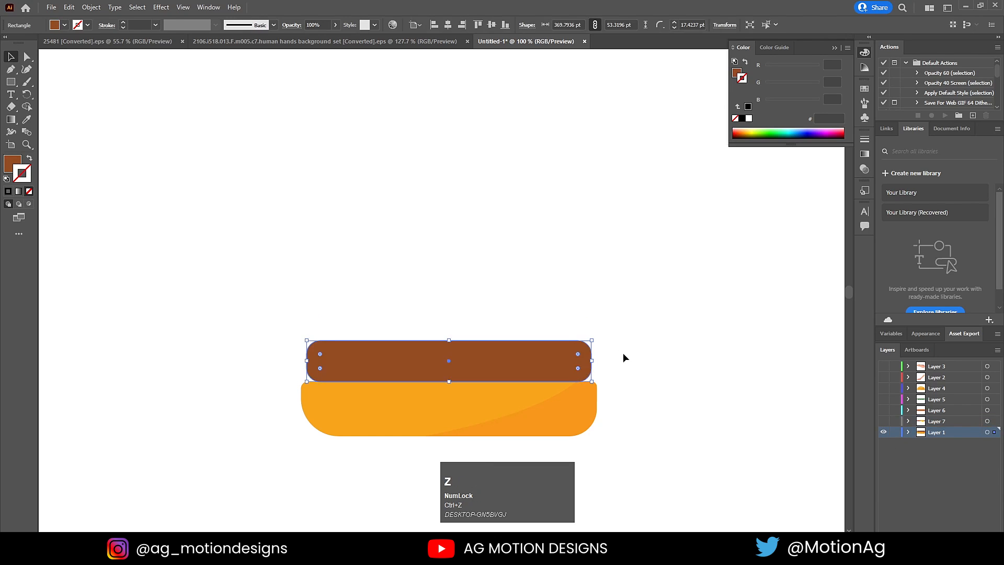
- Move the brown patty with its overlapping shading shapes in place onto a new layer and hide that layer
left_click(623, 352)
left_click_drag(630, 362, 510, 318)
key("ctrl+x")
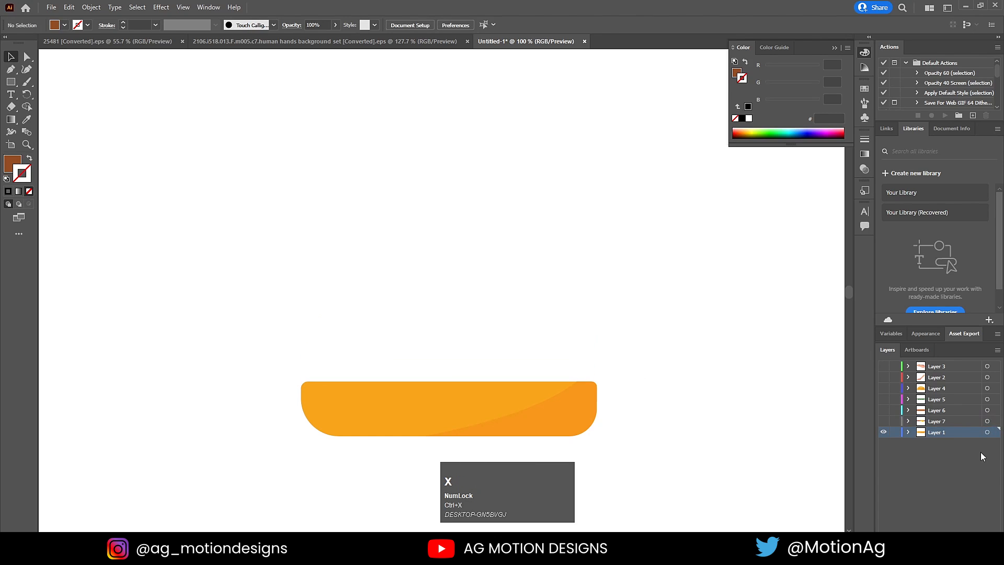
left_click(973, 536)
key("ctrl+shift+v")
left_click(883, 433)
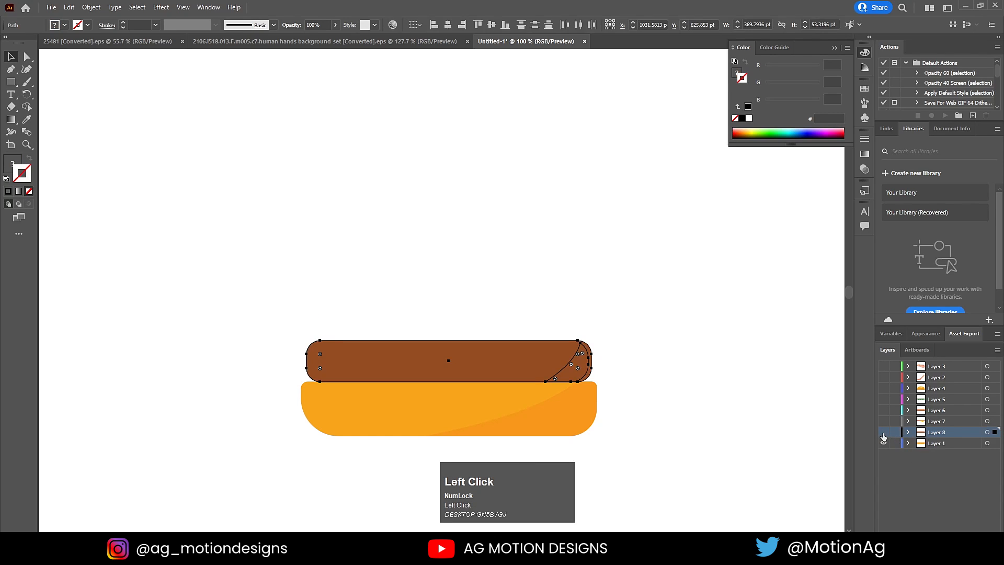
left_click(883, 433)
- Show all the hand and burger layers and save the document as Untitled-1 in Adobe Illustrator format, in folder 20
left_click_drag(883, 424, 883, 366)
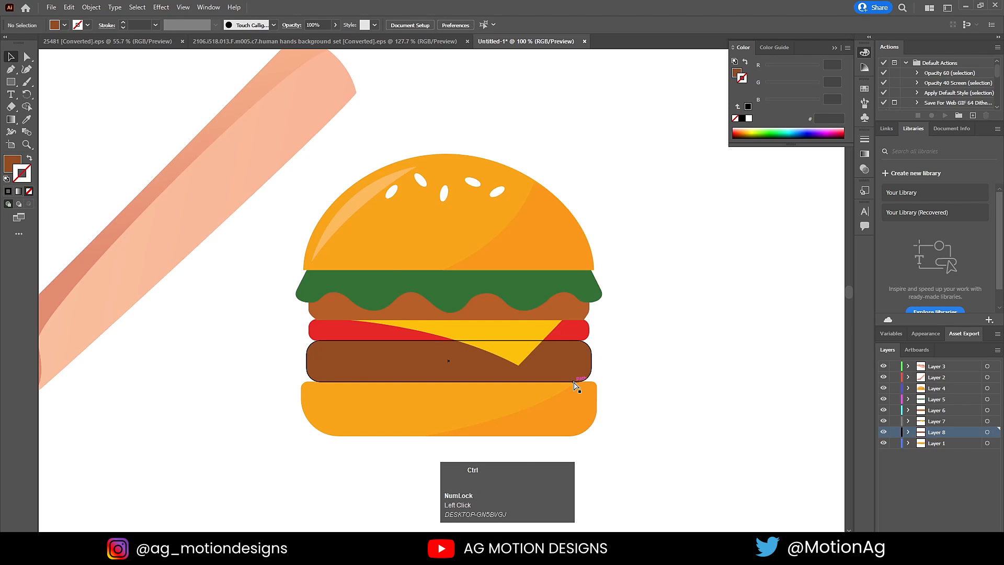
key("ctrl+0")
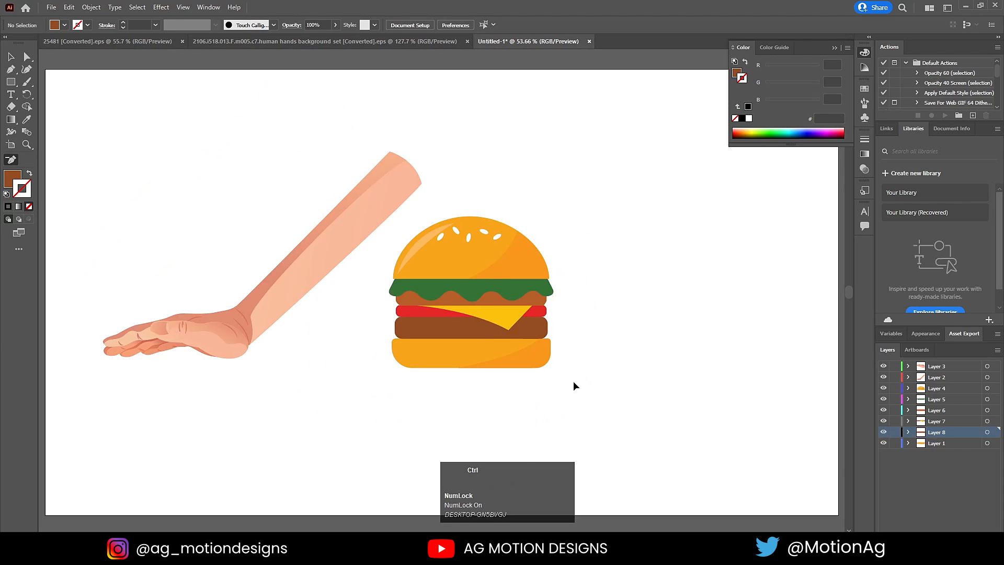
key("ctrl+s")
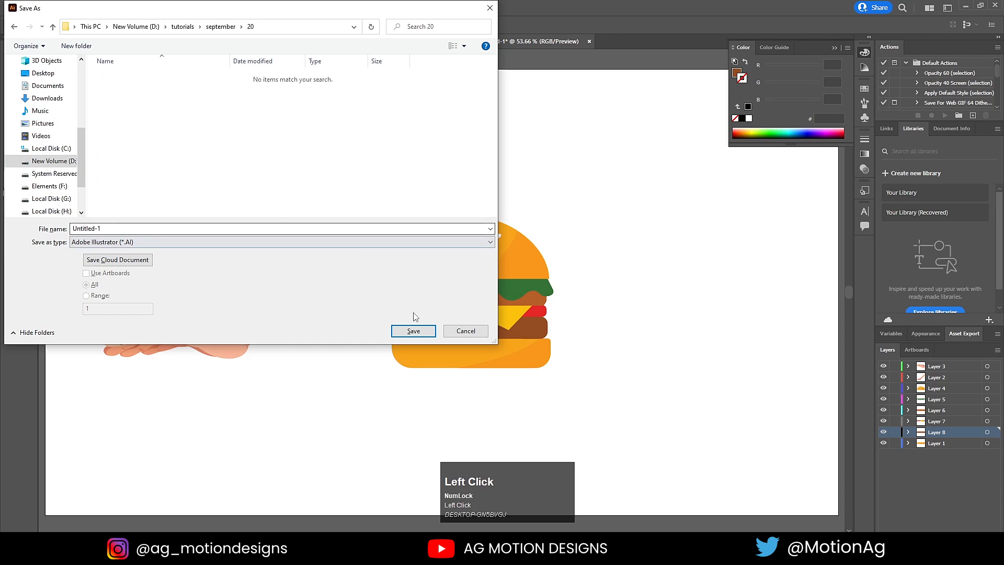
left_click(414, 330)
left_click(546, 422)
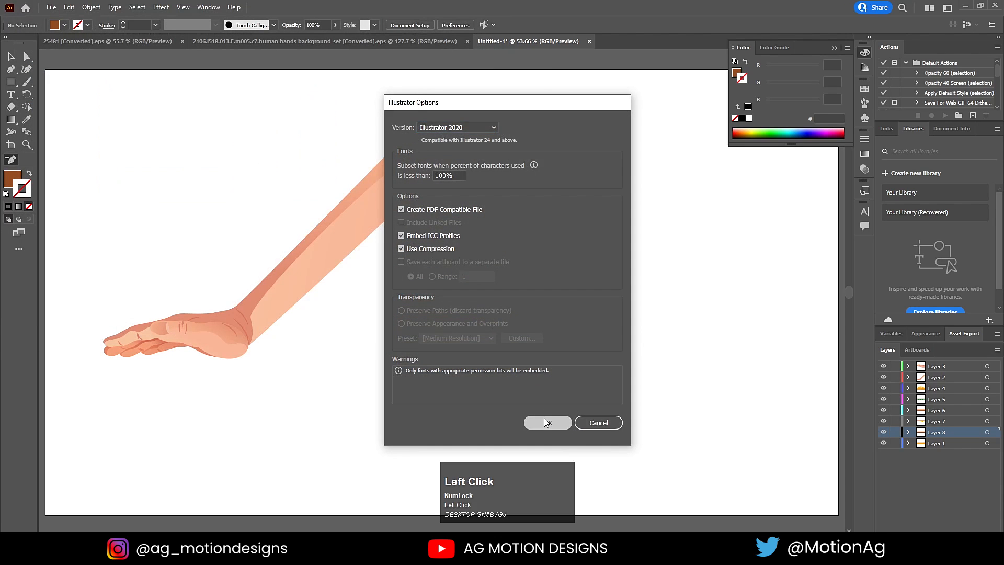
- In Photoshop, erase the white background from the Burger King logo with the Magic Eraser Tool
key("v")
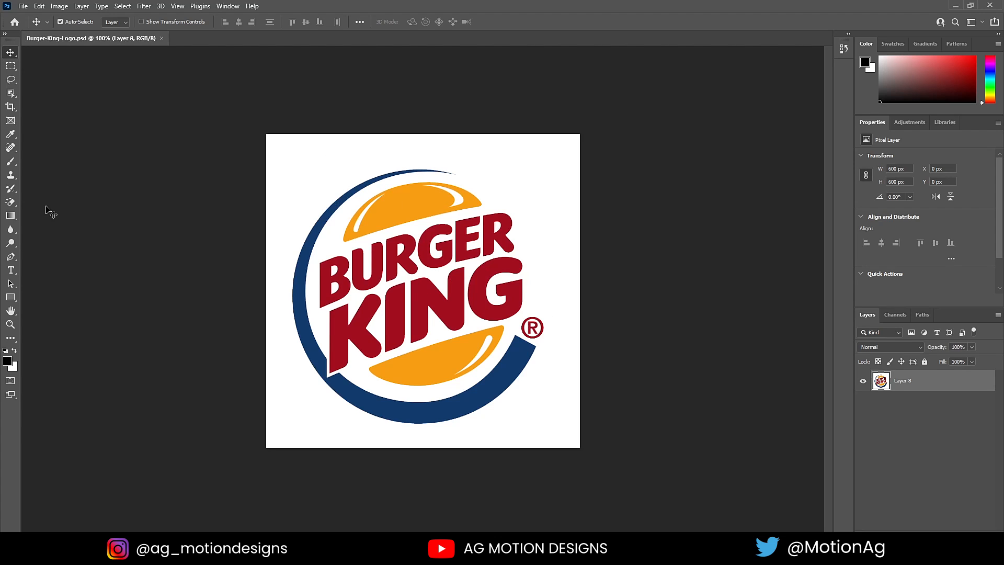
left_click(7, 206)
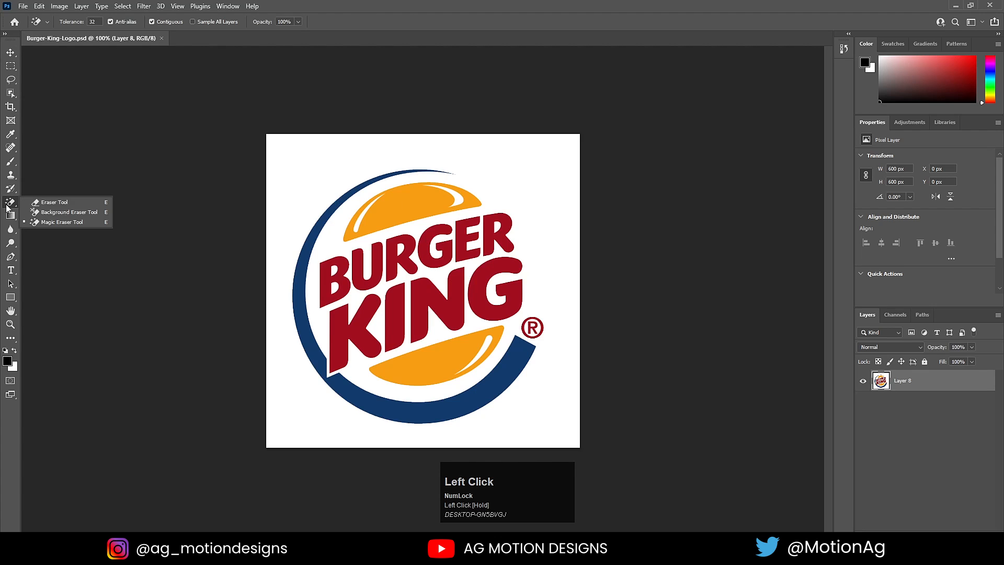
left_click_drag(6, 207, 55, 223)
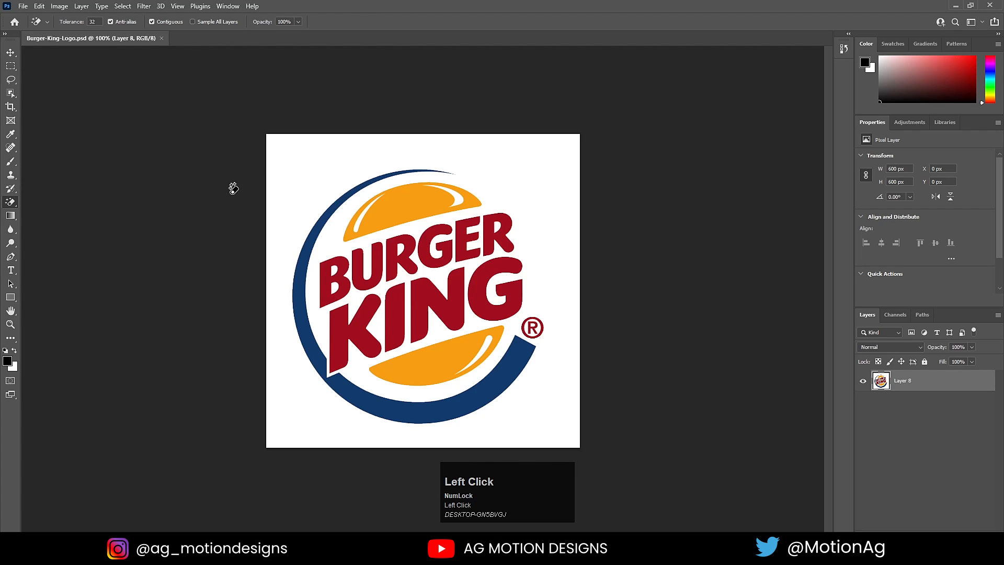
left_click(294, 160)
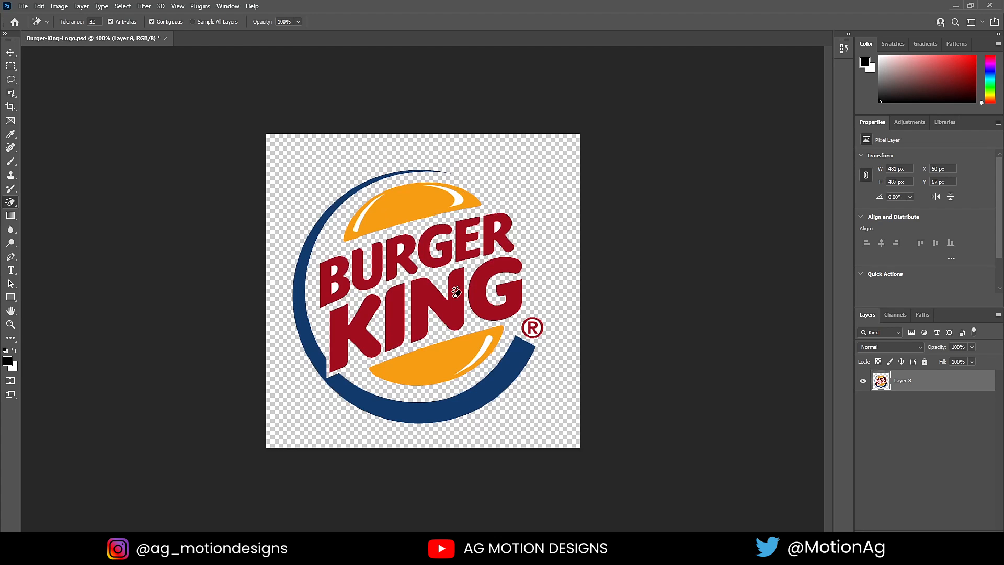
scroll(426, 353, "up", 1, "alt")
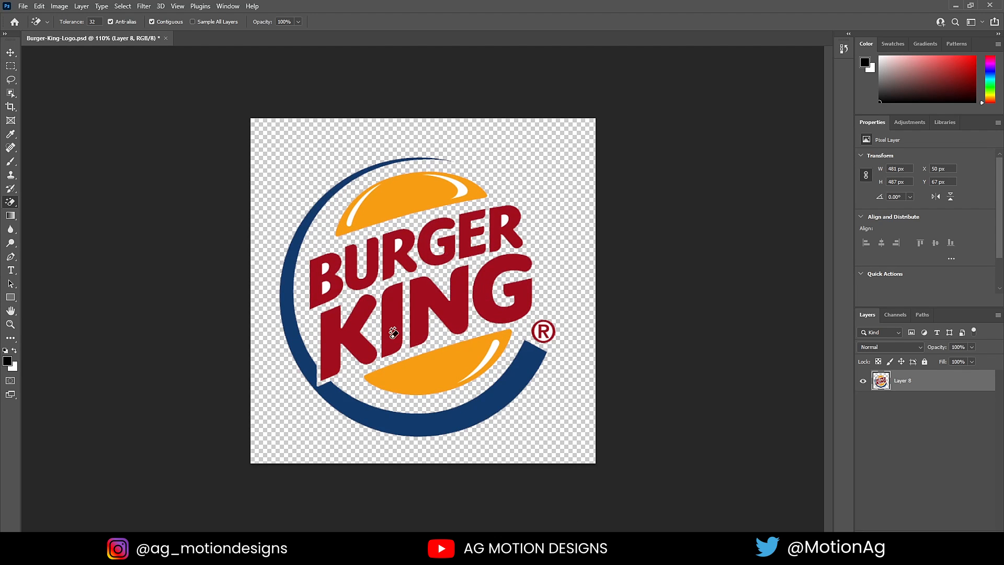
- Outline the red BURGER KING lettering with a closed Pen tool path and convert the path to a selection
key("p")
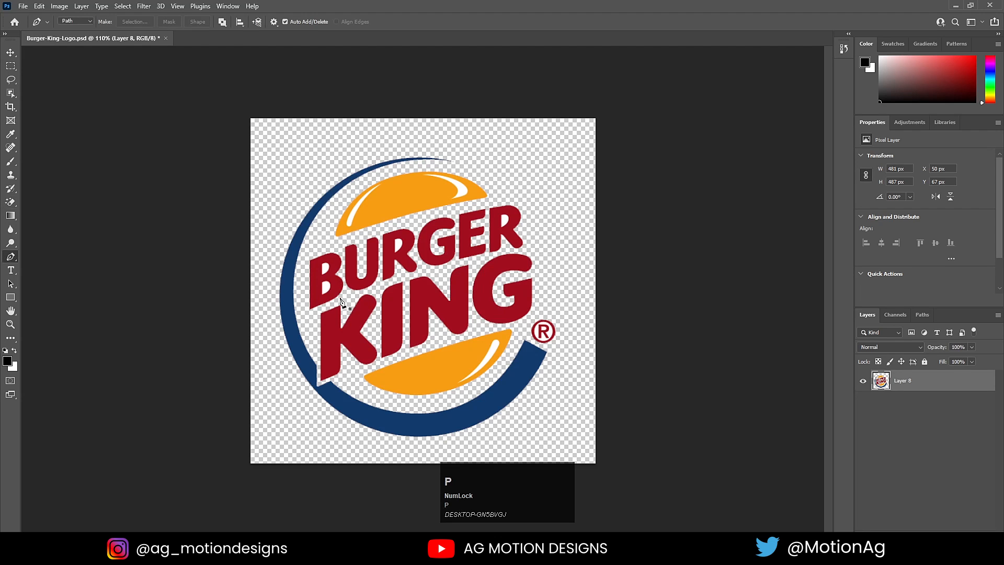
scroll(314, 384, "up", 2)
left_click(284, 368)
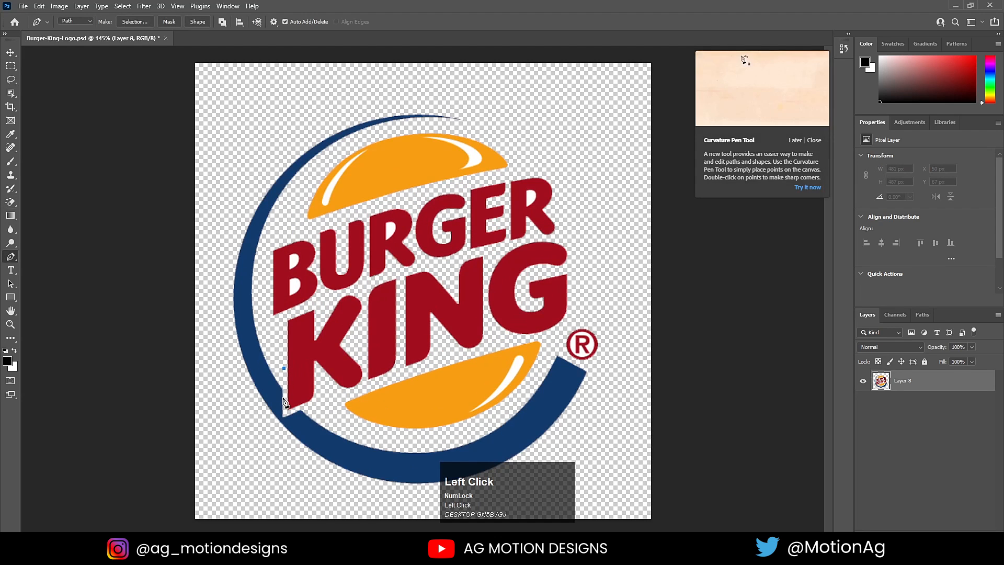
left_click(285, 408)
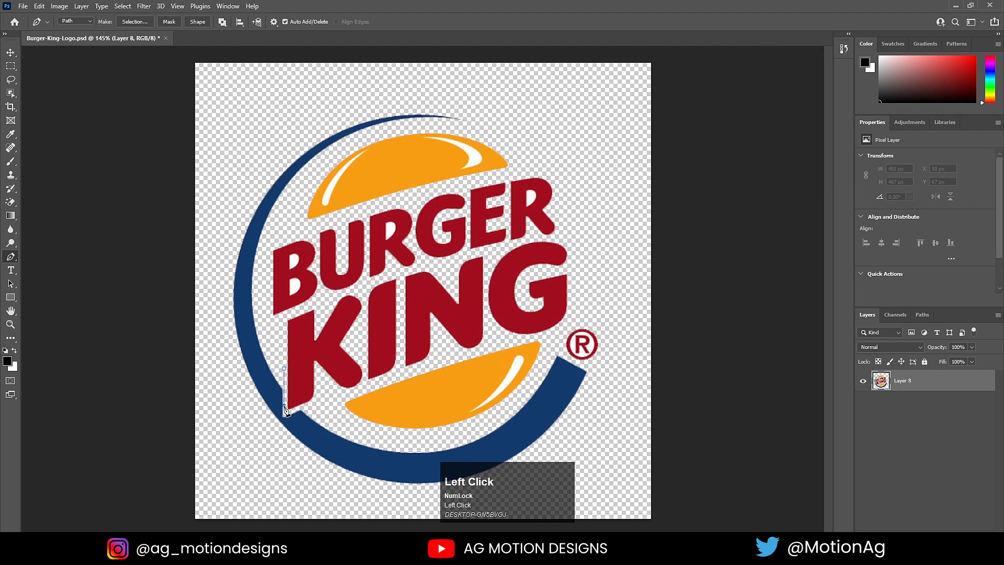
left_click(318, 404)
left_click(382, 383)
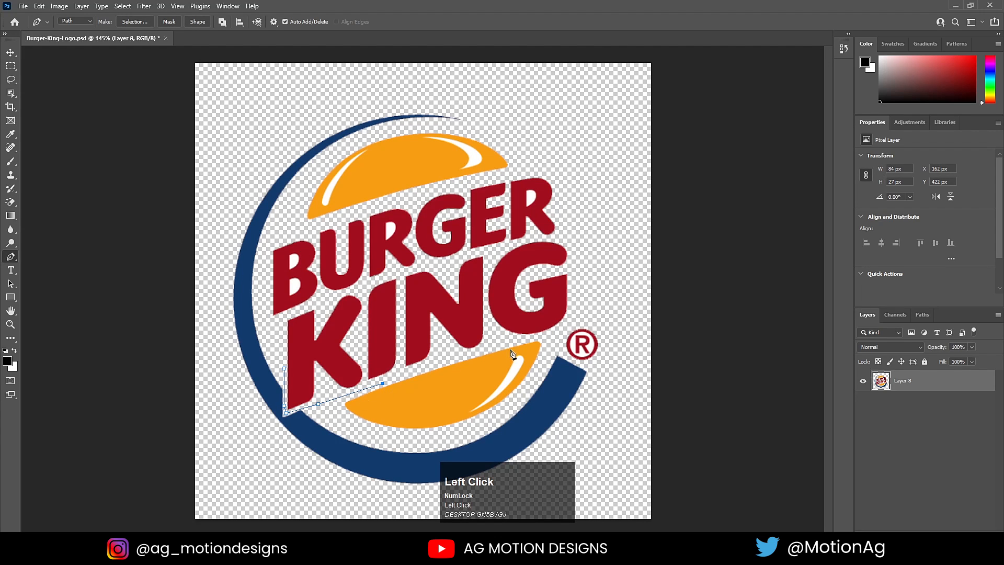
left_click(539, 337)
left_click(588, 313)
left_click(578, 184)
left_click(544, 158)
left_click(268, 240)
left_click(260, 292)
left_click(271, 341)
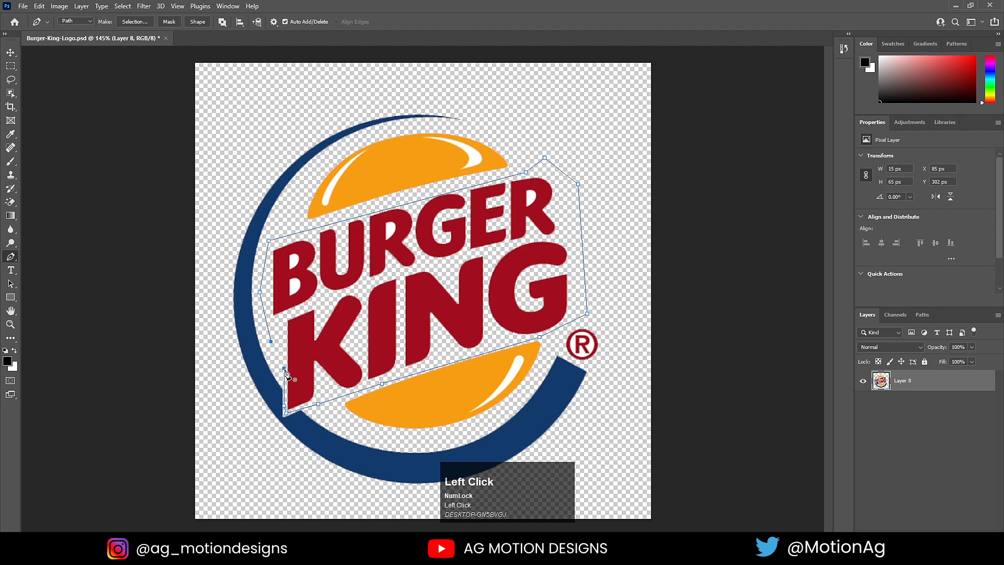
key("ctrl")
key("ctrl+Return")
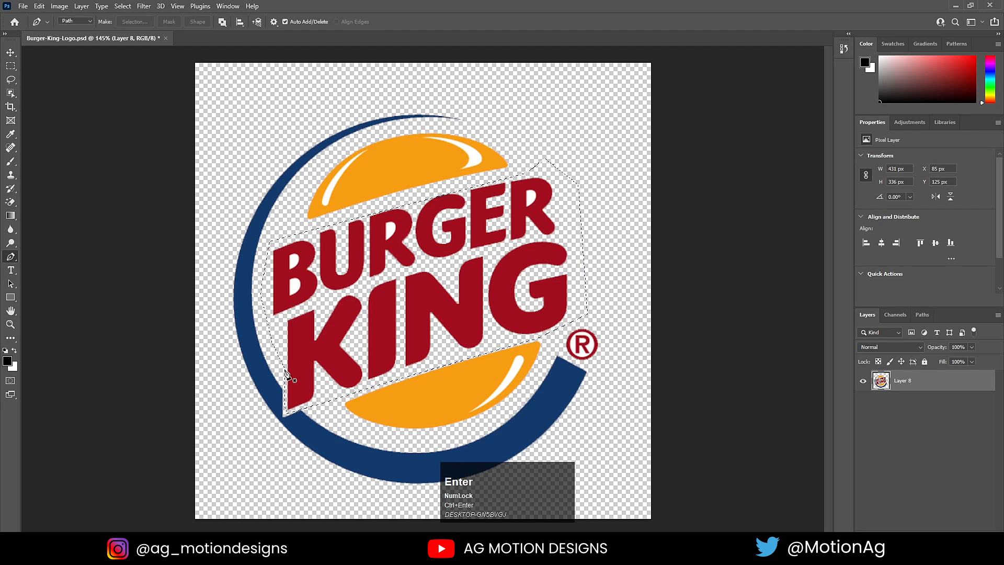
- Cut the selected BURGER KING lettering, paste it in place onto a new layer, and hide that layer
key("ctrl+x")
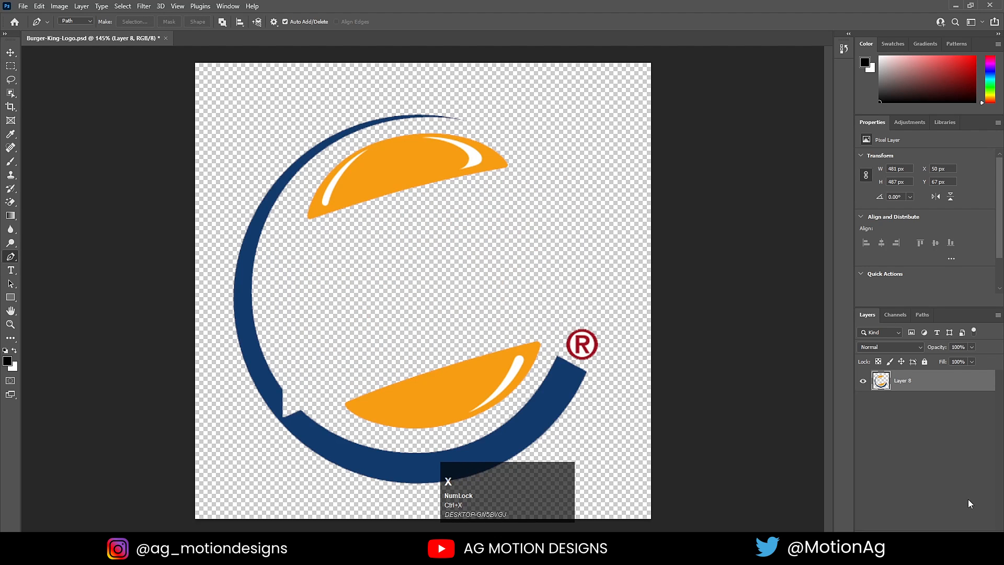
left_click(971, 535)
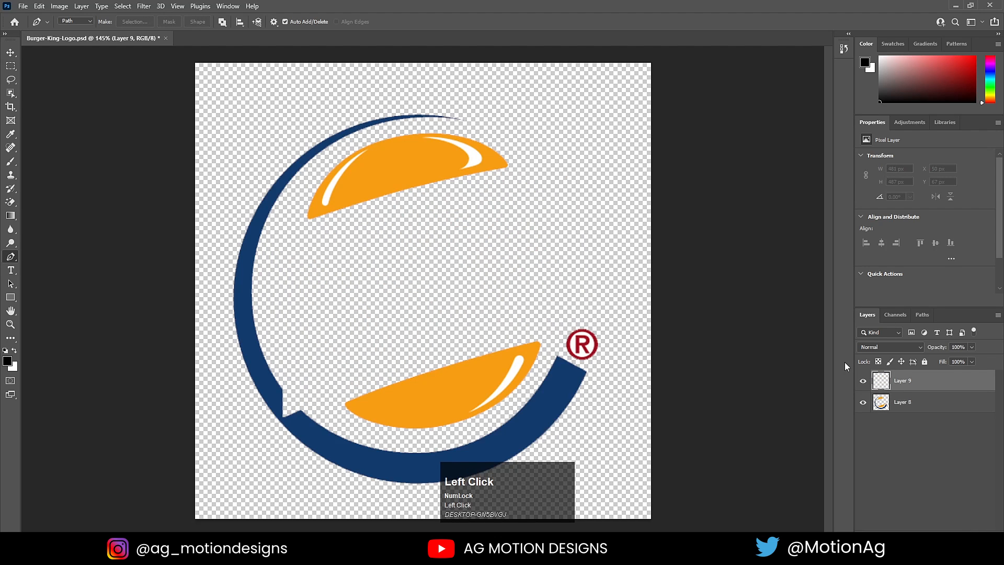
key("ctrl+shift+c")
key("ctrl+shift+v")
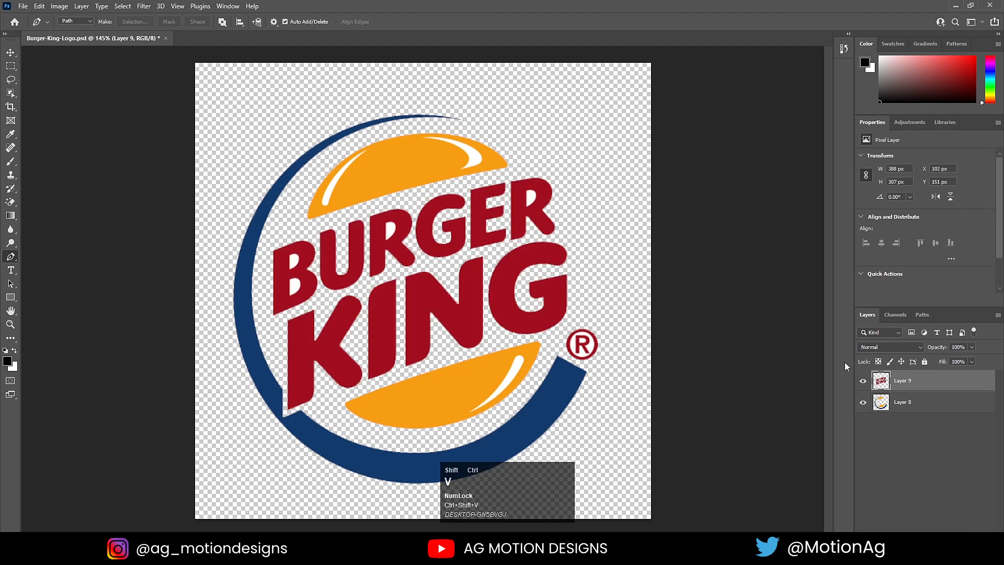
left_click(863, 384)
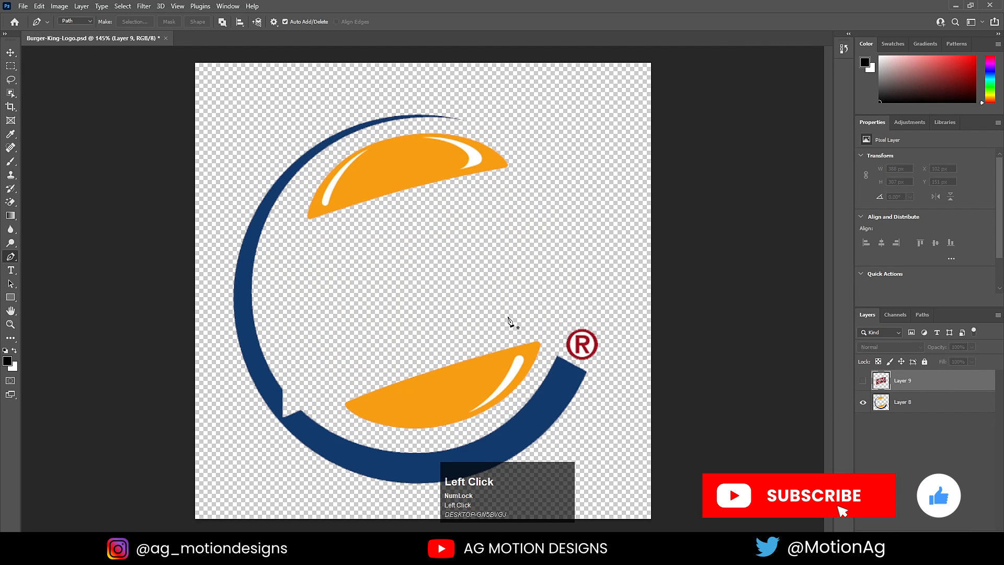
- Lasso the registered trademark symbol on Layer 8 and move it in place onto its own new layer
key("l")
scroll(582, 369, "up", 2, "alt")
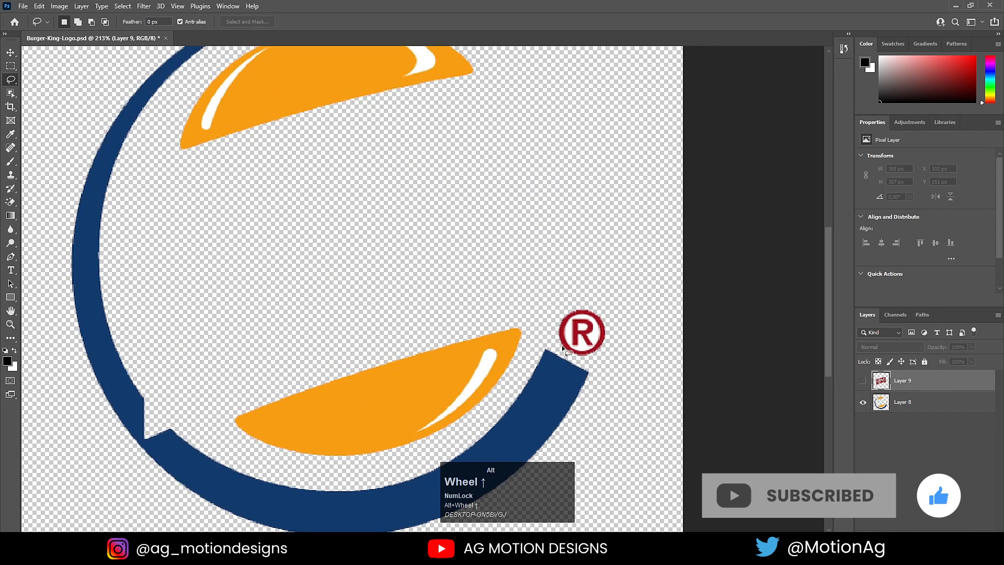
left_click_drag(551, 337, 561, 348)
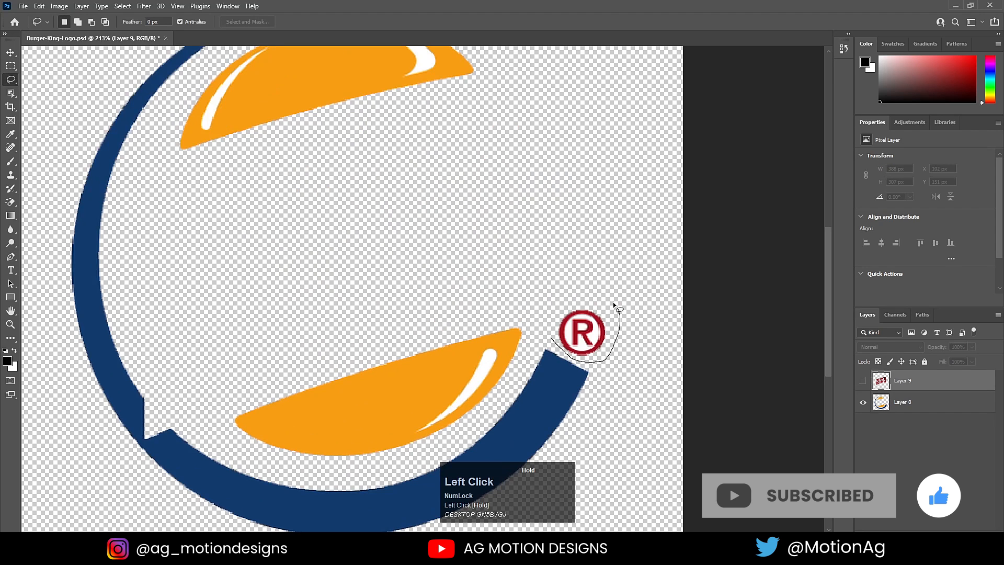
left_click_drag(561, 304, 551, 330)
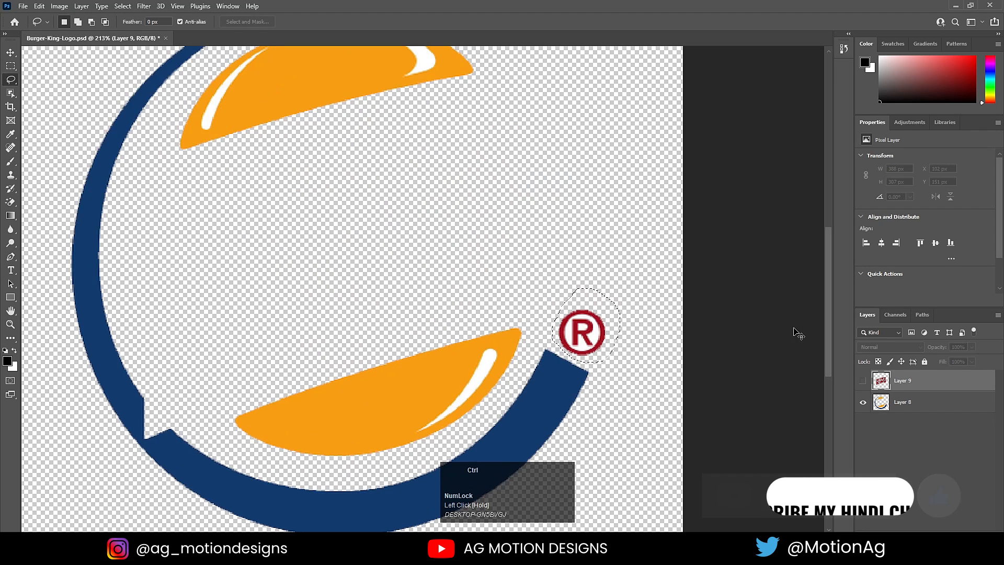
left_click(899, 401)
key("ctrl+x")
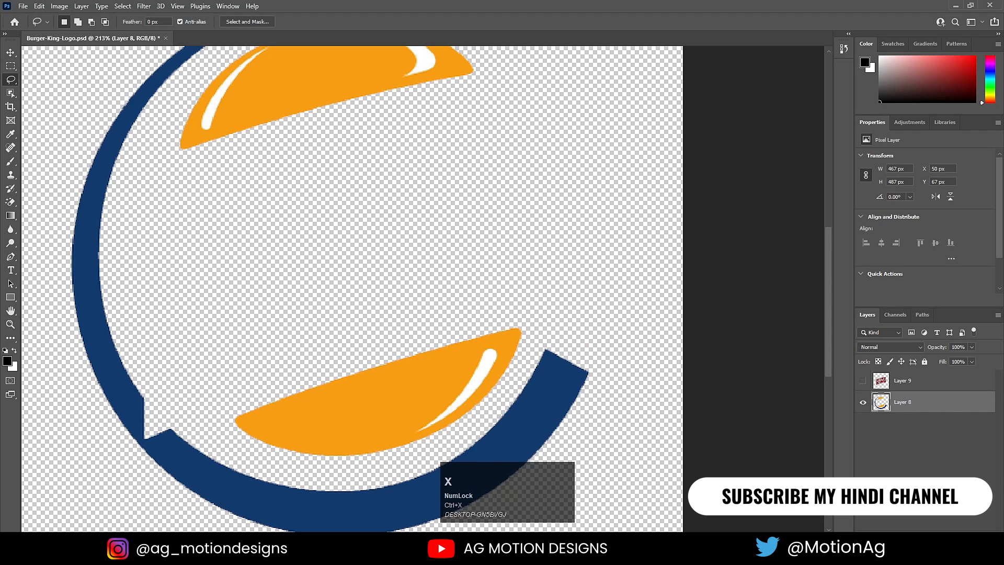
left_click(892, 401)
key("ctrl+shift+v")
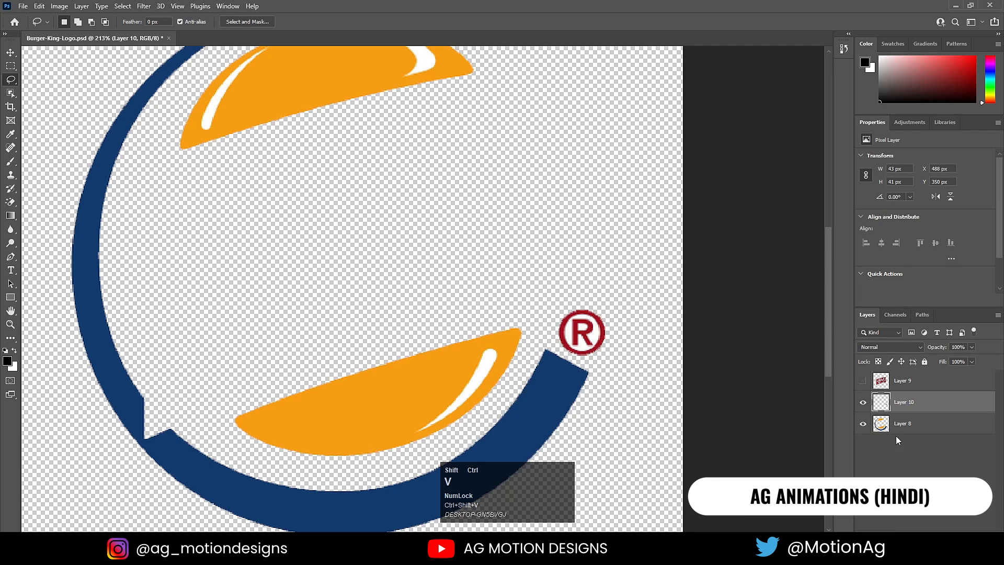
- Lasso the orange lower bun on Layer 8 and move it in place onto its own new layer
left_click(892, 423)
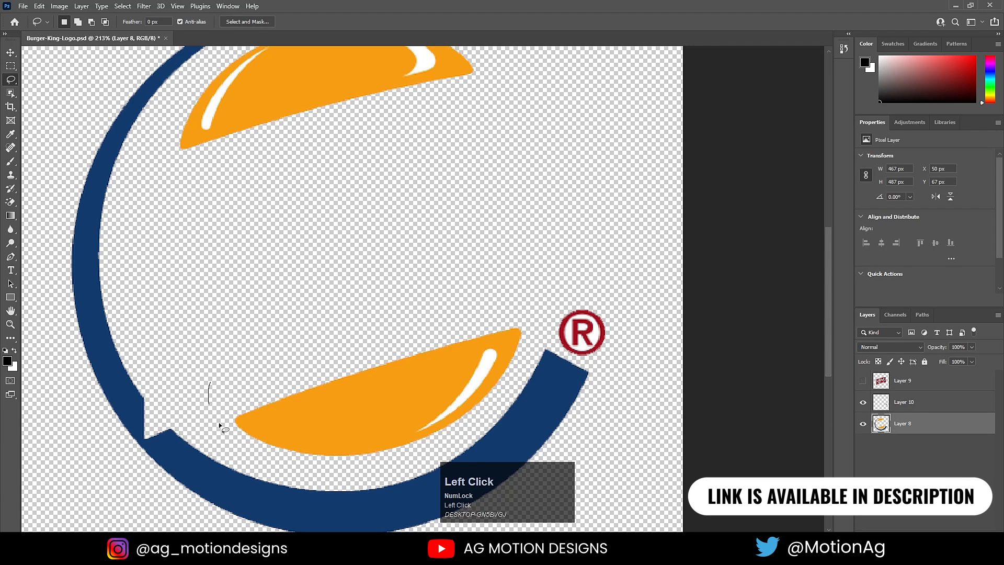
mouse_move(321, 456)
left_mouse_down()
mouse_move(387, 460)
mouse_move(475, 424)
mouse_move(515, 379)
mouse_move(531, 336)
mouse_move(501, 287)
left_mouse_up()
left_click_drag(205, 385, 208, 388)
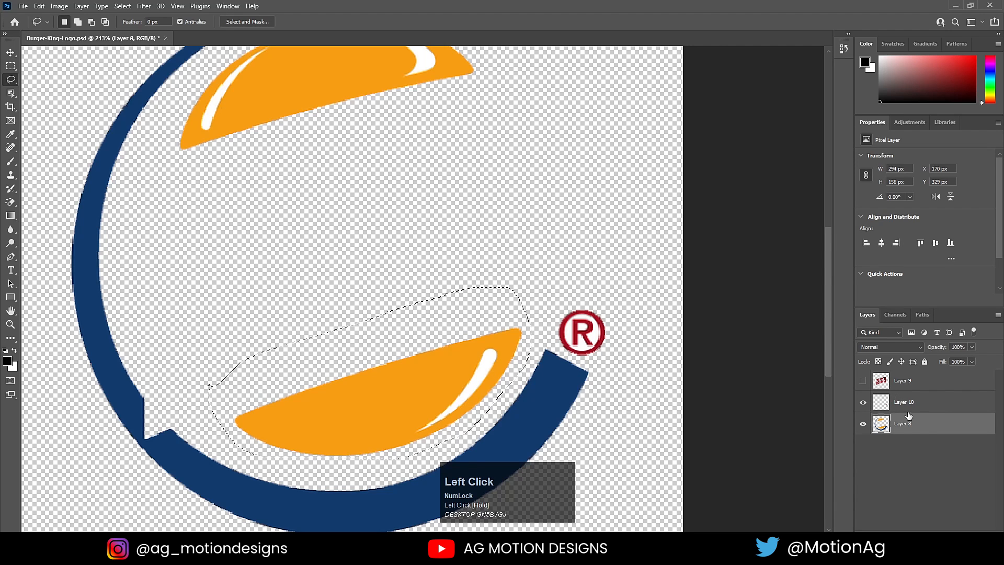
key("ctrl+x")
key("ctrl+shift+alt+n")
key("ctrl+shift+v")
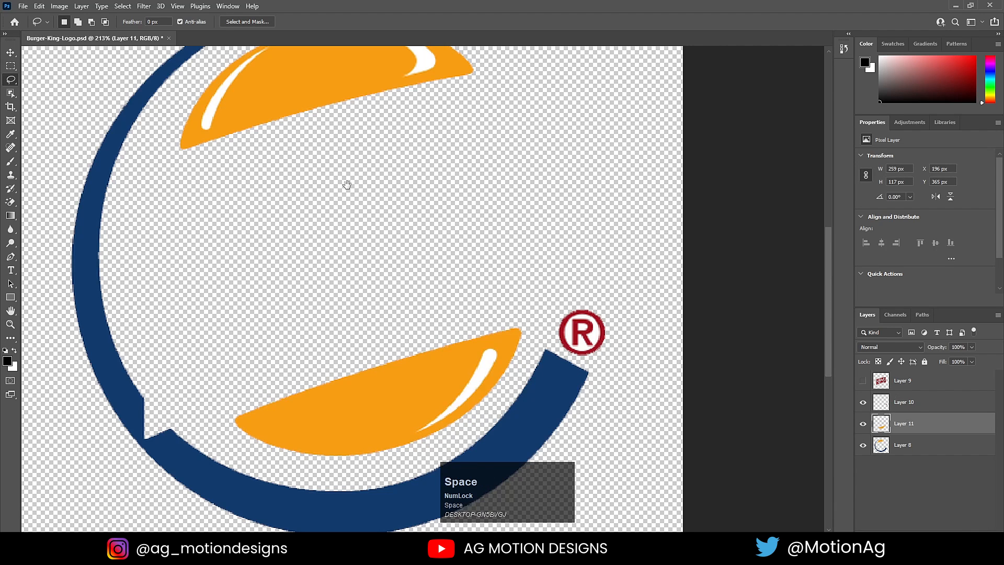
- Move the orange upper bun from Layer 8 in place onto its own new layer and show the lettering layer again
left_click_drag(345, 184, 408, 328)
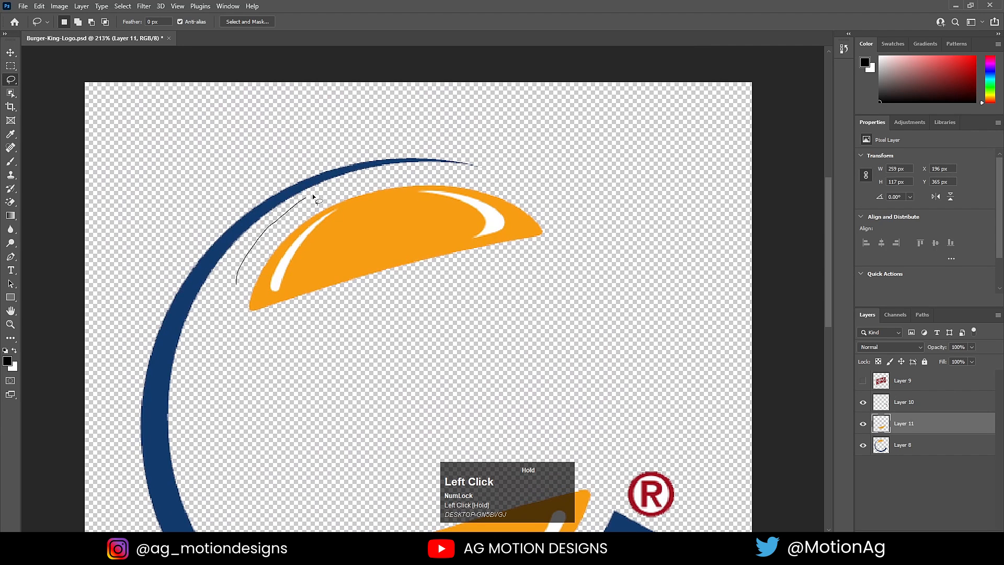
mouse_move(469, 325)
left_mouse_down()
mouse_move(307, 361)
mouse_move(234, 337)
left_mouse_up()
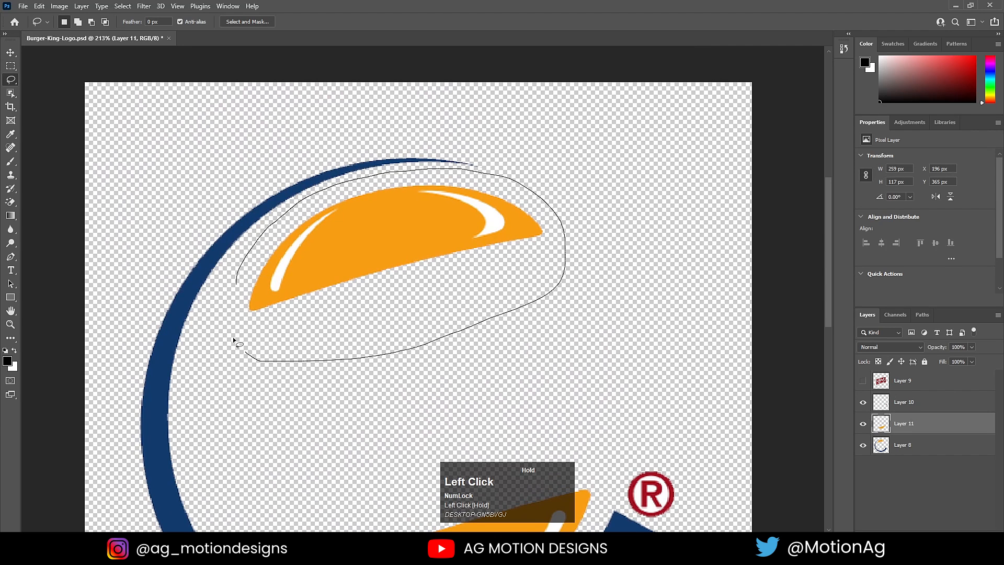
left_click_drag(233, 290, 236, 284)
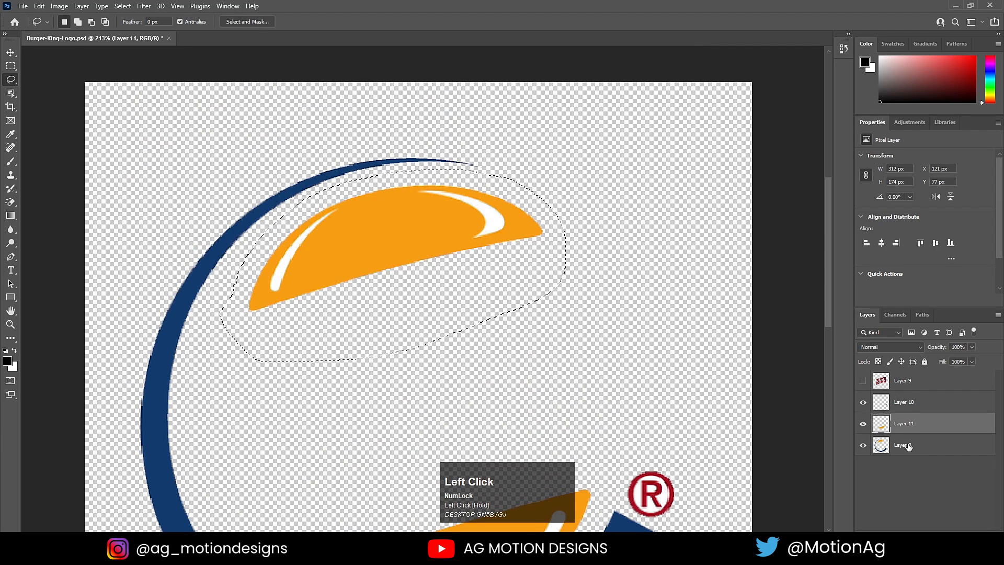
left_click(926, 448)
key("ctrl+x")
left_click(976, 525)
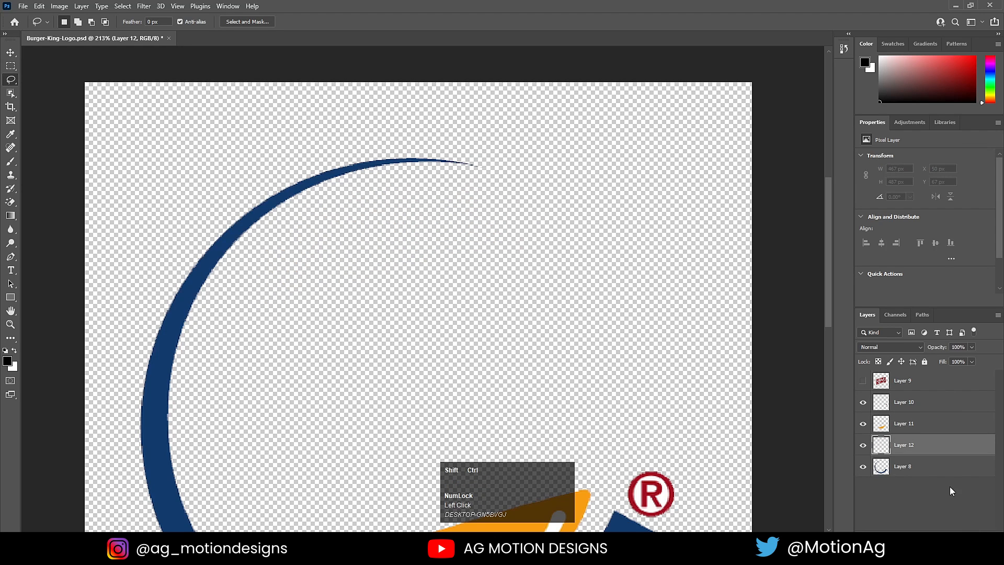
key("ctrl+shift+v")
left_click(863, 381)
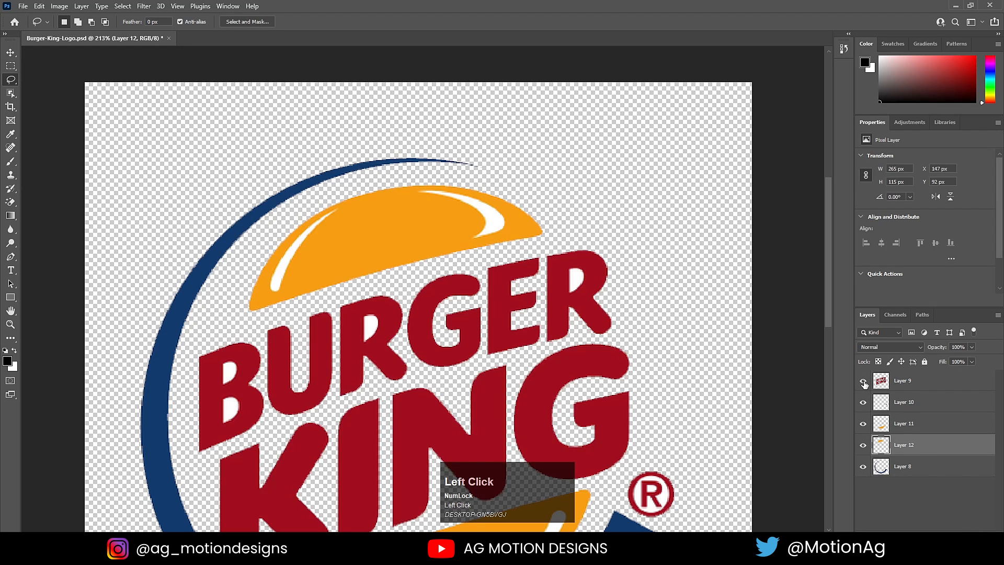
key("ctrl+0")
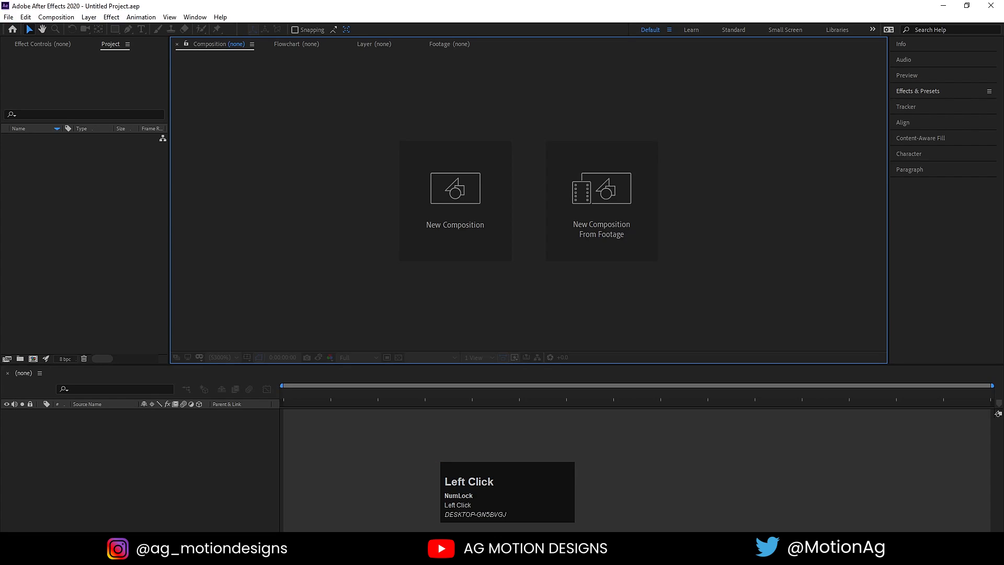
- In After Effects, create a 1920 × 1080 px, 30 fps composition named Main ANimation and display the Title/Action Safe guides
left_click(464, 189)
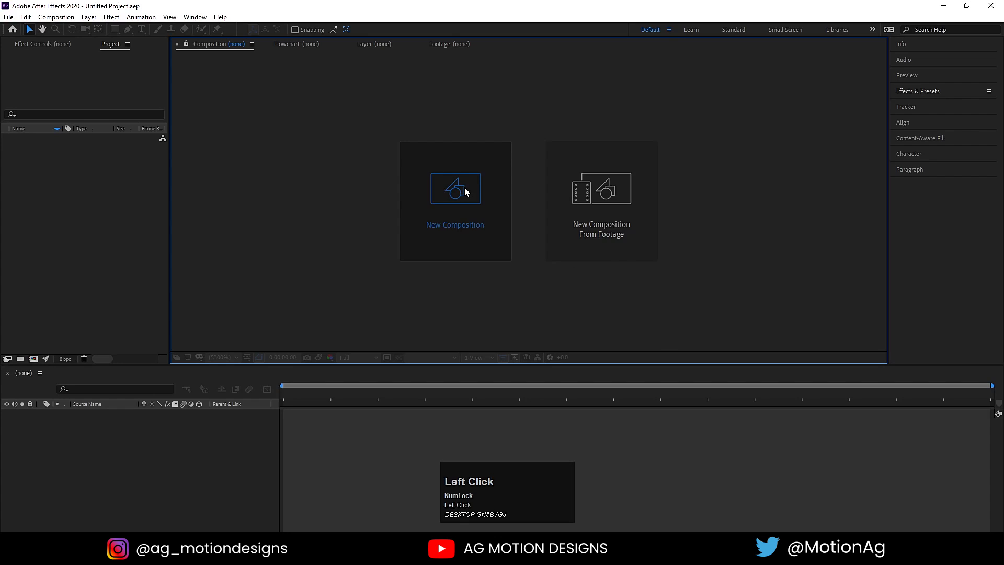
type("Main")
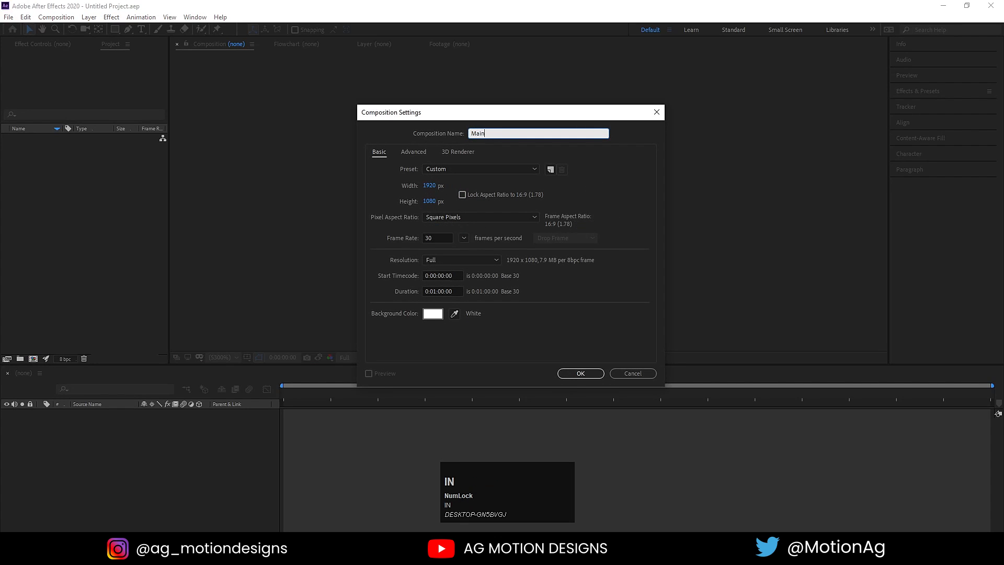
type(" ANimation")
left_click(426, 187)
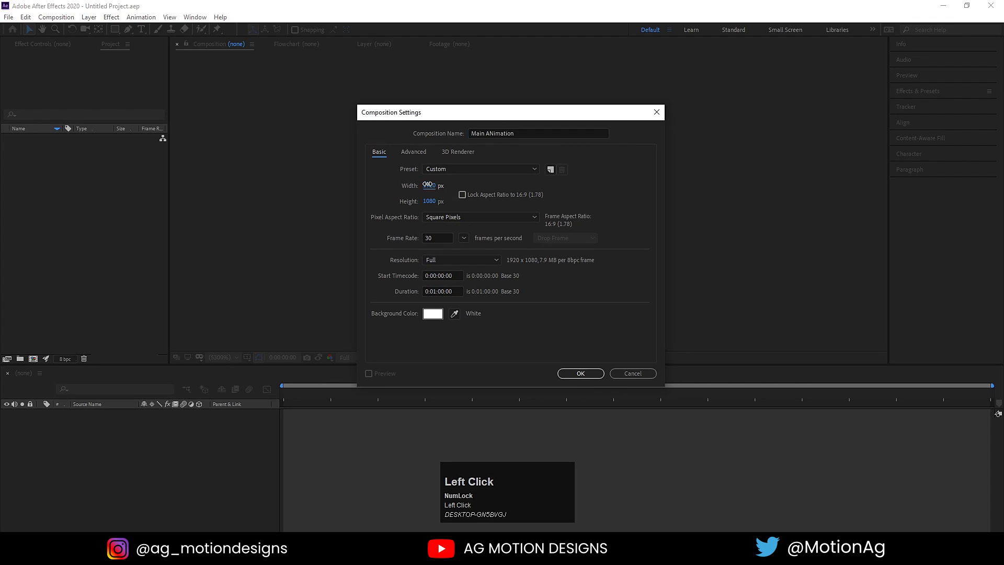
left_click(429, 201)
left_click(437, 238)
left_click(565, 375)
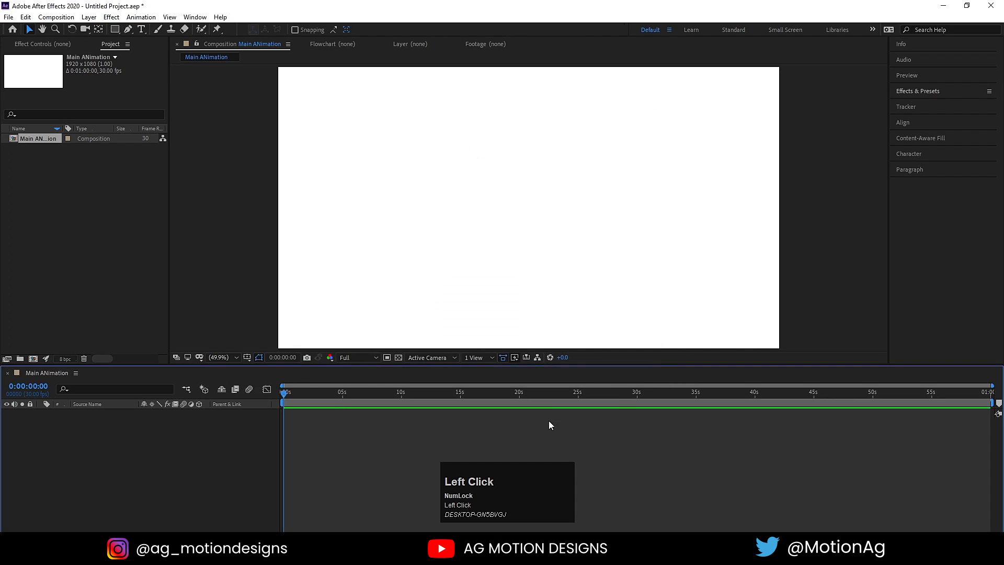
left_click(248, 358)
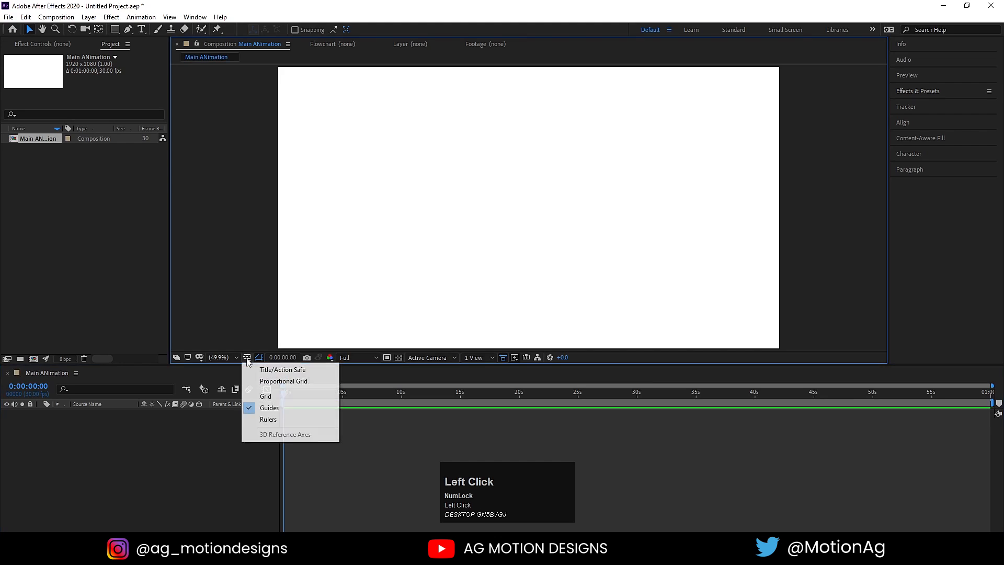
left_click(269, 371)
- Import the Illustrator file Untitled-1 from folder 20 as Composition - Retain Layer Sizes
double_click(141, 146)
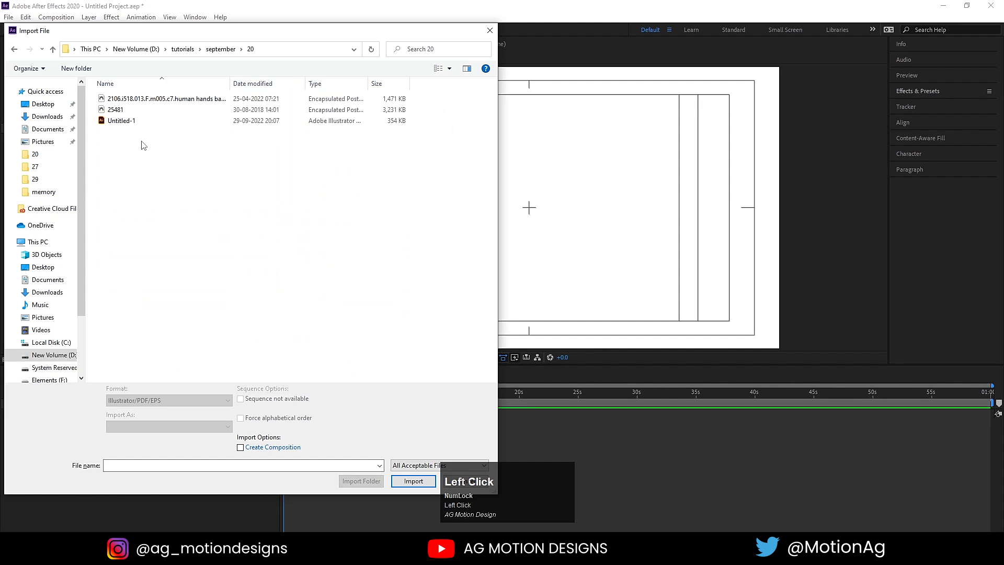
left_click(135, 125)
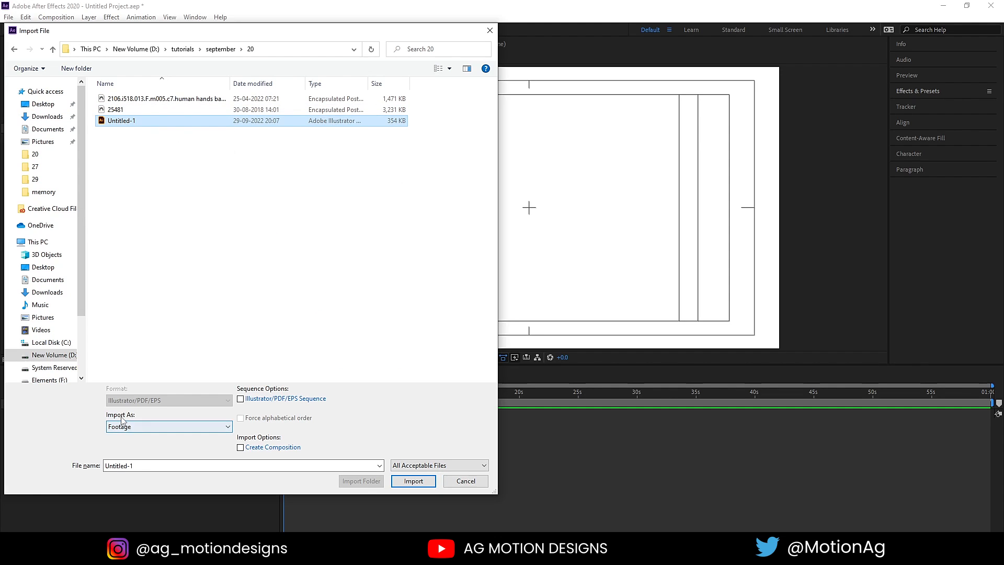
left_click(135, 426)
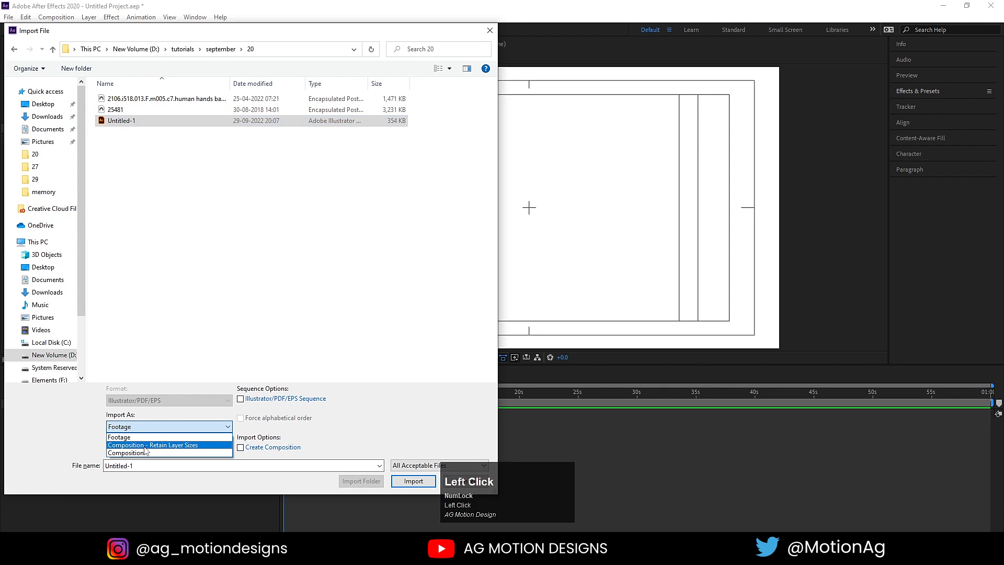
left_click(145, 445)
left_click(413, 481)
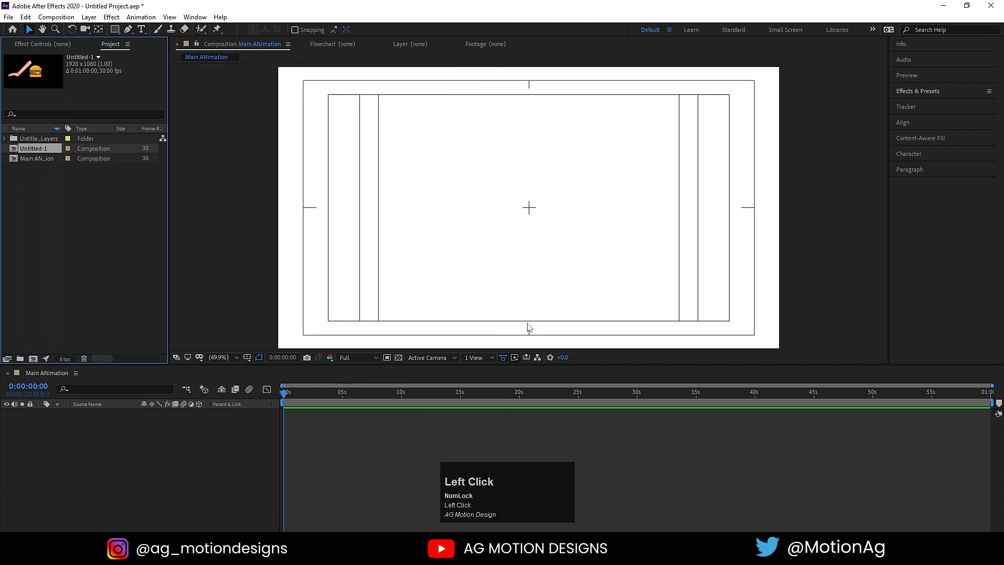
- Nest the Untitled-1 composition in Main ANimation and open it to select the arm and hand layer
left_click_drag(23, 151, 143, 441)
double_click(103, 412)
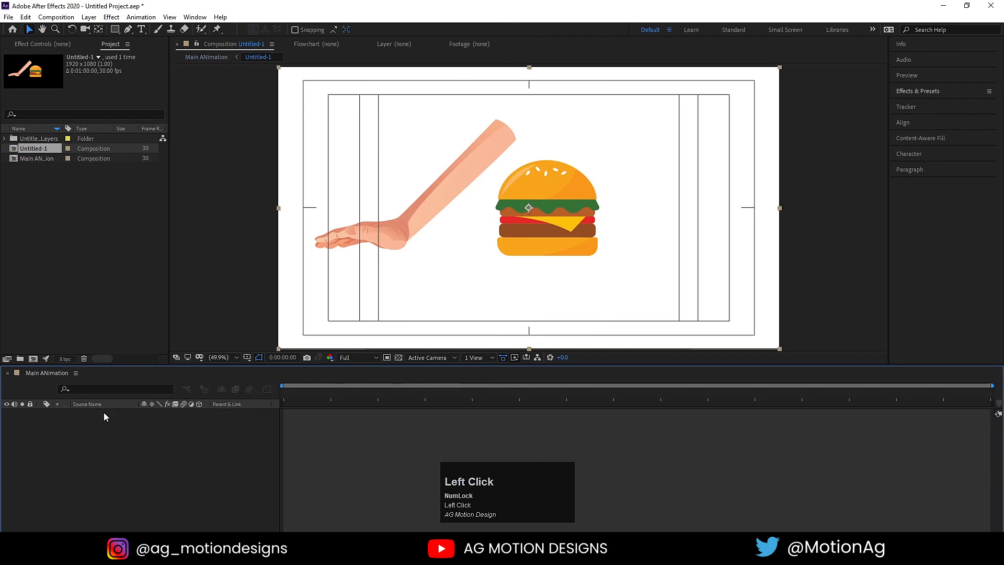
left_click(431, 211)
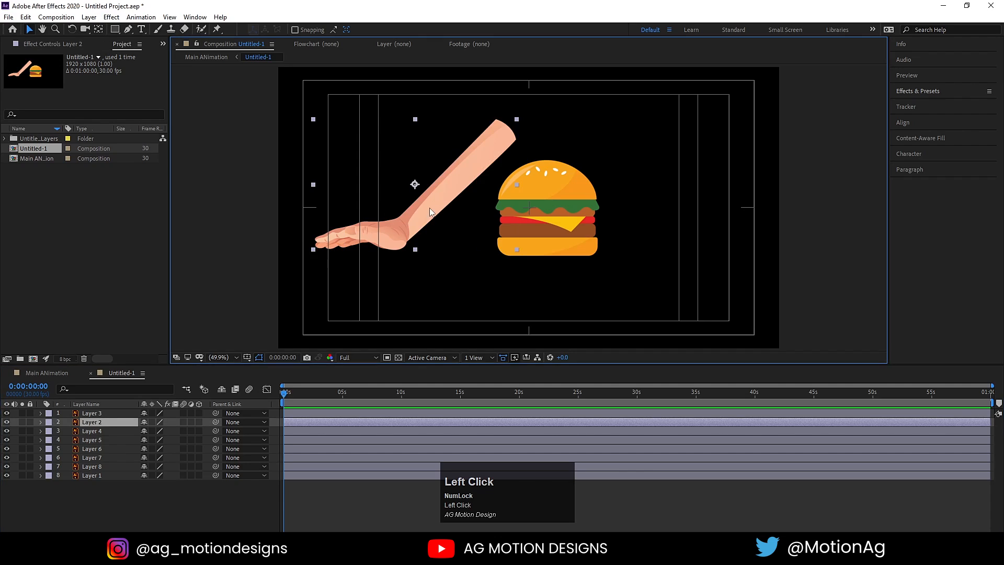
- Hide the two arm and hand layers, Layer 3 and Layer 2, and move all burger layers together to the composition's centre
left_click(6, 413, "shift")
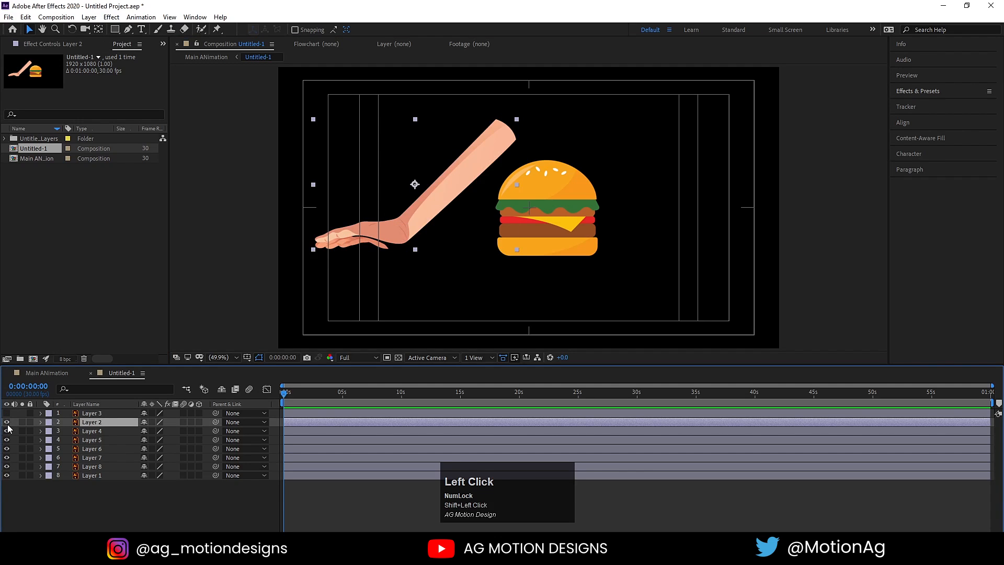
left_click(7, 423)
left_click_drag(402, 151, 621, 291)
left_click_drag(571, 254, 552, 255)
left_click(112, 489)
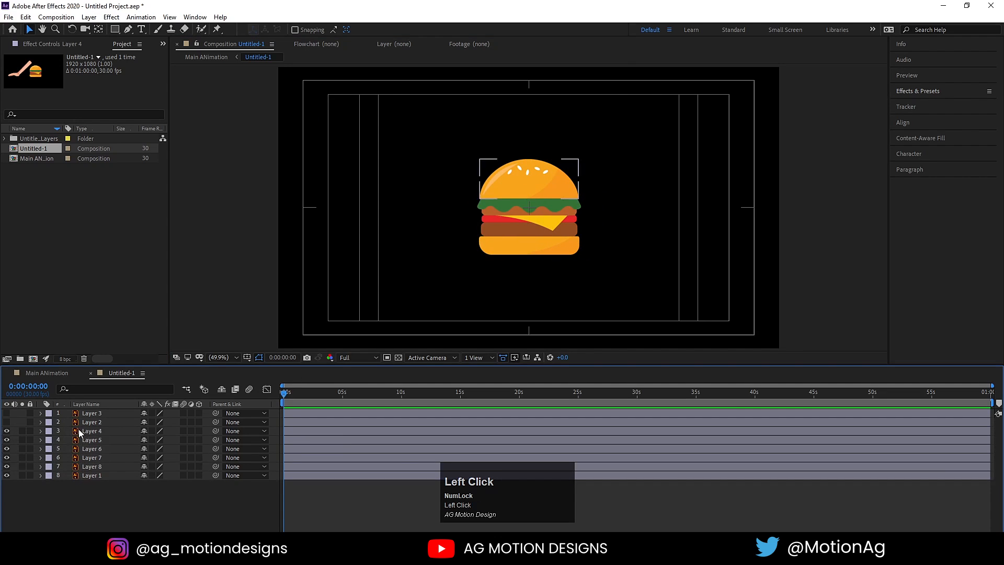
- Import Burger-King-Logo.psd from folder 27 as Composition - Retain Layer Sizes with editable layer styles
left_click(42, 372)
key("ctrl+i")
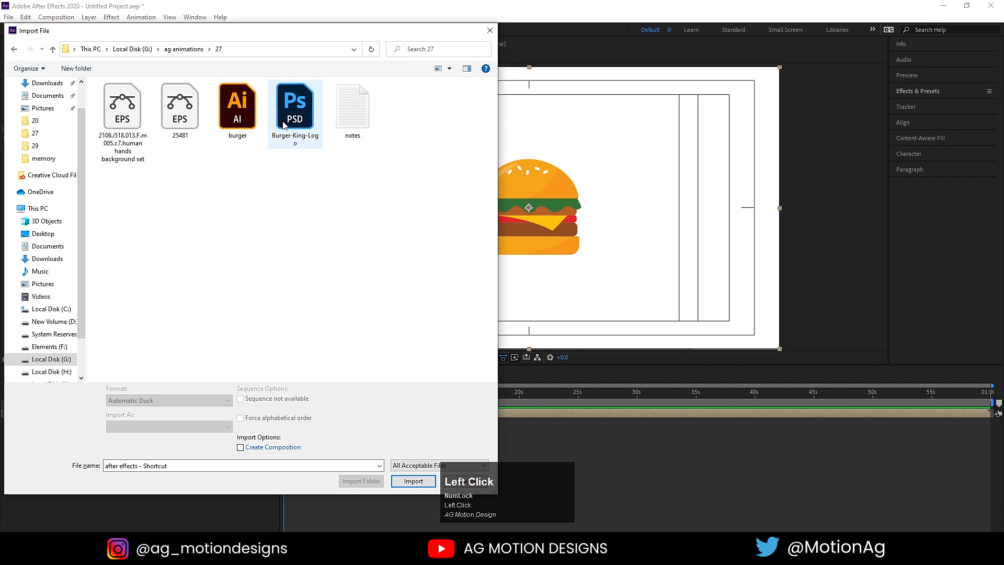
left_click(283, 124)
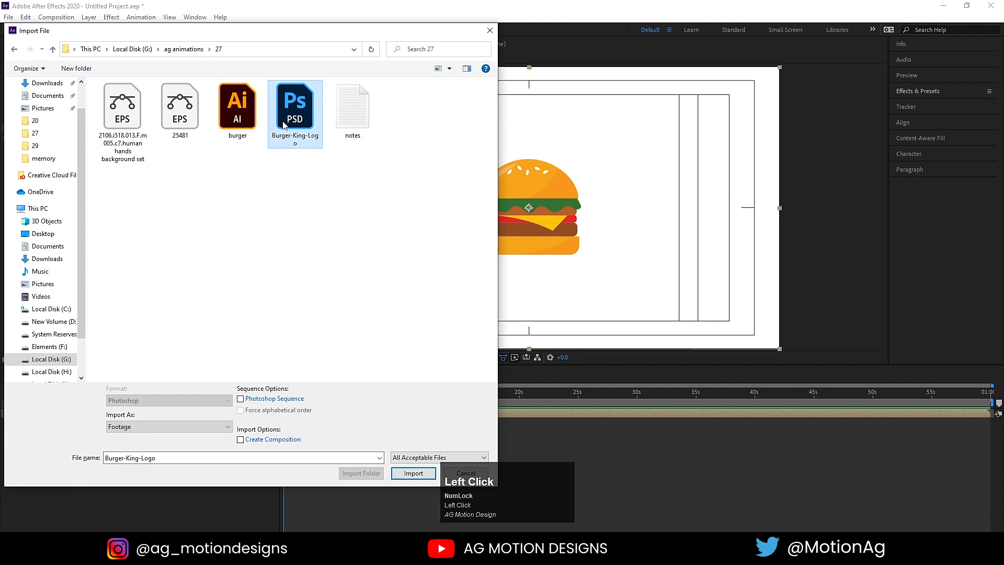
left_click(152, 426)
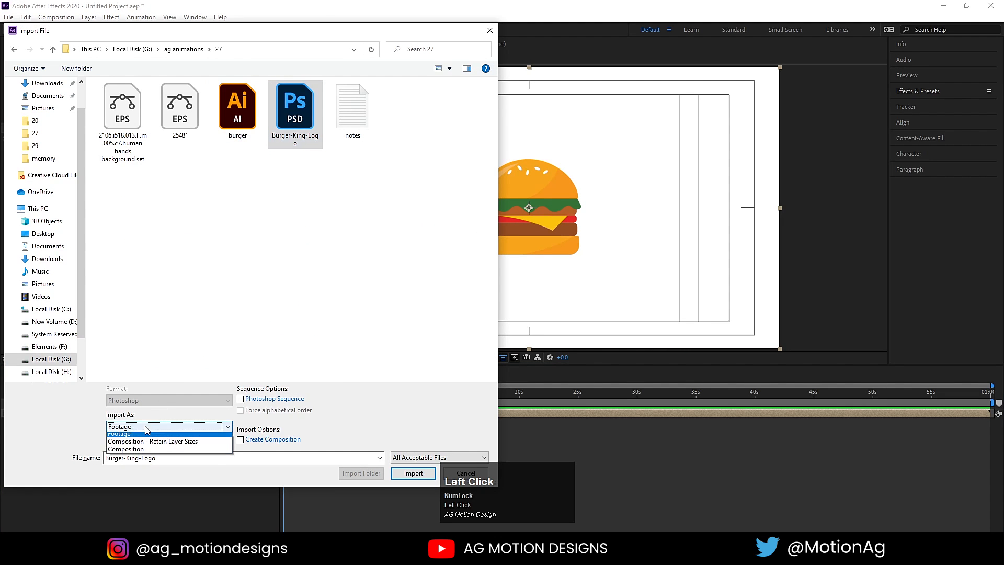
left_click(157, 444)
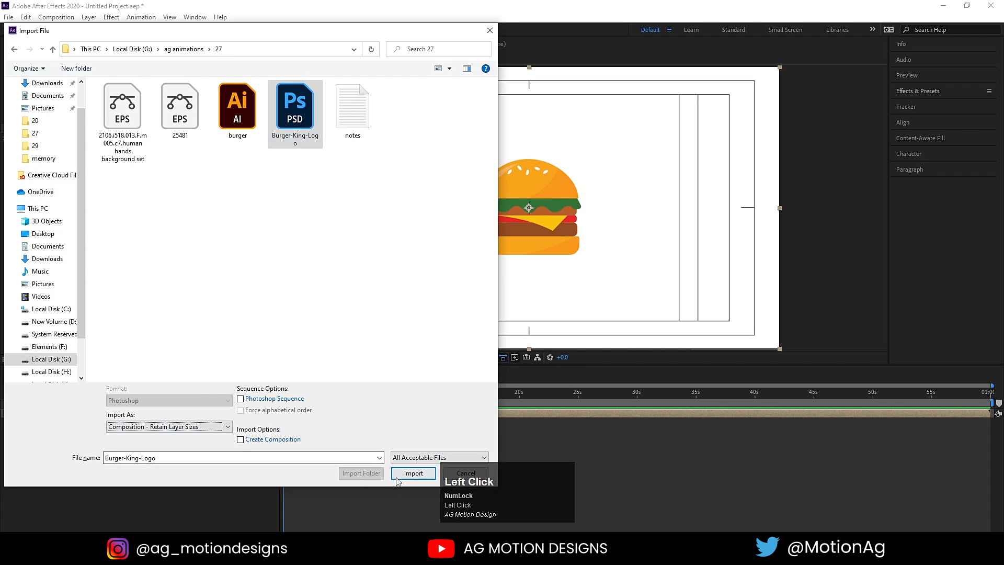
left_click(413, 473)
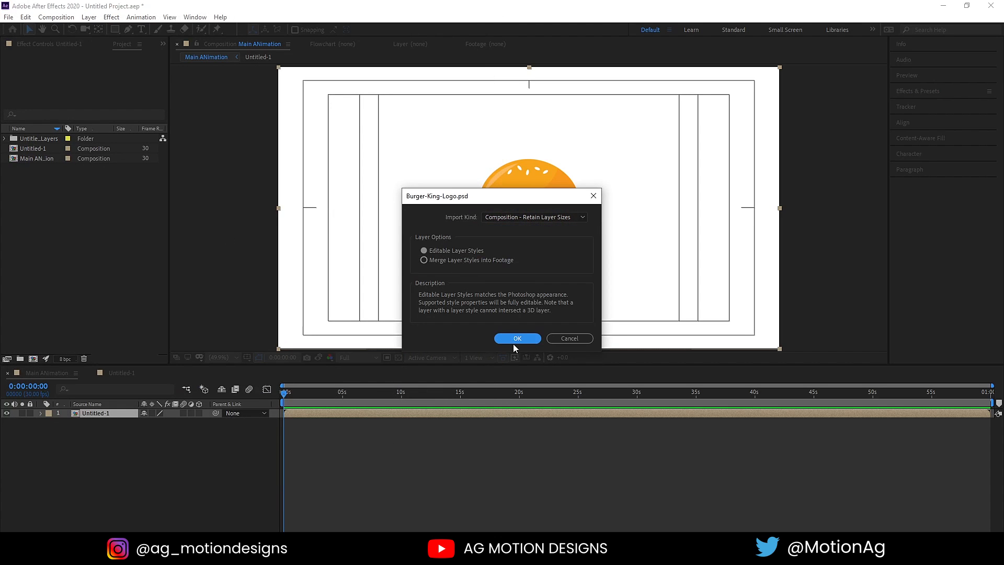
left_click(511, 343)
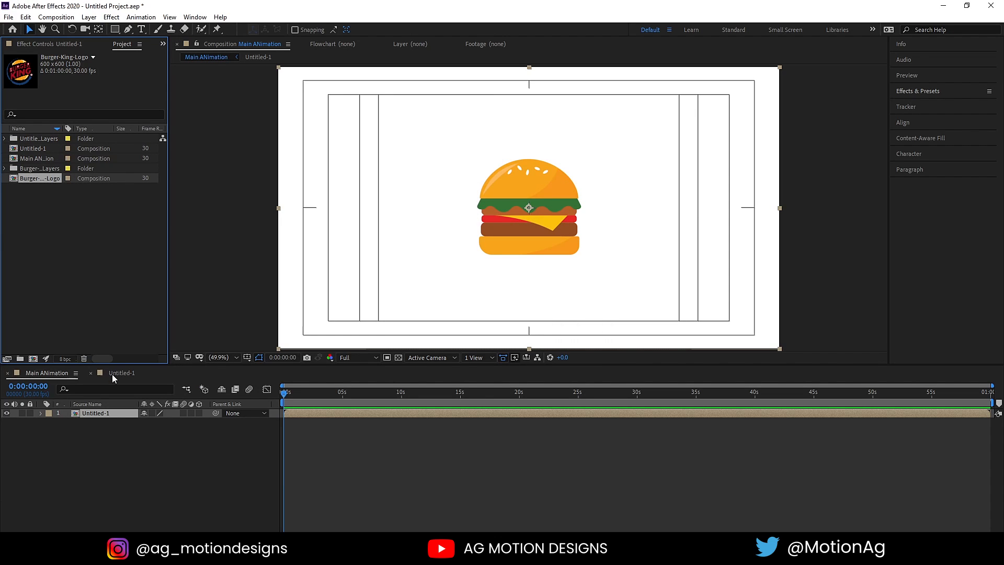
- In the Untitled-1 composition, pre-compose Layer 4 as Layer 4 Comp 1, moving all attributes into the new composition
left_click_drag(612, 210, 153, 381)
left_click(123, 373)
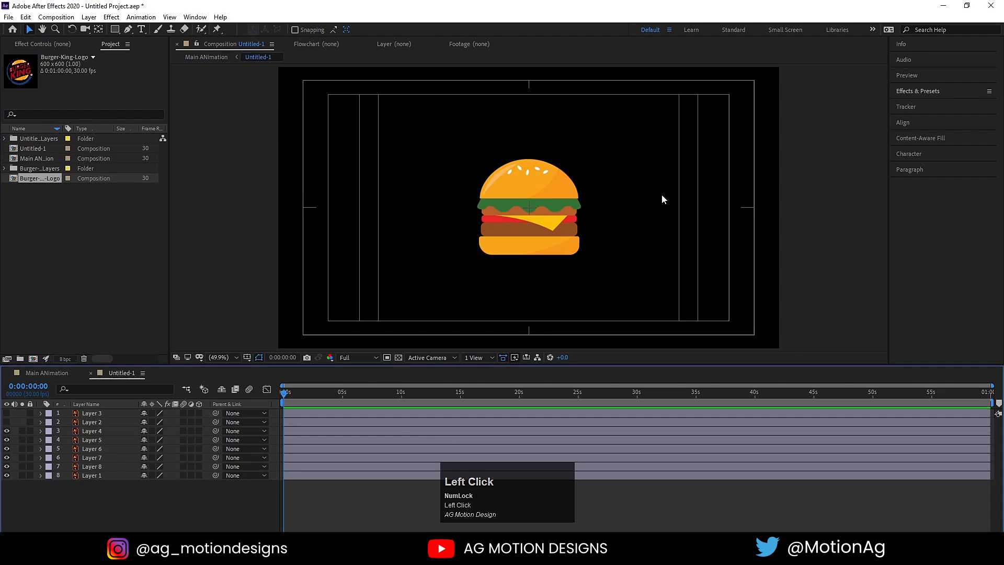
left_click(105, 432)
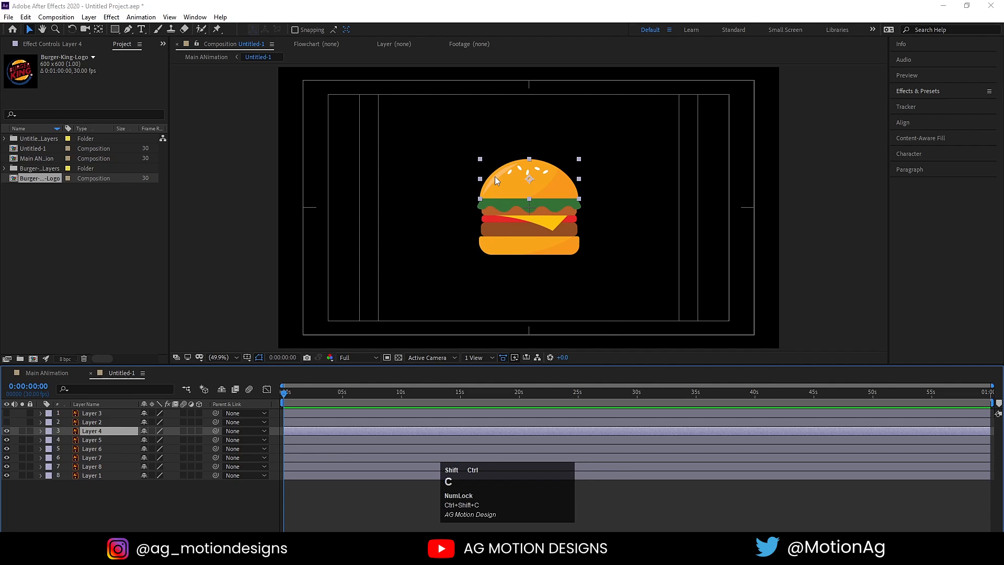
key("ctrl+shift+c")
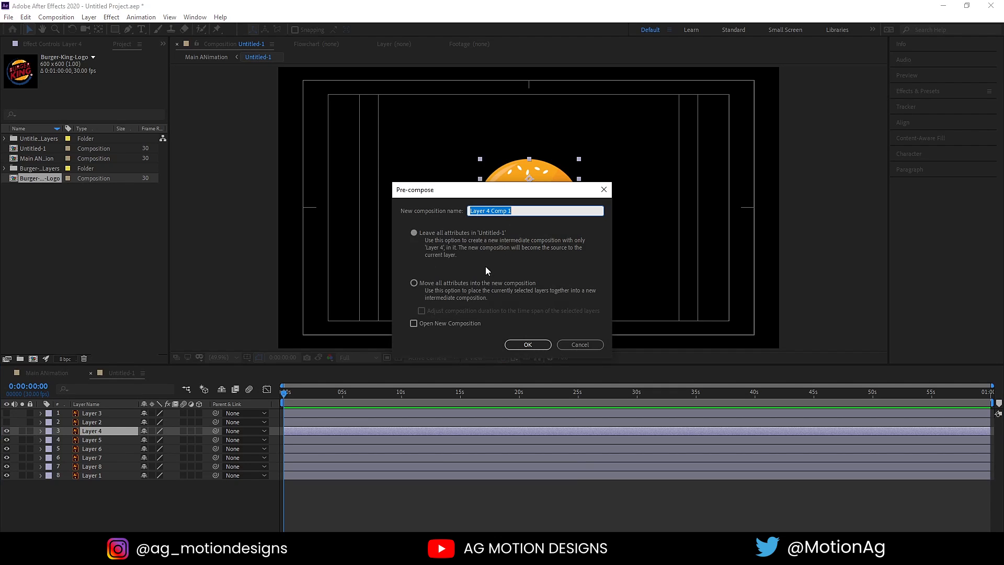
left_click(413, 283)
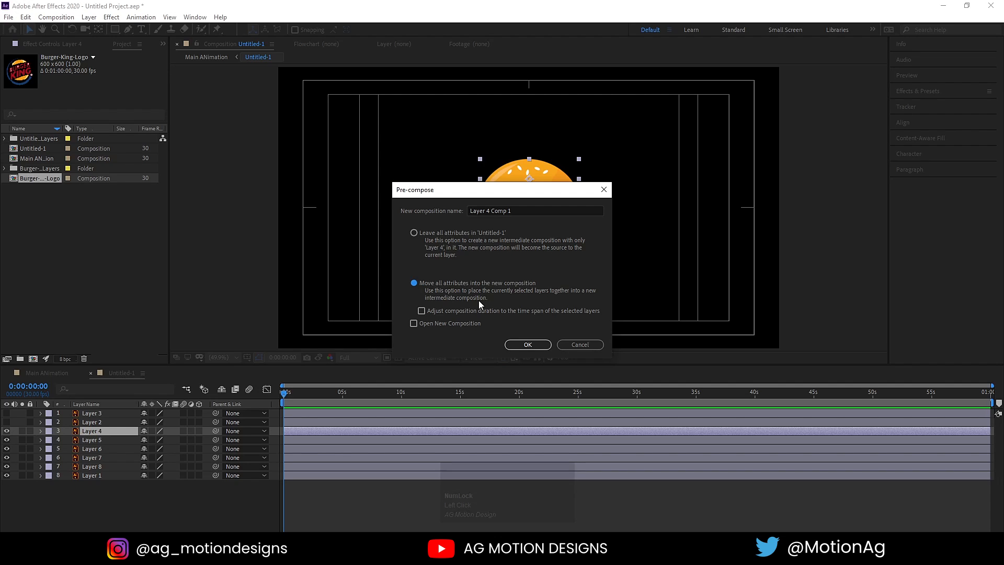
left_click(519, 344)
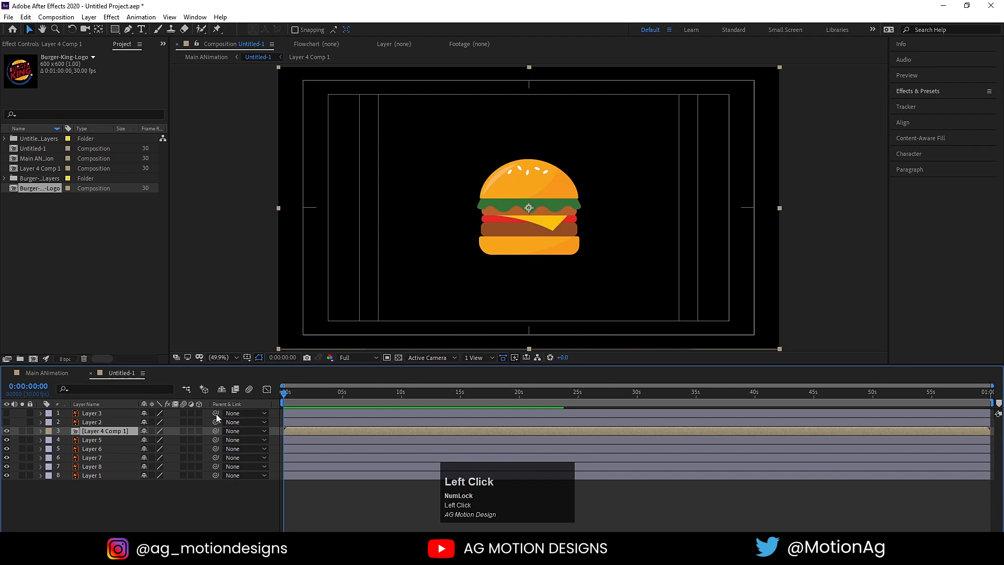
- Pre-compose Layer 5 and Layer 6 separately under their default names, moving all attributes into the new compositions
left_click(92, 441)
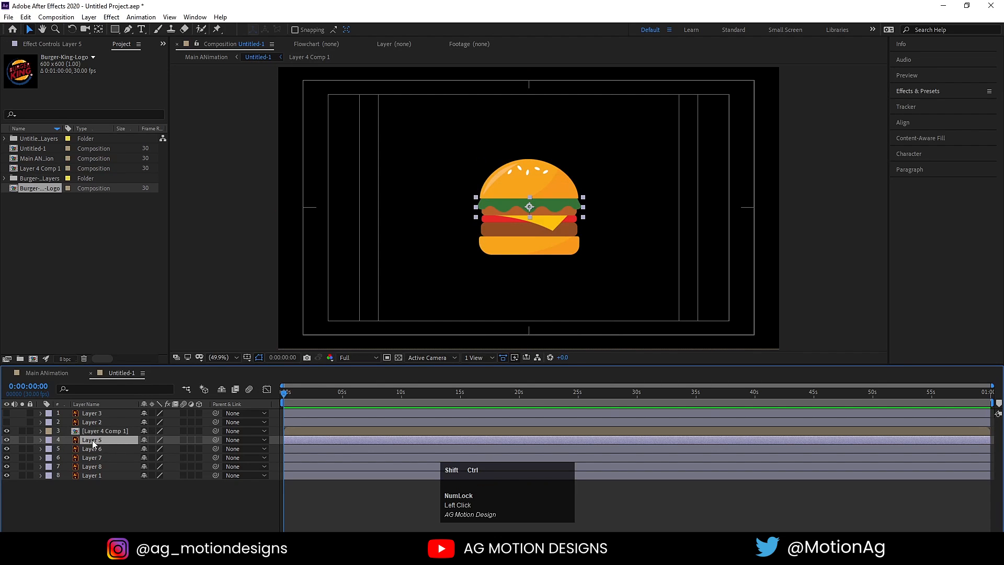
key("ctrl+shift+c")
left_click(527, 344)
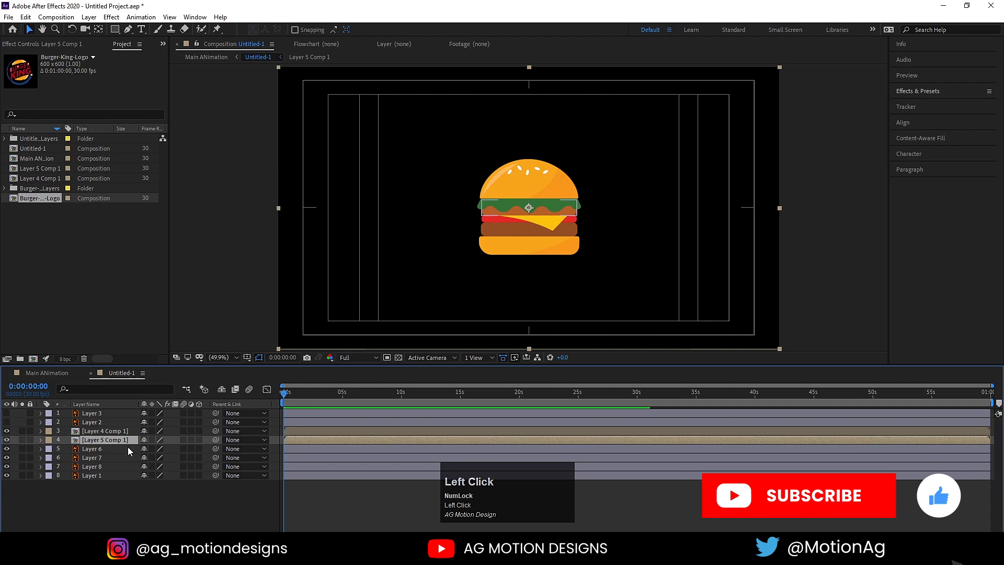
left_click(123, 448)
key("ctrl+shift+c")
left_click(527, 344)
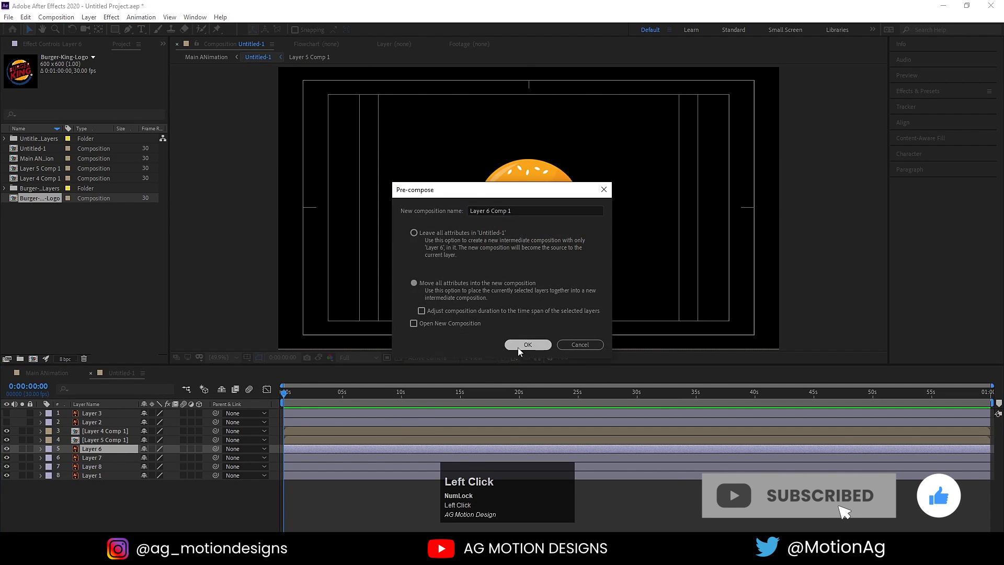
- Pre-compose Layer 7, Layer 8 and Layer 1 separately under their default names, moving all attributes into the new compositions
left_click(112, 460)
key("ctrl+shift+c")
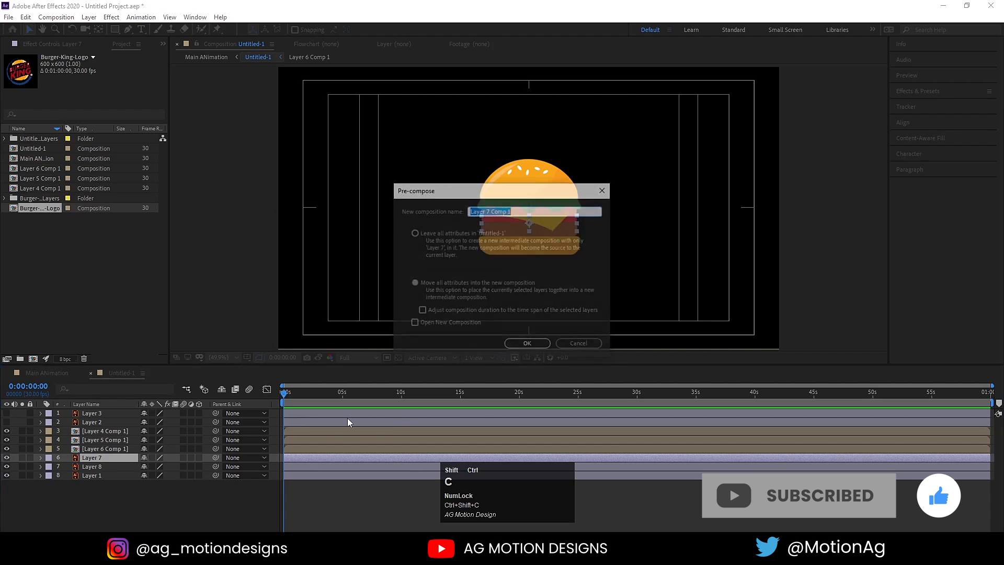
left_click(528, 343)
left_click(112, 466)
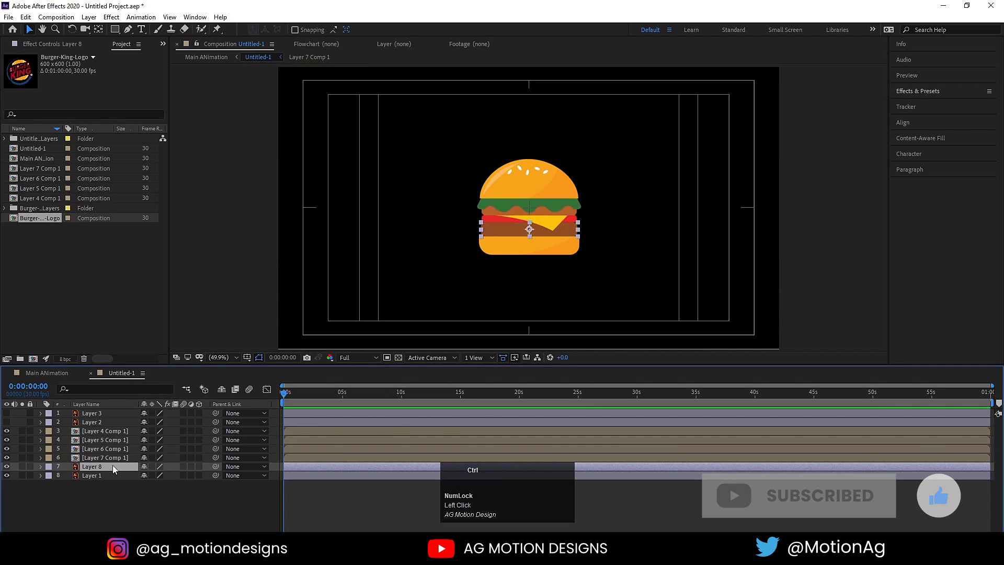
key("ctrl+shift+c")
left_click(529, 343)
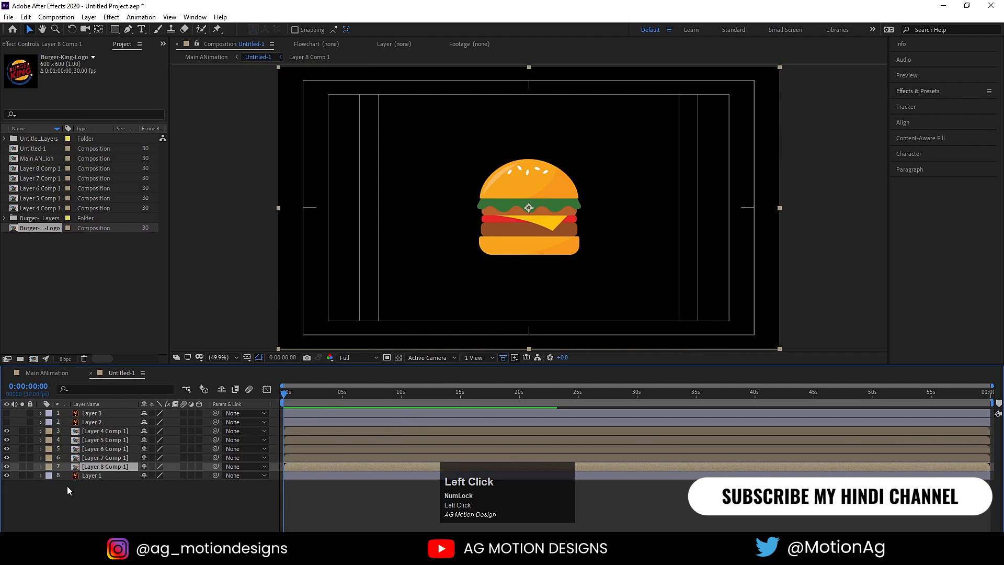
left_click(89, 474)
key("ctrl+shift+c")
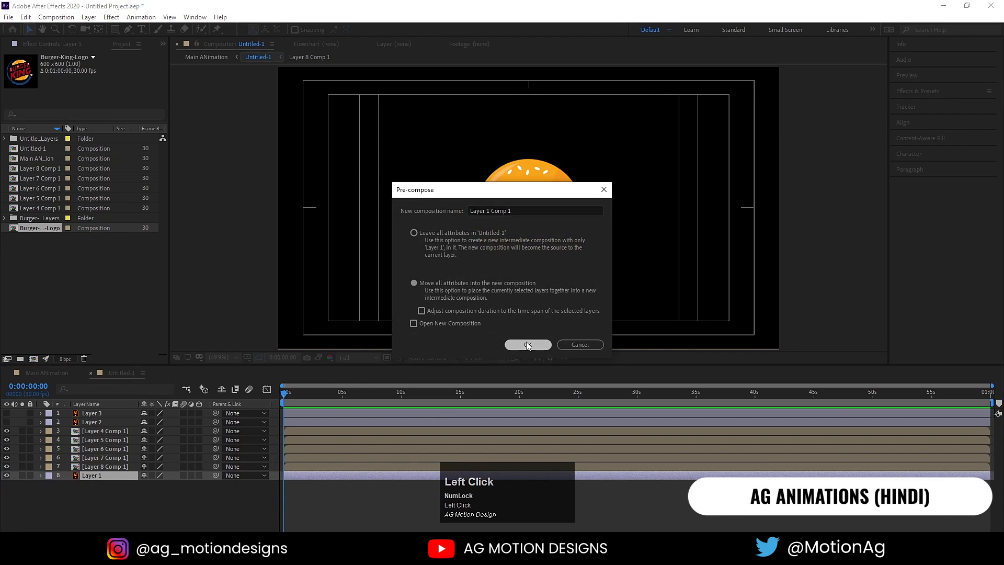
left_click(528, 343)
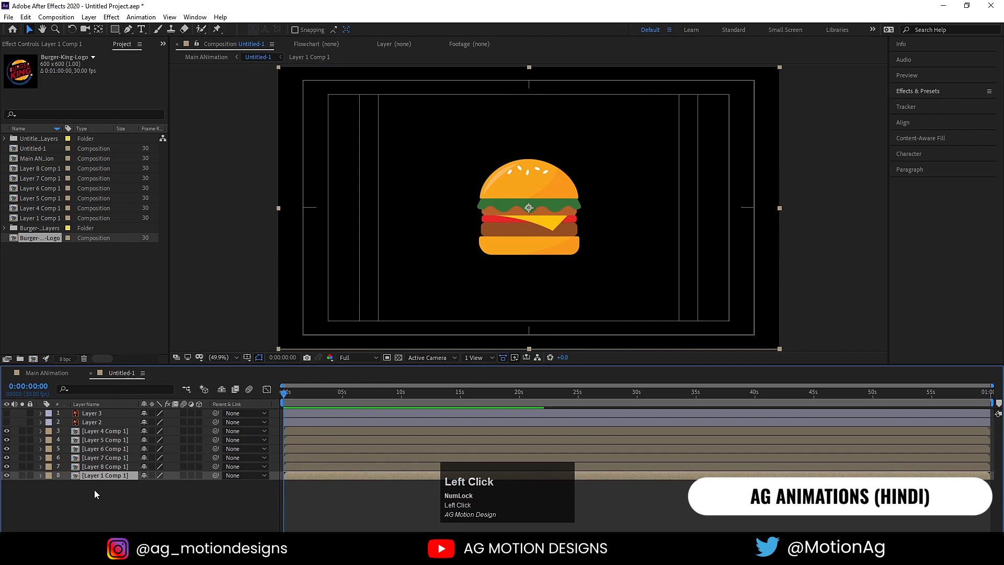
- Enable Collapse Transformations for all six burger pre-comps, from Layer 4 Comp 1 to Layer 1 Comp 1
left_click(82, 429, "shift")
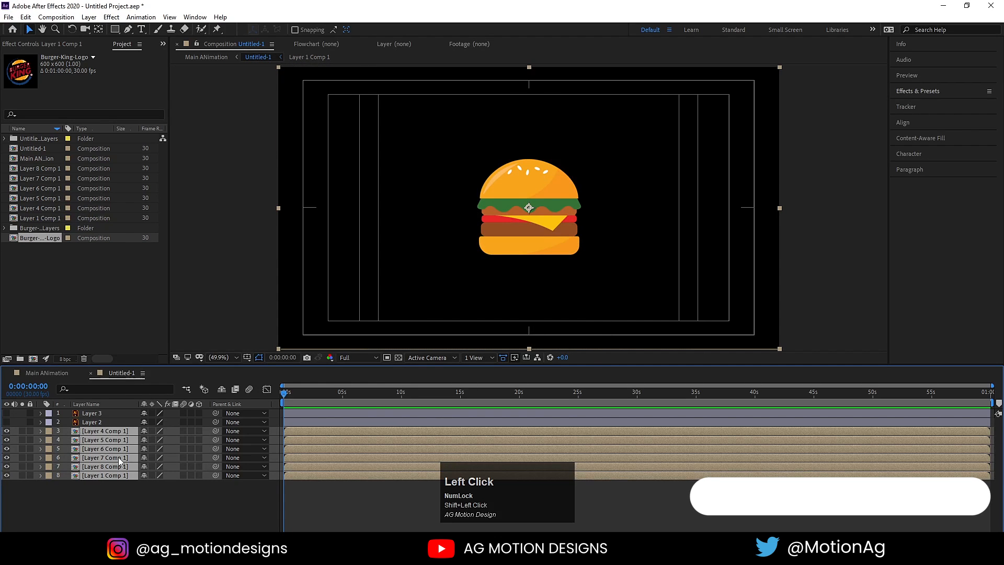
left_click(152, 430)
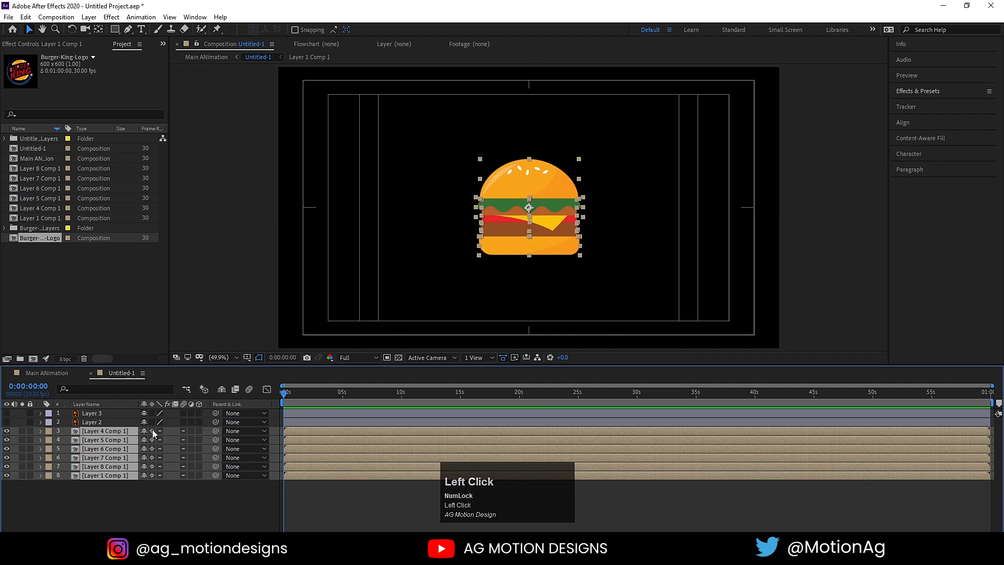
left_click(129, 503)
- Move the anchor points of Layer 4 Comp 1 and Layer 6 Comp 1 to the middle of their own burger pieces
left_click(90, 430)
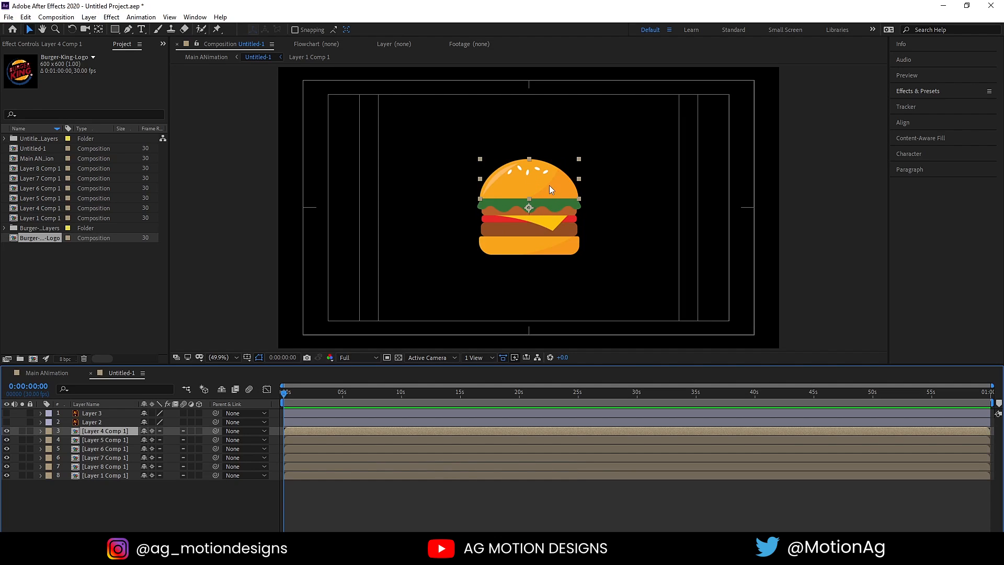
key("y")
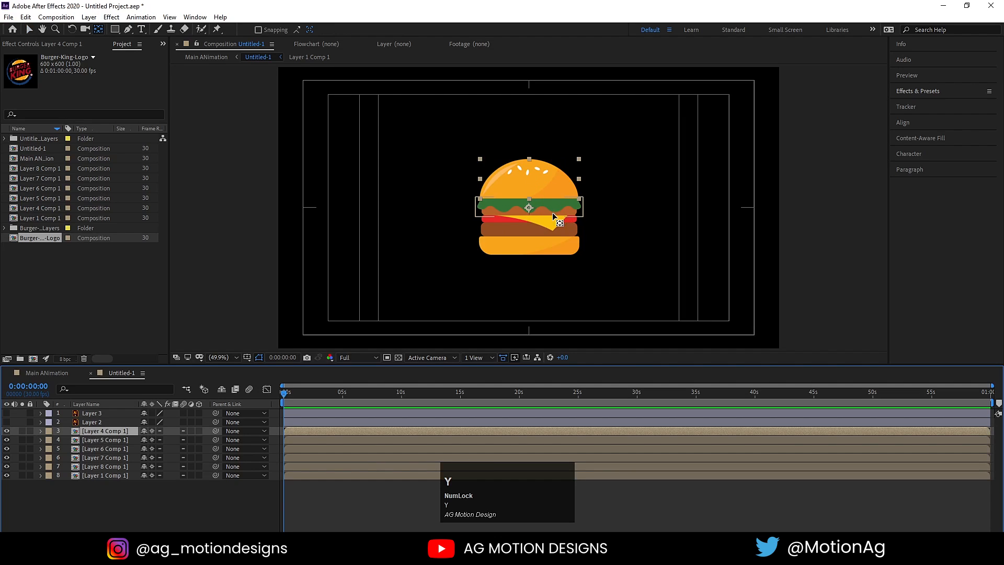
left_click_drag(529, 209, 527, 179)
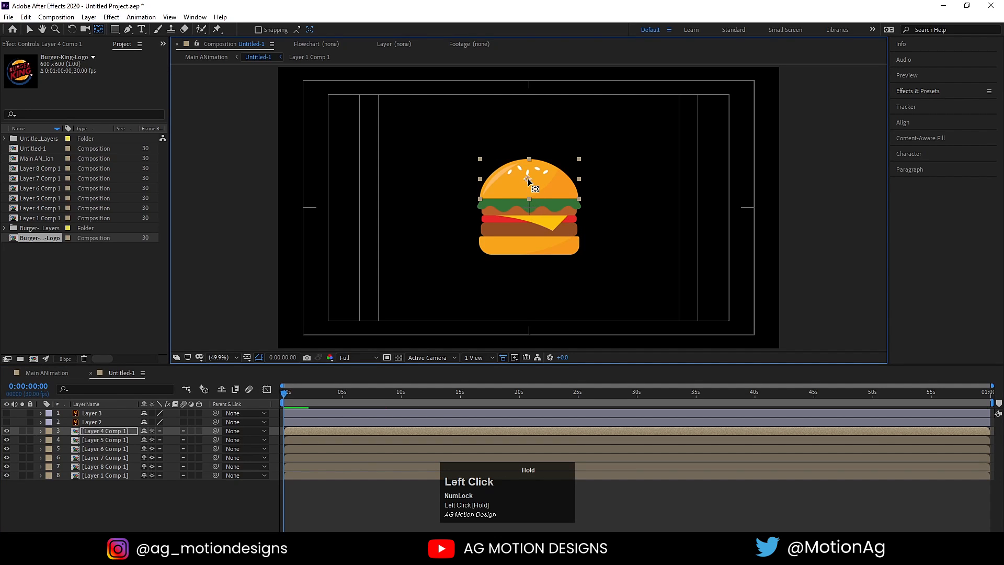
left_click(83, 440)
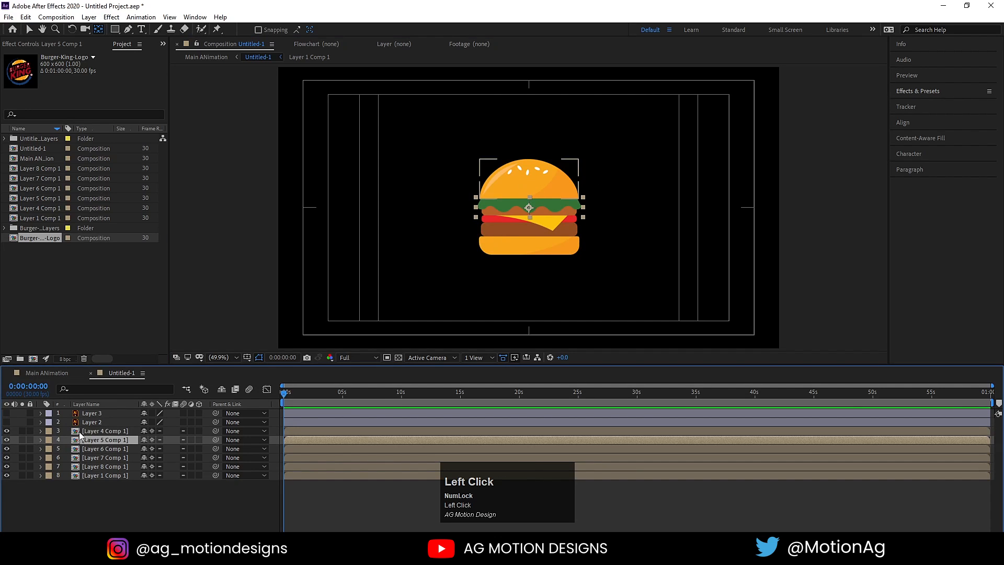
key("ctrl+Down")
scroll(528, 212, "up", 2)
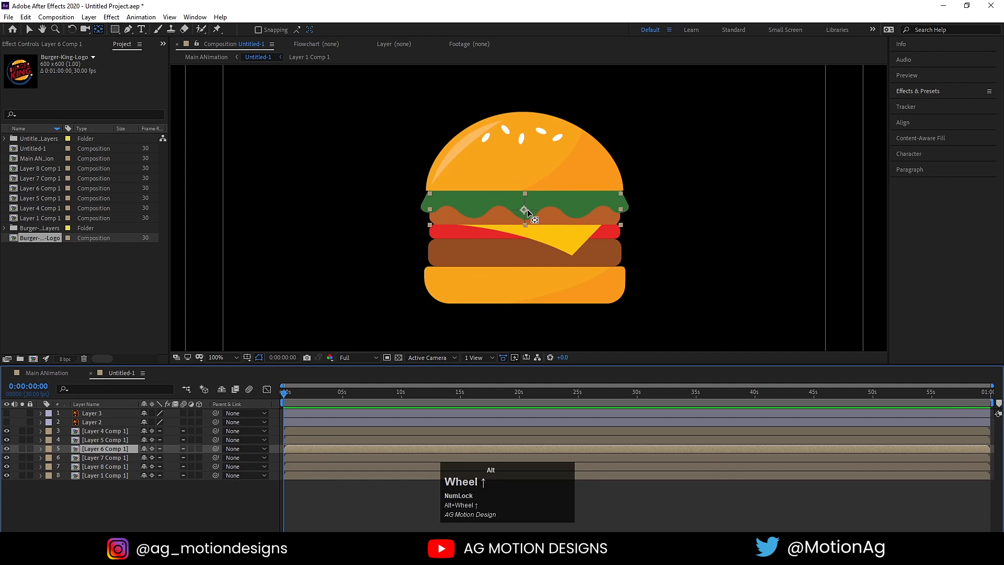
left_click_drag(526, 215, 526, 215)
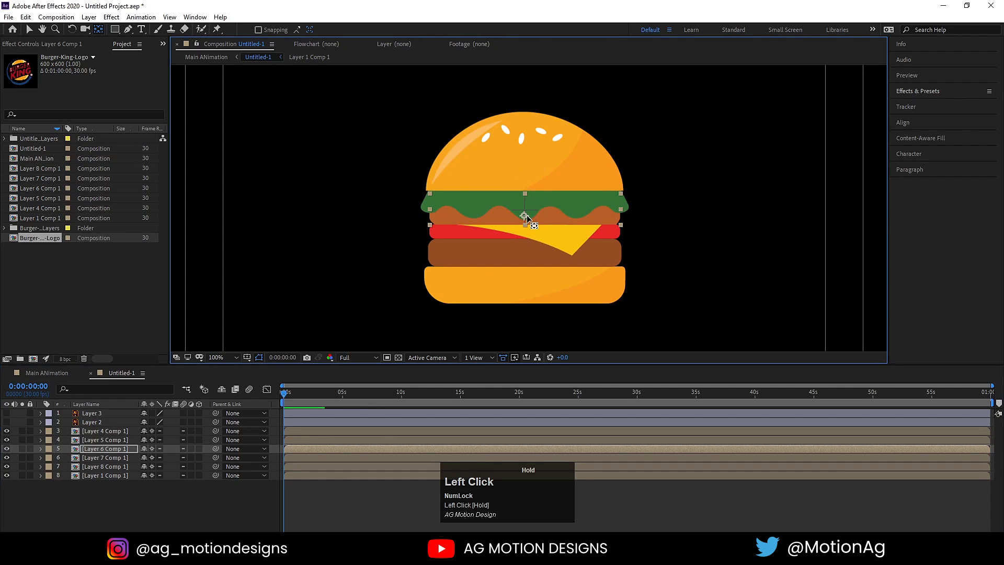
- Centre the anchor points of Layer 7 Comp 1, Layer 8 Comp 1 and Layer 1 Comp 1 on their burger pieces
left_click(104, 458)
left_click_drag(524, 210, 525, 253)
left_click(108, 466)
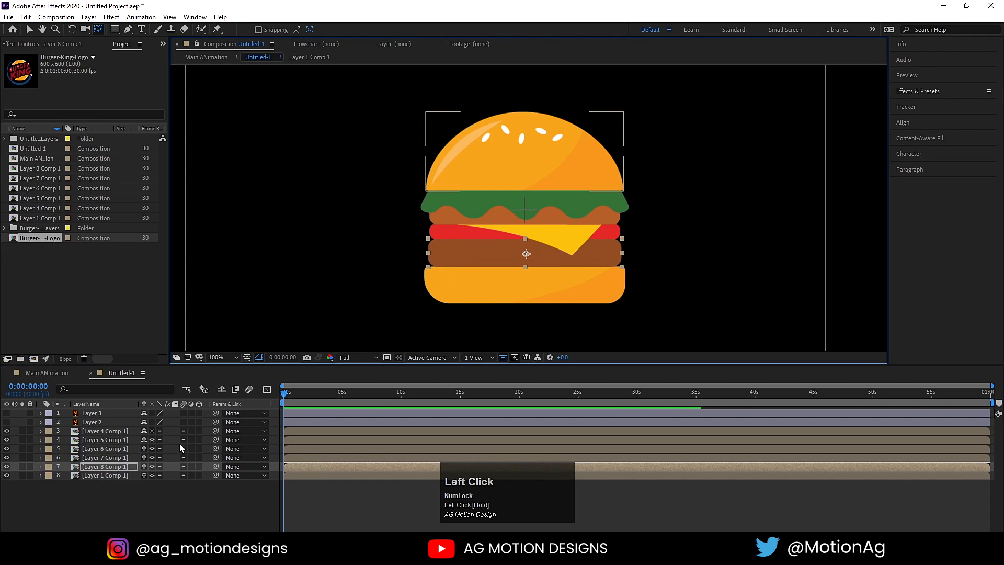
left_click(127, 473)
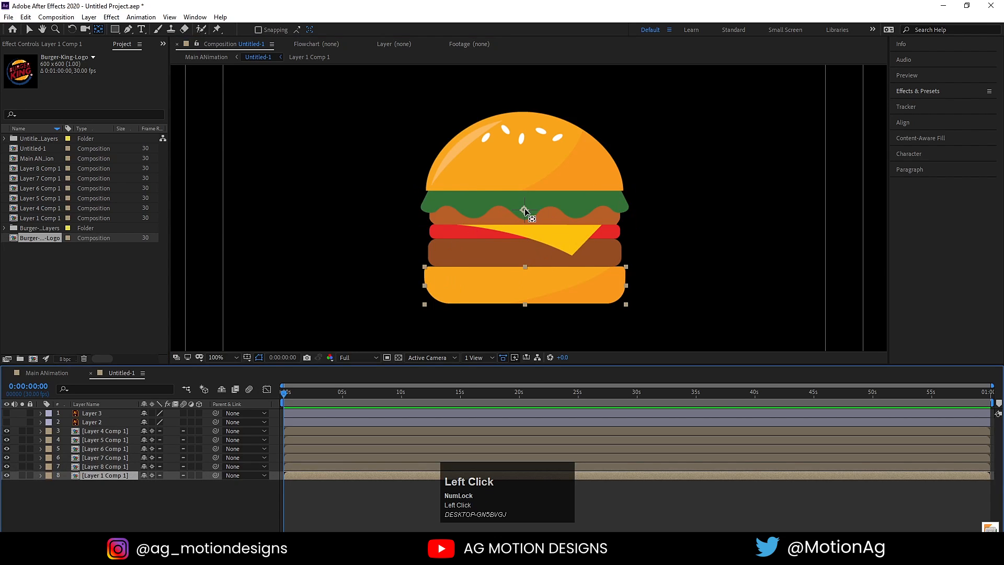
left_click_drag(528, 274, 528, 294)
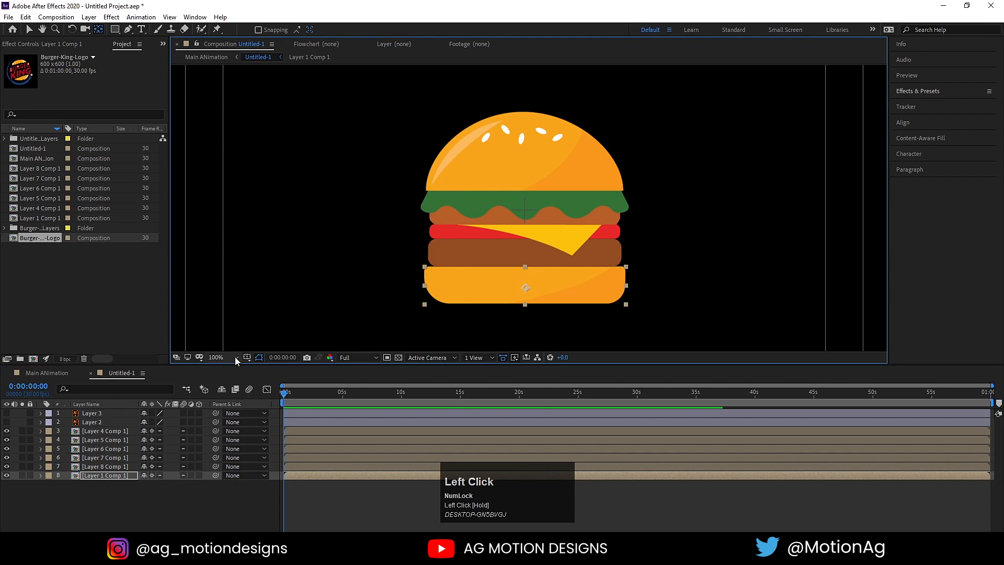
- Turn off Collapse Transformations for all six burger pre-comps
left_click(221, 357)
left_click(218, 171)
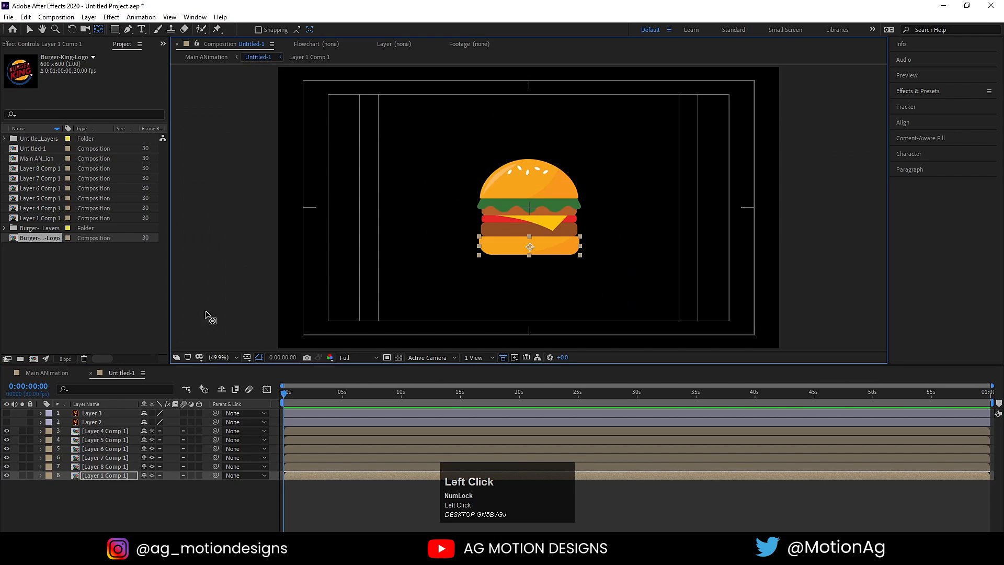
left_click(90, 431, "shift")
left_click(152, 430)
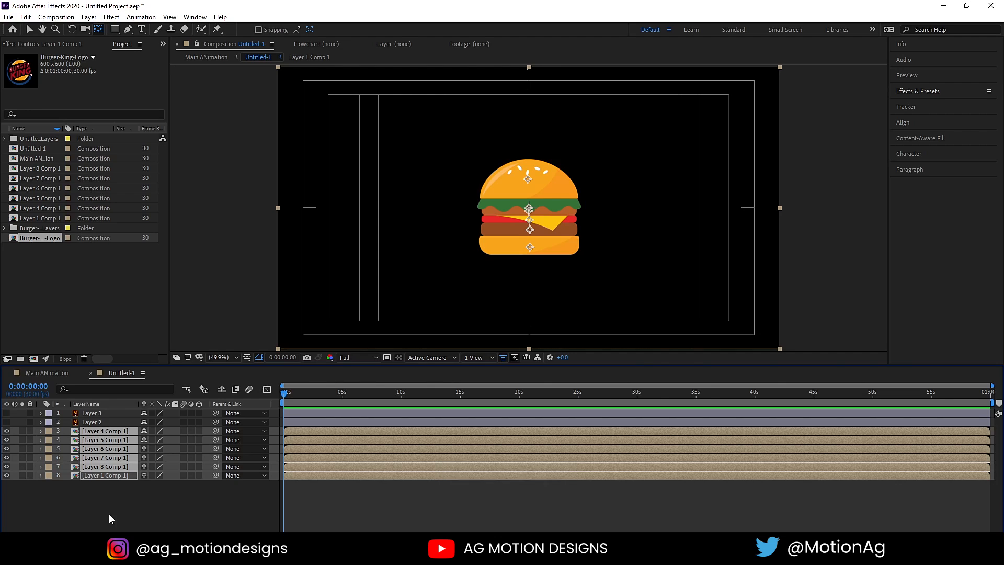
key("equal")
key("equal")
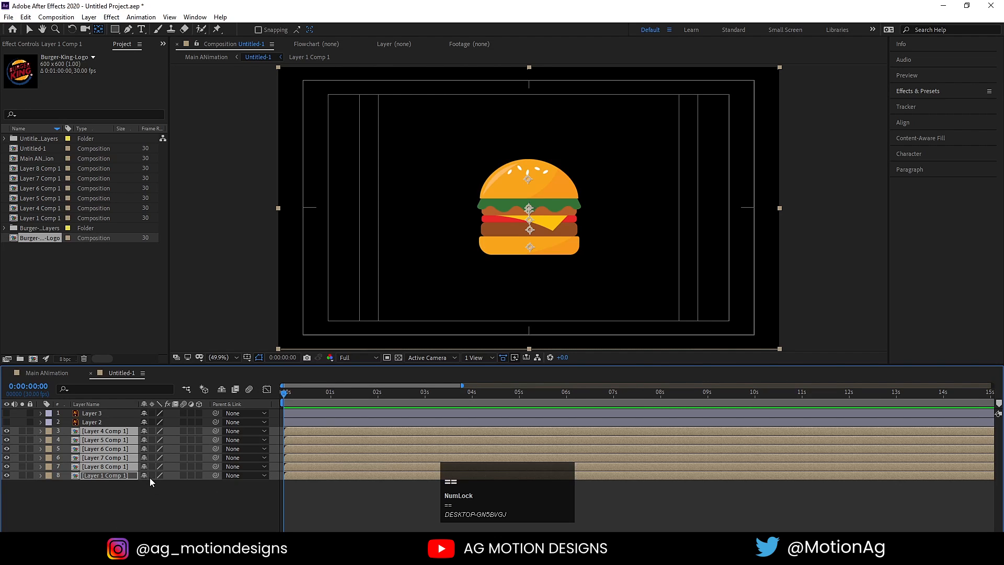
- Keyframe the Position of all six burger pre-comps at frame 0 and again at frame 20
key("p")
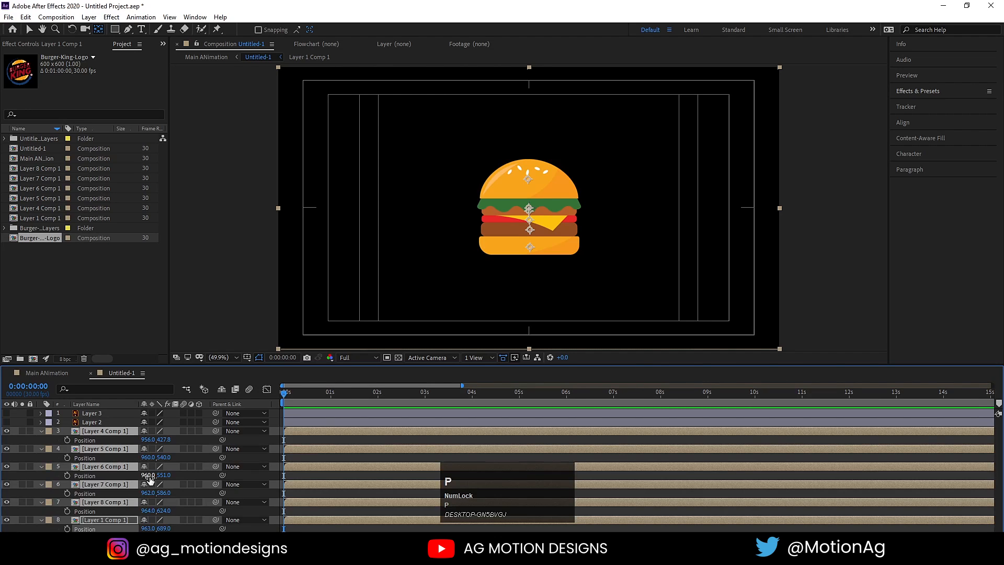
left_click(67, 439)
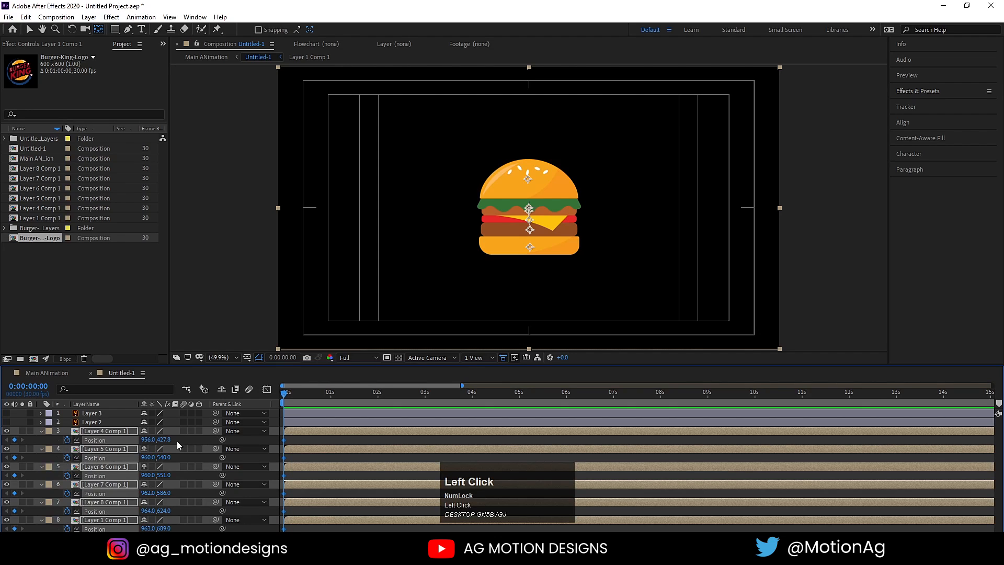
key("equal")
left_click(346, 392)
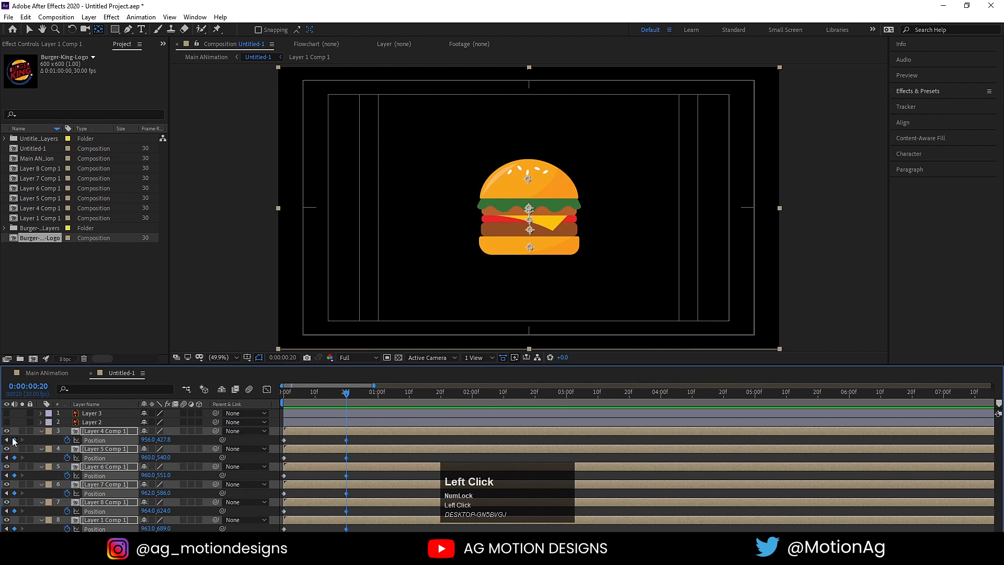
- Raise all six burger pre-comps above the frame at frame 0, with Layer 4 Comp 1 at Y -352.2, and preview the drop
key("j")
left_click_drag(162, 444, 2, 293)
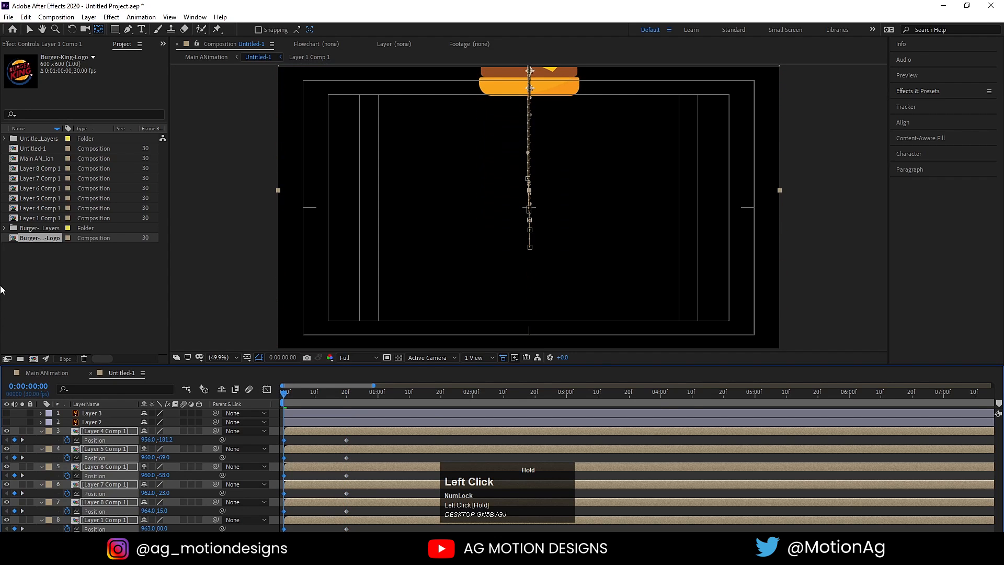
left_click_drag(162, 441, 391, 420)
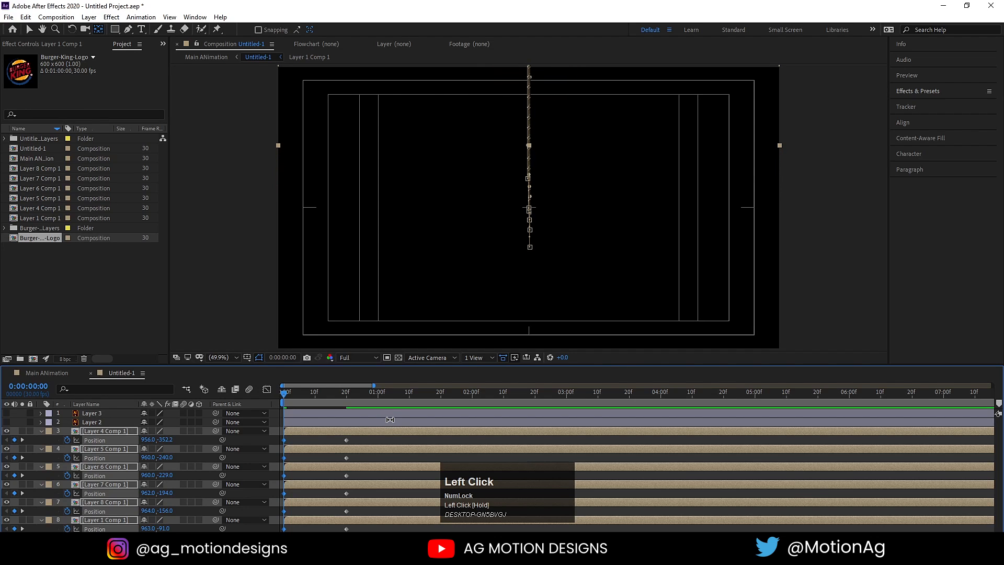
key("space")
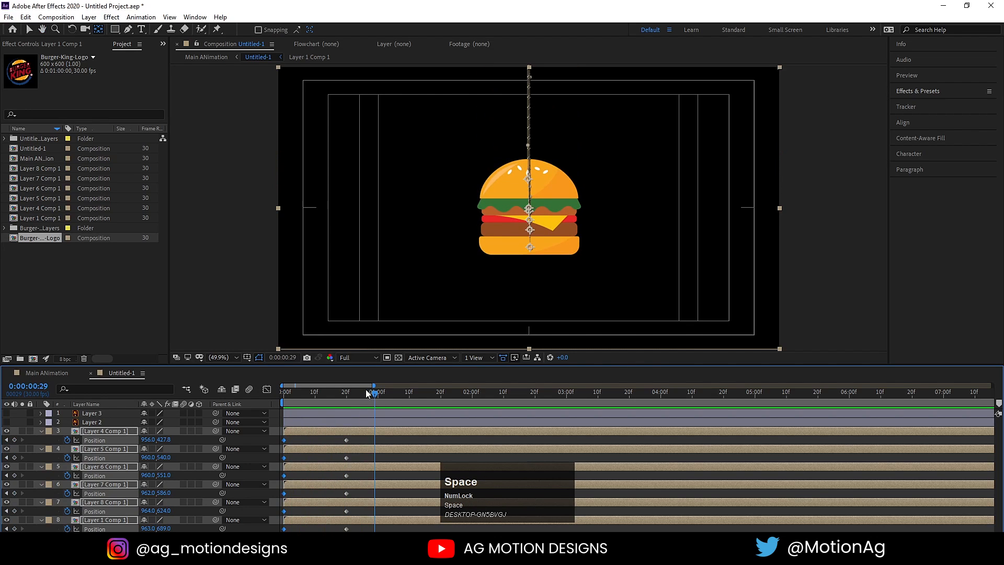
- Add a first bounce by keyframing the resting Position just after one second and raising the pieces at frame 26, Layer 4 Comp 1 to Y 311.8
left_click(346, 392)
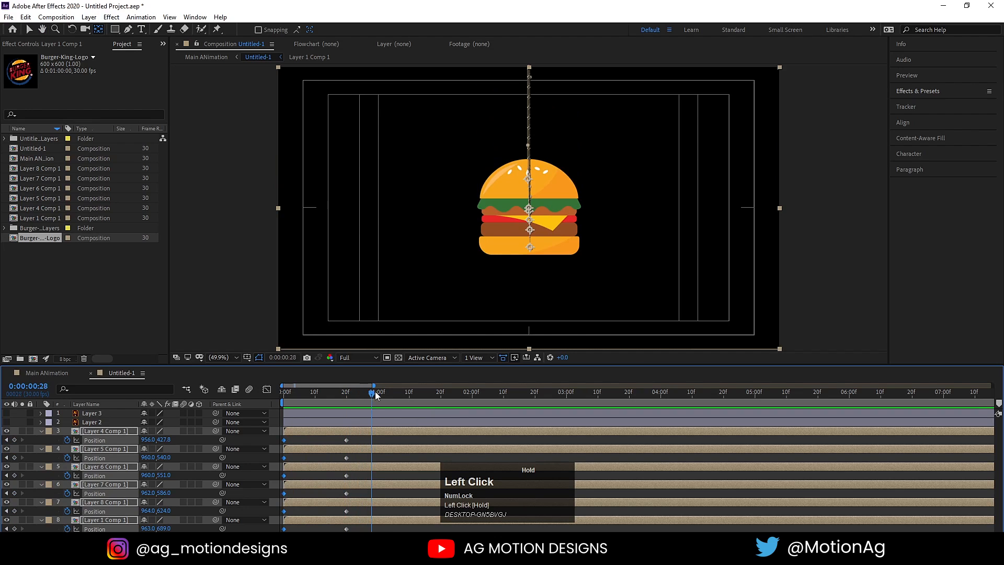
left_click_drag(407, 392, 407, 393)
left_click(14, 441)
left_click_drag(366, 396, 367, 398)
left_click_drag(163, 455, 120, 450)
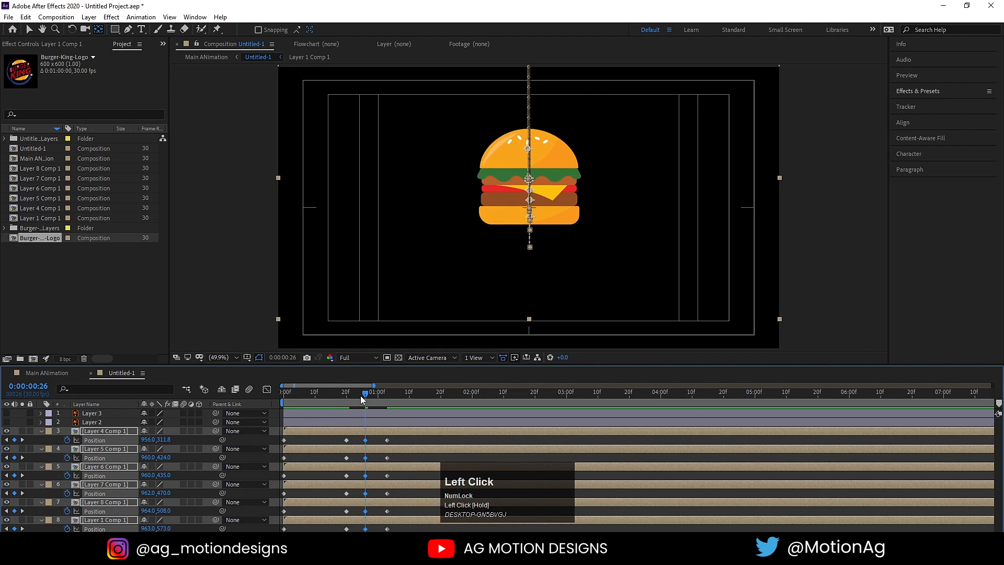
- Add a smaller second bounce with a resting Position keyframe at 1:11 and slightly raised pieces at 1:07, and preview the motion
left_click_drag(361, 397, 394, 396)
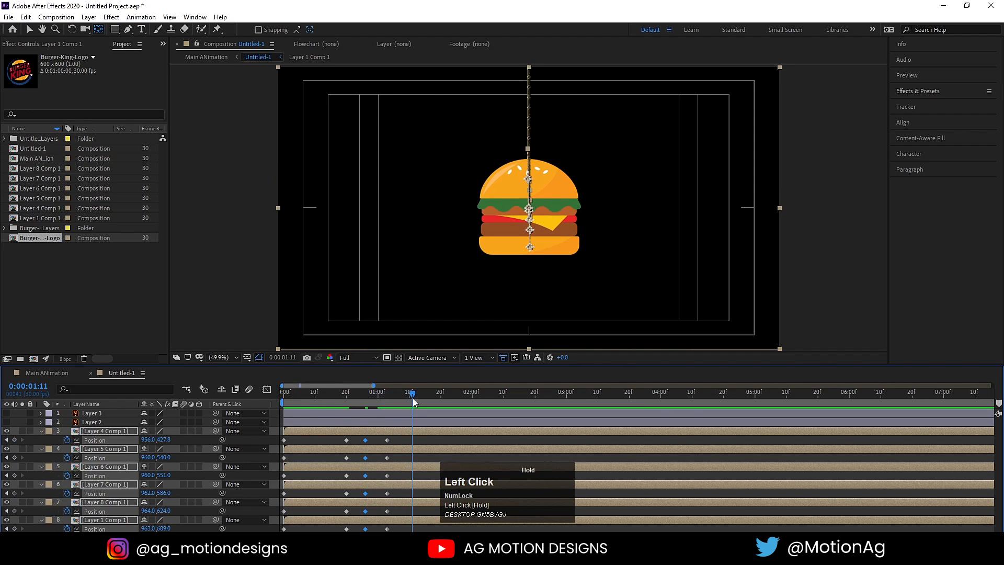
left_click(14, 441)
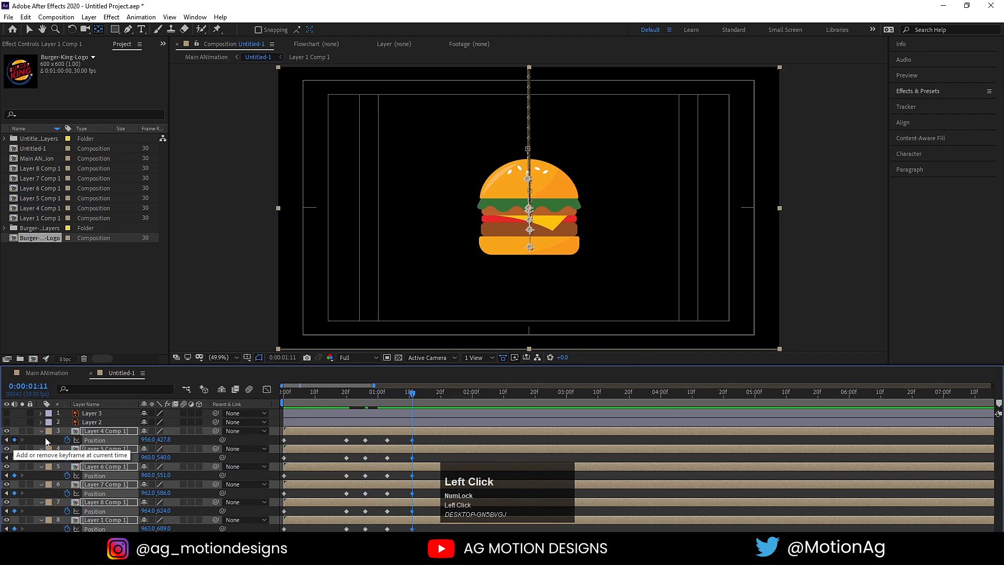
left_click(400, 393)
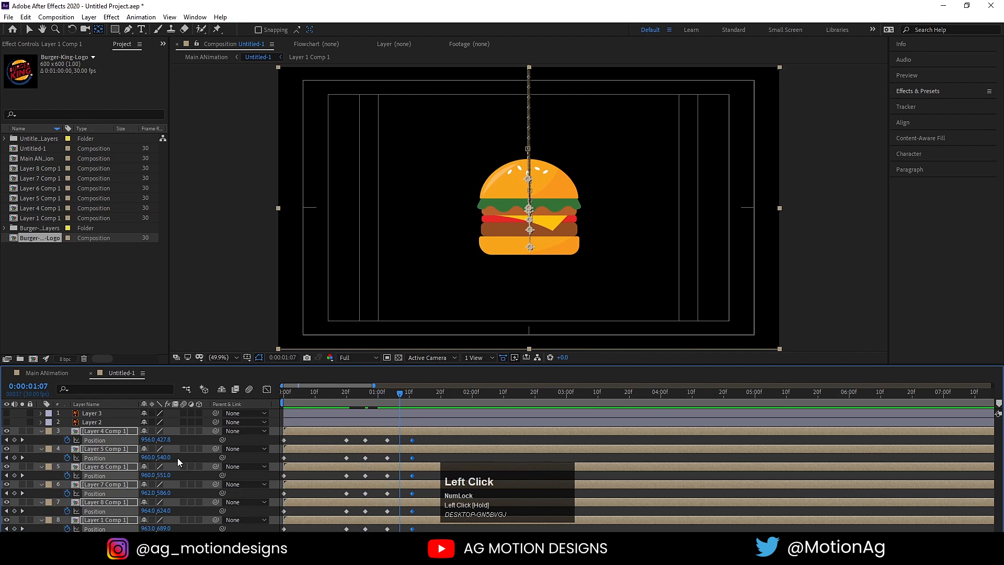
left_click_drag(166, 439, 368, 409)
key("space")
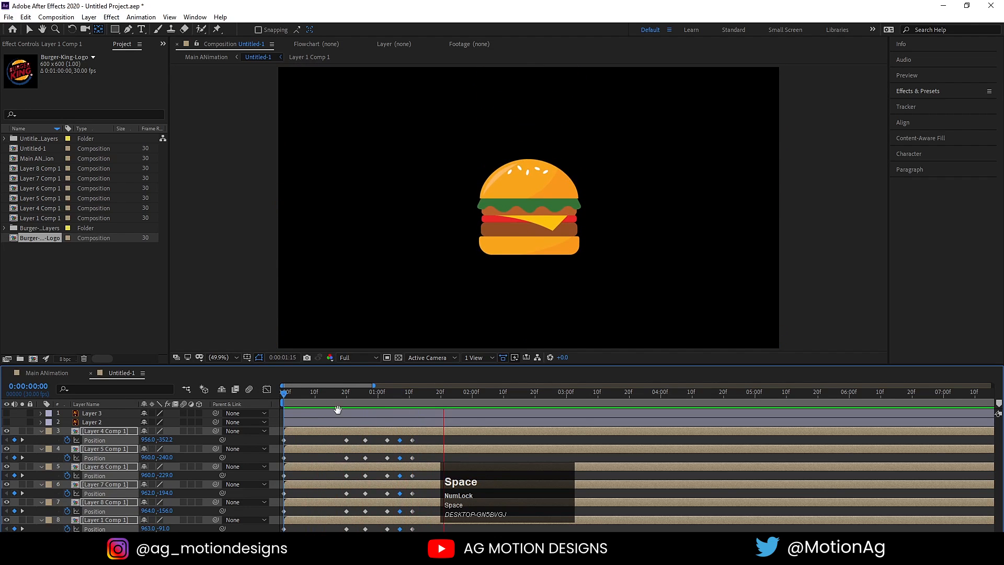
key("space")
left_click_drag(366, 398, 109, 405)
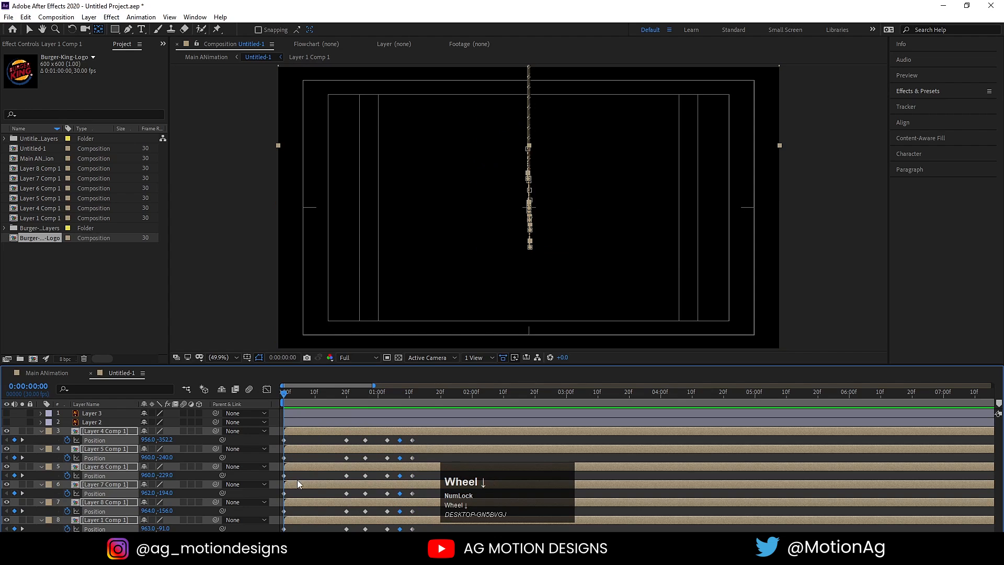
key("space")
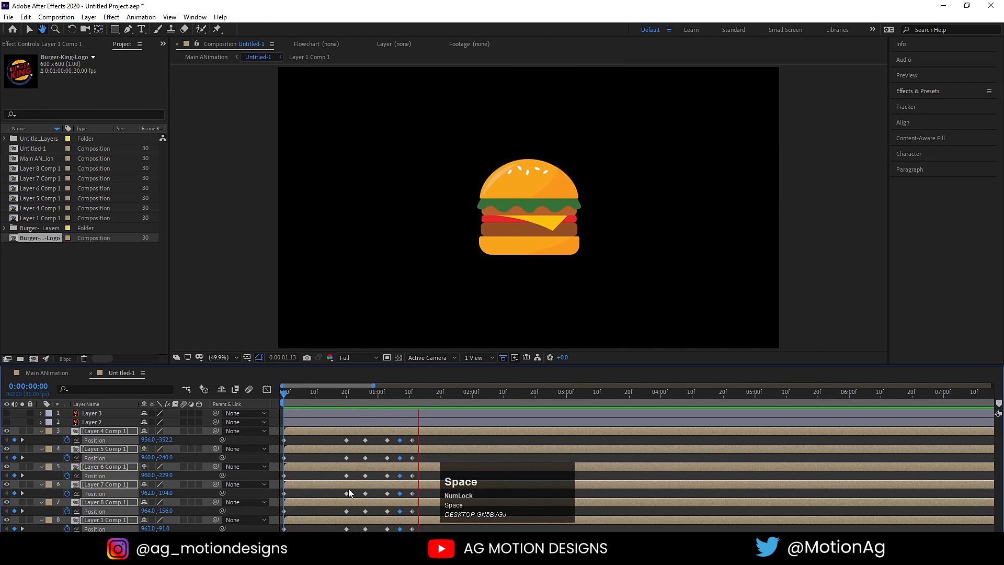
key("space")
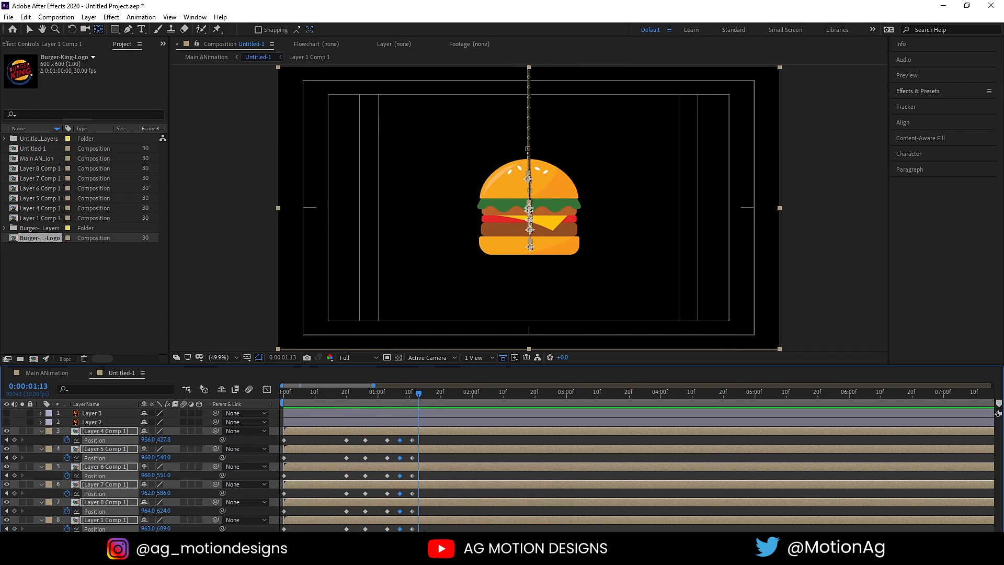
- Apply Easy Ease to all Position keyframes of the burger pre-comps and show their speed curves in the Graph Editor
left_click_drag(424, 531, 225, 383)
key("F9")
left_click(267, 389)
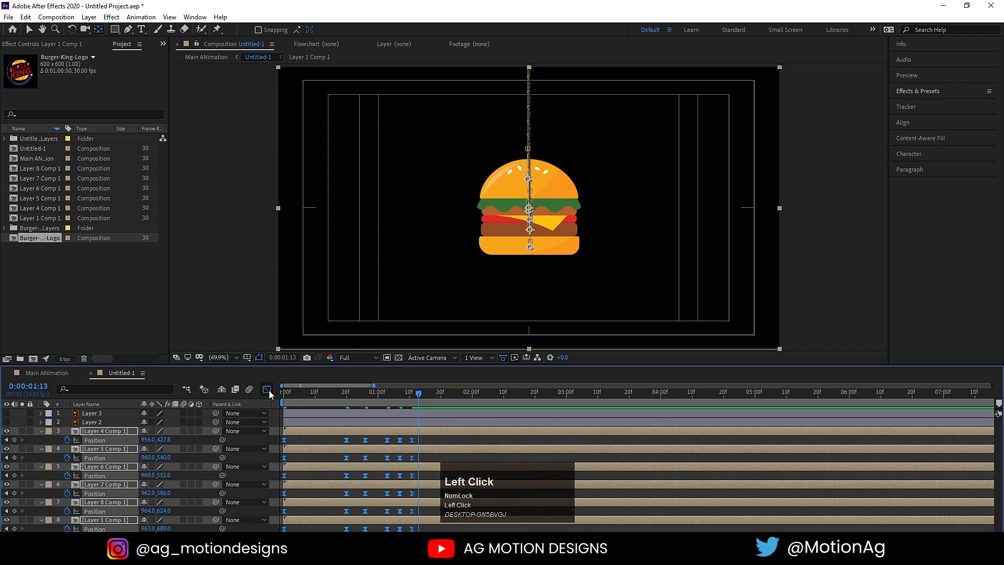
key("equal")
key("equal")
key("equal")
key("equal")
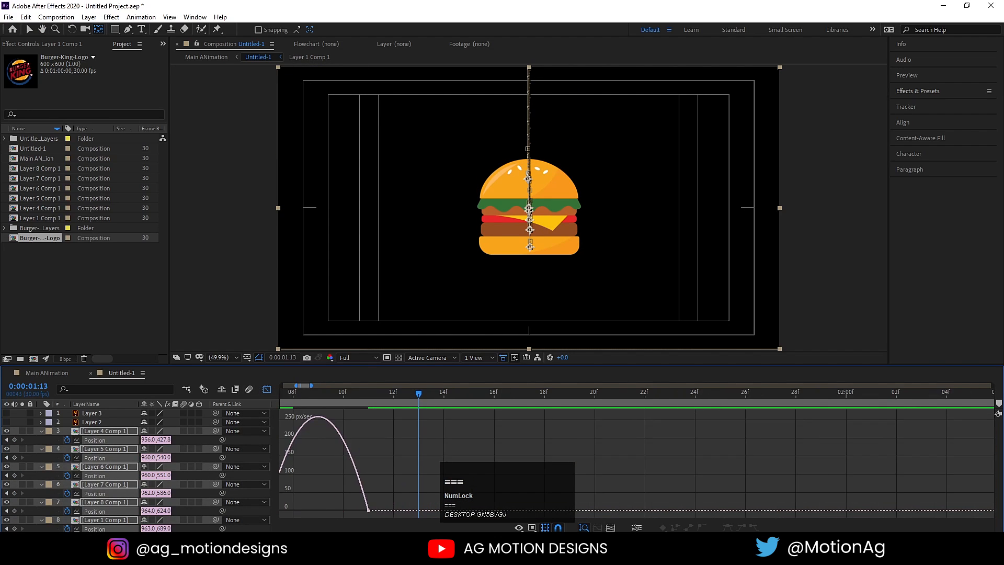
left_click_drag(304, 385, 288, 385)
key("minus")
key("minus")
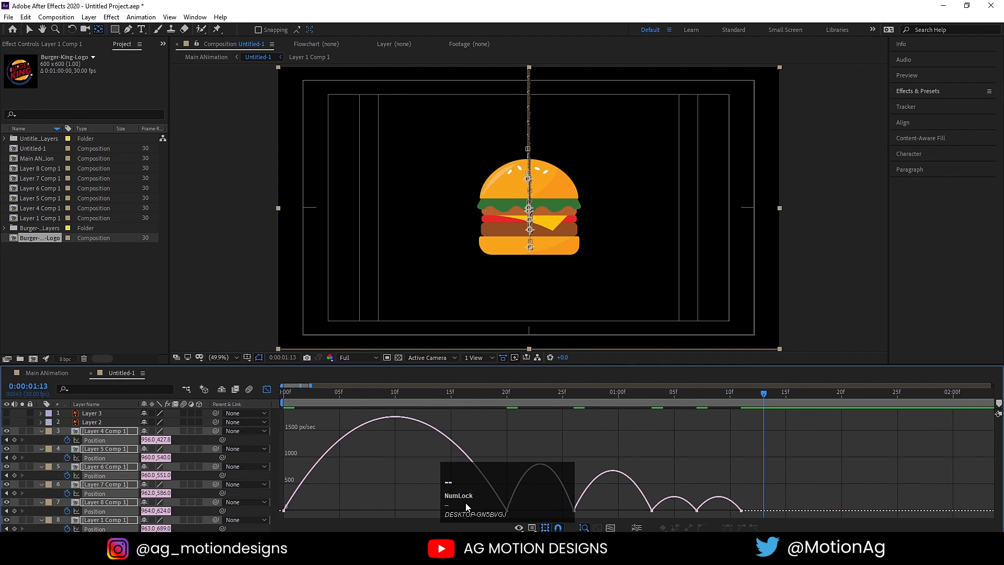
- Reshape the first drop's speed curve to start slowly and peak just before frame 20, and play it back
left_click_drag(465, 500, 289, 347)
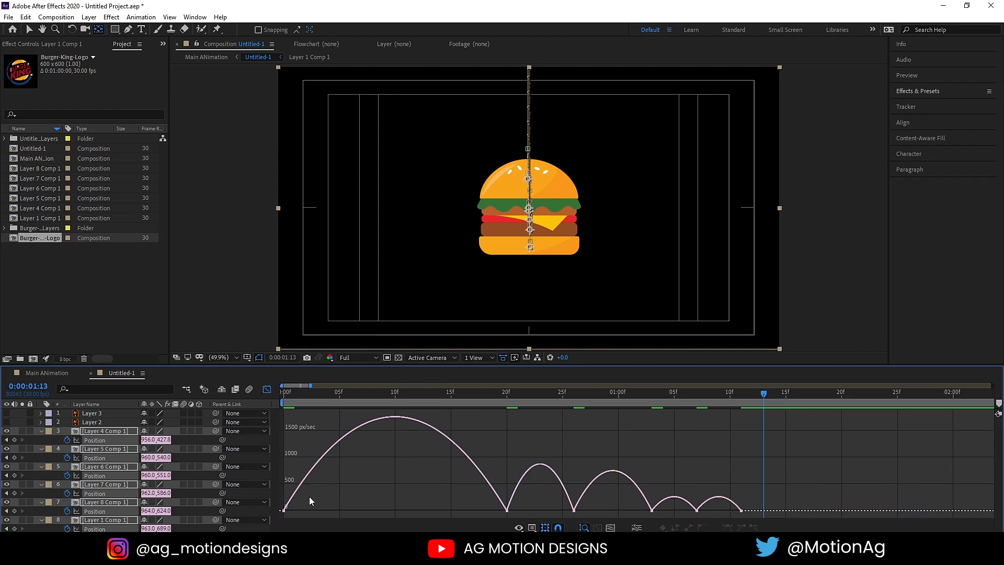
left_click_drag(327, 484, 382, 509)
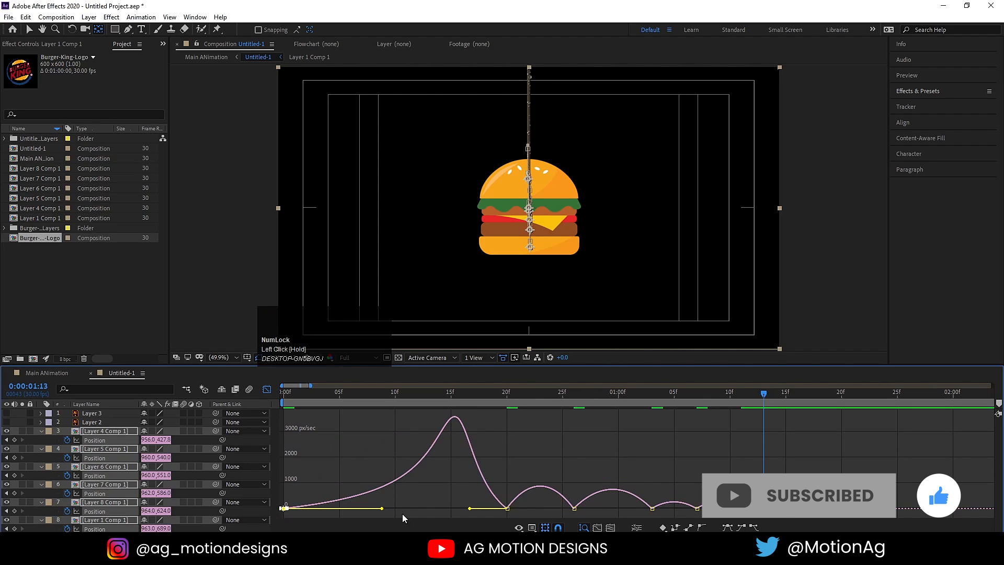
left_click_drag(452, 495, 495, 510)
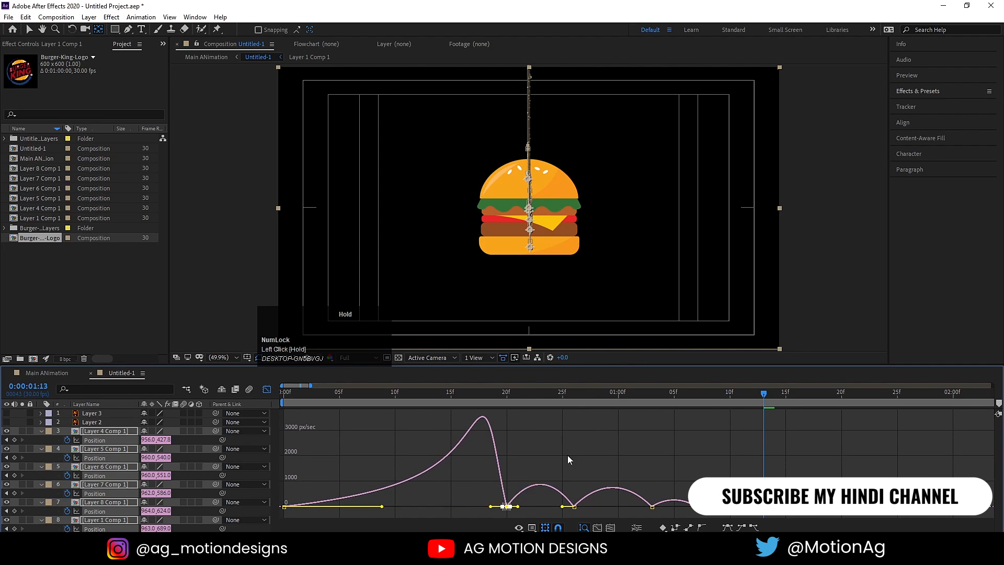
left_click(277, 394)
key("space")
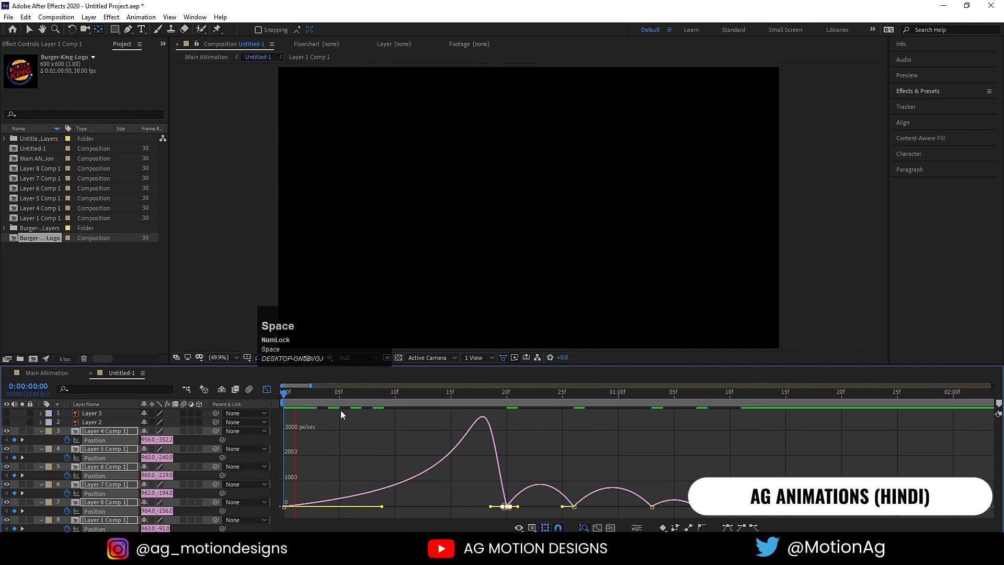
- Shape the first bounce's speed curve to leave frame 20 fast, slow around frame 26 and speed up into 1:03
left_click_drag(560, 461, 595, 507)
mouse_move(498, 494)
left_mouse_down()
mouse_move(506, 518)
mouse_move(511, 507)
left_mouse_up()
left_click(651, 506)
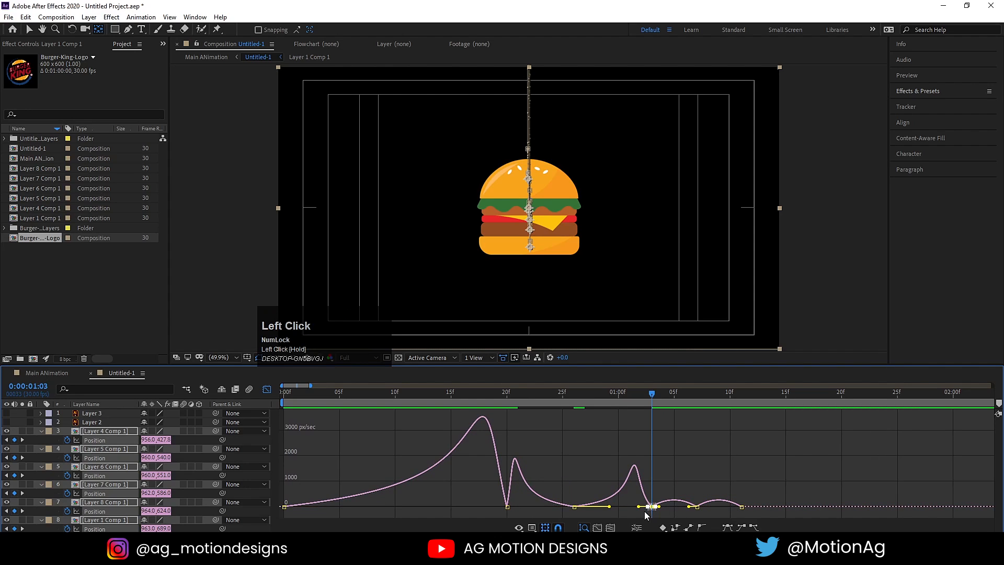
left_click_drag(638, 507, 647, 508)
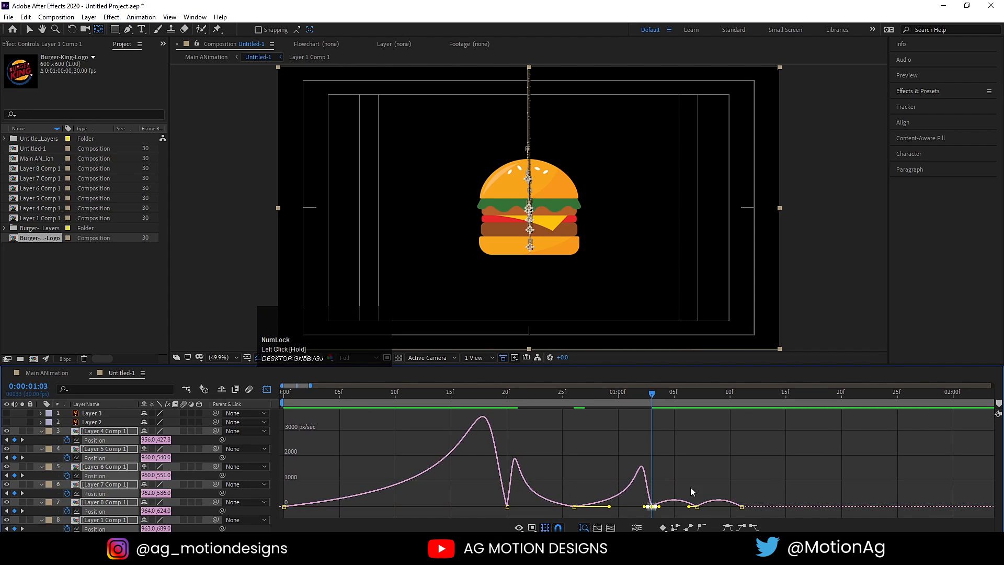
- Shape the last bounce's speed curve between 1:03 and 1:11 with a slow middle, leave the Graph Editor and preview the animation
left_click_drag(684, 478, 737, 507)
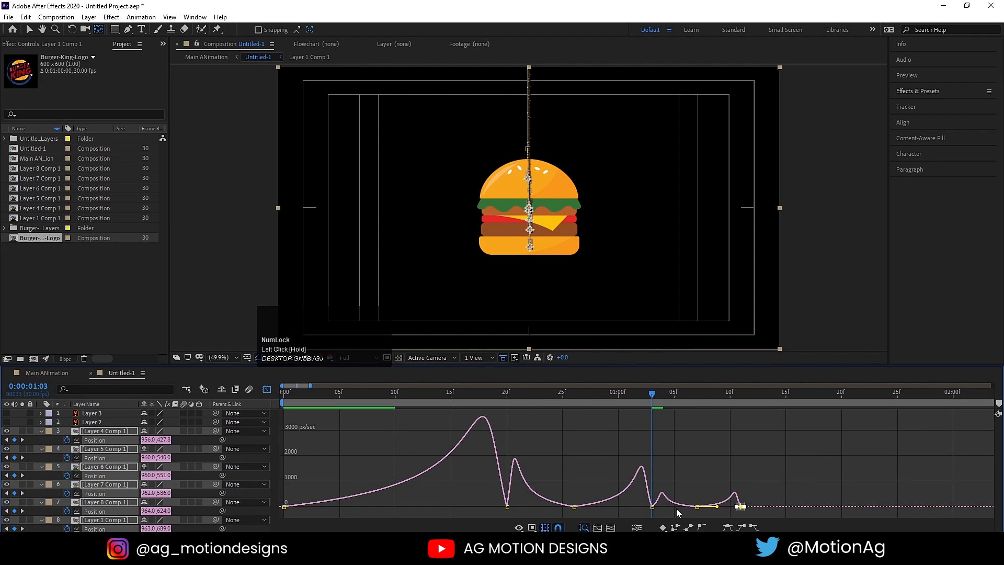
left_click(653, 507)
left_click_drag(662, 510, 654, 507)
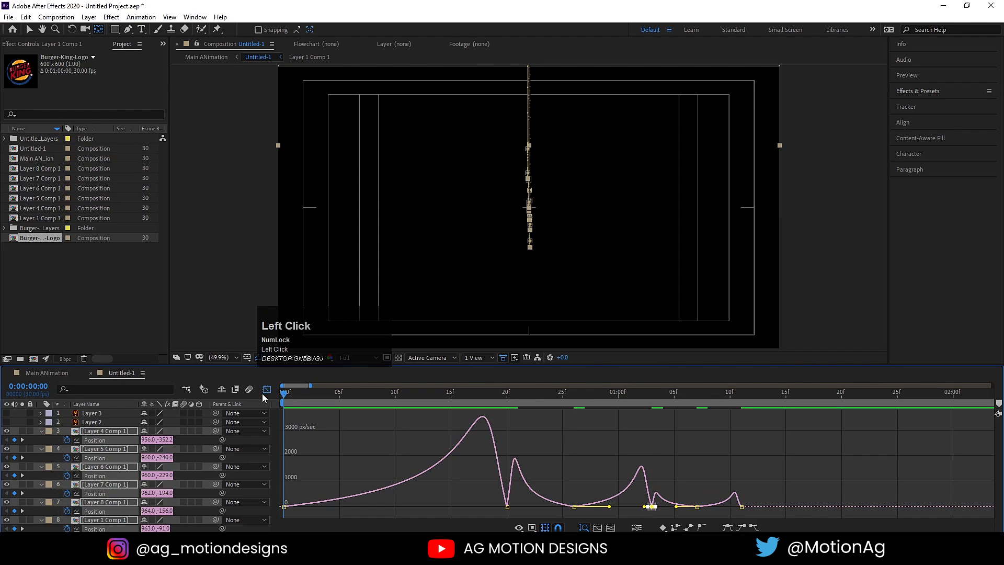
left_click(267, 389)
key("space")
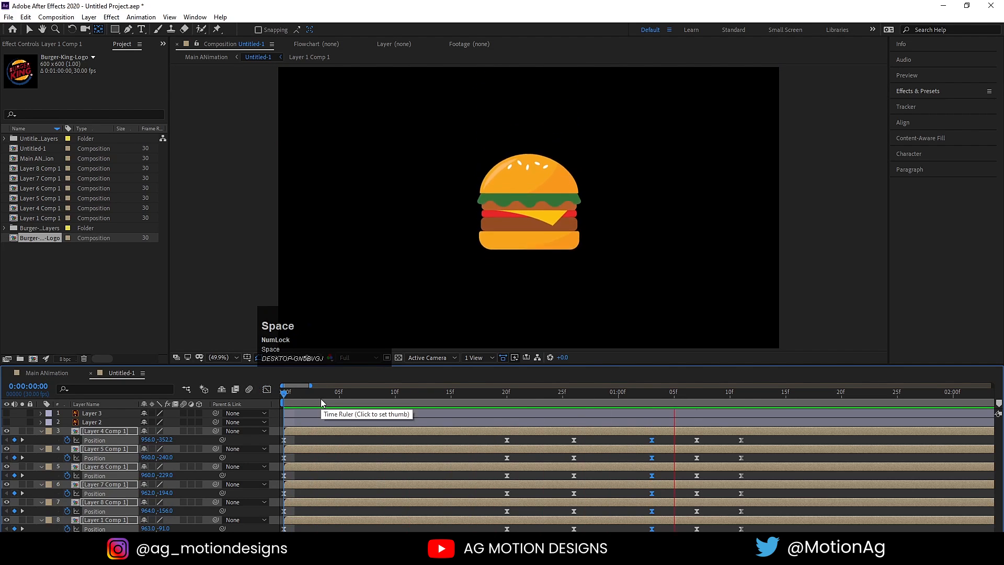
left_click_drag(321, 399, 265, 395)
scroll(311, 471, "up", 2)
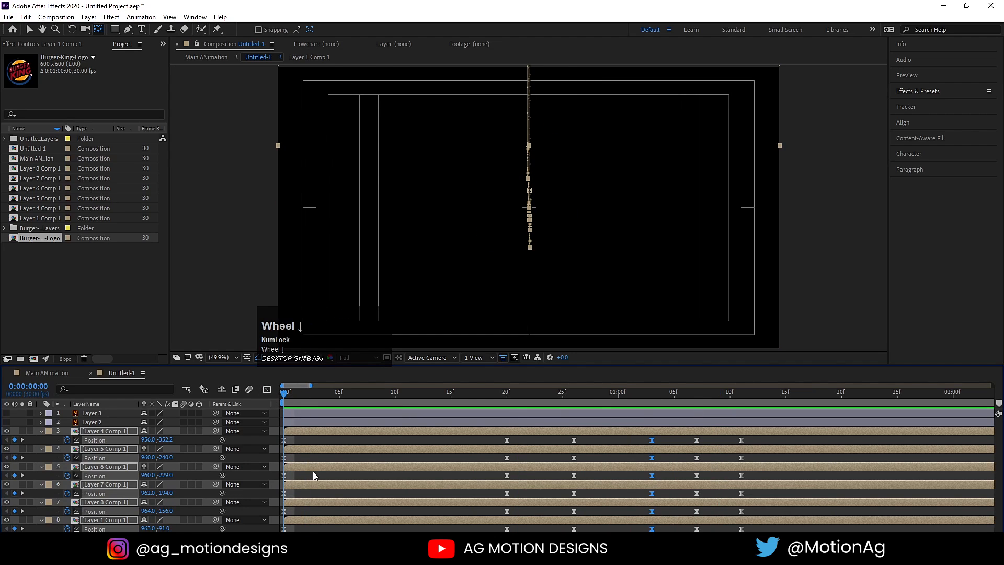
key("space")
key("space")
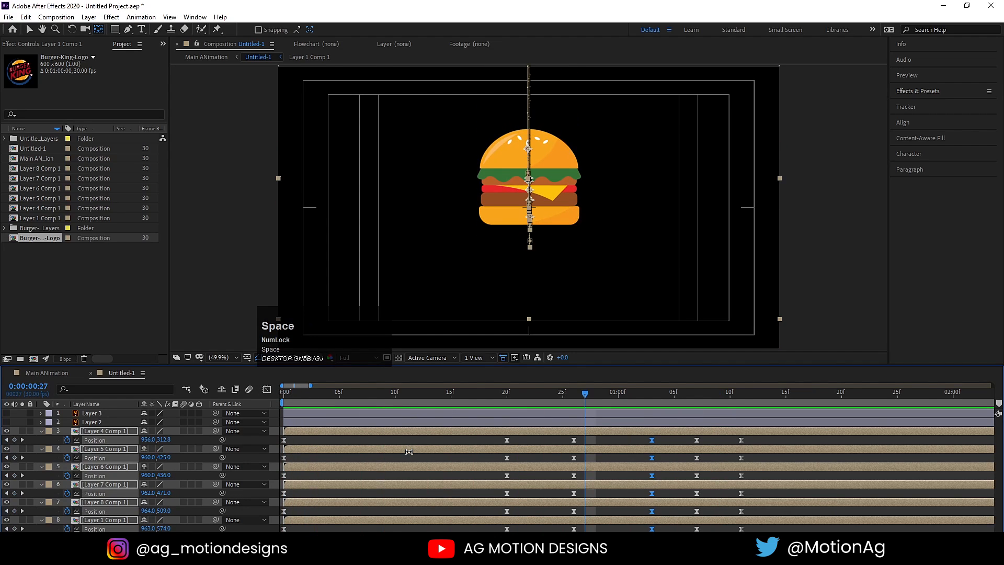
- At frame 20, hide Layer 4 Comp 1 through Layer 8 Comp 1 so only the bottom bun shows
key("minus")
key("minus")
left_click_drag(335, 395, 366, 397)
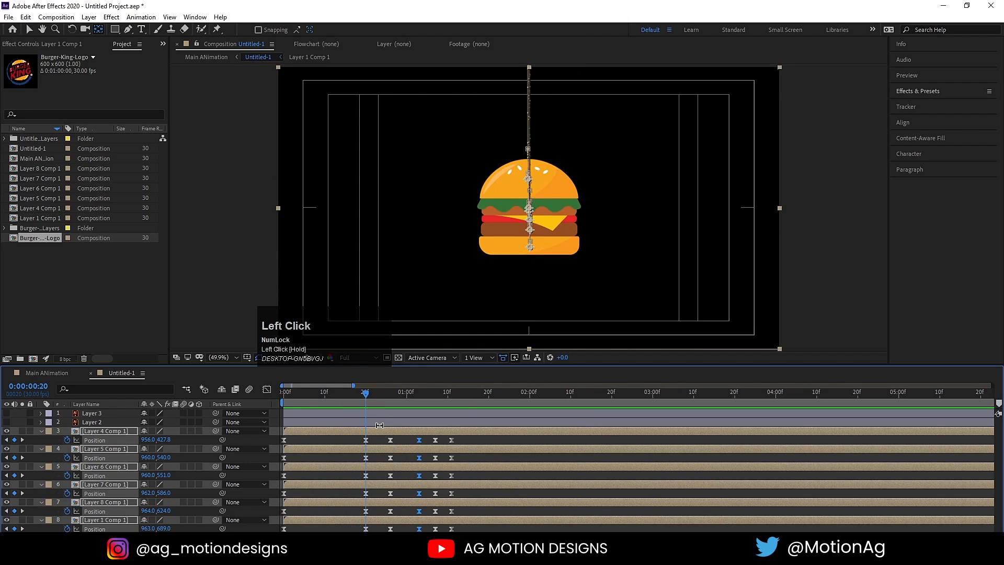
left_click(379, 443)
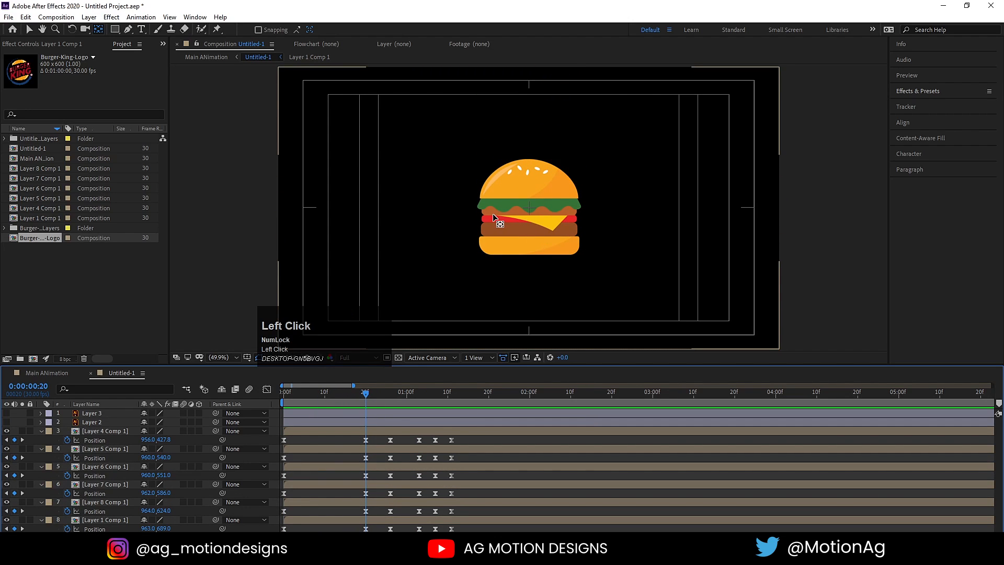
left_click(900, 93)
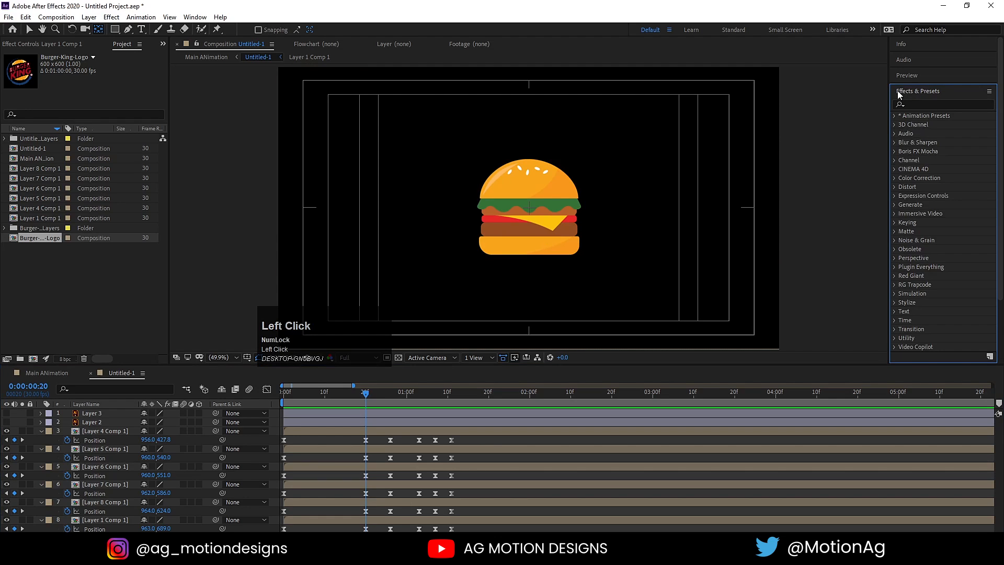
left_click_drag(899, 152, 450, 230)
key("v")
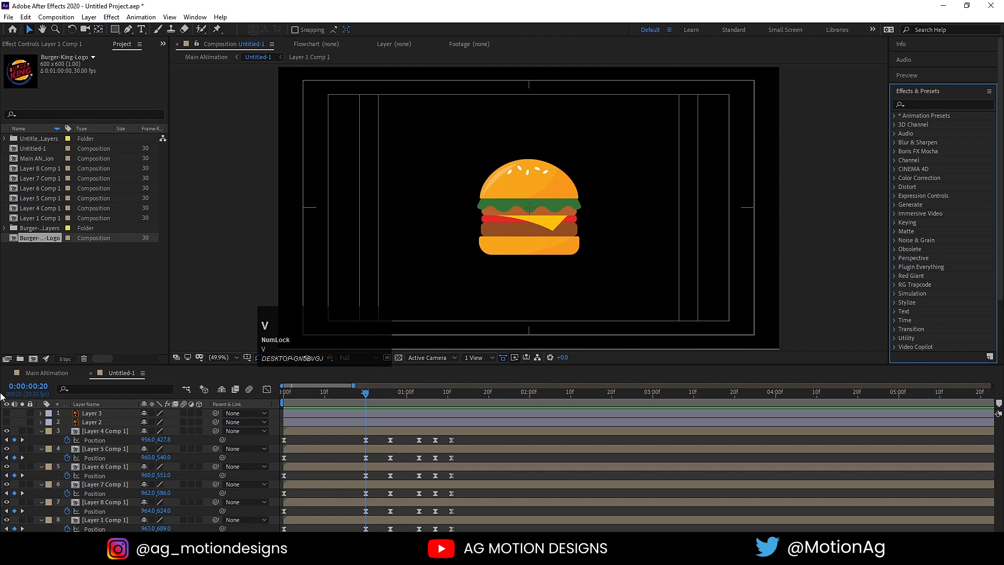
left_click_drag(6, 432, 8, 502)
- Apply the CC Bend It effect to Layer 1 Comp 1, the bottom bun
left_click(97, 520)
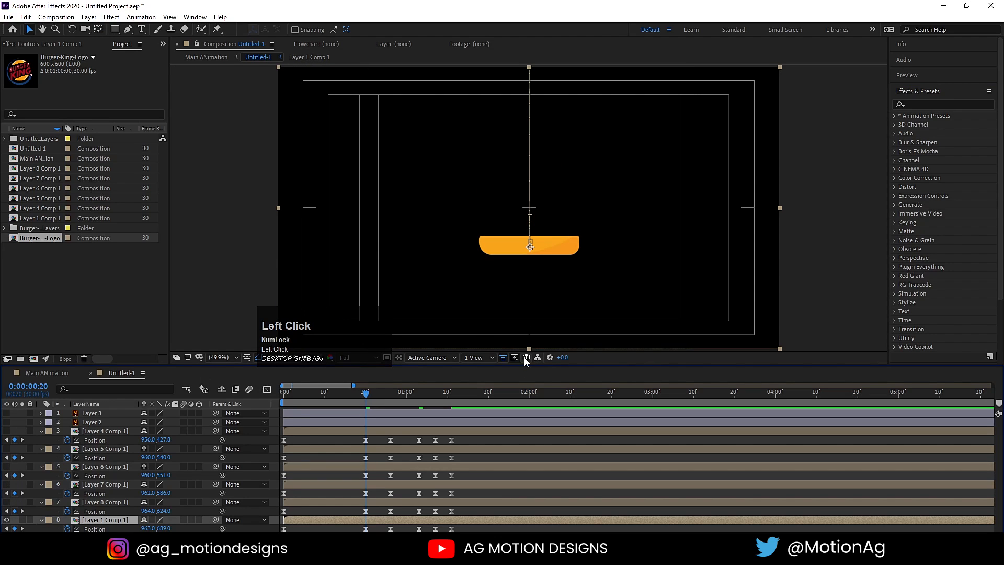
left_click(918, 103)
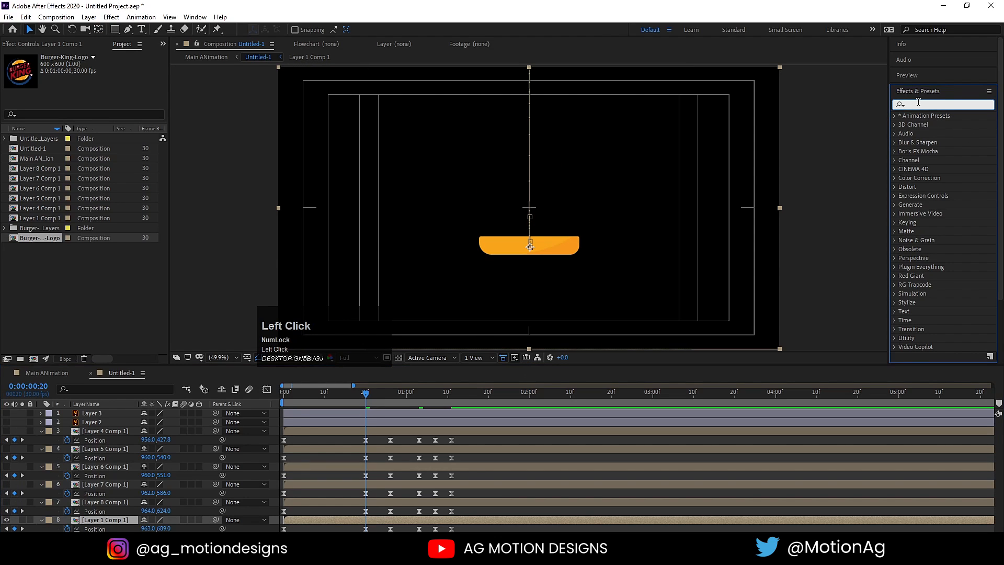
type("cc b")
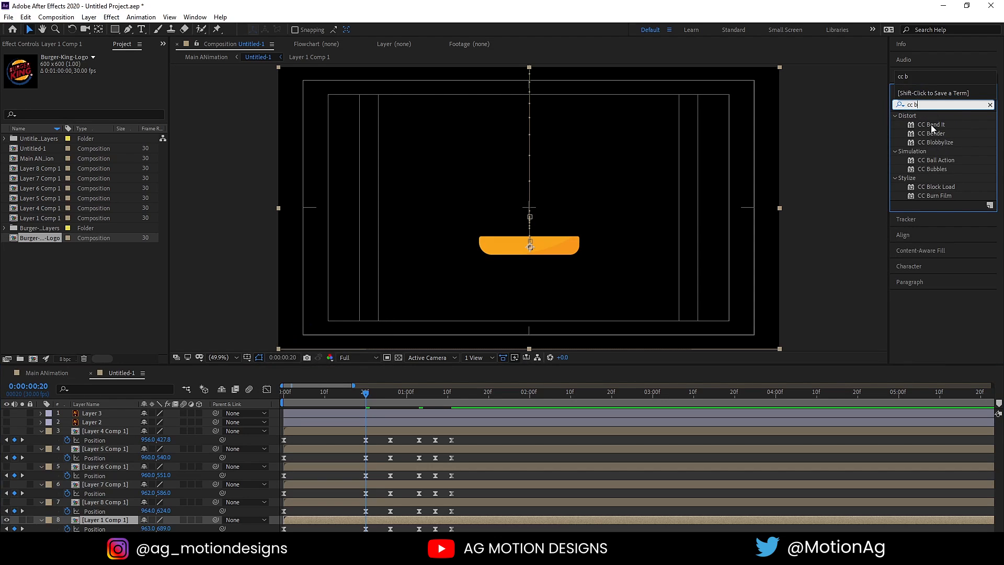
left_click(927, 124)
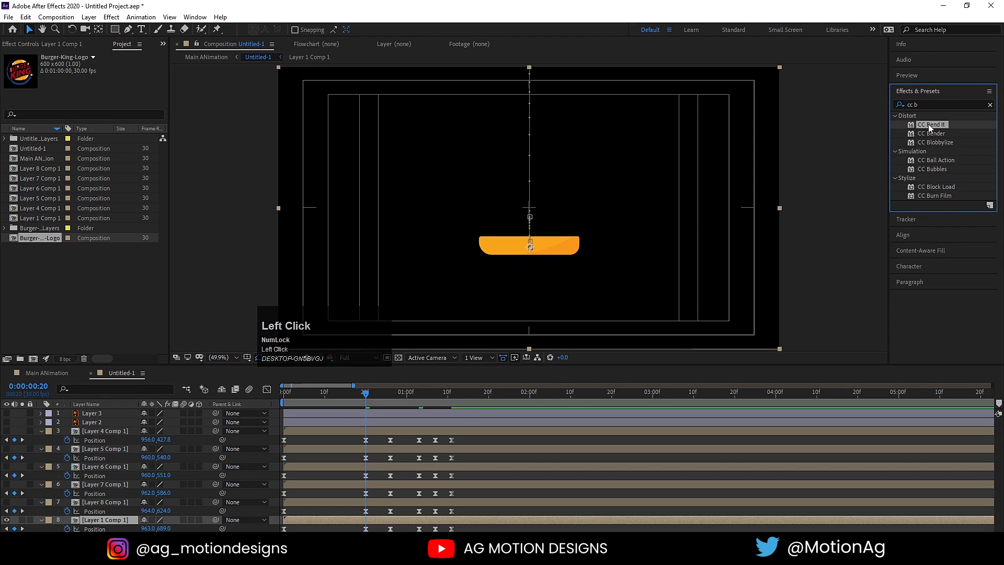
double_click(928, 124)
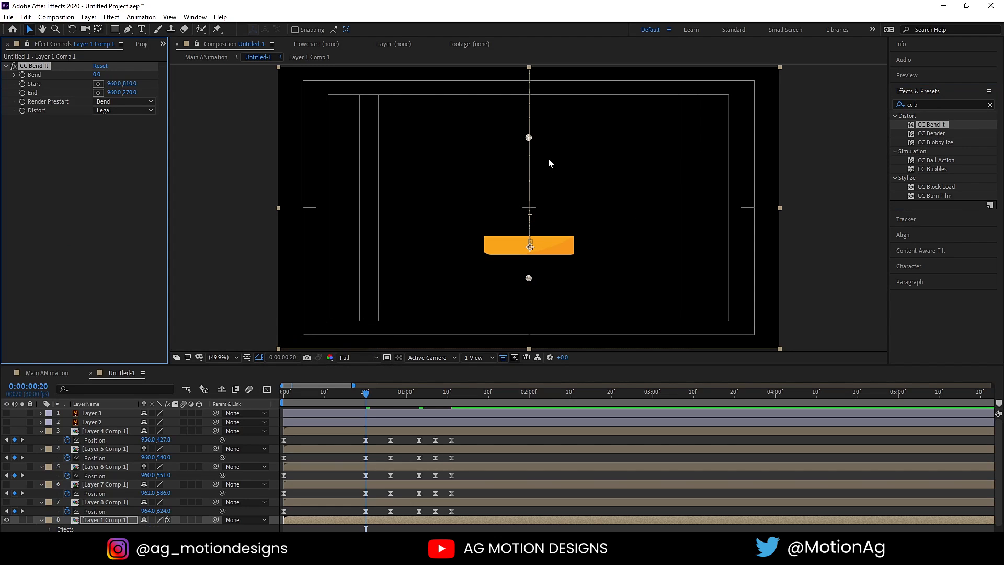
- Place CC Bend It's End point at about 0, 685 and Start point at about 964, 686, then test the bend and return it to 0
left_click_drag(528, 138, 278, 246)
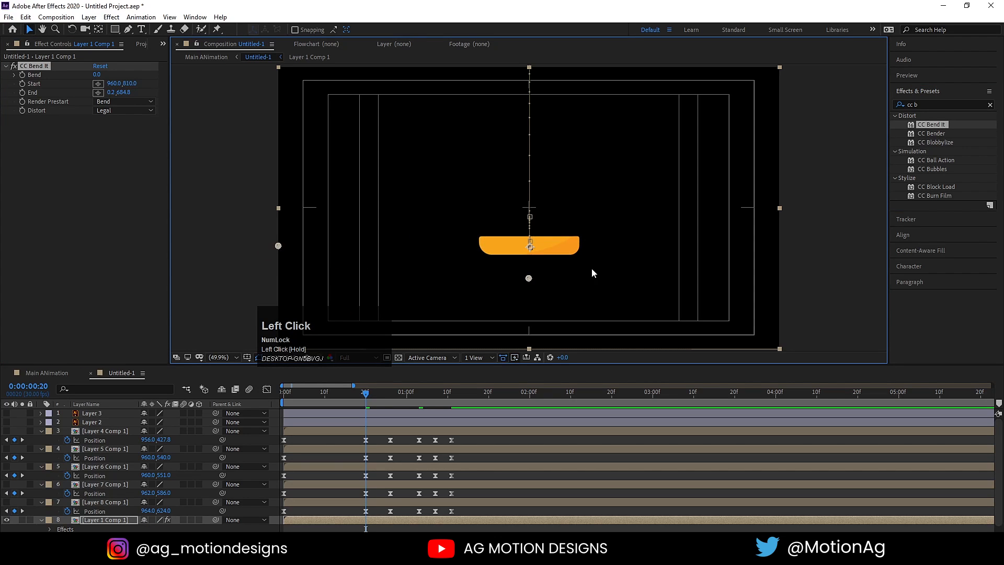
left_click_drag(528, 281, 528, 245)
left_click_drag(97, 76, 157, 76)
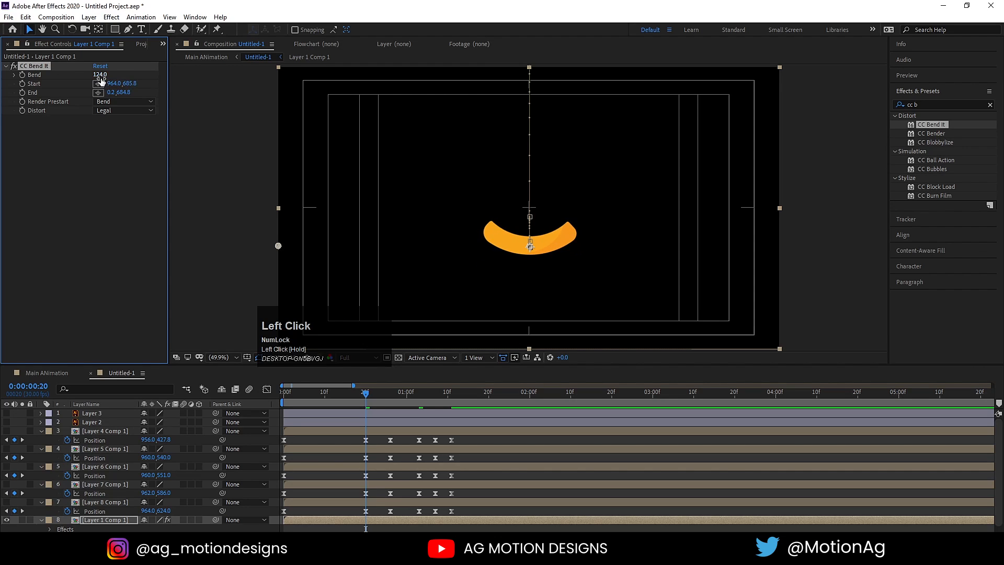
key("Return")
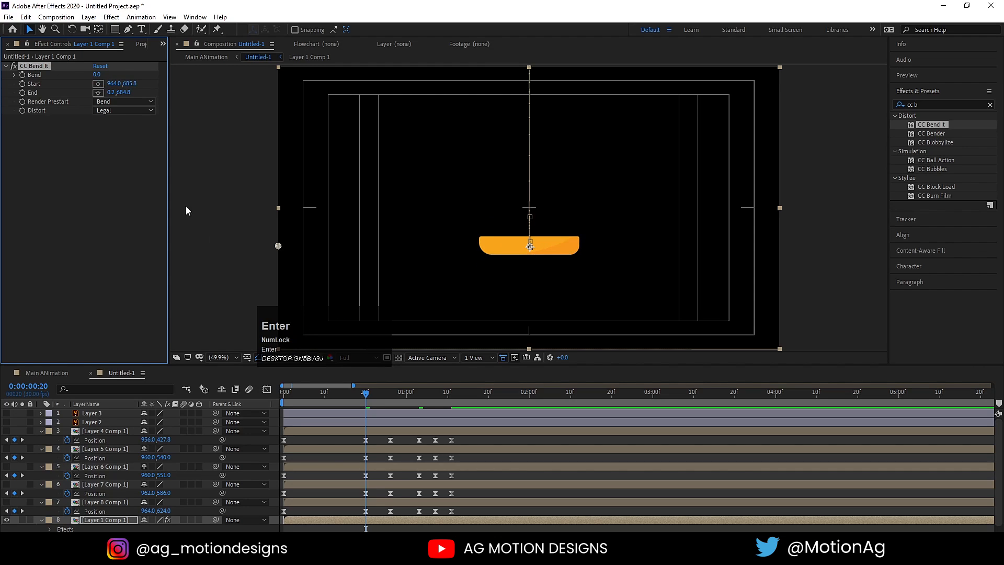
- Keyframe the bottom bun's Bend at 0 at frame 20 and add another Bend keyframe at frame 0
left_click(22, 76)
scroll(387, 486, "down", 1)
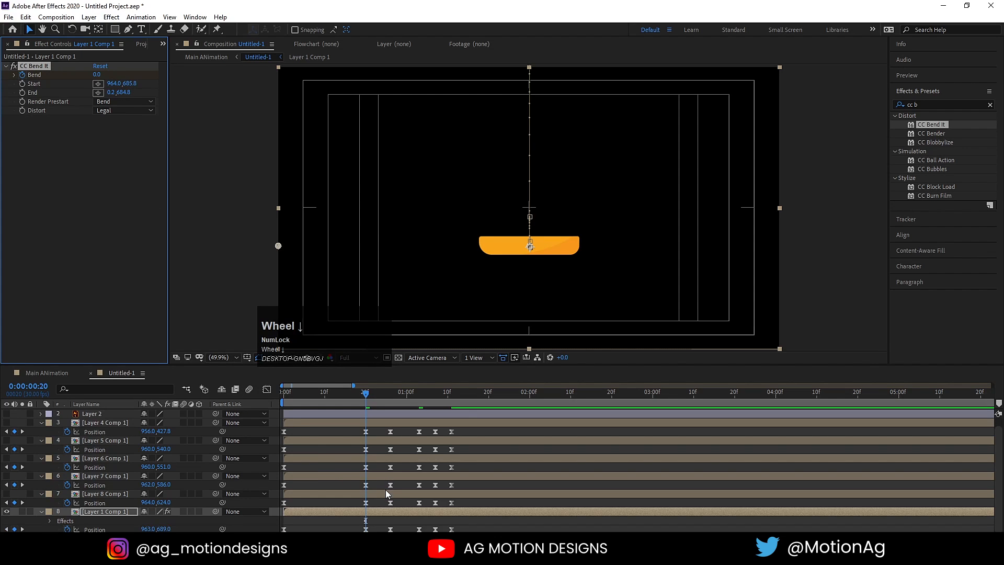
left_click(299, 511)
key("u")
key("u")
key("u")
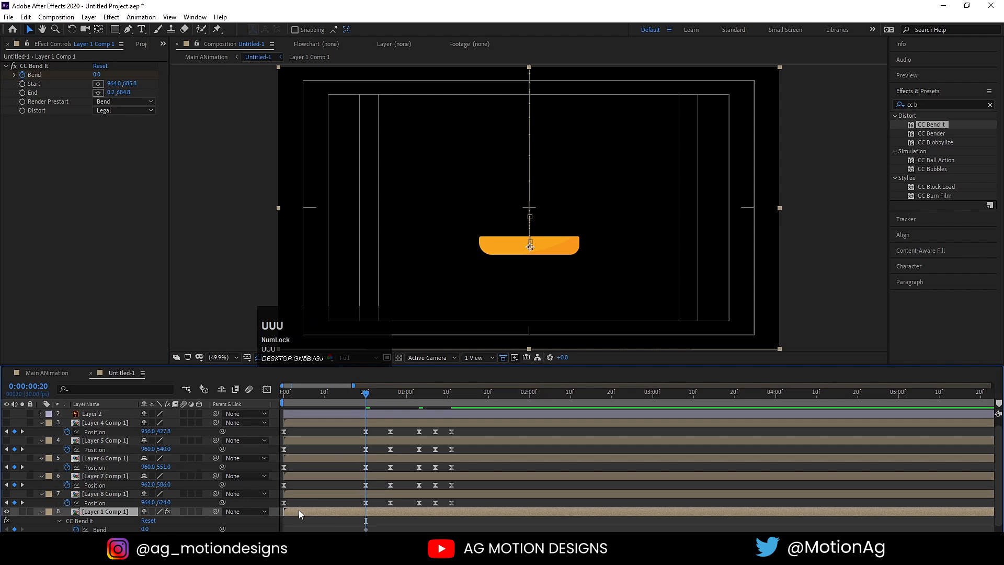
scroll(299, 510, "down", 1)
left_click_drag(387, 351, 674, 454)
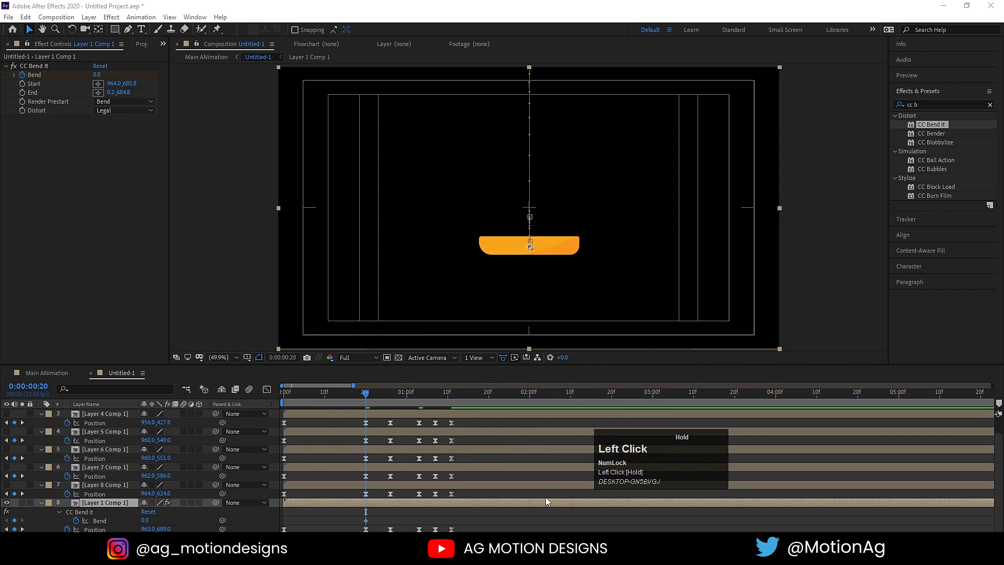
left_click_drag(304, 397, 283, 398)
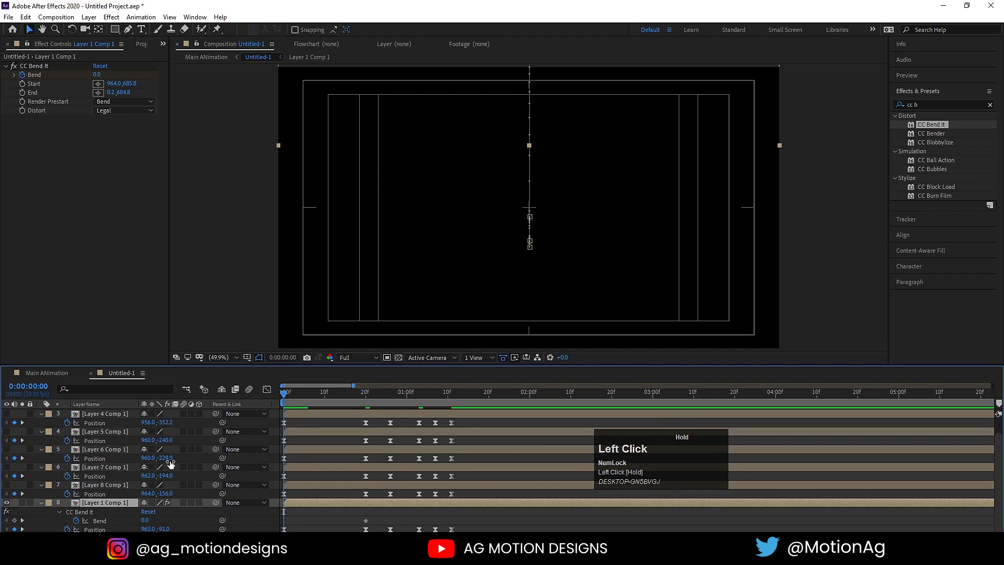
left_click(16, 519)
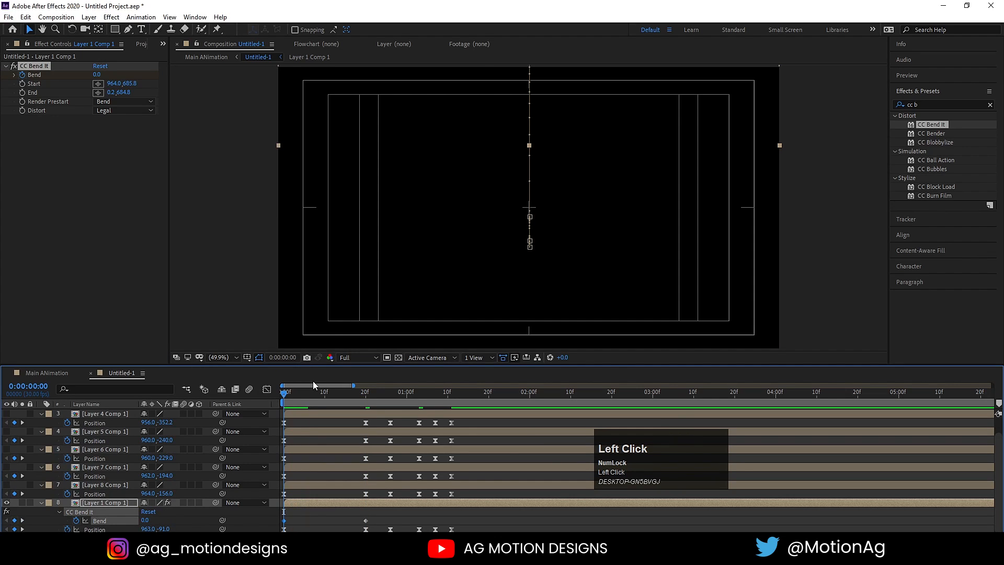
- Keyframe the bun's Bend at 40 during the drop and move that keyframe to frame 19, just before the landing
left_click_drag(317, 399, 349, 398)
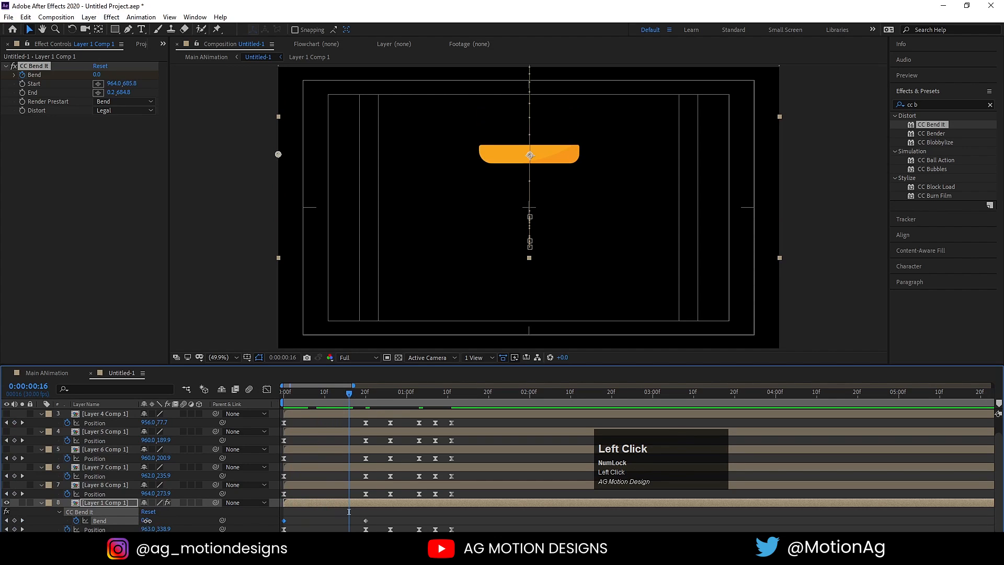
left_click_drag(147, 520, 152, 522)
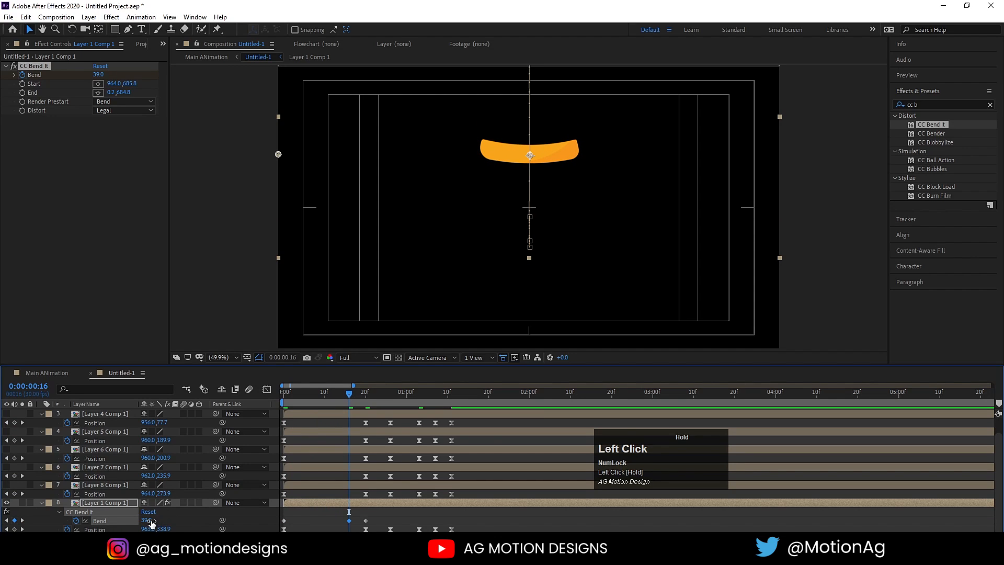
left_click(149, 520)
key("Return")
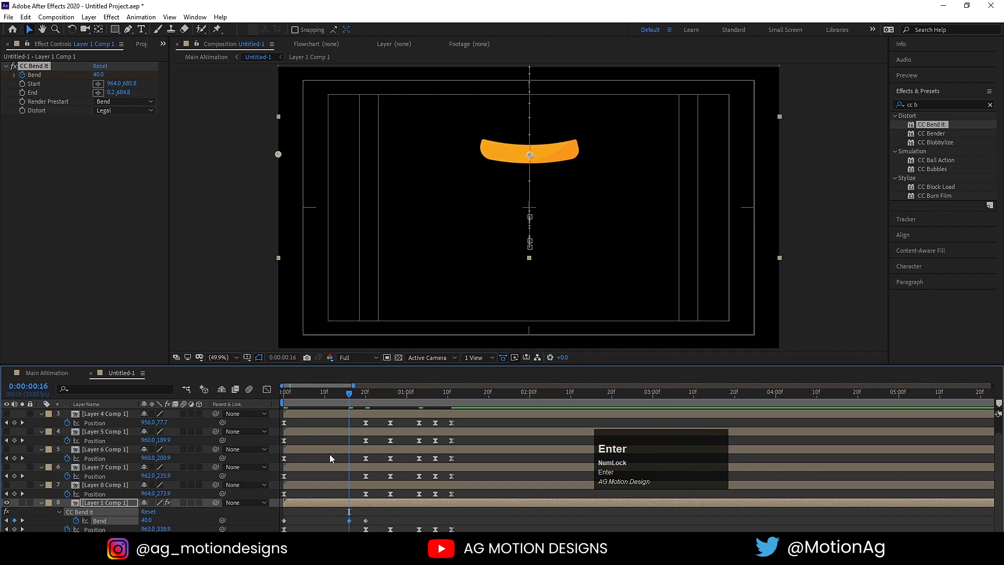
left_click_drag(351, 522, 361, 523)
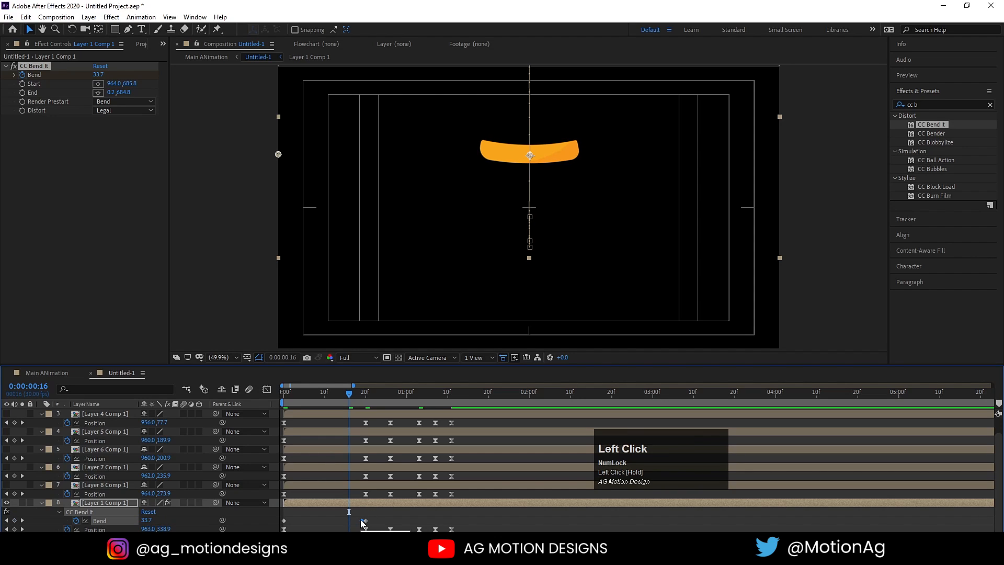
- Set the bun's Bend to -50 at frame 23, during the first bounce's rise, and preview the motion
left_click_drag(349, 393, 365, 399)
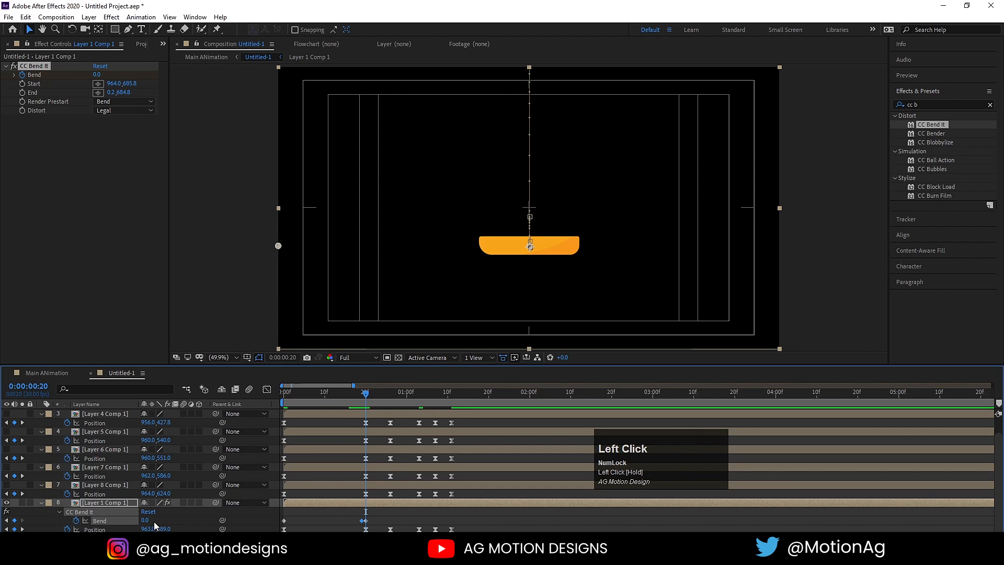
left_click_drag(365, 397, 379, 398)
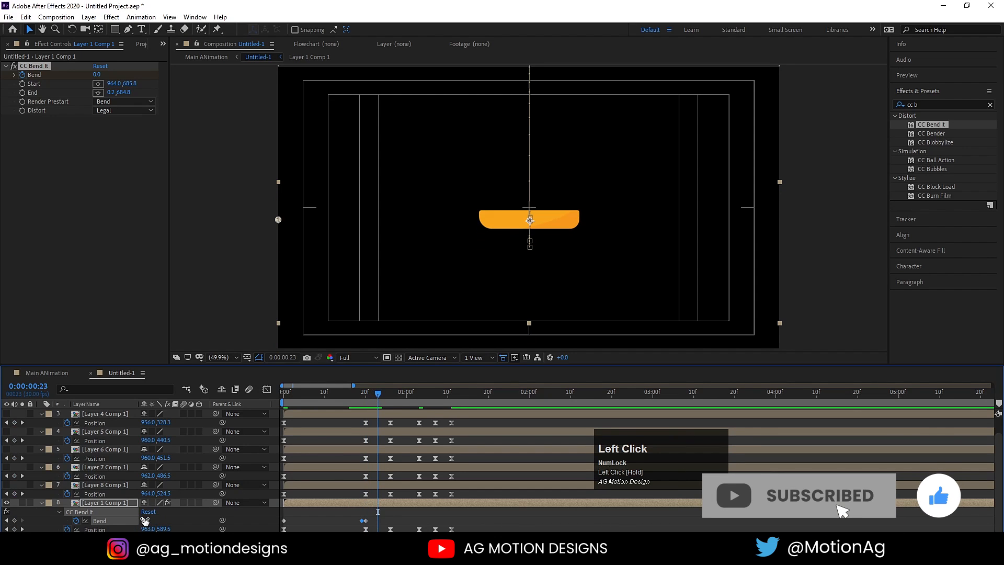
left_click_drag(145, 520, 119, 528)
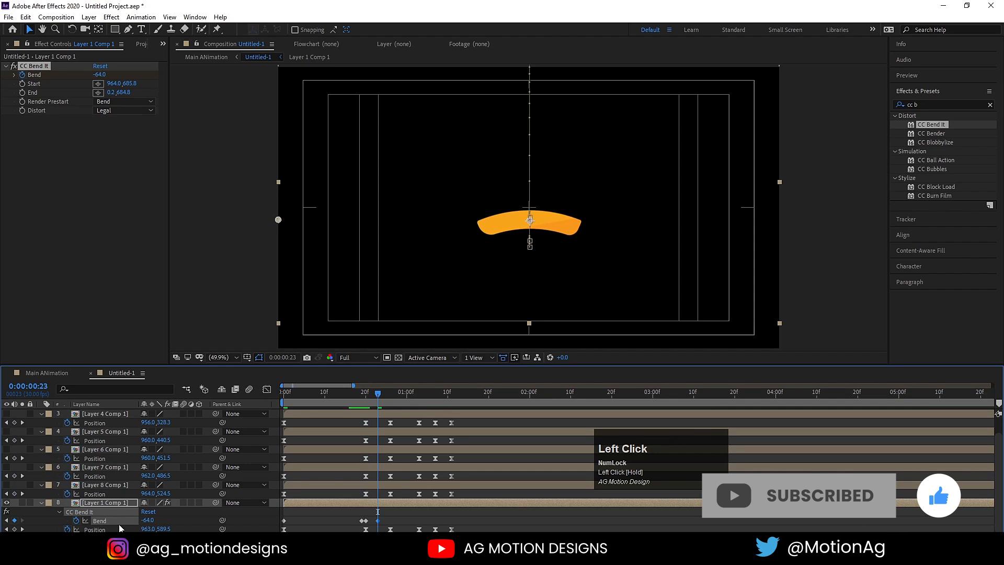
left_click(147, 520)
type("-50")
key("Return")
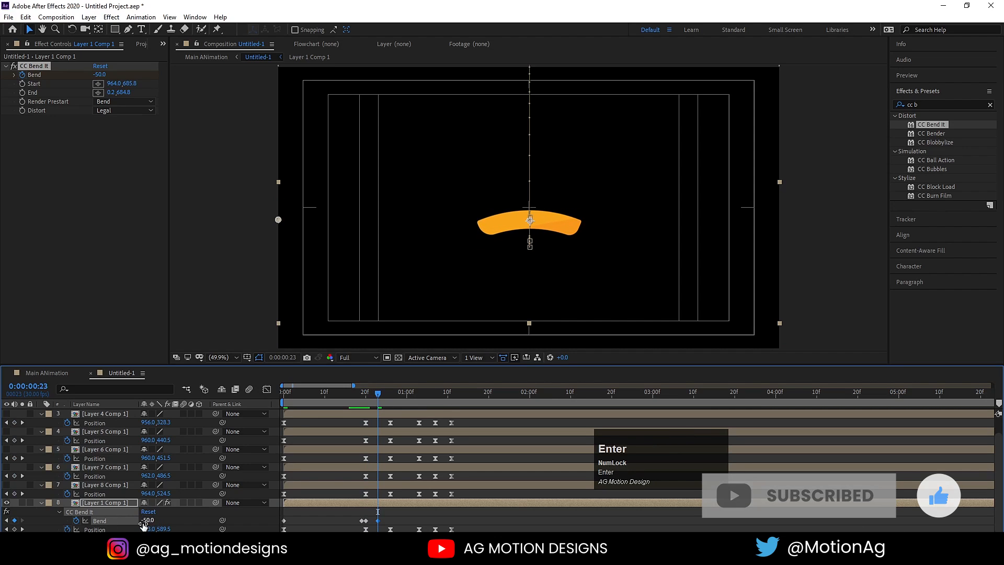
key("space")
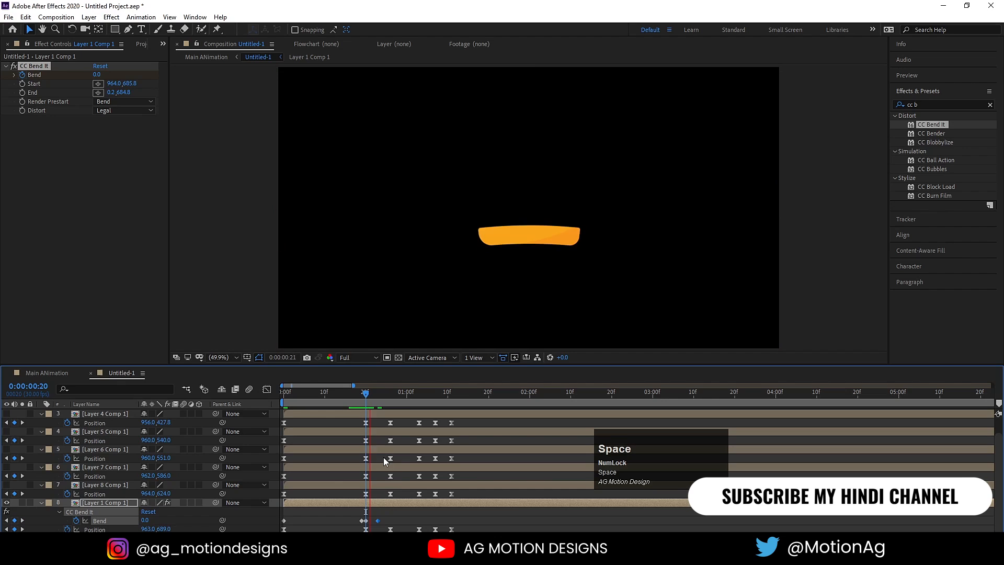
- Set the bun's Bend to 0 at frame 26, the top of the first bounce, and play back the bounce
left_click_drag(391, 396, 387, 397)
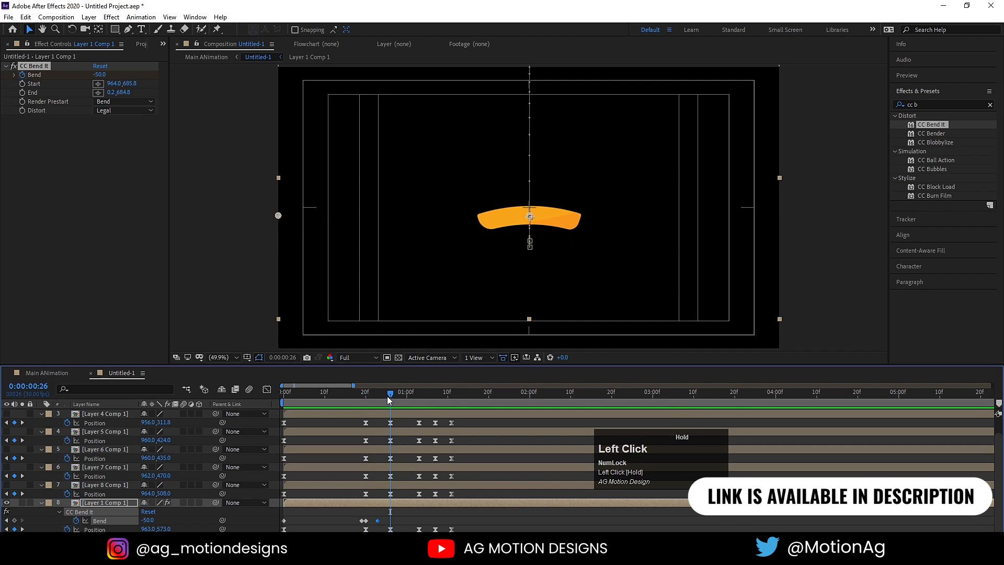
left_click(148, 520)
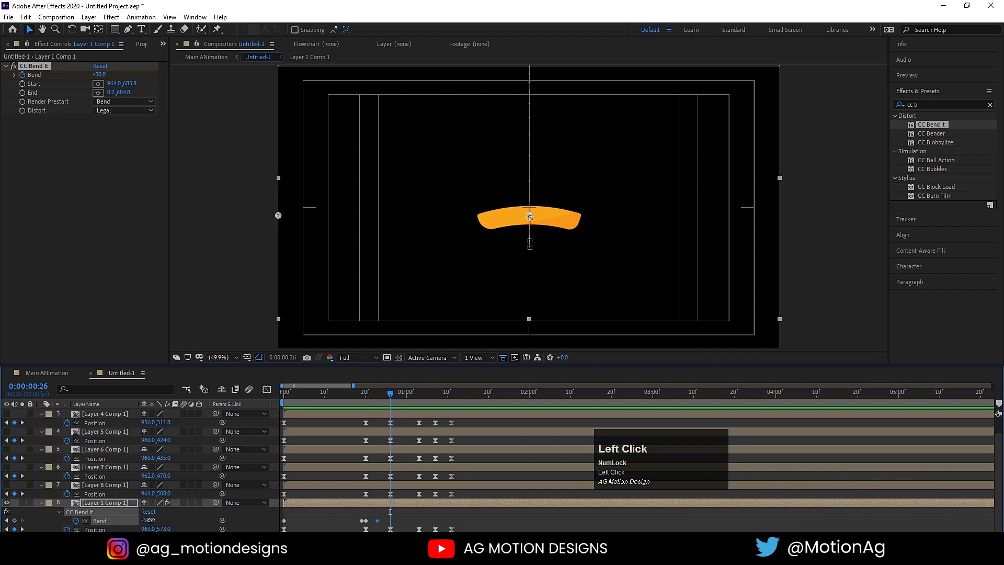
type("0")
key("Return")
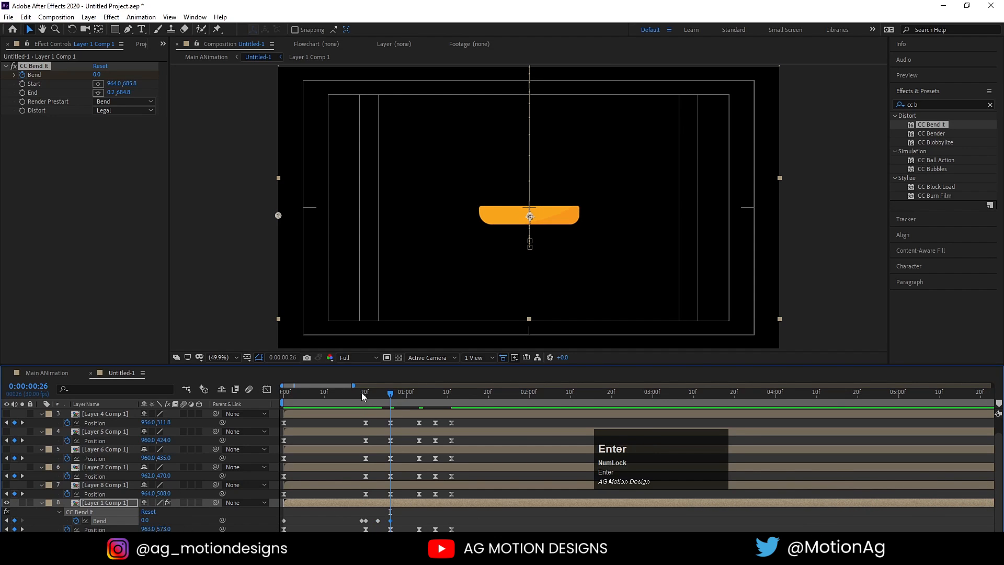
left_click(344, 392)
key("space")
key("space")
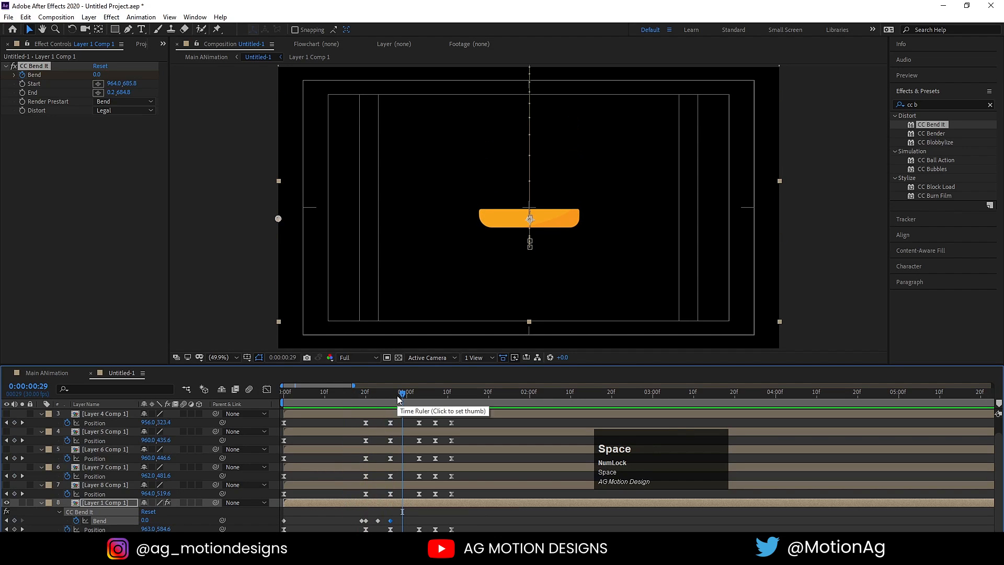
- Set the bun's Bend to 40 at frame 29, as it falls from the first bounce
left_click_drag(398, 399, 403, 399)
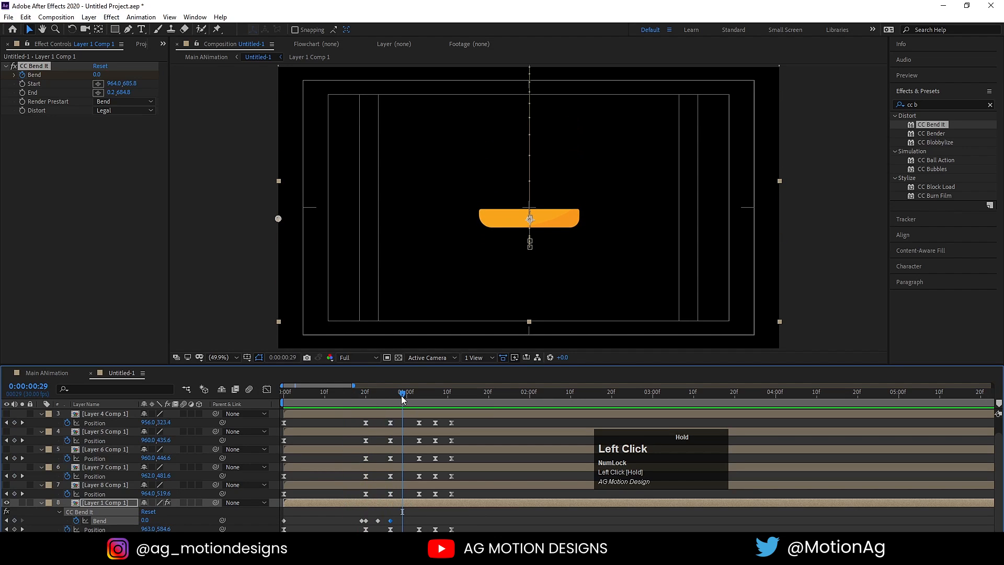
left_click_drag(147, 521, 149, 520)
left_click(149, 519)
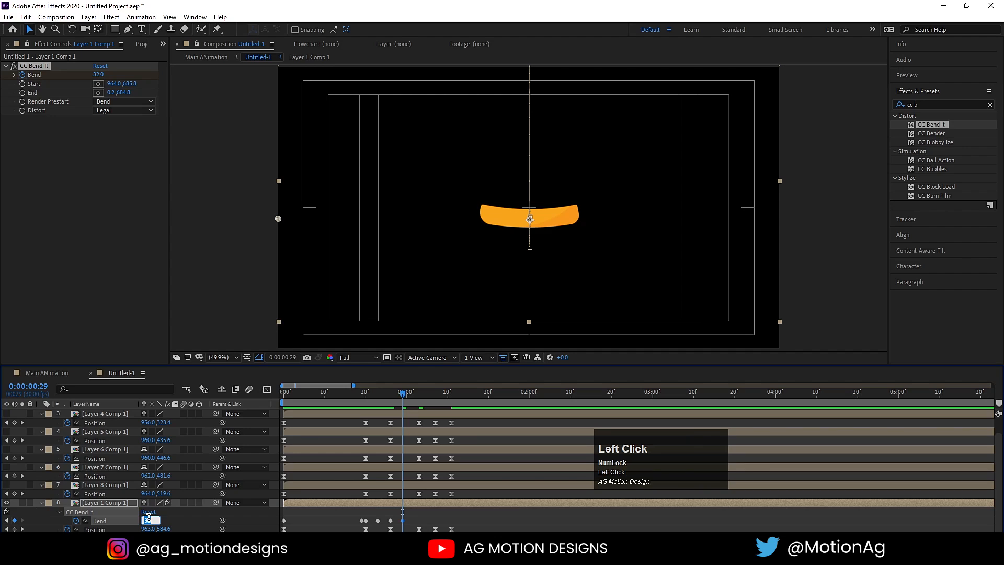
key("Return")
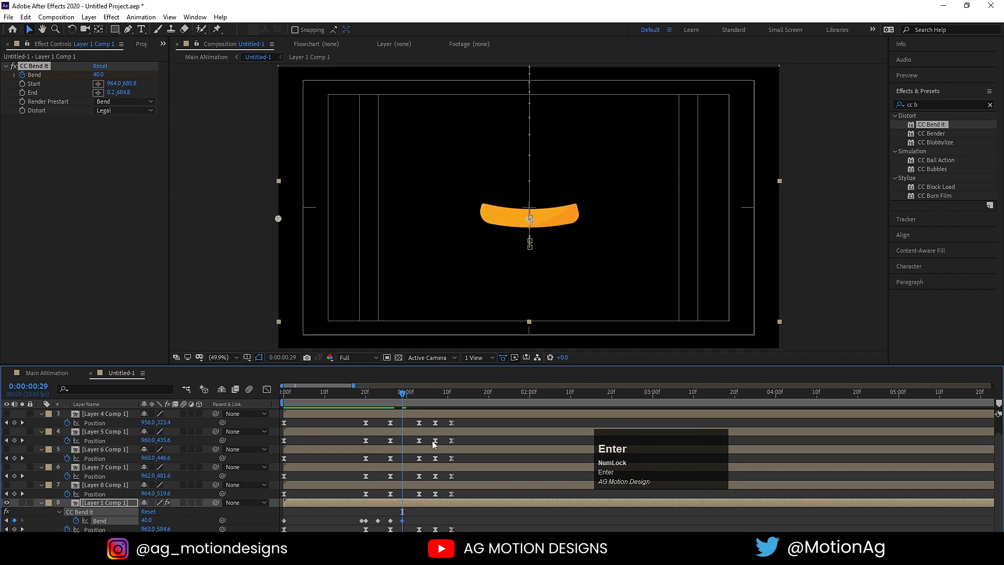
- Hold the bun's Bend at 40 with a keyframe at 1:02 and set it to 0 at 1:03
left_click_drag(402, 400, 413, 400)
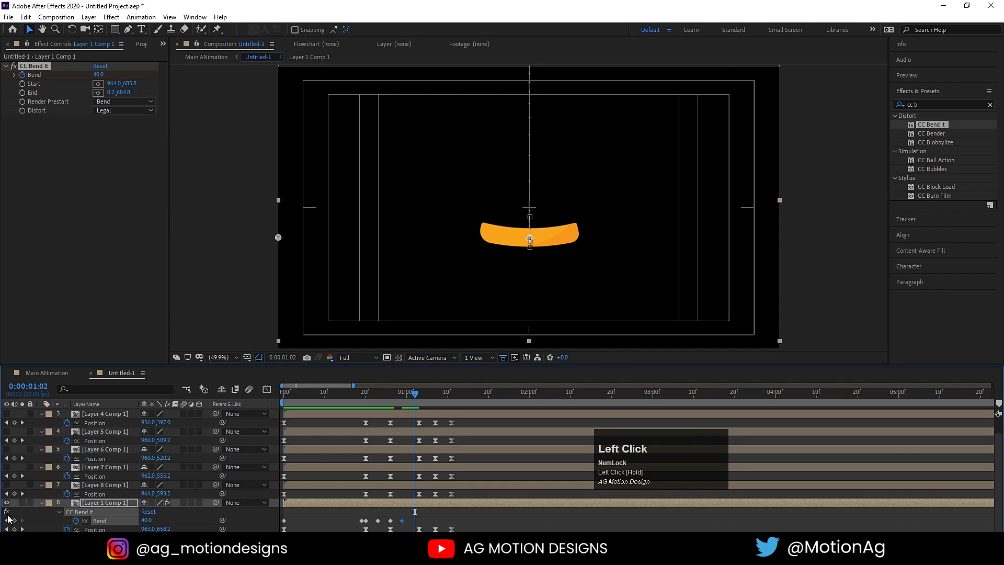
left_click(10, 521)
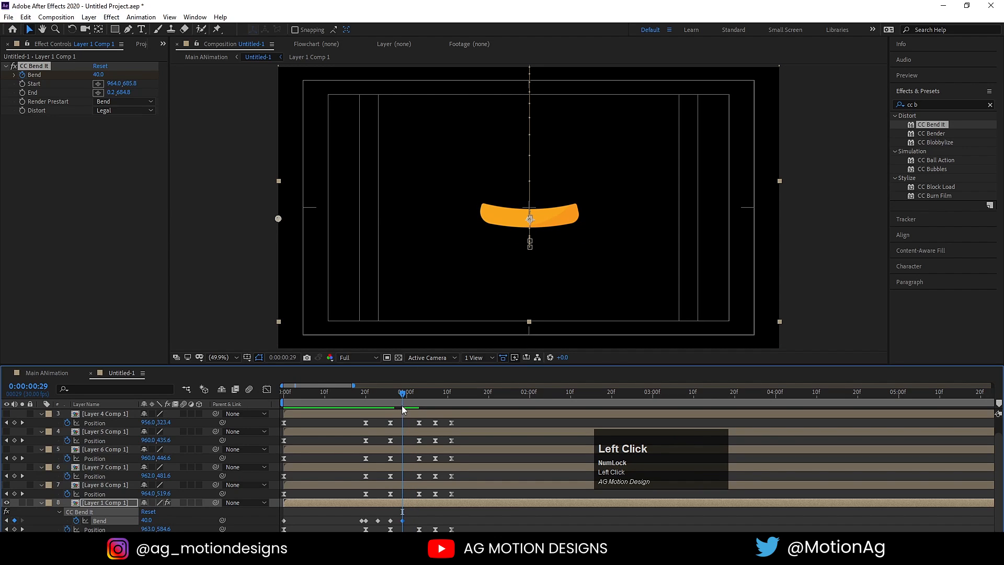
left_click_drag(404, 410, 412, 399)
key("equal")
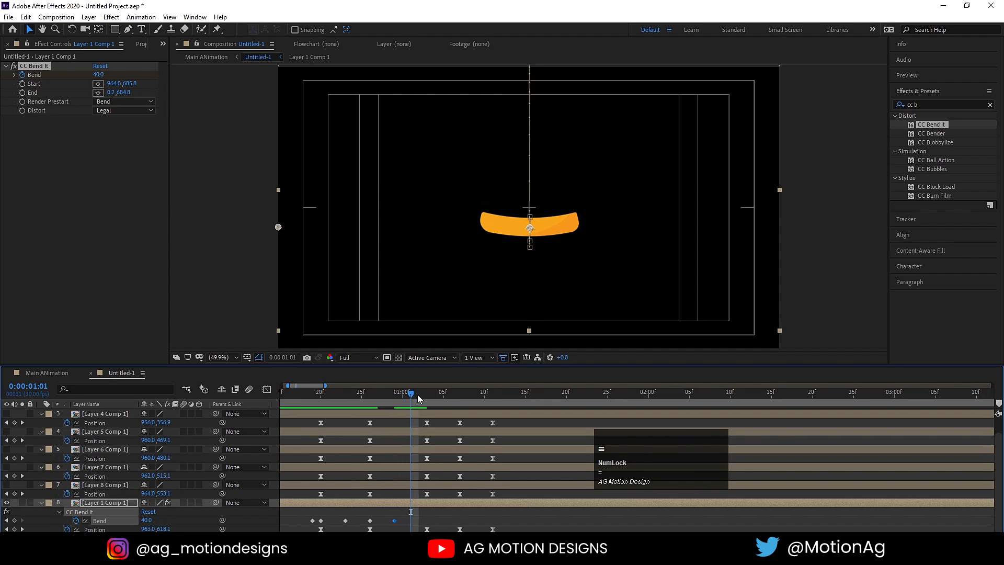
left_click(418, 399)
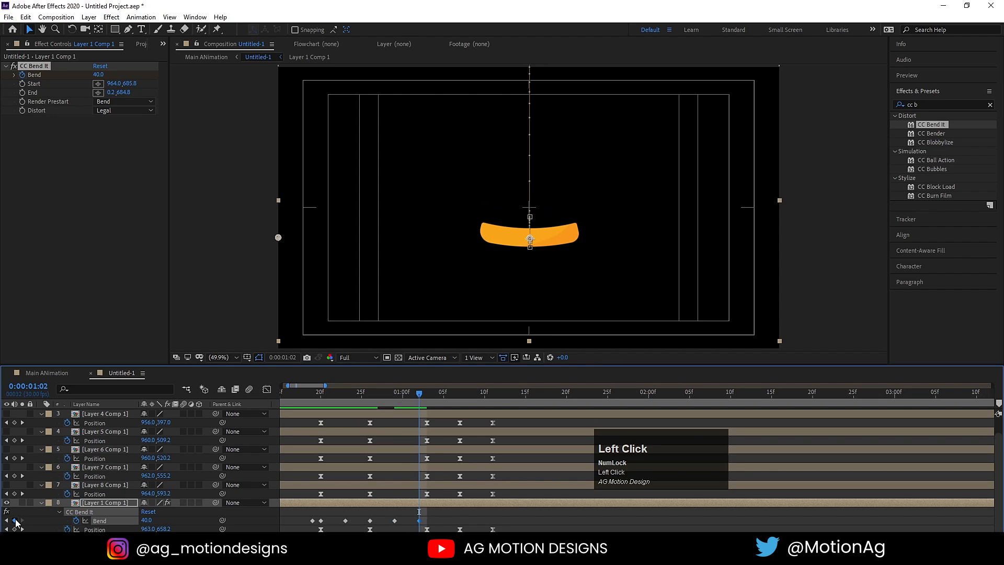
key("Page_Down")
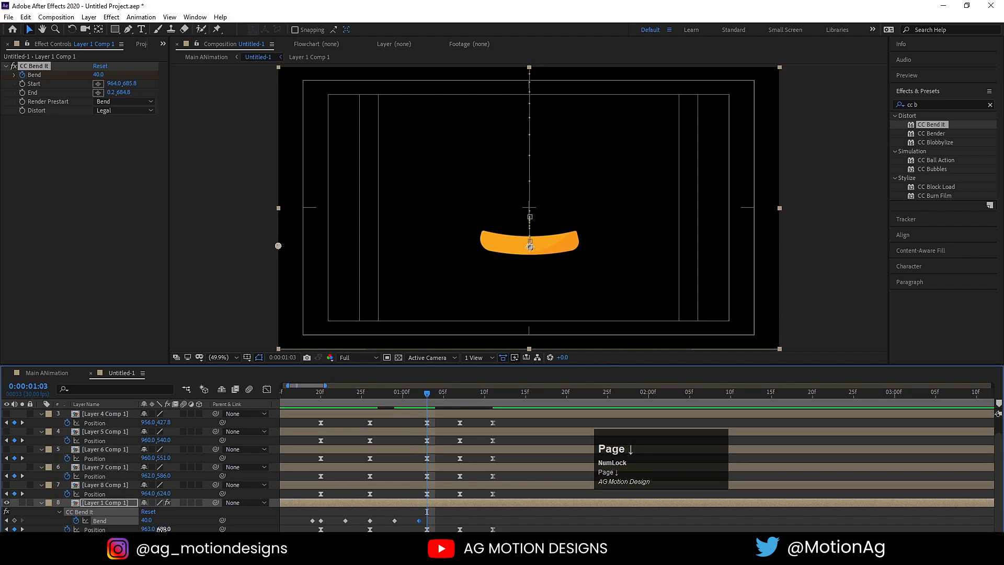
left_click(146, 520)
type("0")
key("Return")
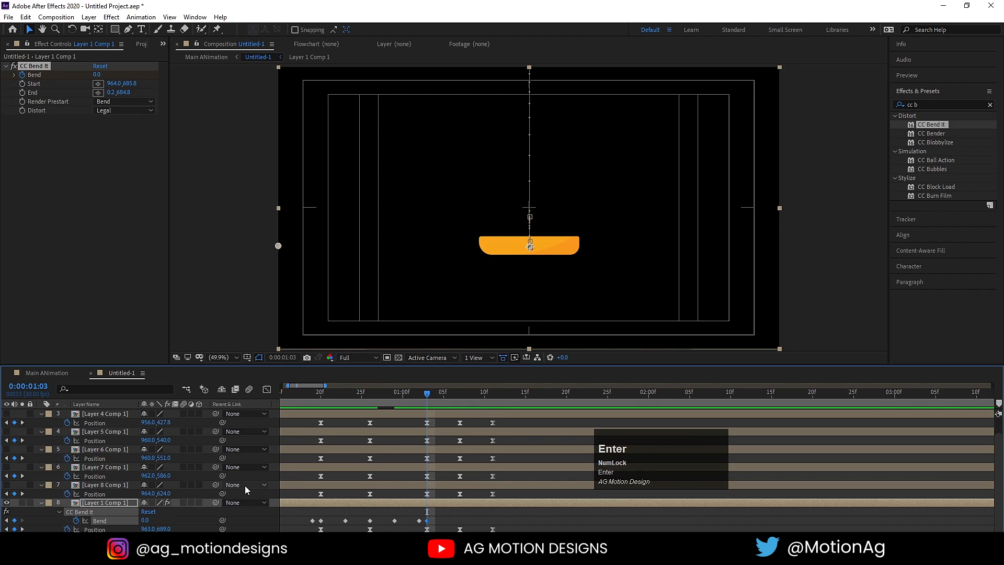
- Move the bun's frame 19 Bend keyframe to frame 18 and the last Bend keyframe to 1:04, then preview the drop from the start
left_click(296, 391)
key("space")
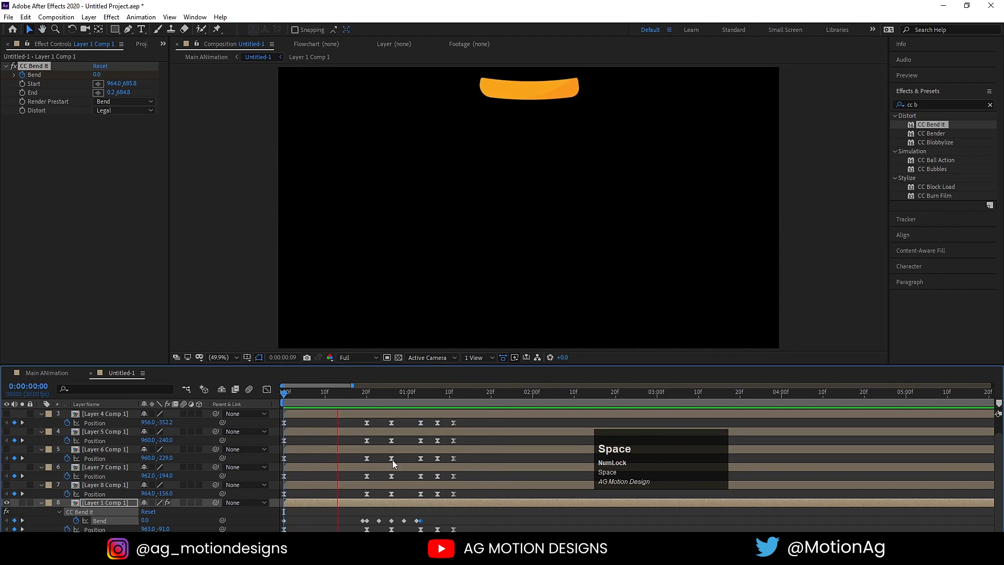
key("space")
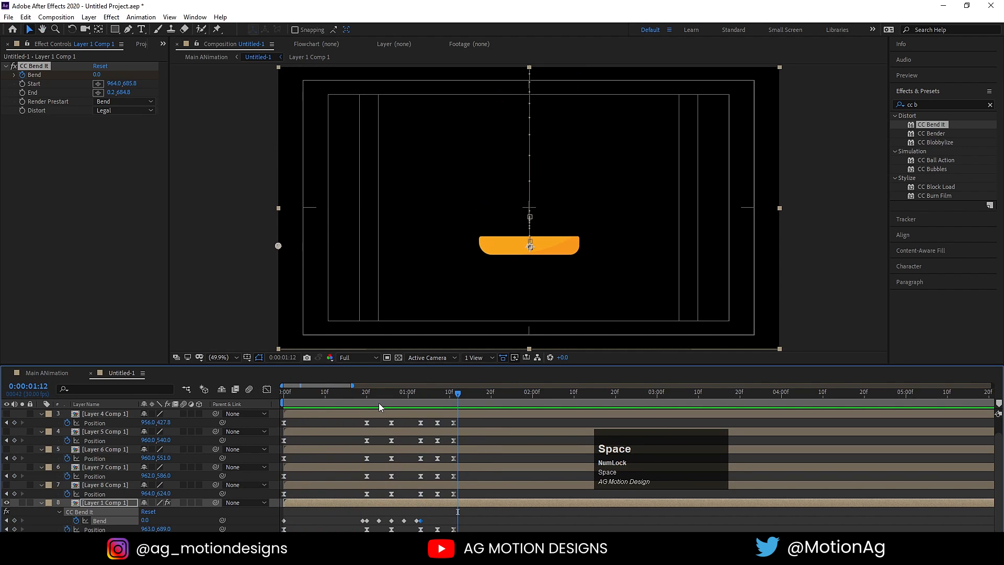
left_click_drag(379, 403, 362, 403)
left_click_drag(364, 520, 359, 520)
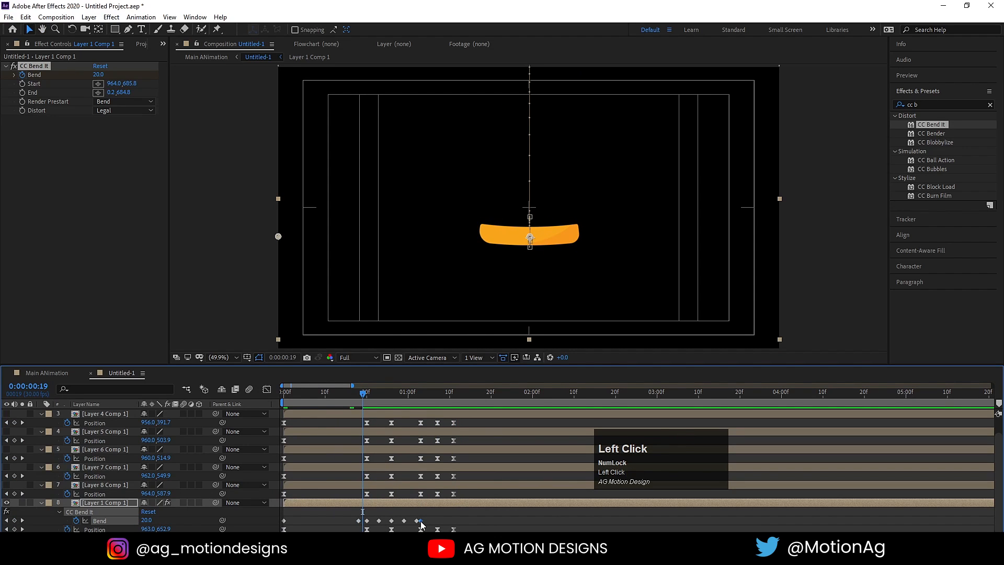
left_click_drag(421, 521, 424, 521)
key("space")
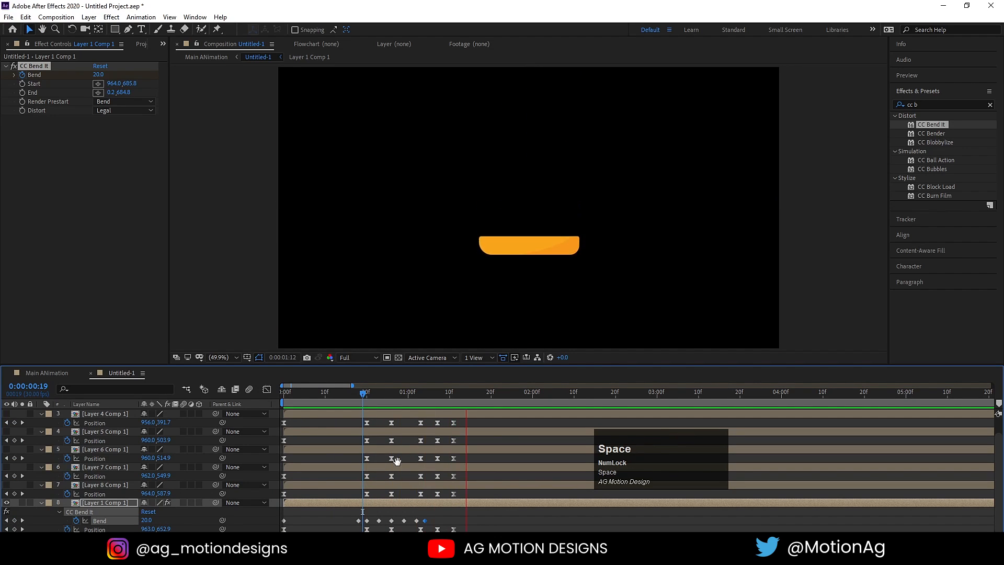
left_click(215, 406)
key("space")
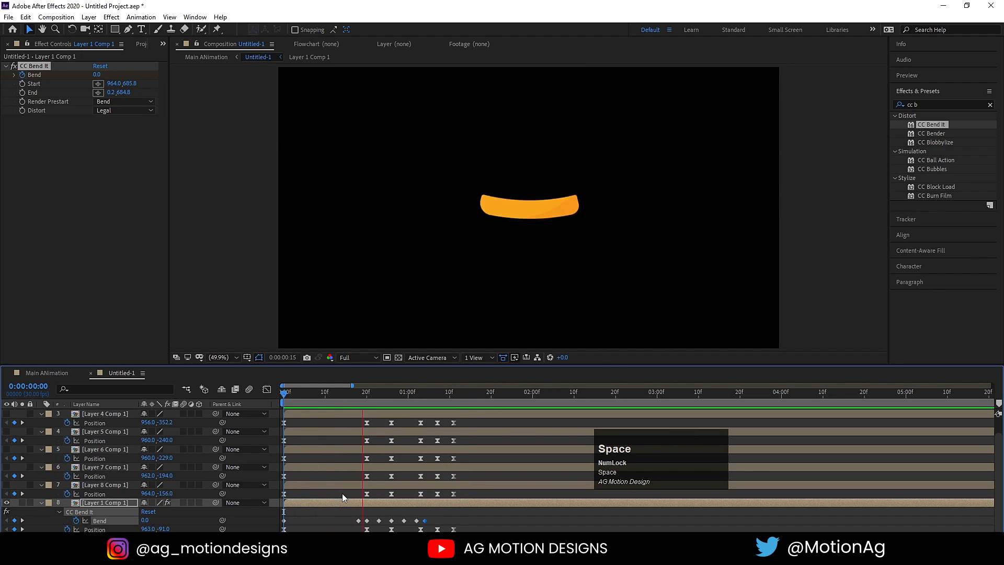
- Apply Easy Ease to all the bun's Bend keyframes after the first one and preview the motion
left_click_drag(345, 511, 431, 520)
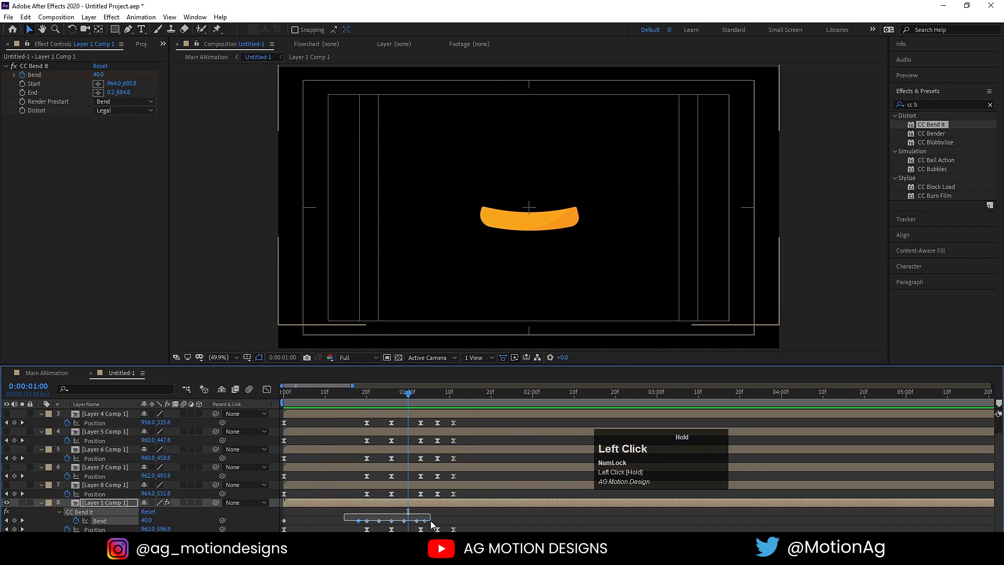
key("F9")
key("space")
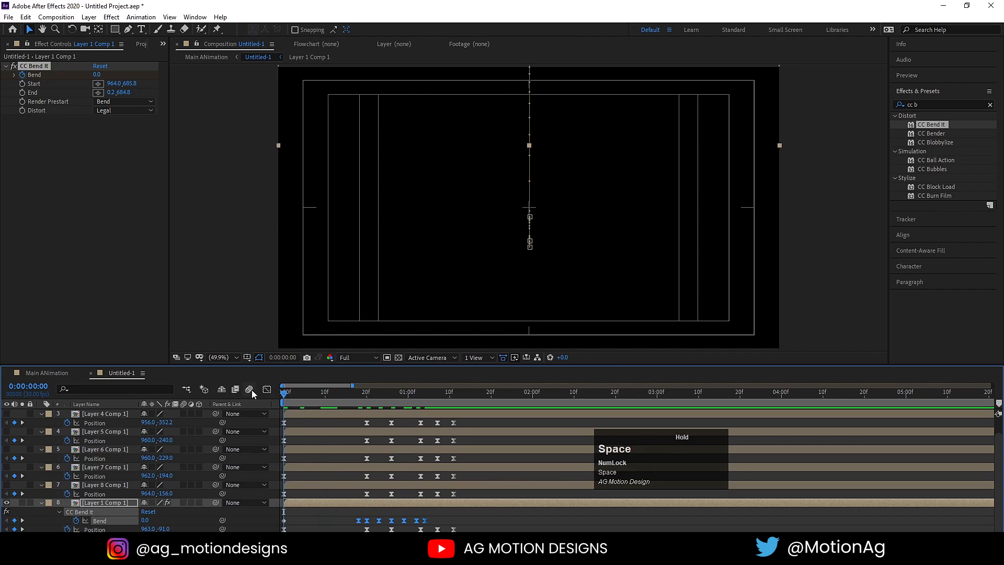
- Preview the bottom bun's drop and bend animation from the start of the timeline
key("space")
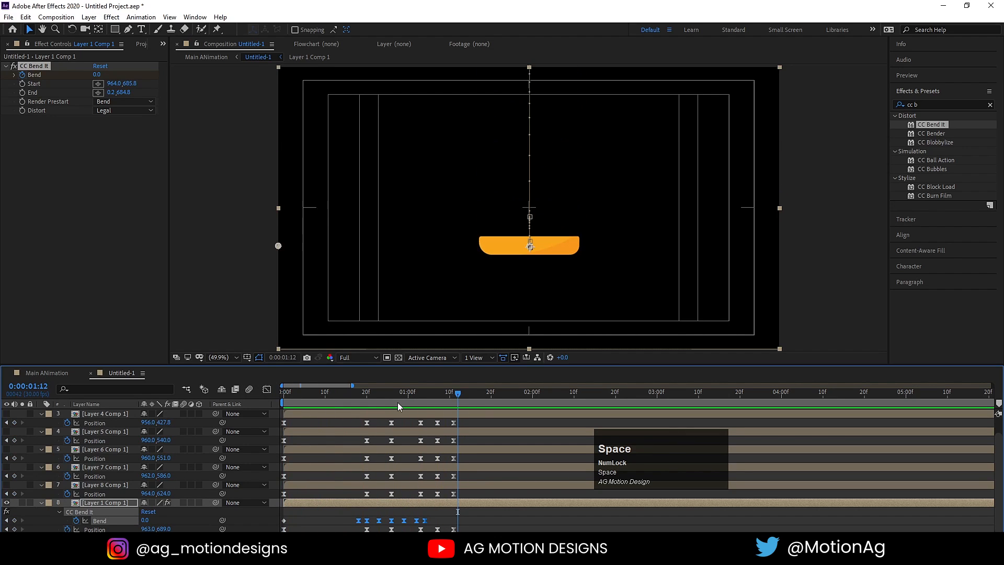
left_click_drag(394, 403, 255, 407)
key("space")
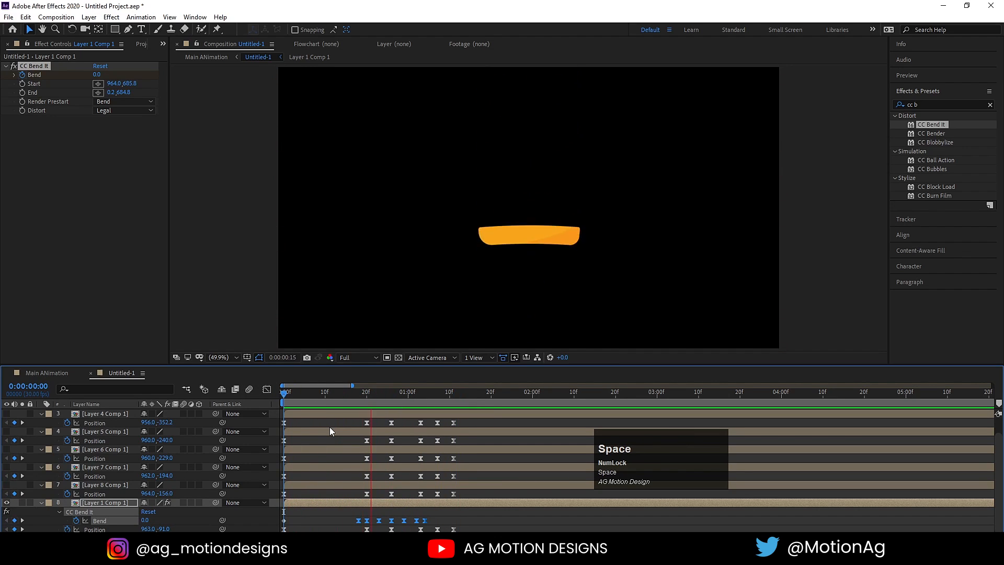
left_click(466, 401)
left_click_drag(422, 401, 200, 500)
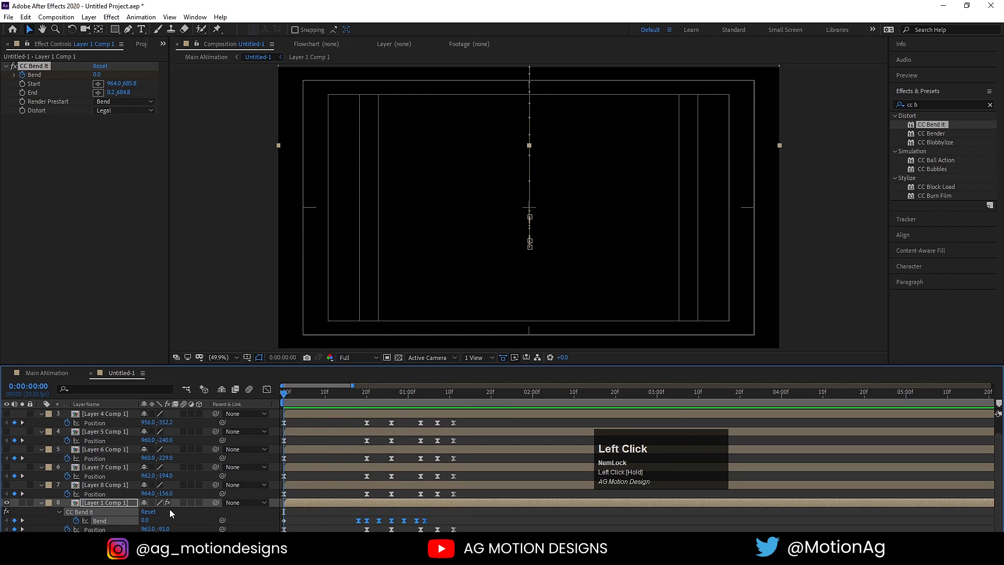
- Copy the keyframed CC Bend It effect from Layer 1 Comp 1
left_click(92, 503)
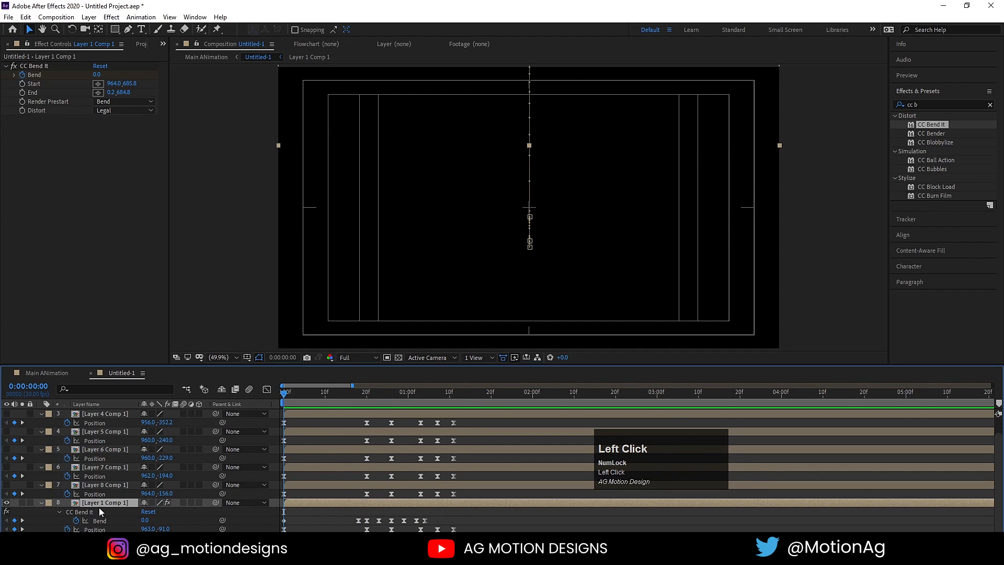
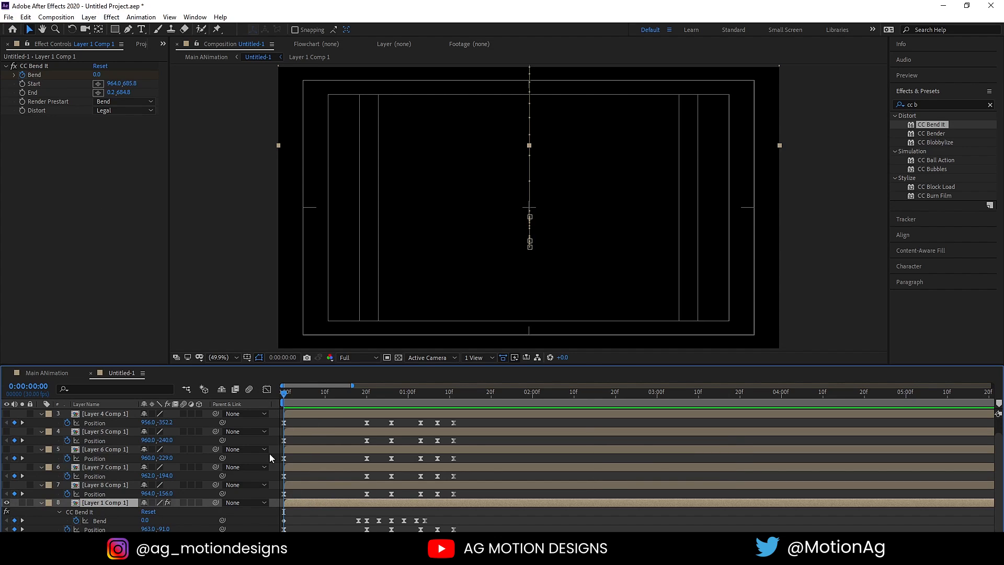
left_click(41, 66)
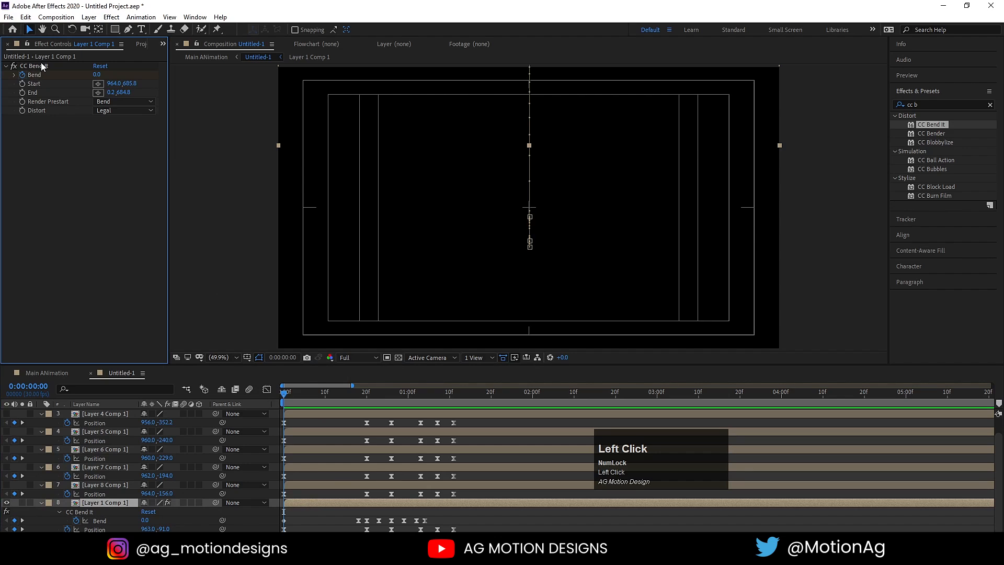
left_click(36, 66)
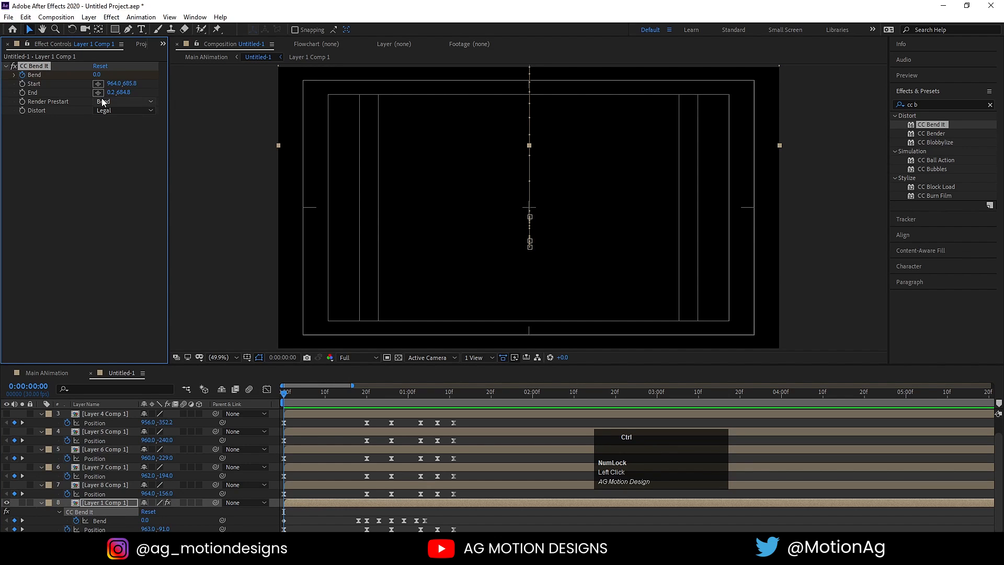
key("ctrl+c")
- Paste the copied effect onto Layer 4 Comp 1 through Layer 8 Comp 1 and reveal their keyframes
left_click(106, 486)
left_click(89, 416, "shift")
scroll(120, 426, "up", 1)
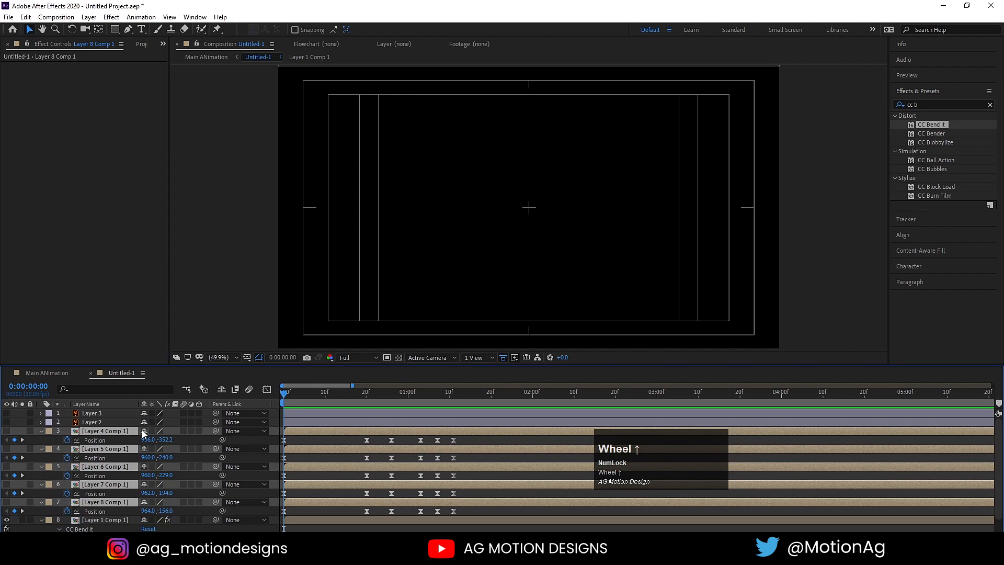
key("ctrl+v")
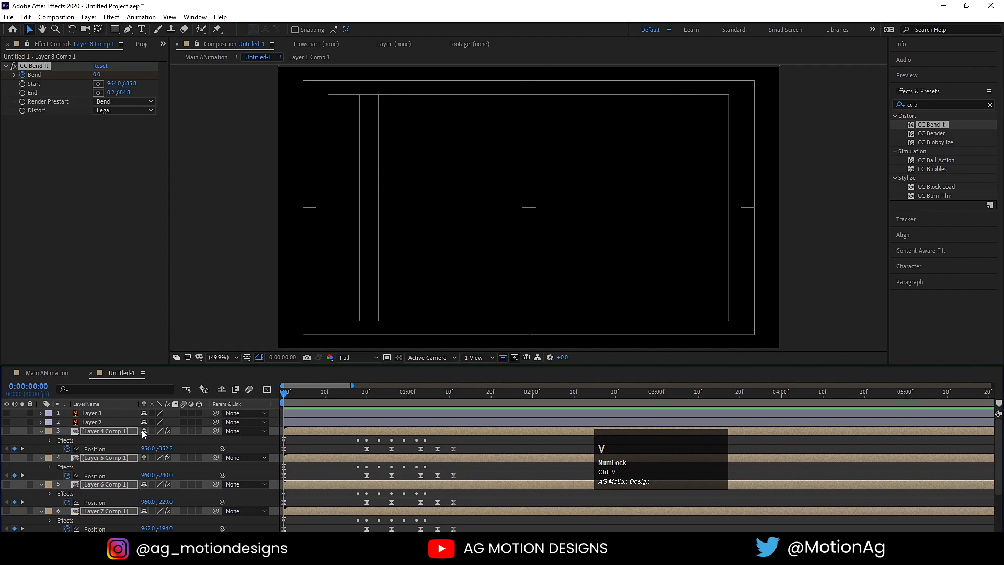
key("u")
scroll(309, 480, "down", 2)
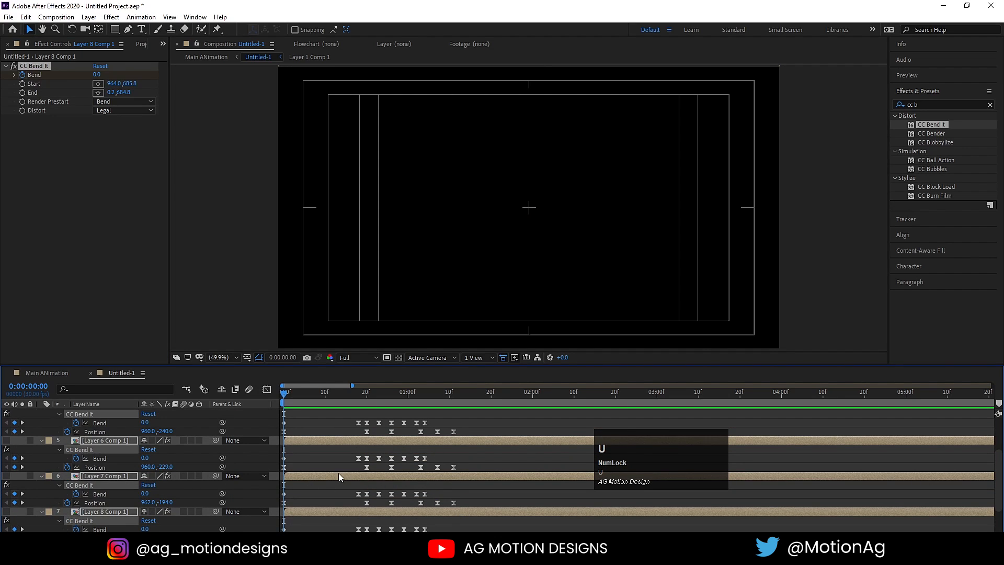
scroll(385, 466, "down", 2)
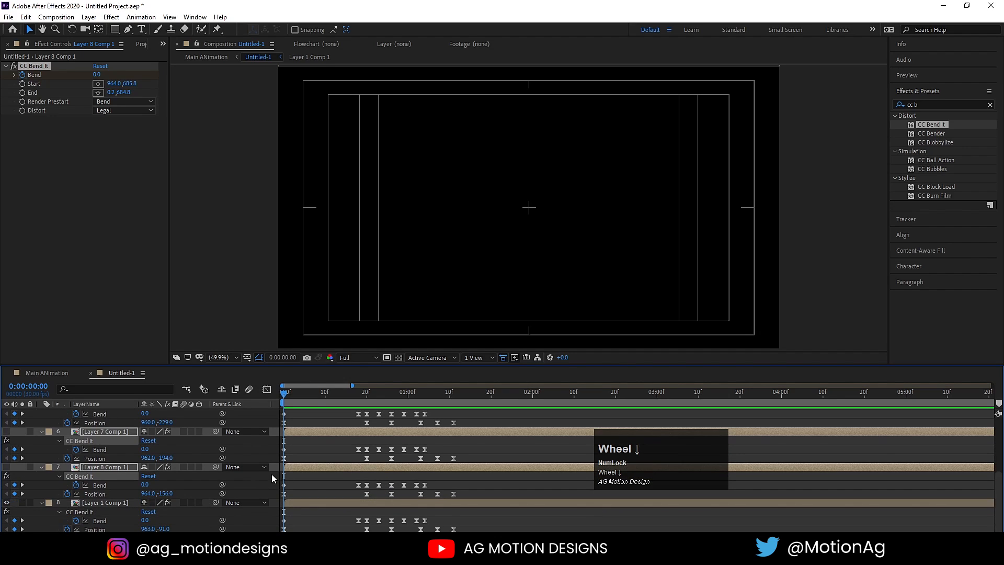
left_click(312, 484)
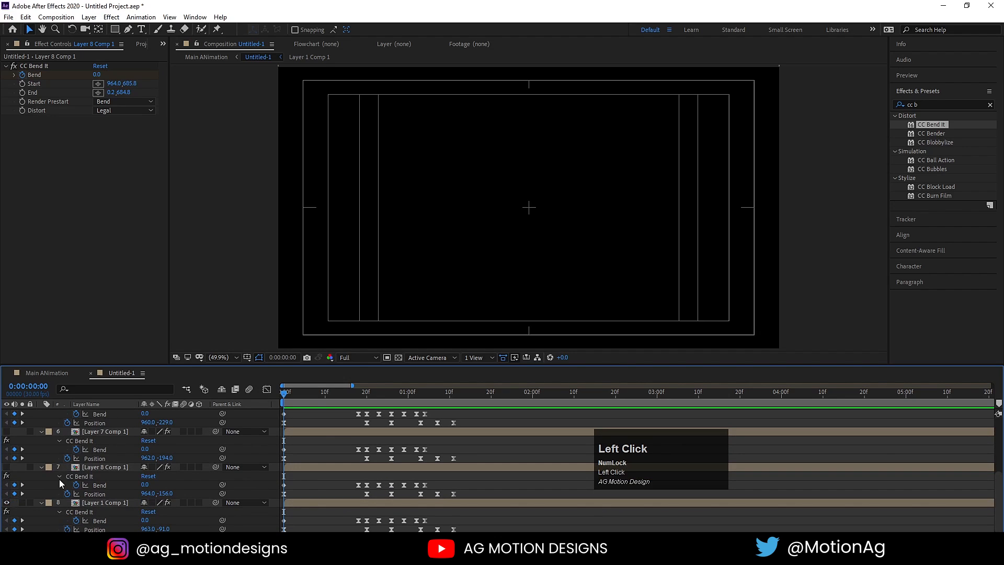
- Show Layer 8 Comp 1, hide Layer 1 Comp 1, and preview the patty's animation on its own
left_click(103, 469)
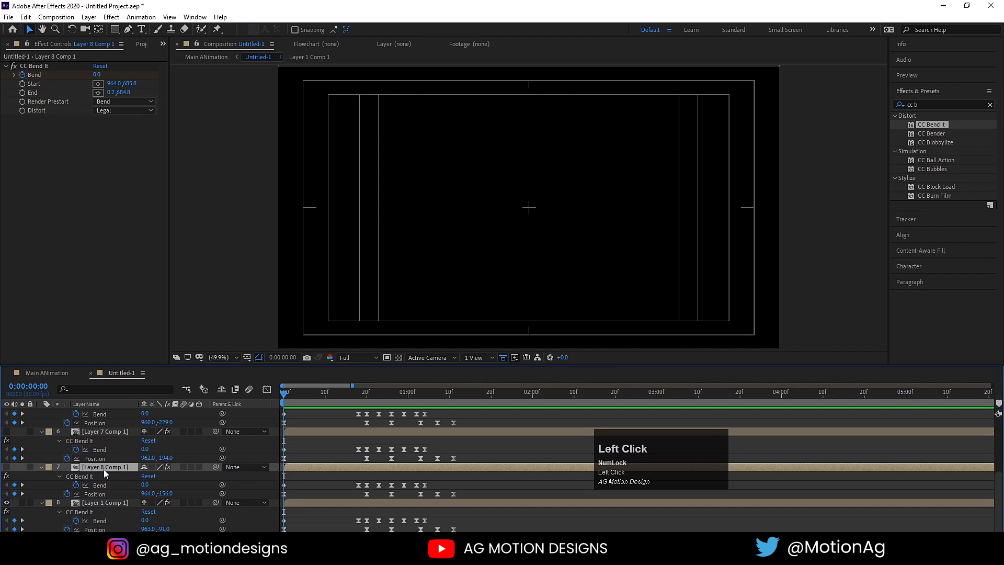
left_click(6, 467)
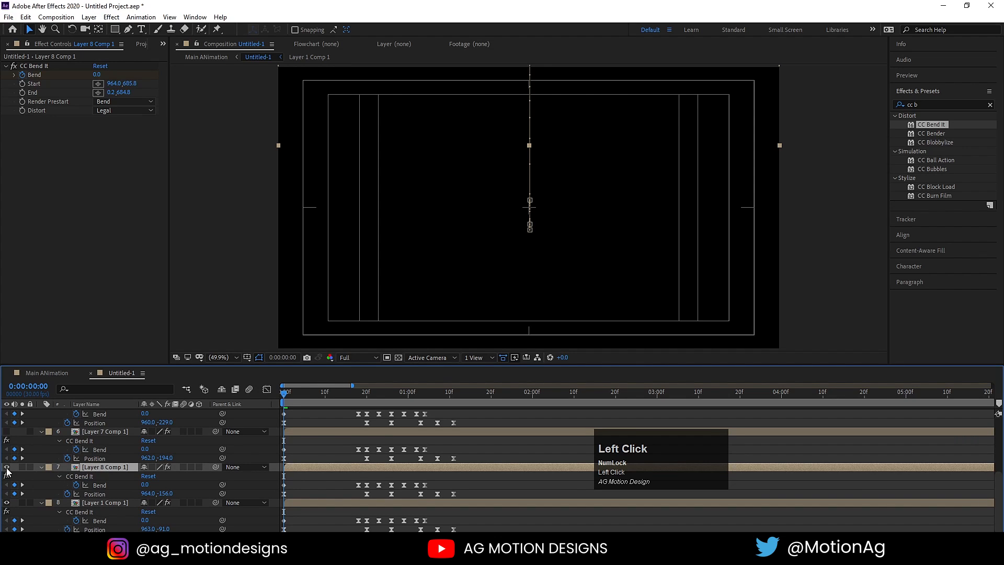
key("minus")
key("space")
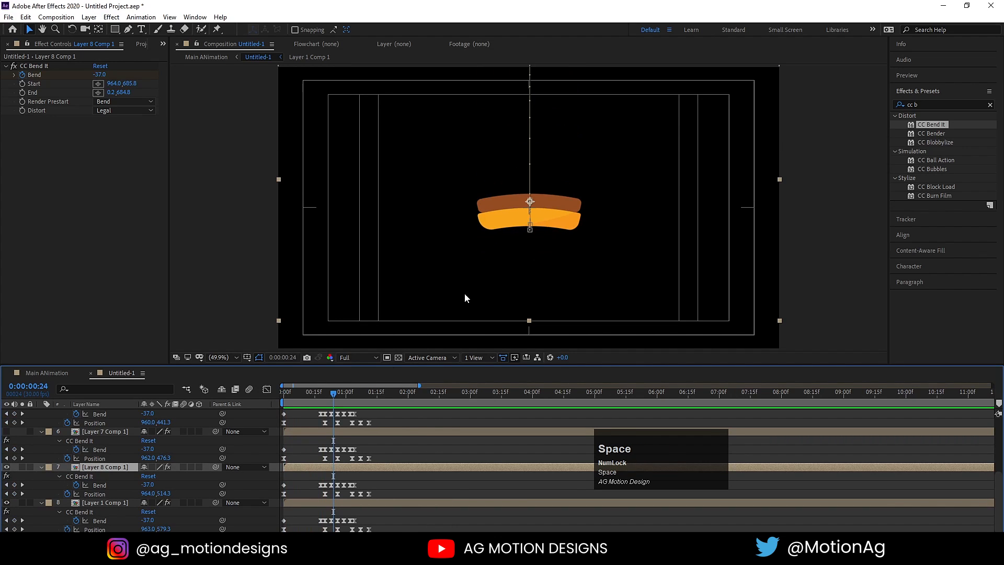
left_click(7, 502)
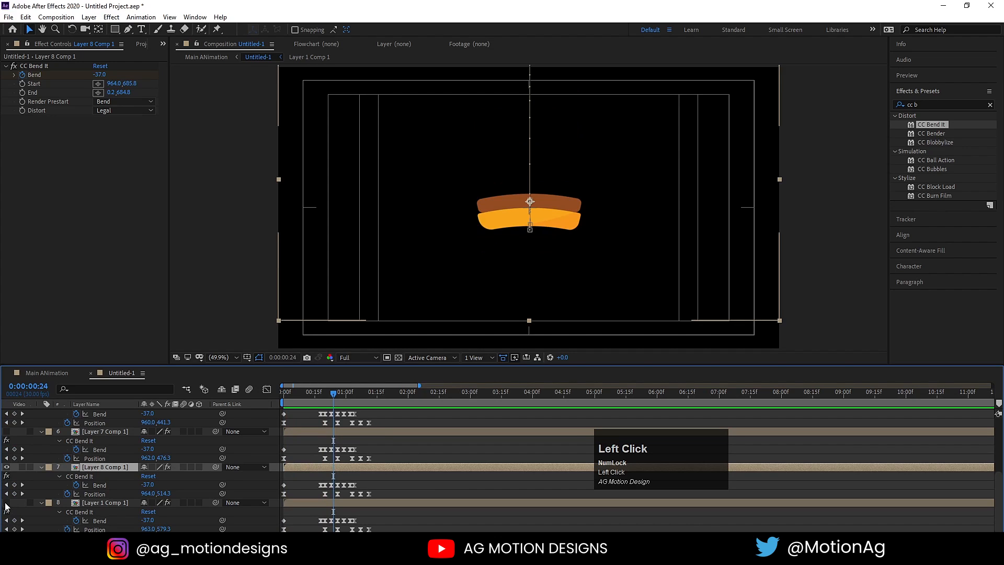
key("space")
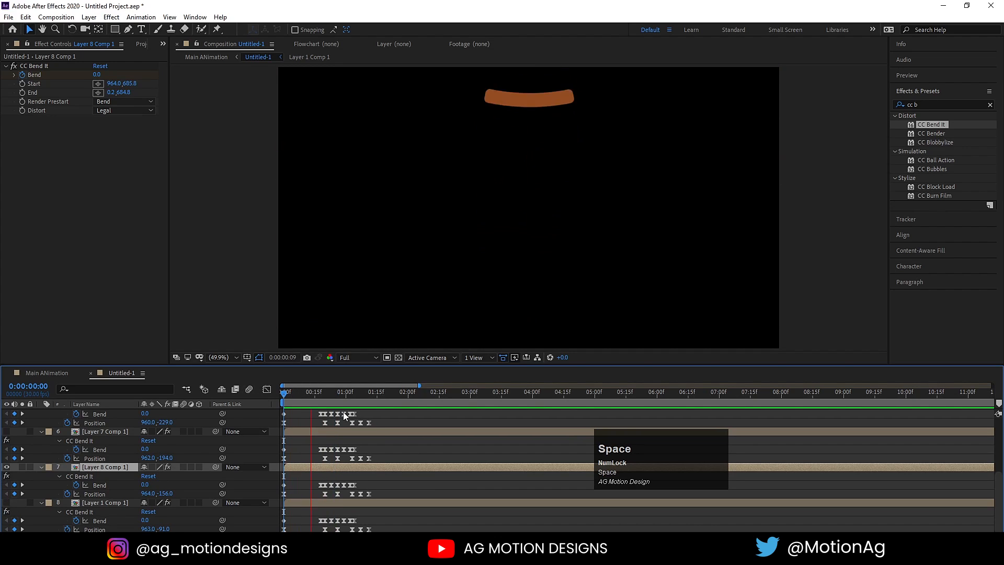
key("space")
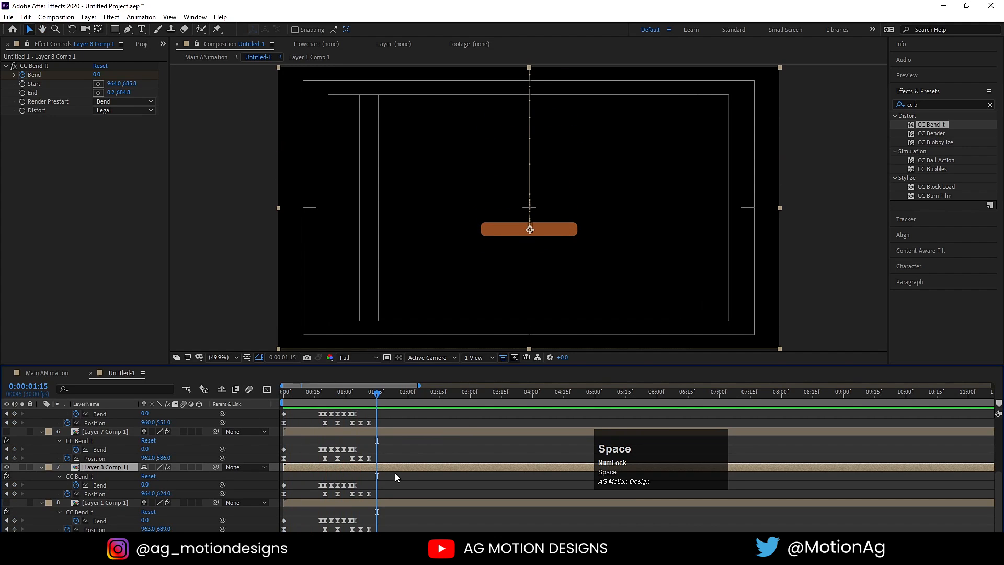
- Adjust Layer 8 Comp 1's CC Bend It points to Start 964.0, 620.8 and End 0.2, 618.8
left_click(105, 470)
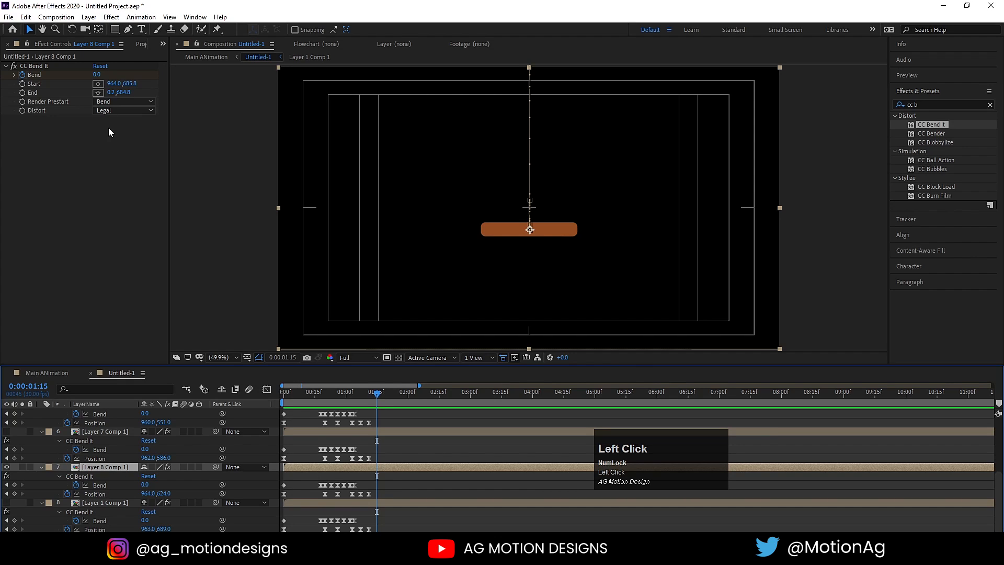
left_click_drag(114, 92, 116, 92)
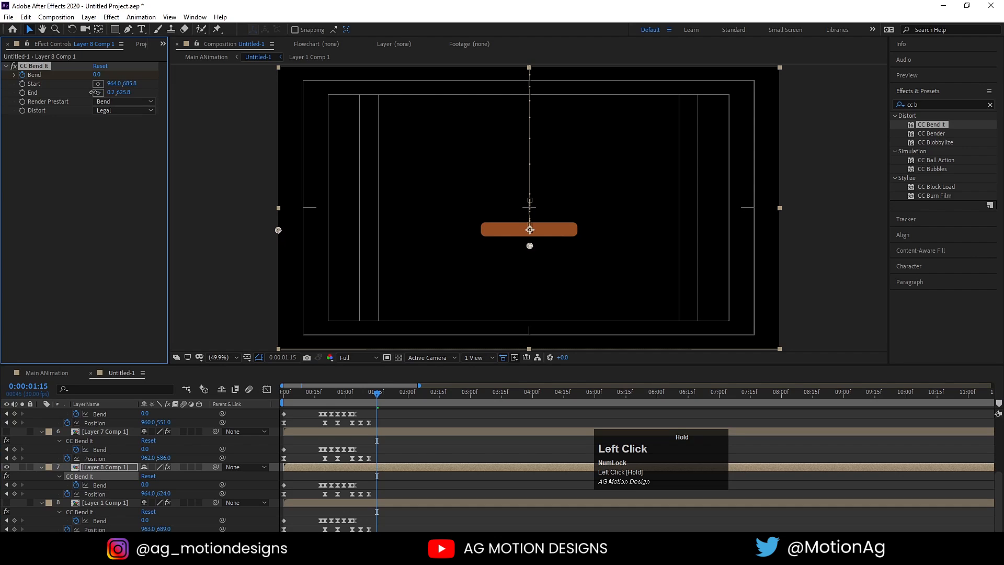
left_click_drag(125, 92, 94, 85)
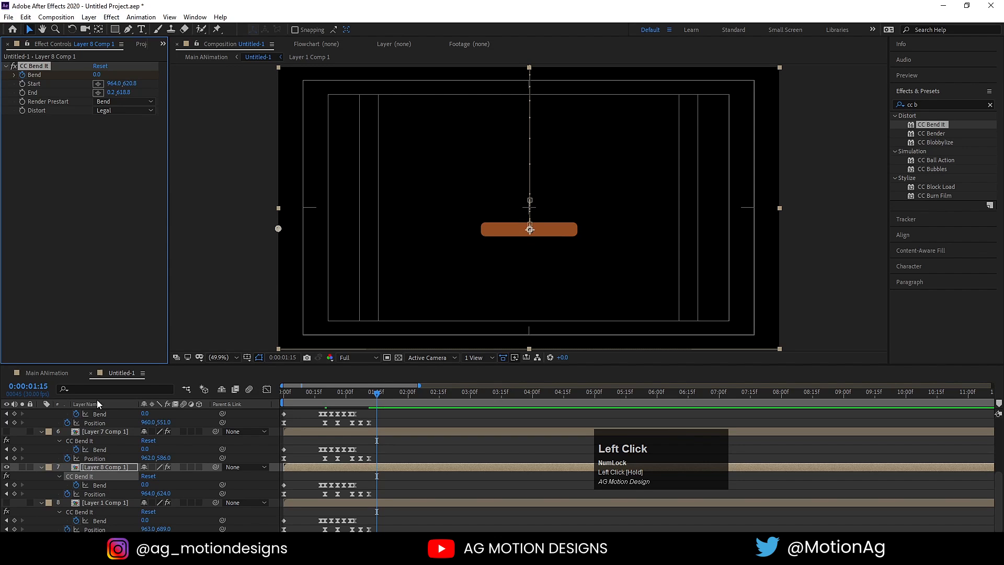
- Show only Layer 7 Comp 1 and move its CC Bend It points to about End 0.2, 588.6 and Start 964.0, 585.6
left_click(5, 431)
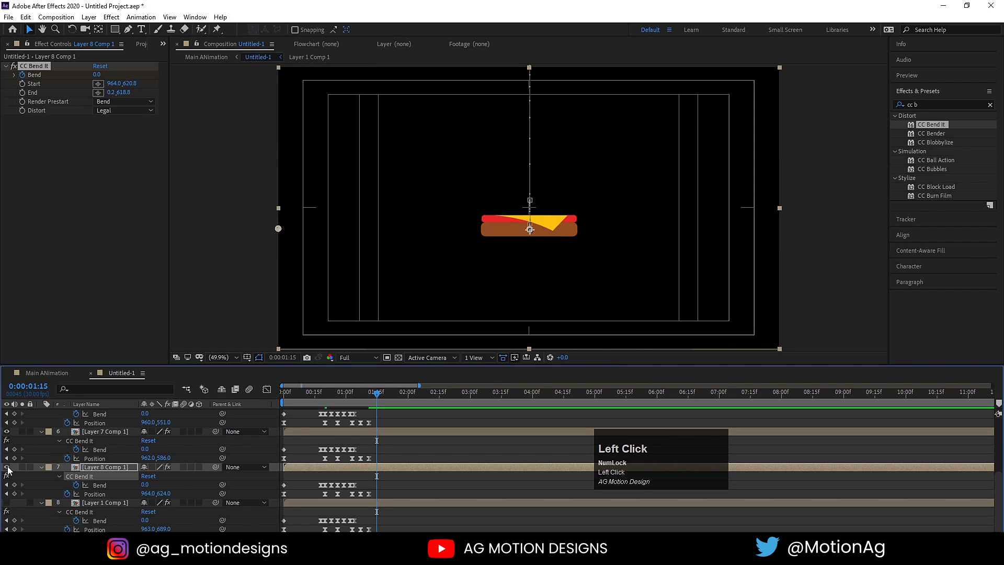
left_click(6, 466)
left_click(96, 432)
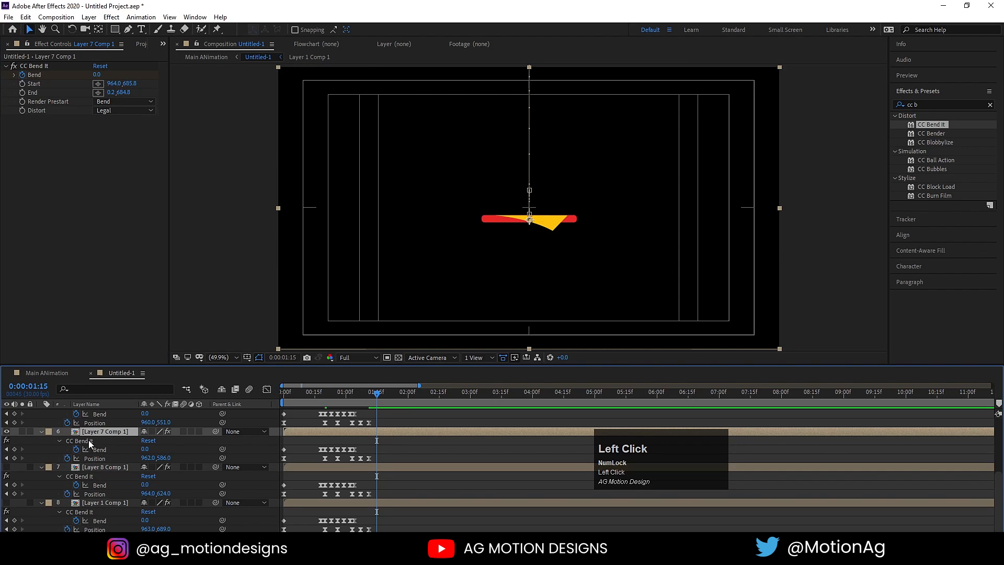
left_click(90, 442)
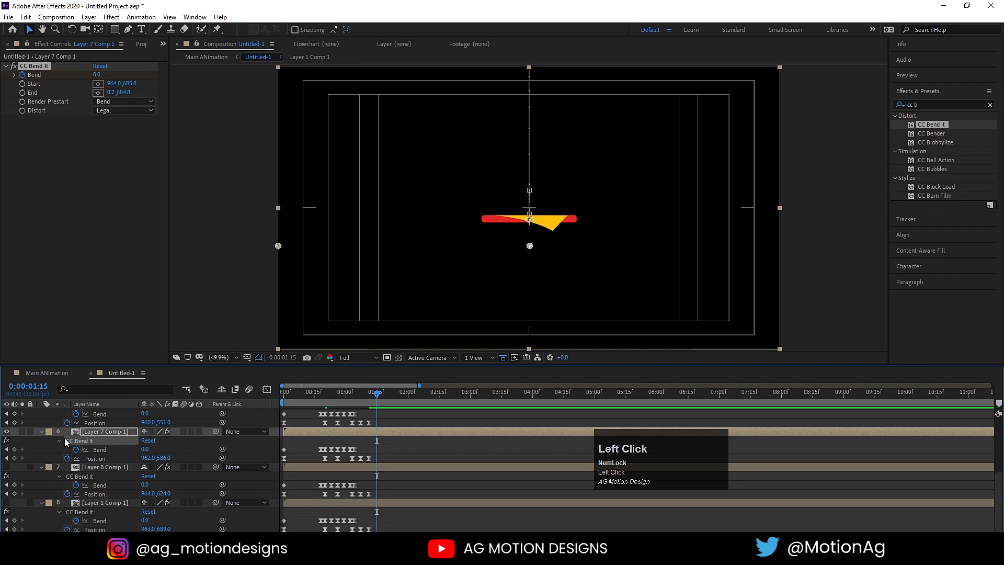
left_click_drag(279, 246, 278, 226)
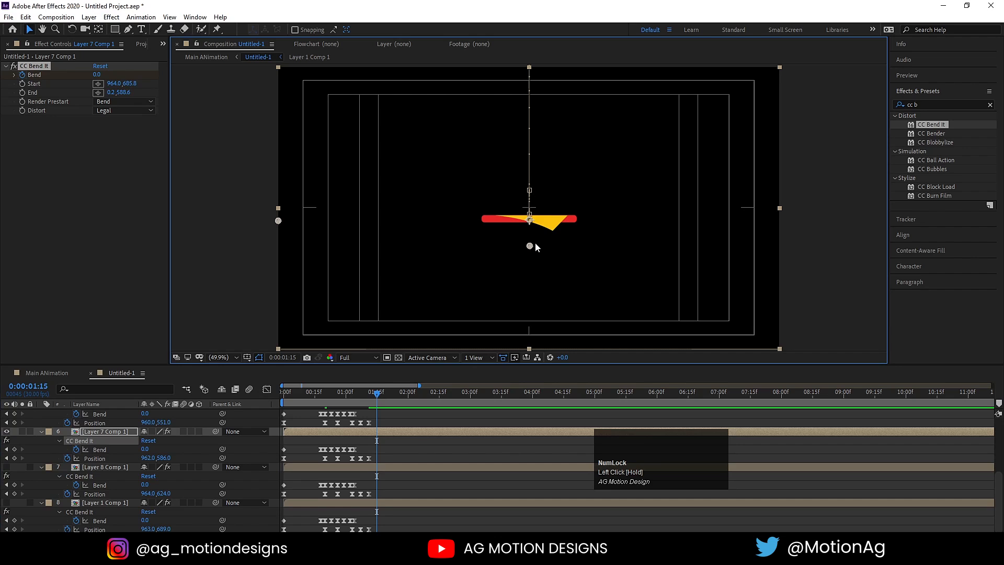
left_click_drag(530, 246, 530, 220)
- Show only Layer 6 Comp 1 and move its CC Bend It points to about Start 964.0, 533.5 and End 0.2, 548.5
left_click(6, 432)
scroll(21, 444, "up", 2)
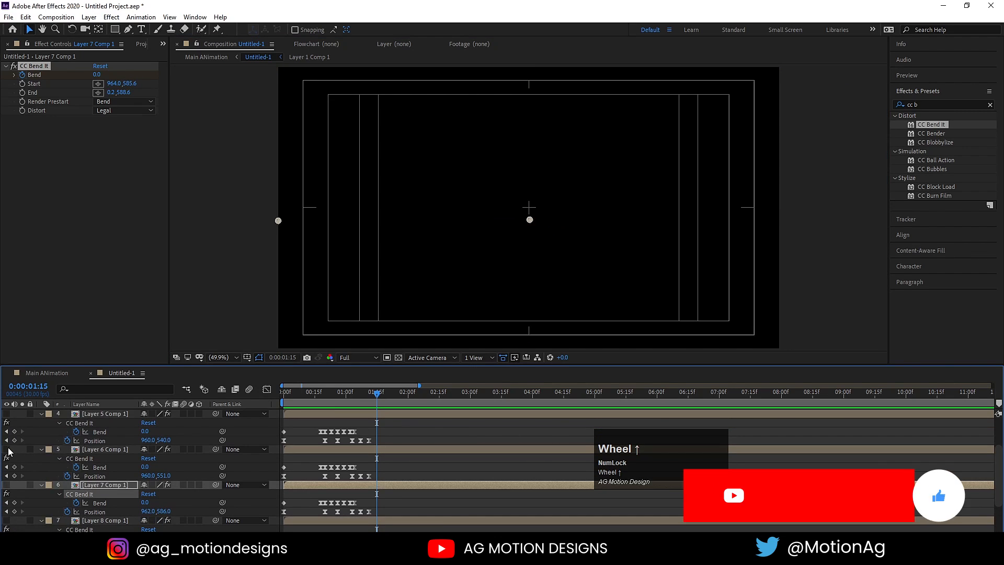
left_click(7, 449)
left_click(85, 449)
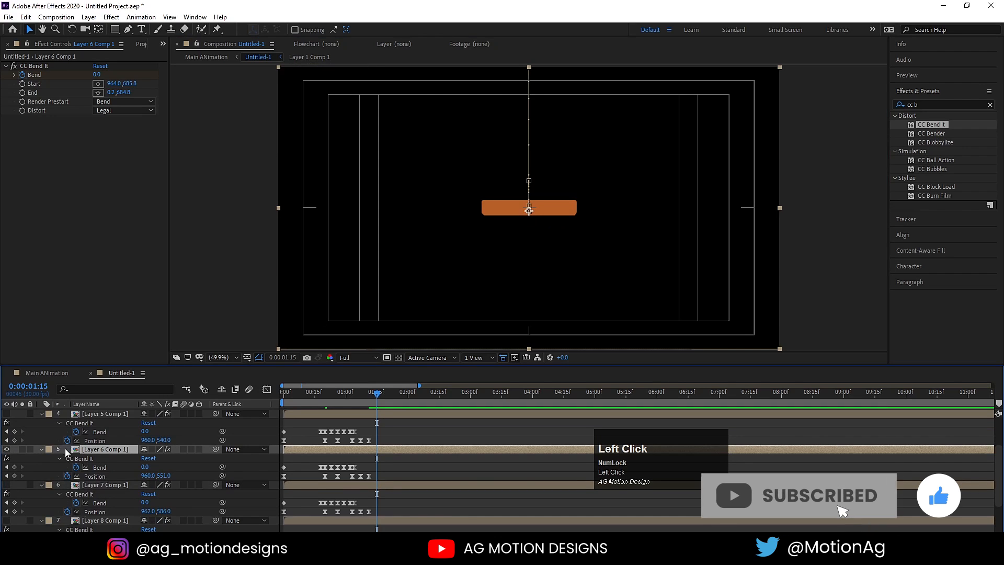
left_click(78, 459)
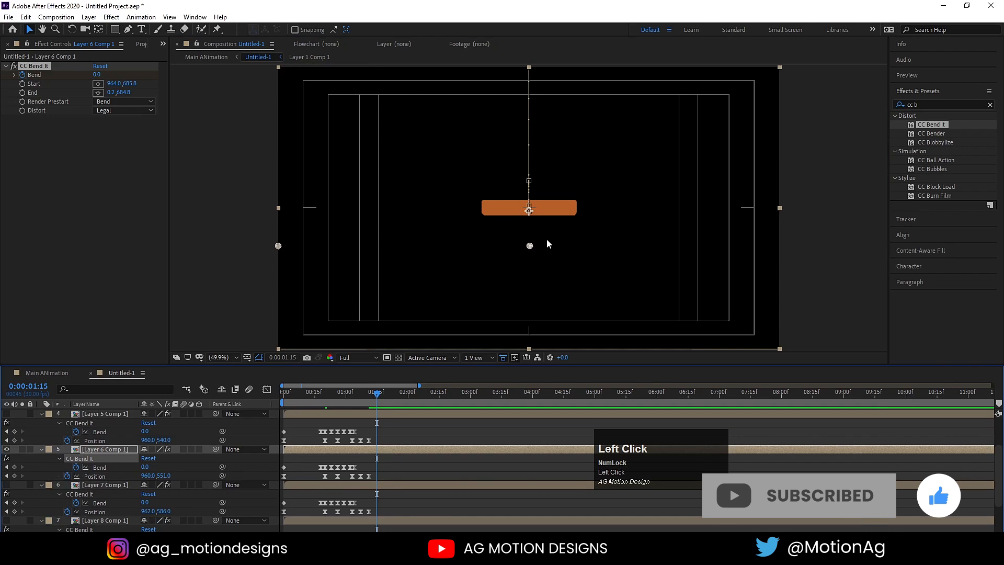
left_click_drag(529, 246, 528, 206)
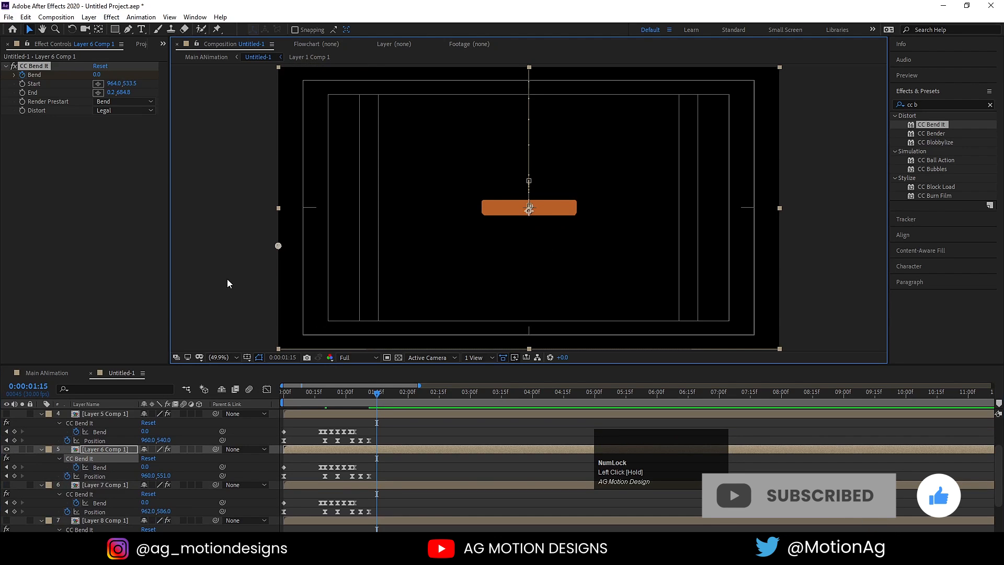
left_click_drag(279, 248, 278, 211)
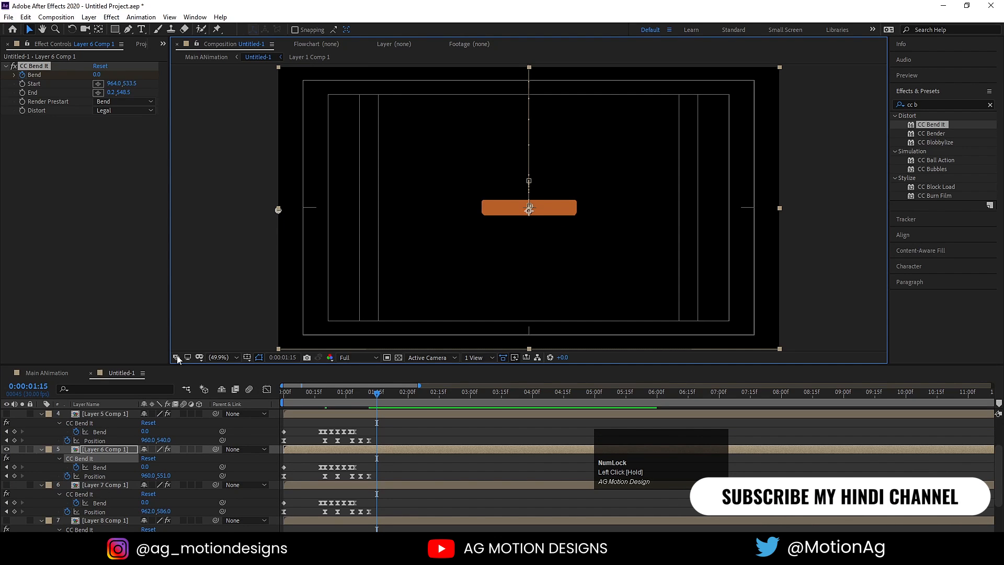
- Show only Layer 5 Comp 1 and move its CC Bend It points to about Start 964.0, 521.5 and End 0.2, 538.5
scroll(116, 485, "up", 3)
left_click(6, 465)
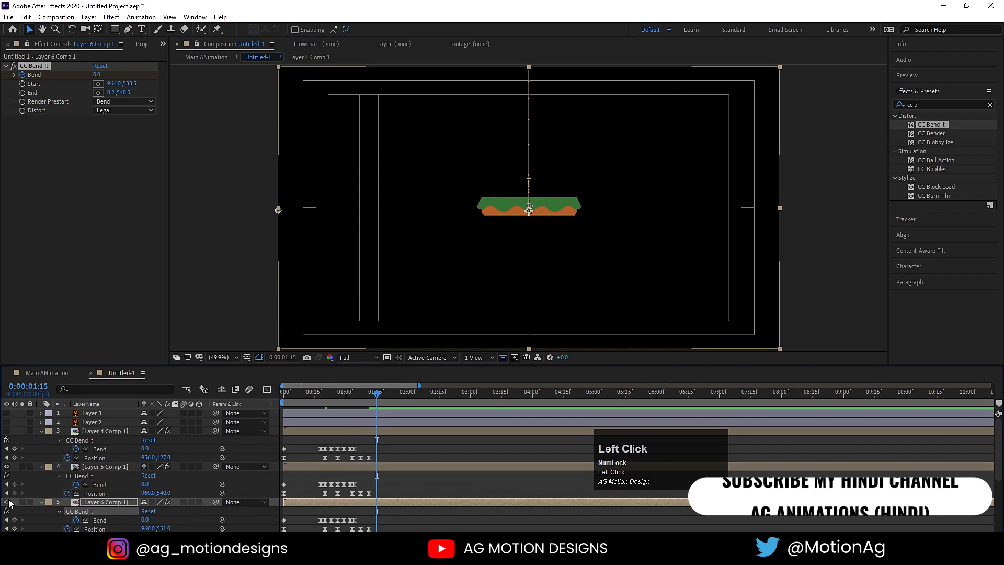
left_click(6, 501)
left_click(105, 466)
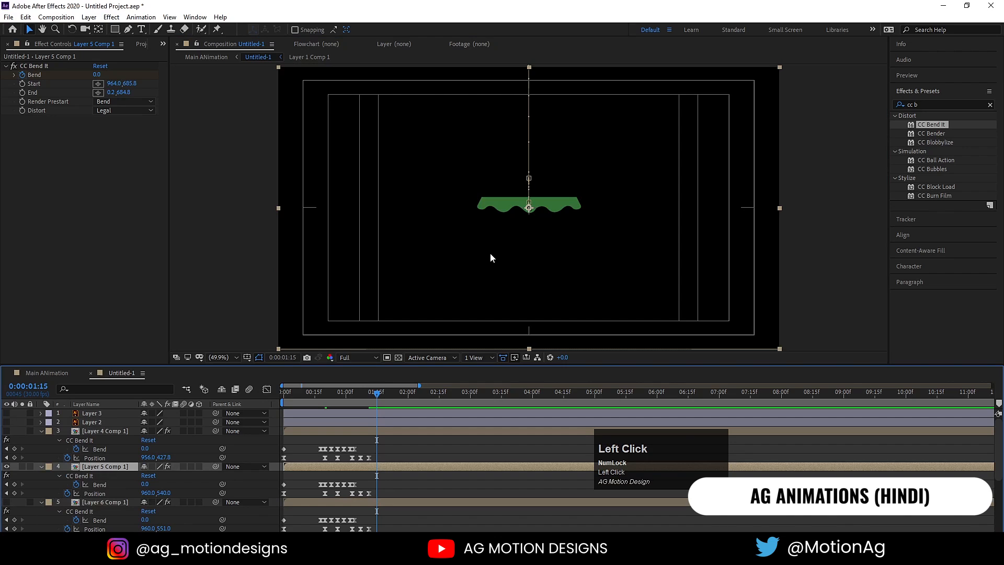
left_click(102, 476)
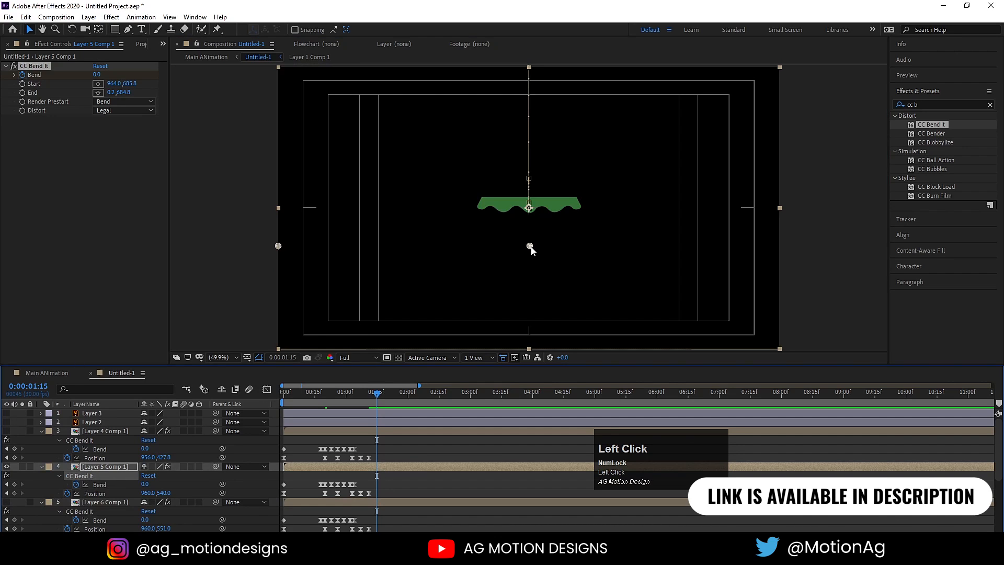
left_click_drag(531, 250, 531, 207)
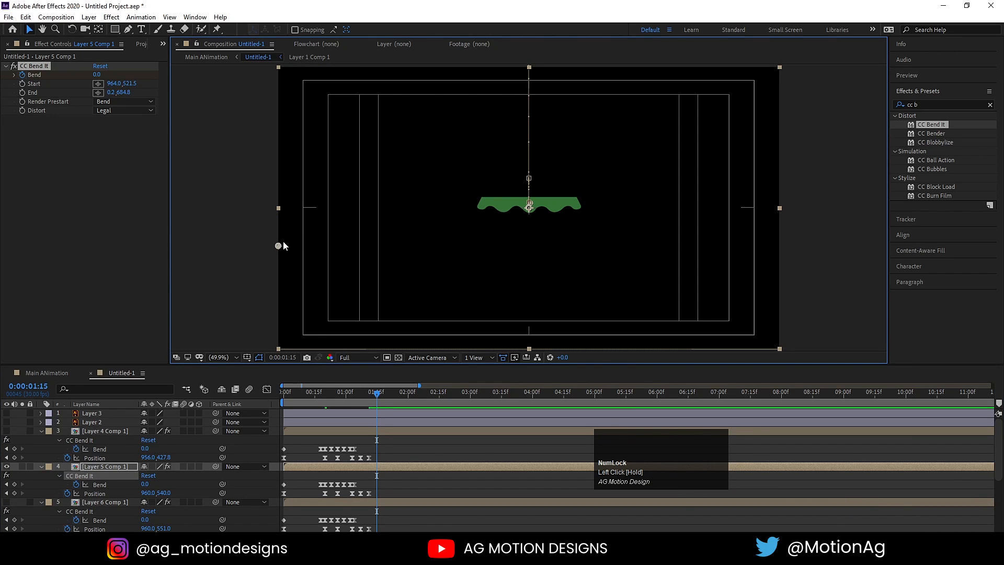
left_click_drag(278, 245, 278, 208)
- Show only Layer 4 Comp 1 and move its CC Bend It points to about Start 964.0, 441.3 and End 0.2, 442.3
left_click(7, 466)
left_click(7, 430)
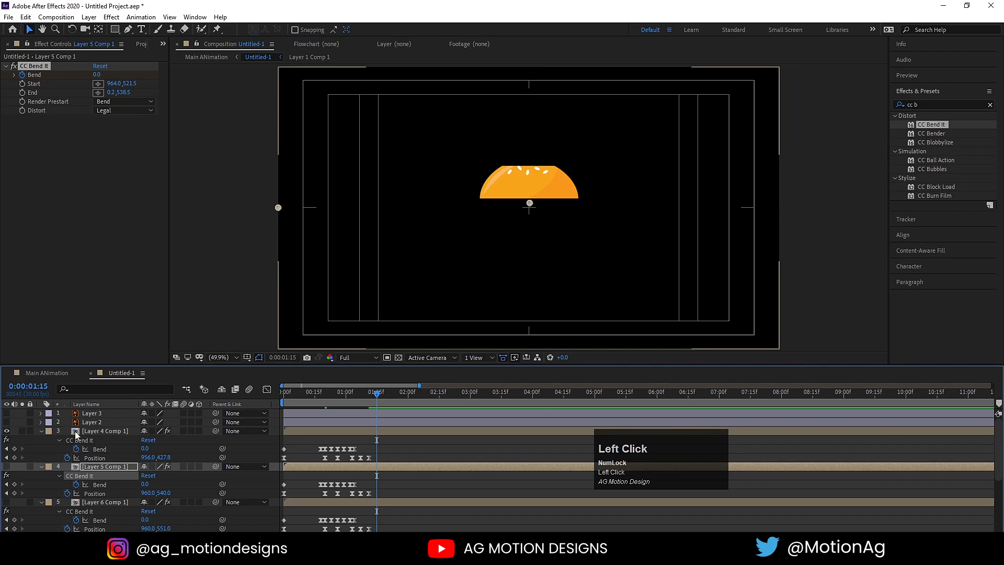
left_click(102, 431)
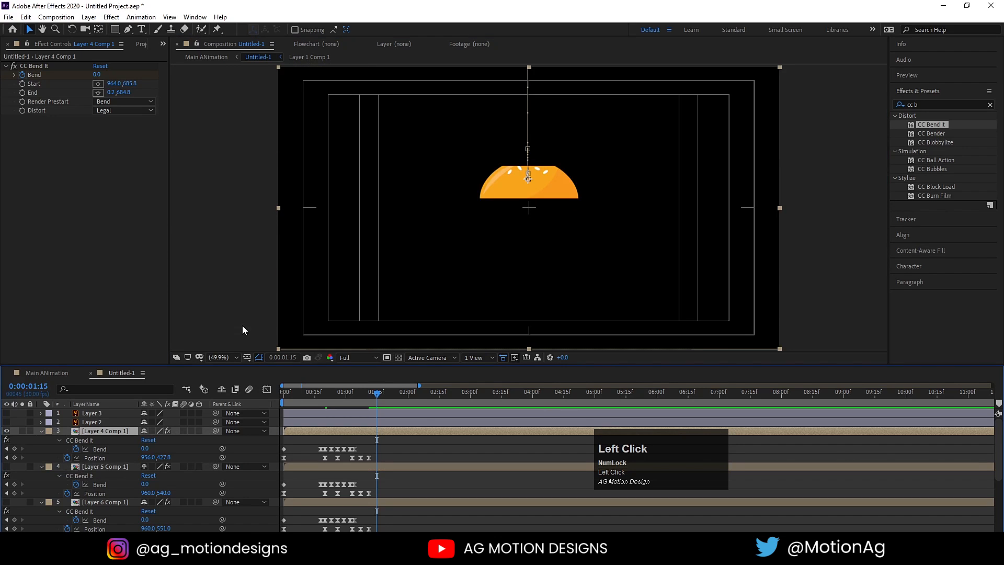
left_click(86, 441)
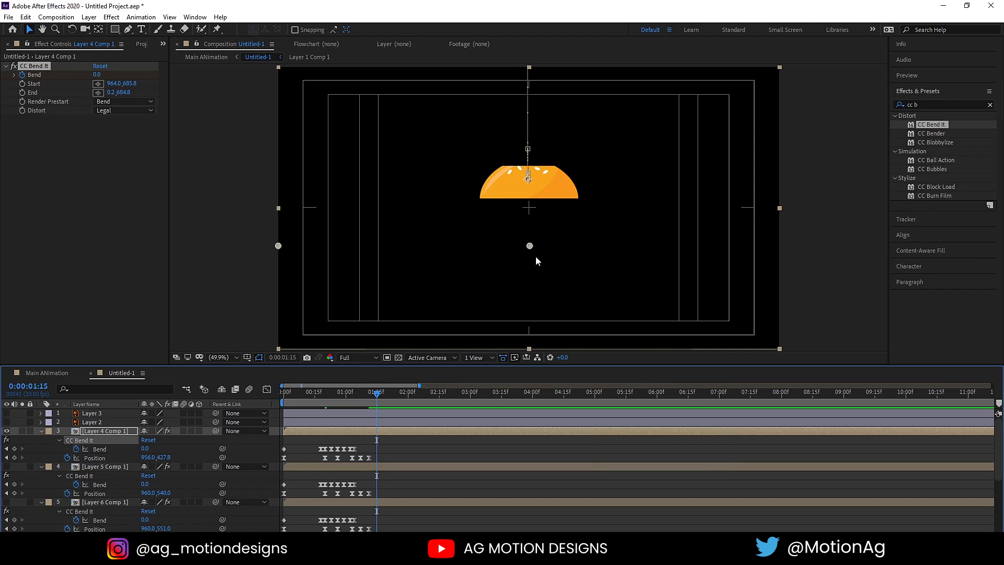
left_click_drag(529, 246, 528, 181)
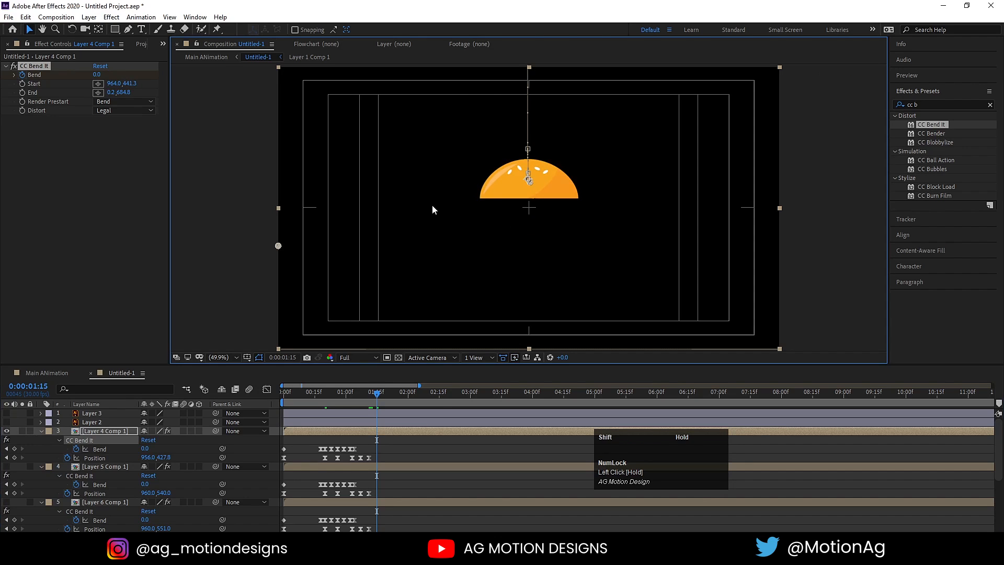
left_click_drag(278, 246, 278, 184)
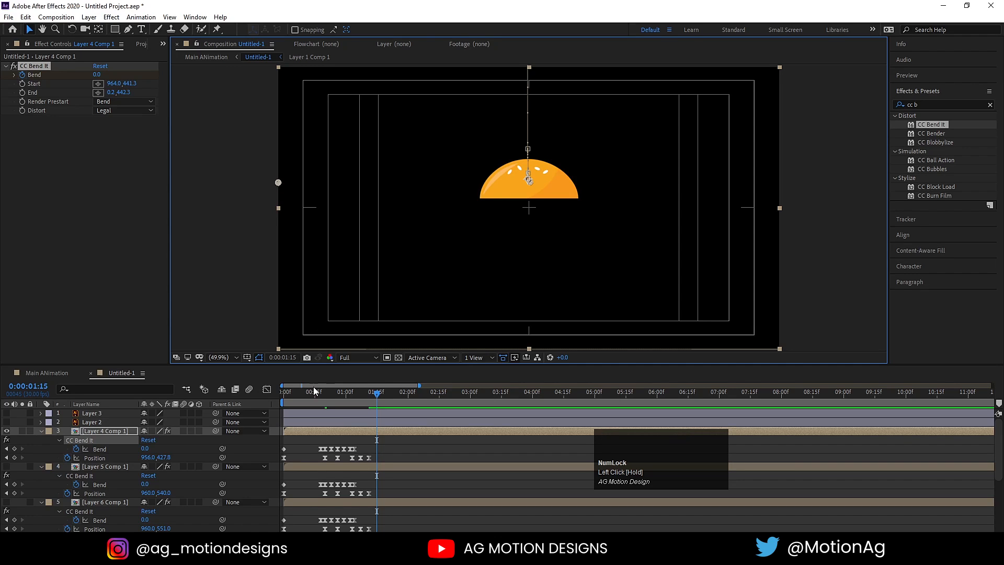
- Preview the top bun's fall from the start of the composition and return to the first frame
left_click(284, 392)
key("space")
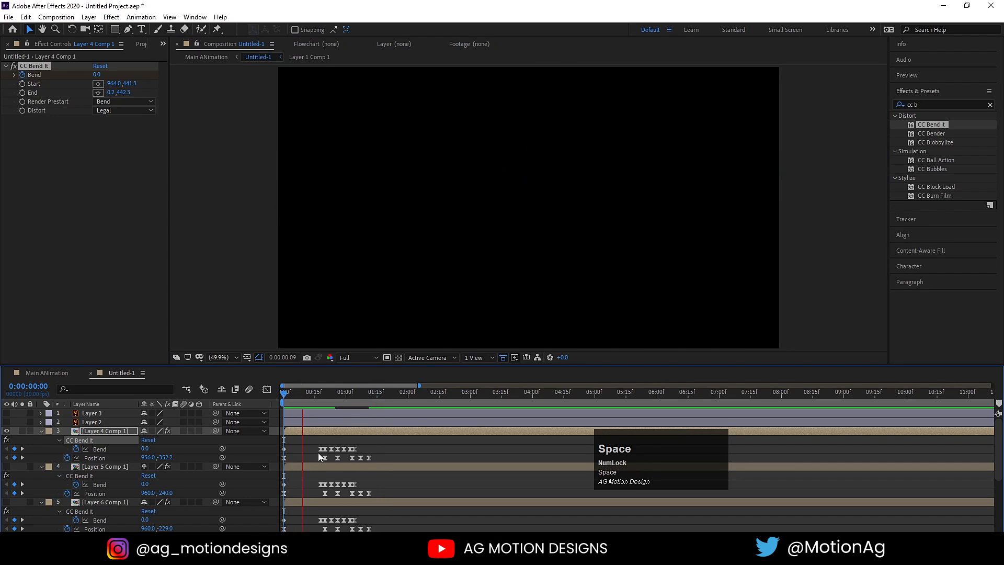
key("space")
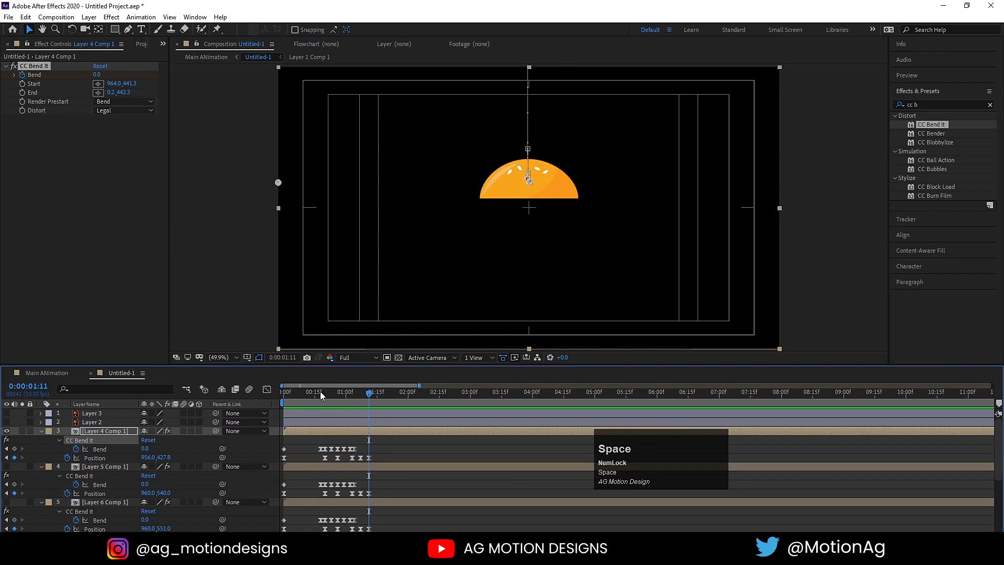
left_click(284, 392)
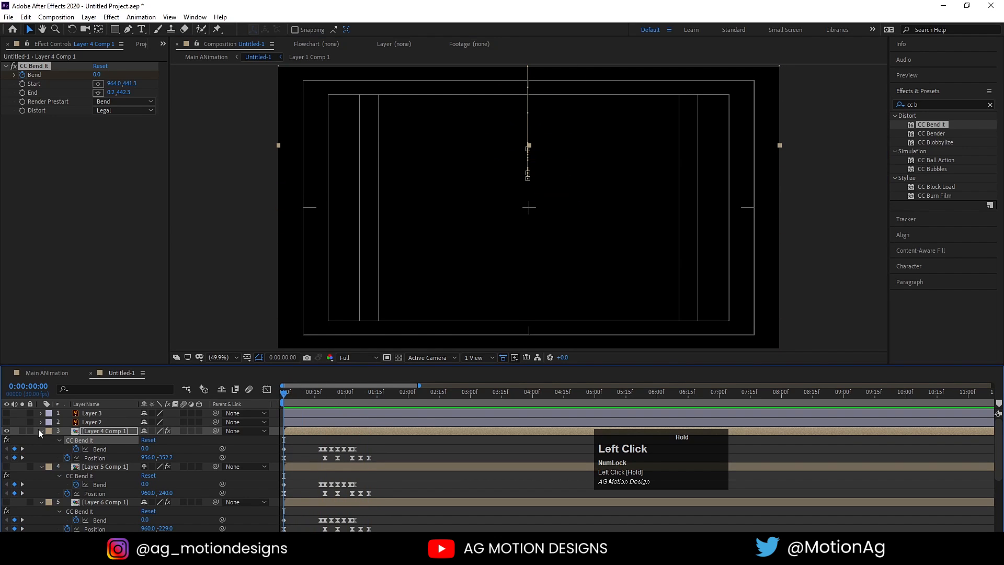
- Show all the burger ingredient layers again with their keyframed properties collapsed, and preview the animation from the start
left_click(7, 467)
scroll(16, 507, "down", 4)
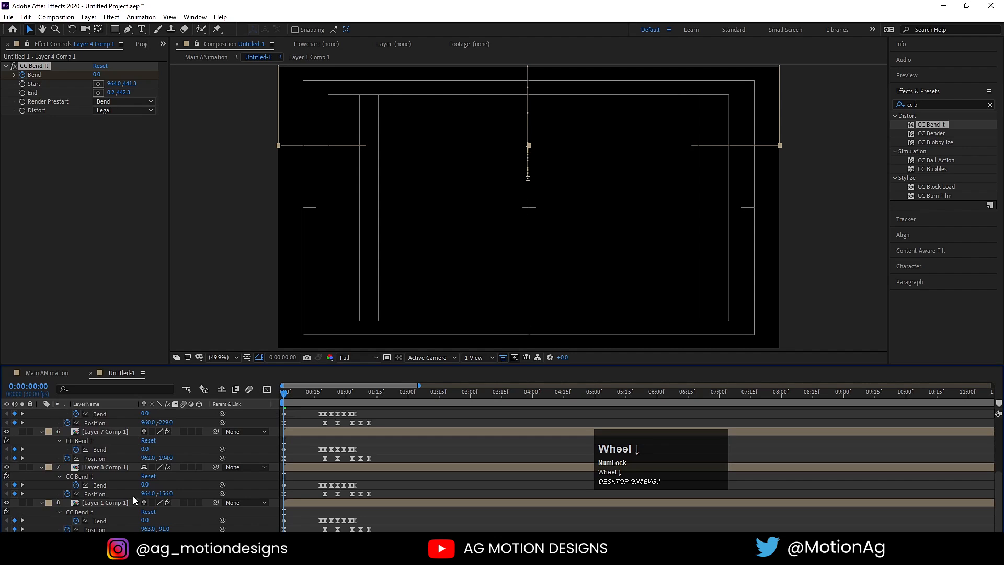
left_click(298, 469)
key("u")
key("space")
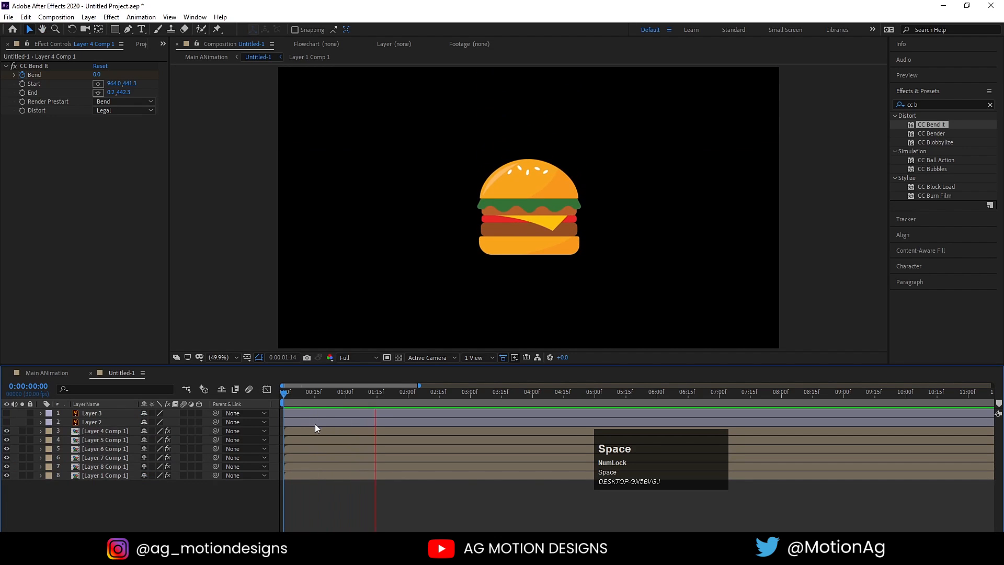
left_click(294, 401)
left_click_drag(295, 401, 280, 408)
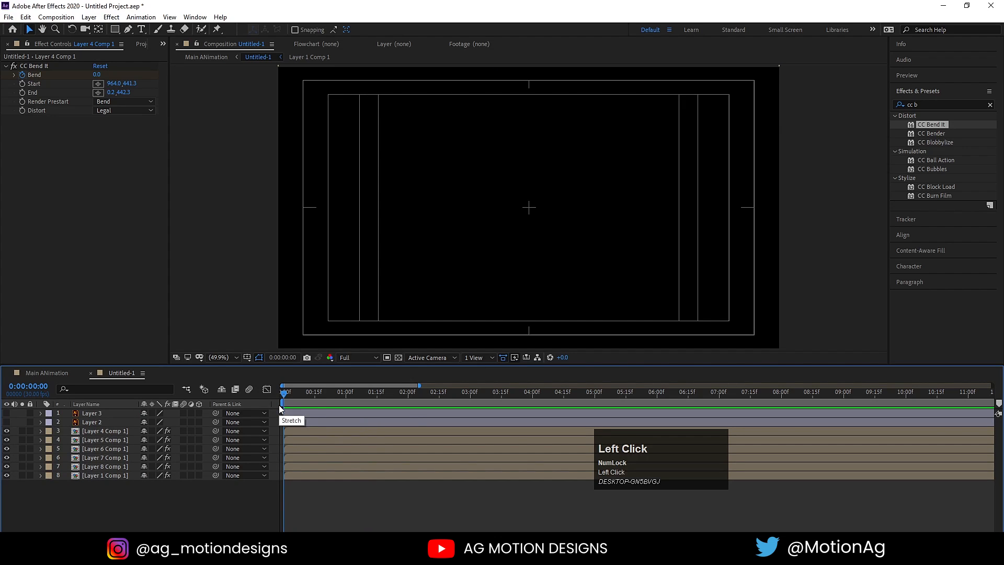
- Shift Layer 8 Comp 1 to start at 0:00:00:20 and Layer 7 Comp 1 to start at 0:00:01:10
key("equal")
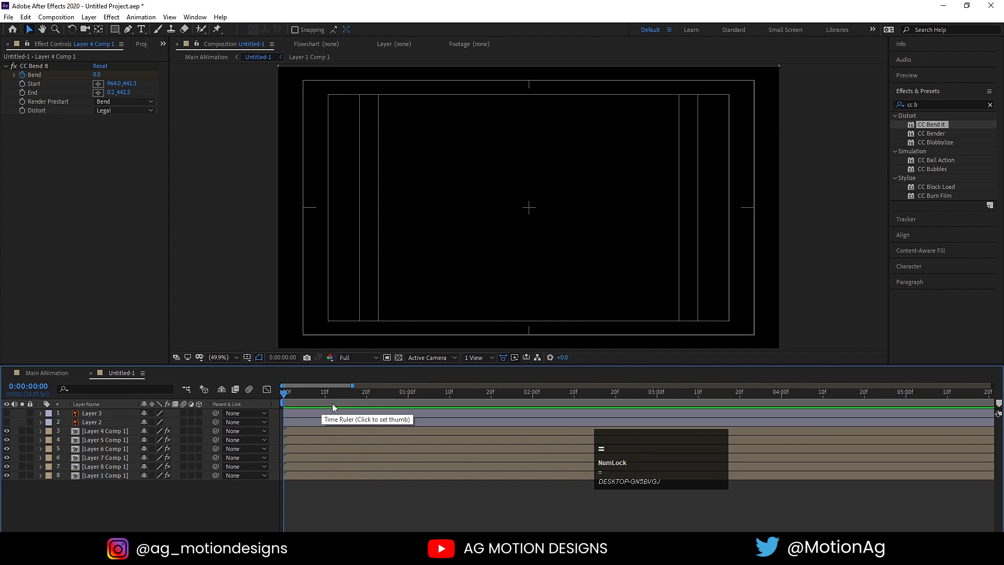
left_click(366, 393)
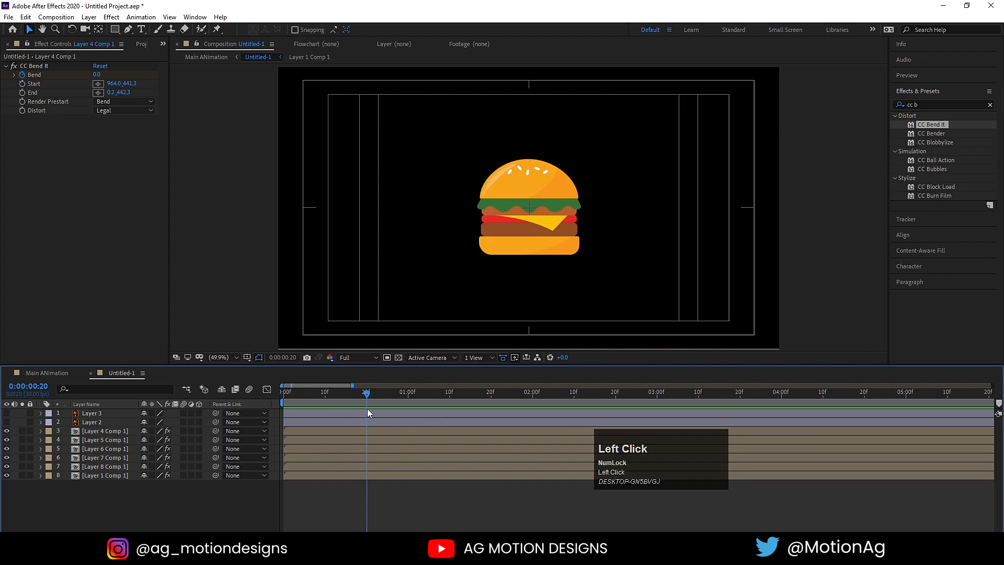
left_click(359, 467)
key("alt+bracketleft")
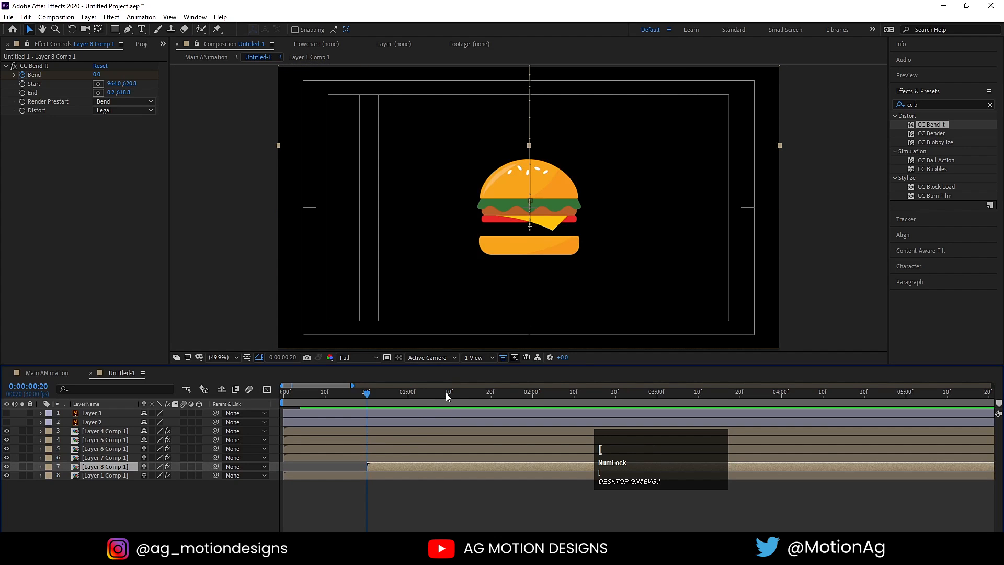
left_click(448, 391)
left_click(452, 456)
key("alt+bracketleft")
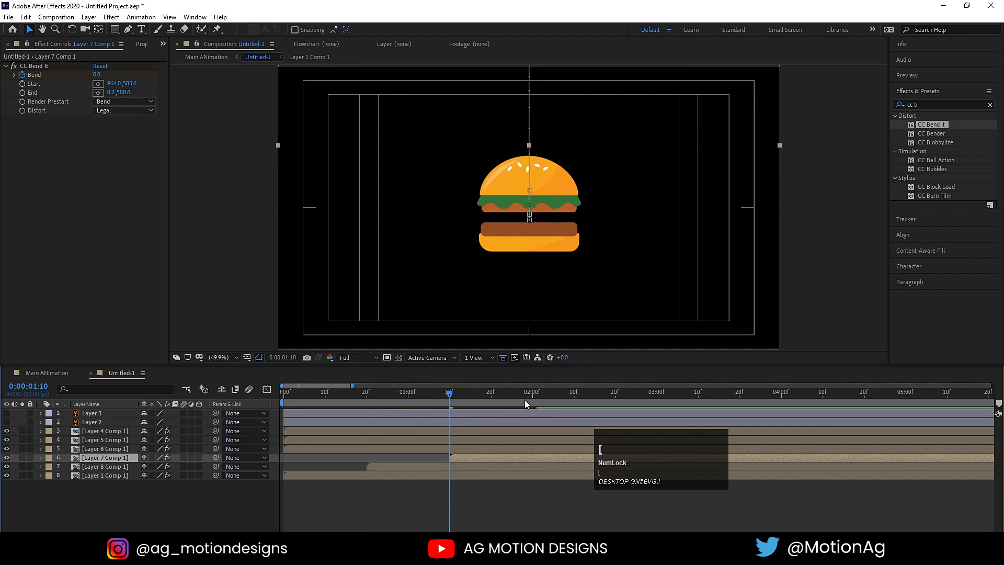
- Shift Layer 6 Comp 1 to start at 0:00:02:00, Layer 5 Comp 1 at 0:00:02:20 and Layer 4 Comp 1 at 0:00:03:10
left_click(532, 393)
left_click(531, 449)
key("alt+bracketleft")
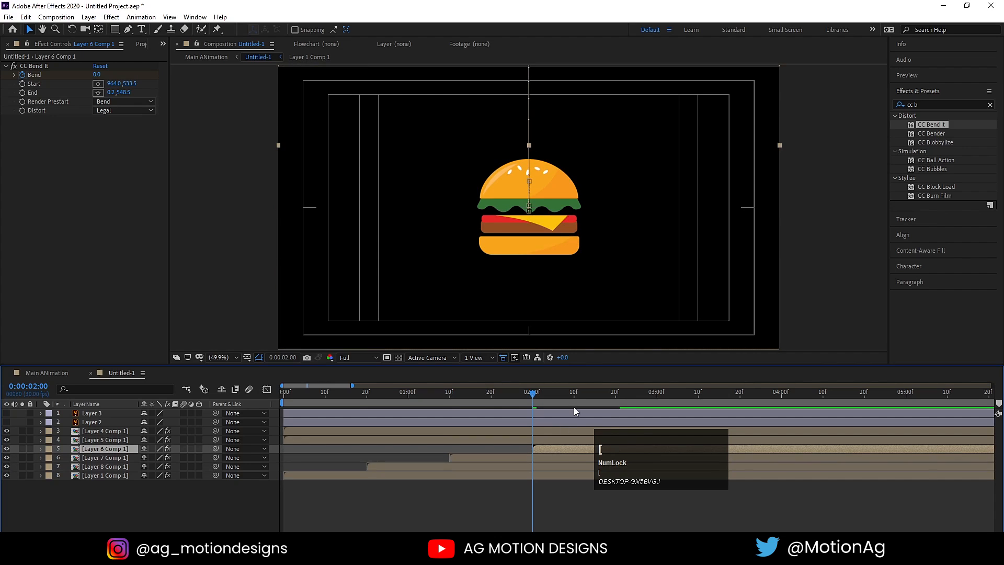
left_click(614, 391)
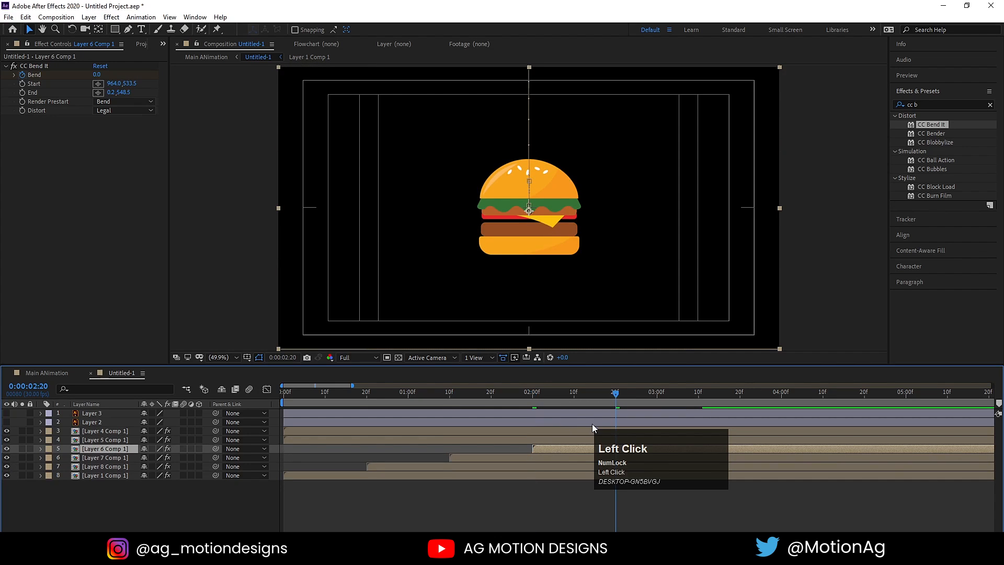
left_click(549, 441)
key("alt+bracketleft")
left_click(698, 395)
left_click(741, 429)
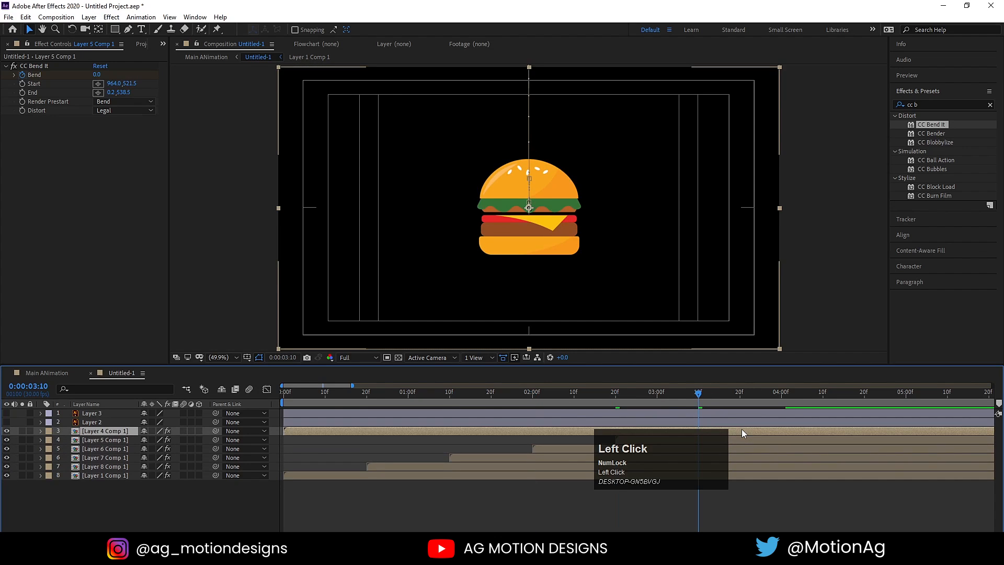
key("alt+bracketleft")
- Preview the staggered ingredient drops from the first frame
key("minus")
key("minus")
left_click(290, 396)
key("space")
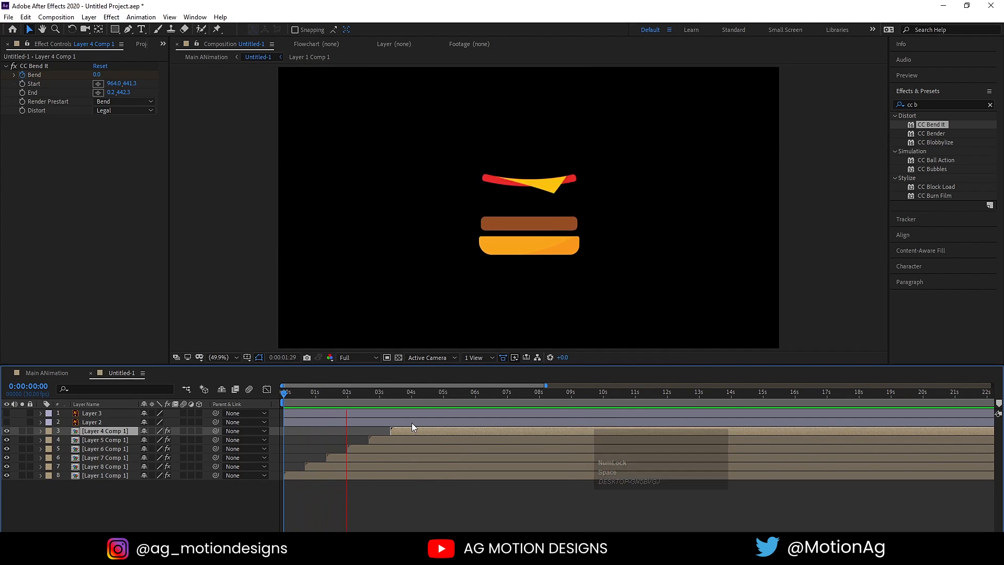
key("space")
left_click(278, 396)
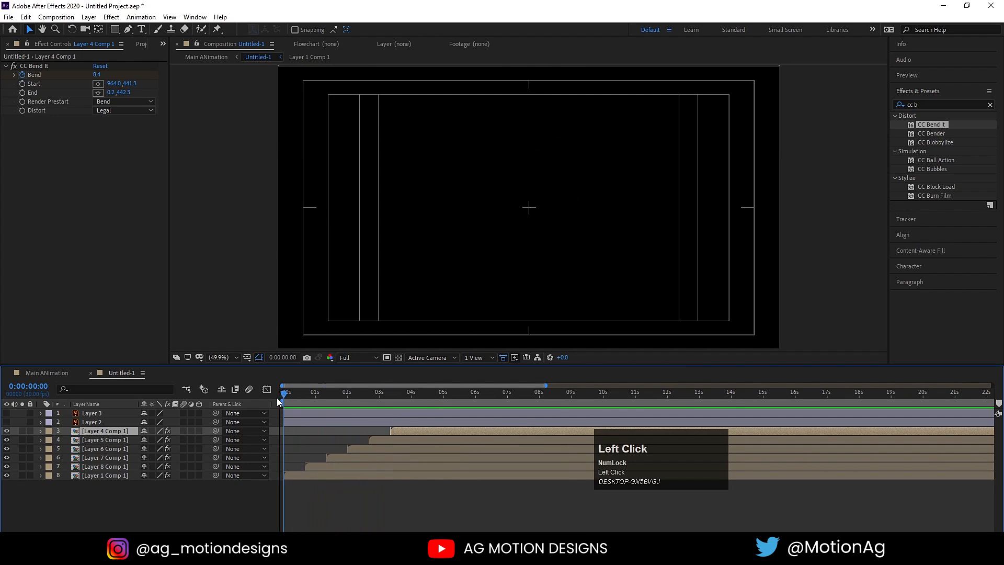
- Shift Layer 8 Comp 1 to start at about 0:00:00:09 and Layer 7 Comp 1 to start at 0:00:00:20
key("equal")
key("equal")
left_click_drag(391, 465, 345, 469)
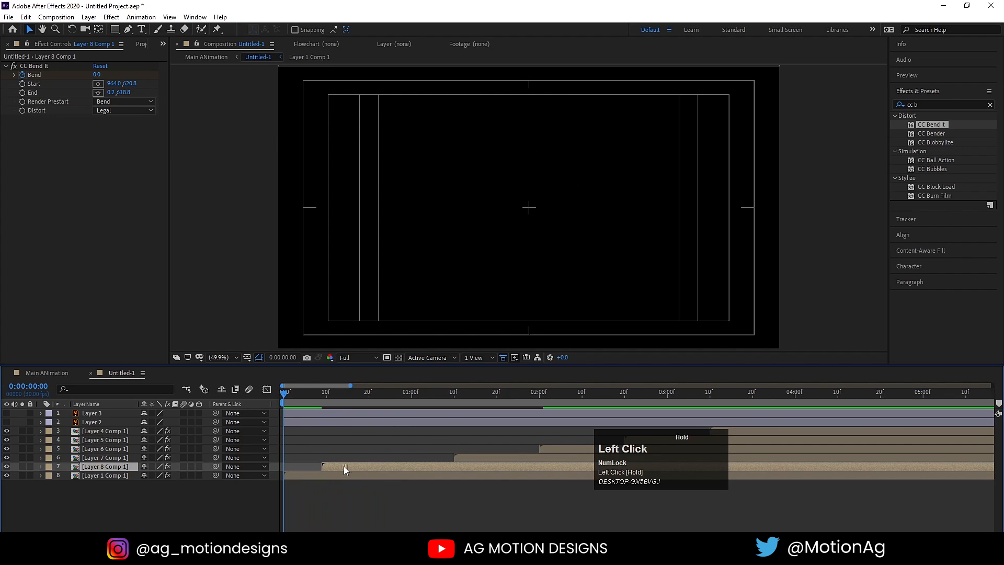
left_click(368, 393)
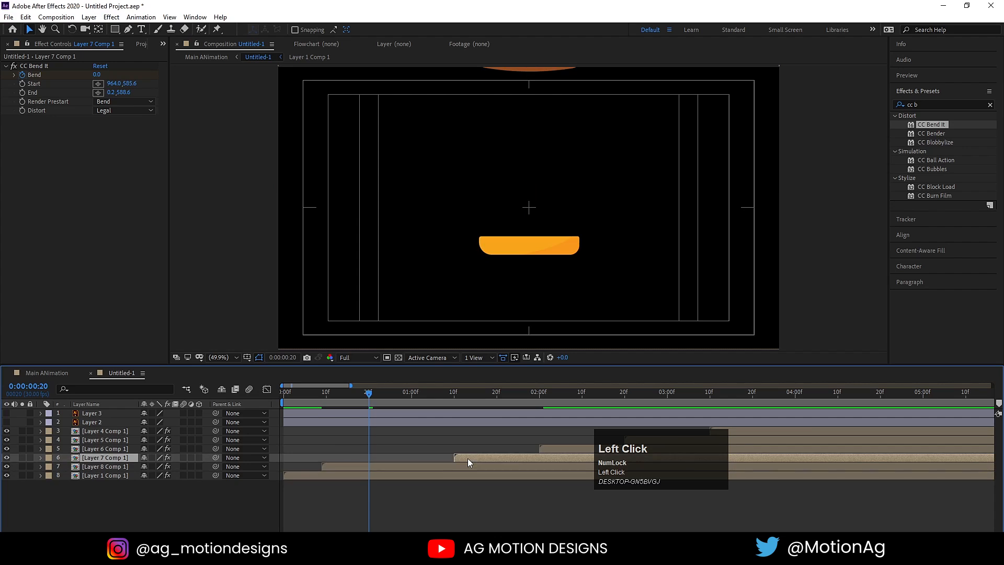
left_click_drag(468, 458, 381, 458)
- Shift Layer 6 Comp 1 to start at 0:00:01:00
left_click(412, 392)
left_click(131, 448)
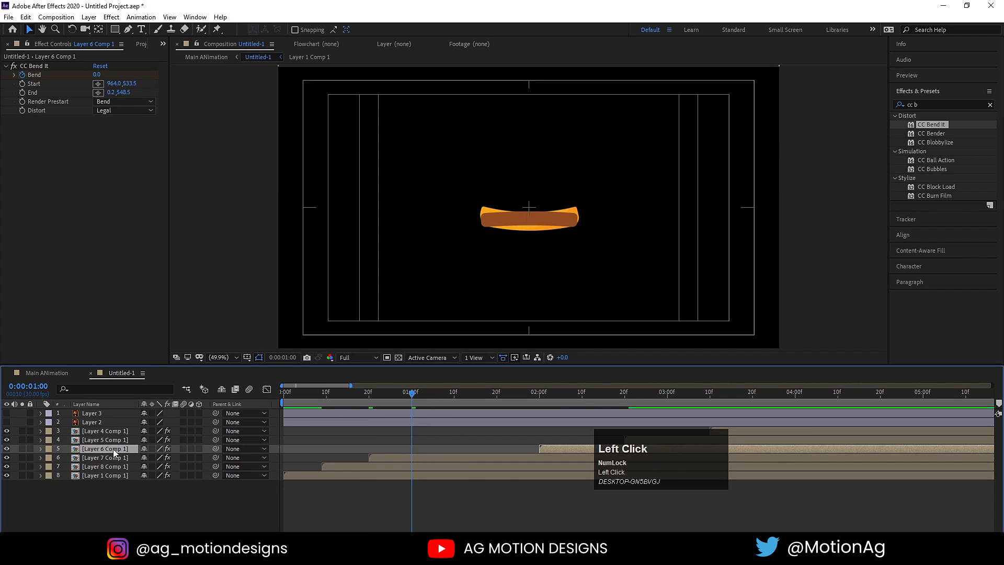
key("bracketleft")
- Shift Layer 4 Comp 1 to start at 0:00:01:10
left_click(452, 393)
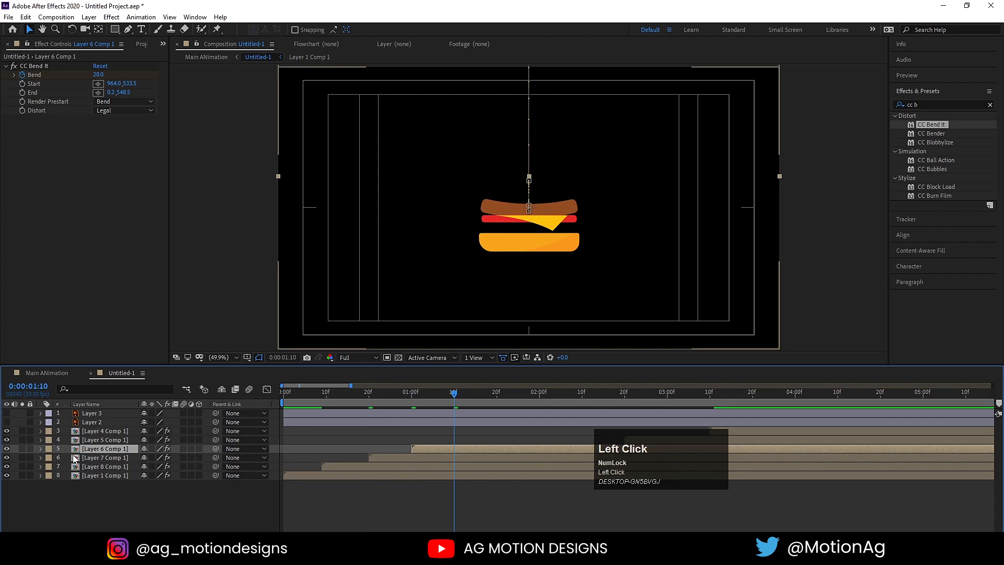
left_click(104, 431)
key("bracketleft")
left_click(497, 393)
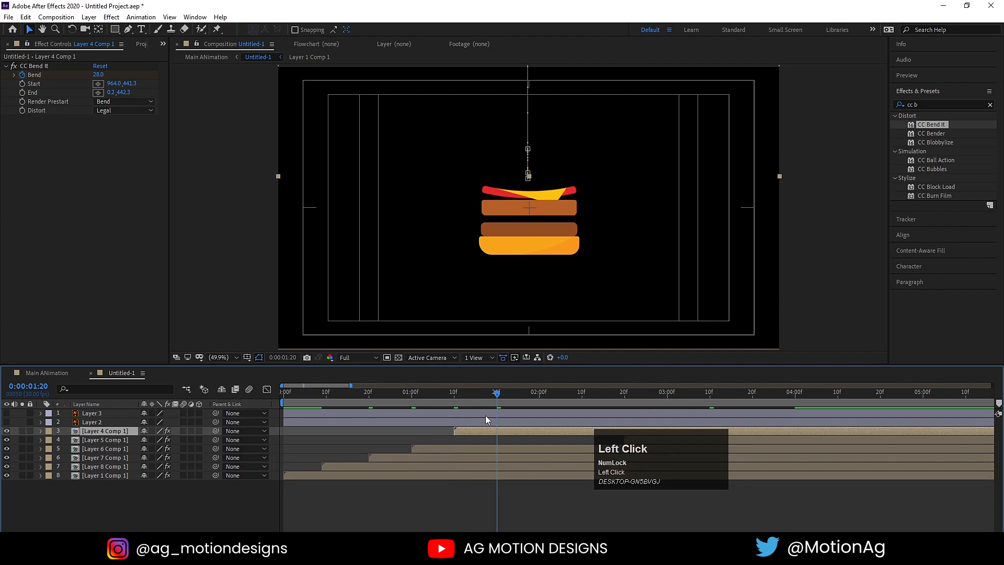
- Shift Layer 5 Comp 1 to start at 0:00:01:10 and Layer 4 Comp 1 to start at 0:00:01:20
left_click(454, 398)
left_click(118, 441)
key("bracketleft")
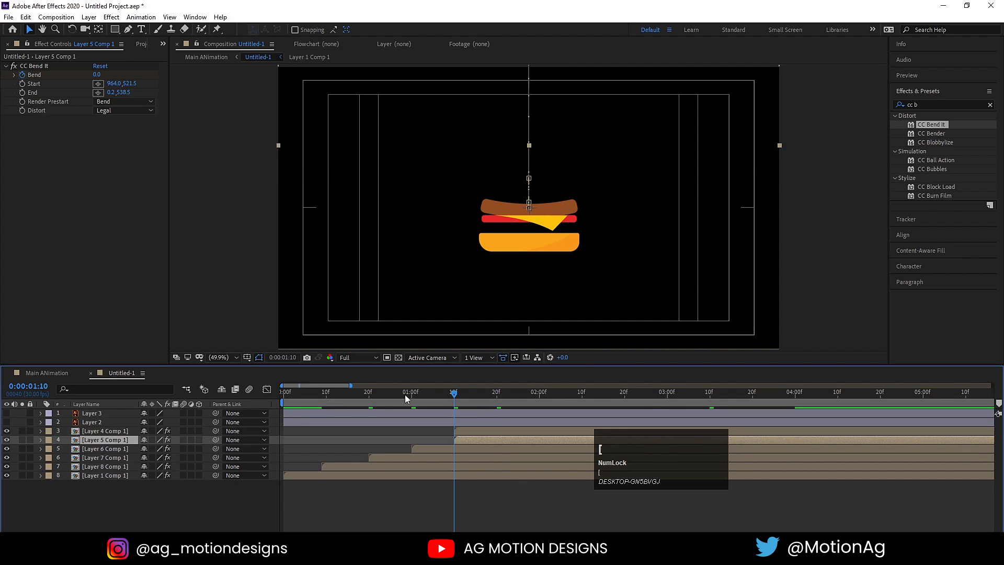
left_click(497, 394)
left_click(495, 430)
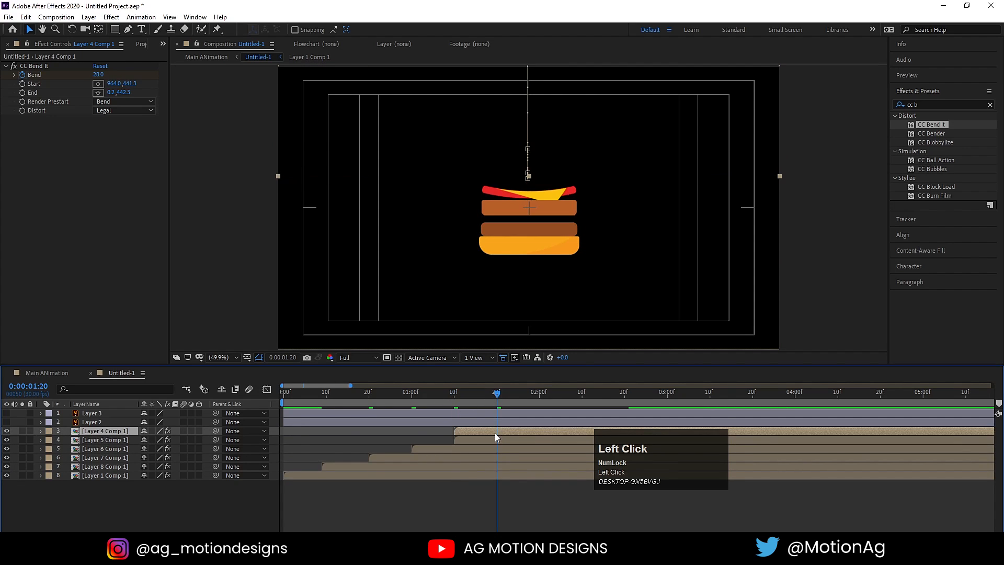
key("bracketleft")
- Play the full burger stacking animation repeatedly from the first frame to check the timing between the ingredient drops
left_click(289, 396)
key("space")
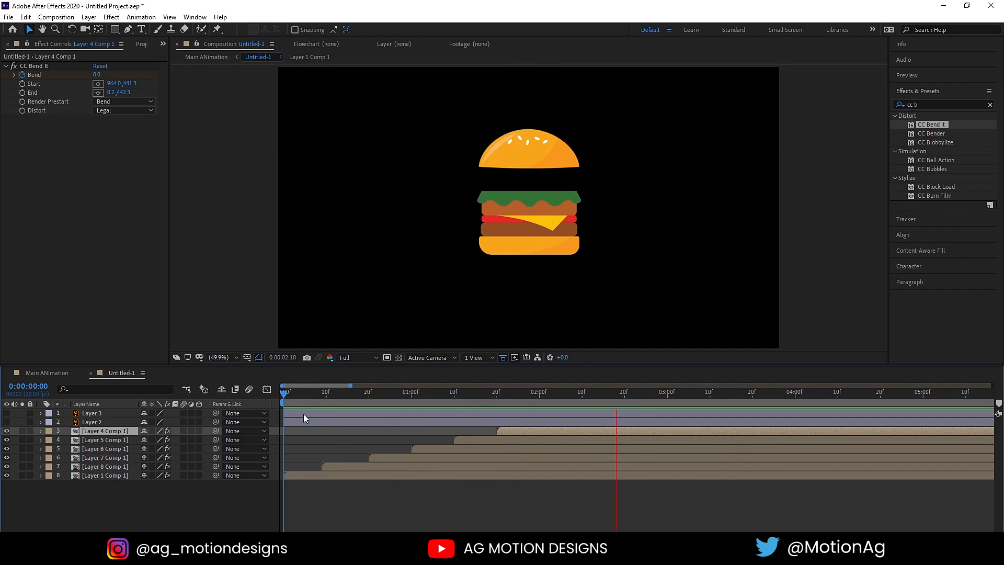
key("space")
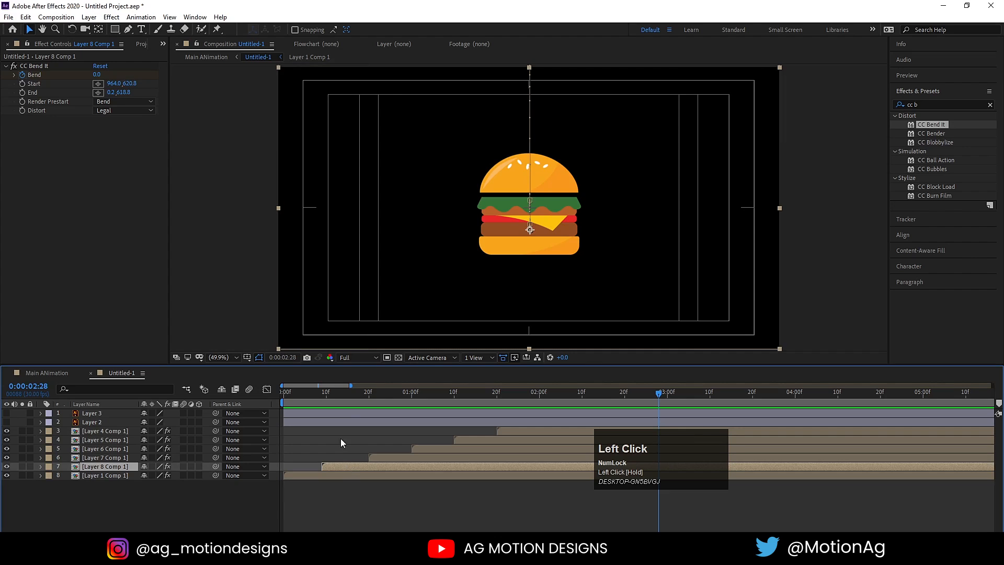
left_click_drag(325, 392, 231, 395)
key("space")
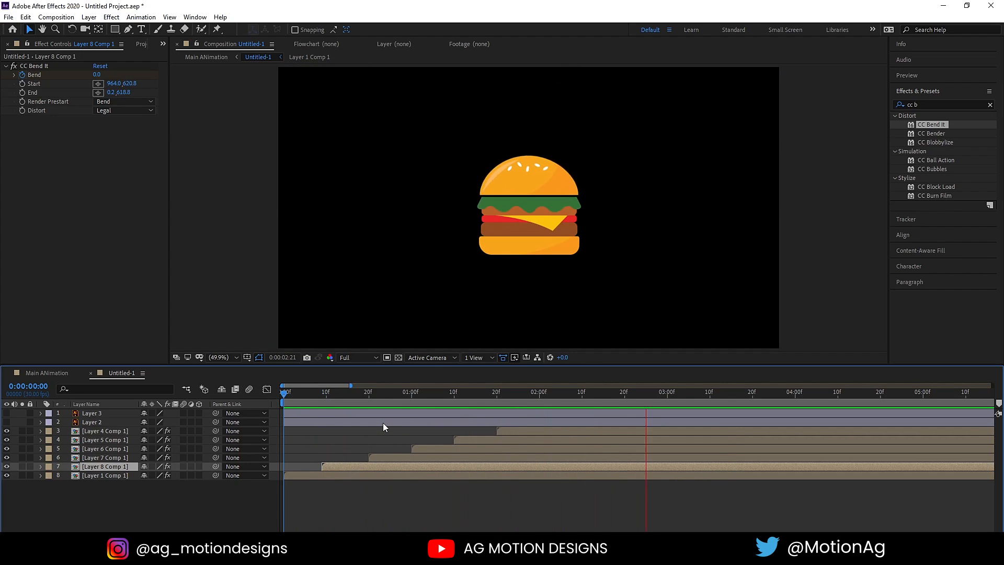
key("space")
key("minus")
key("minus")
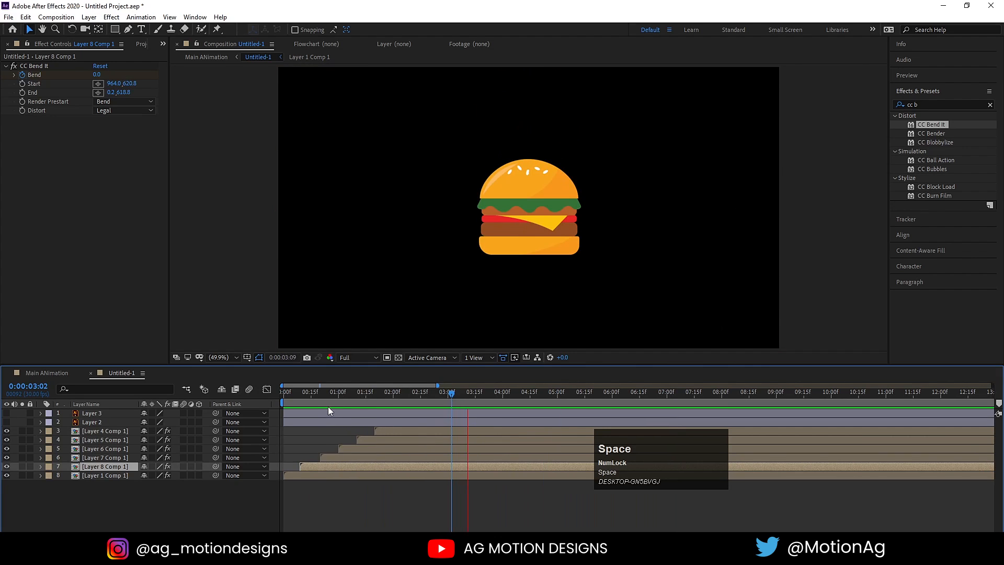
left_click_drag(328, 406, 263, 393)
key("space")
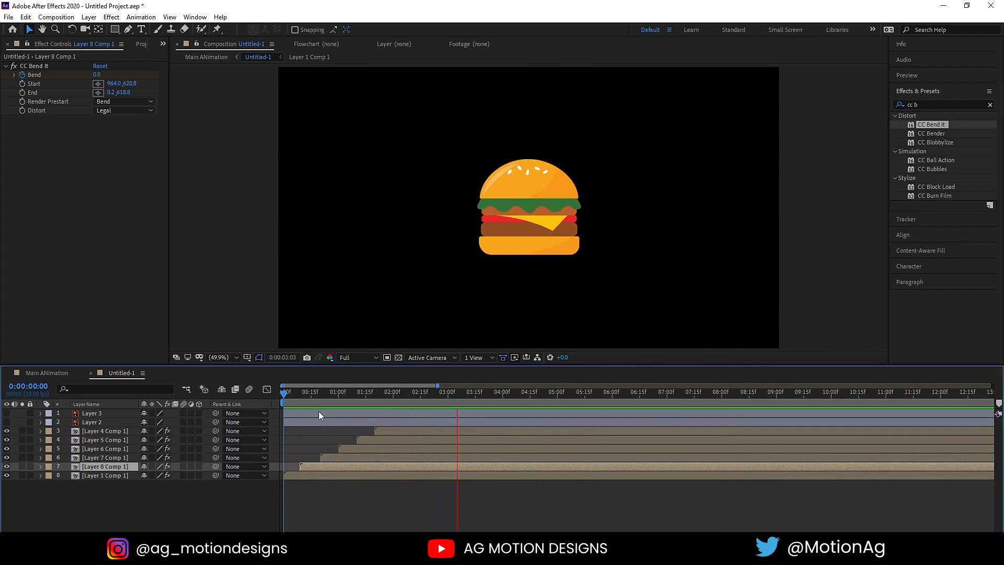
key("space")
- Add a null object to the composition
left_click(169, 513)
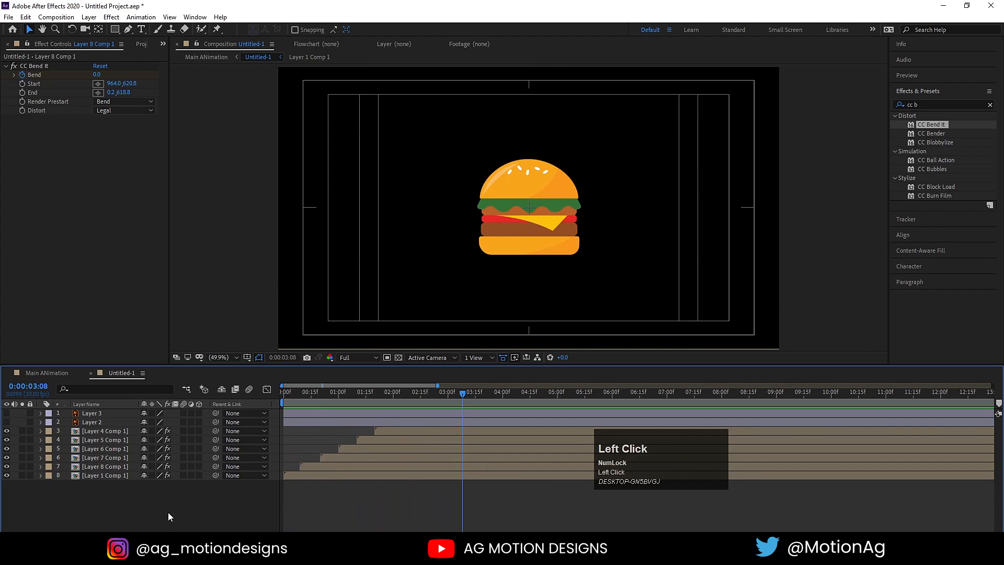
right_click(168, 512)
left_click(220, 397)
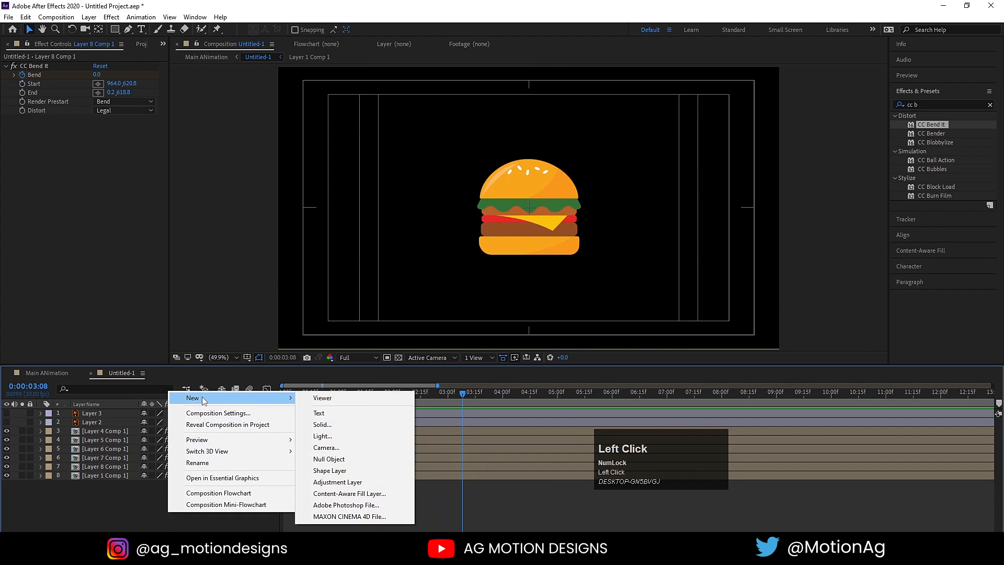
left_click(385, 459)
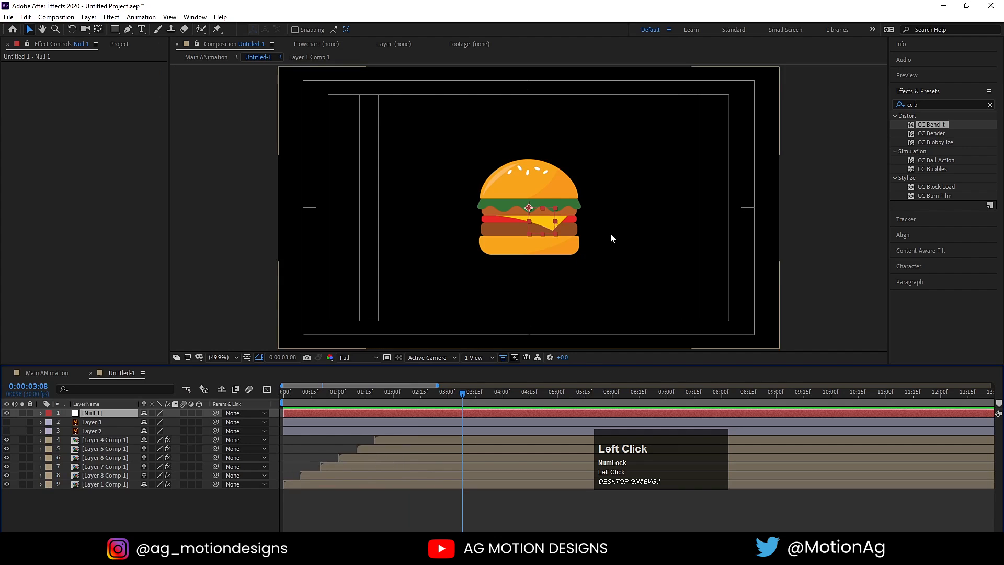
- Move the null to the burger's bottom centre, directly above the ingredient layers in the stack, and parent all six ingredient comps to it
left_click_drag(546, 223, 547, 246)
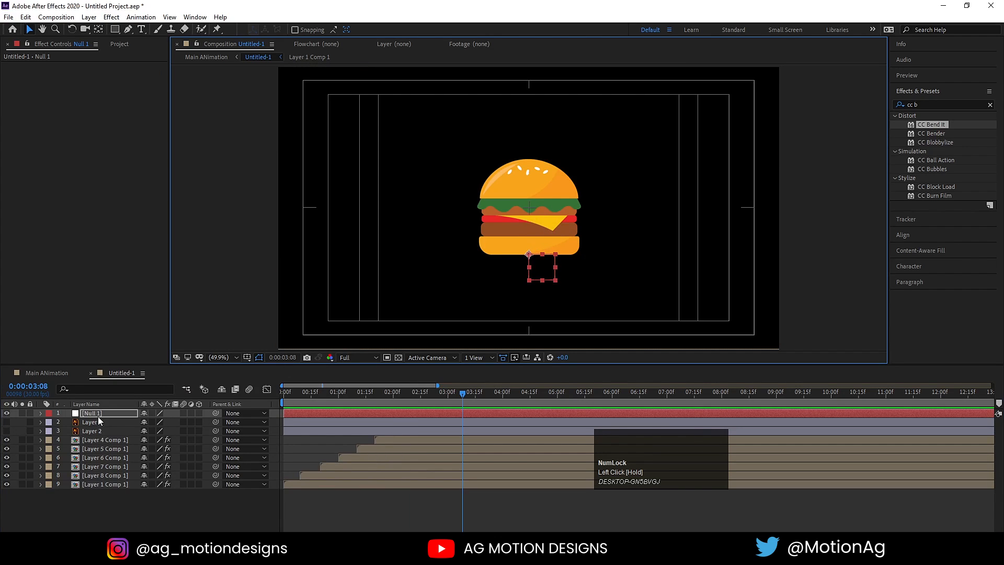
left_click_drag(86, 413, 96, 432)
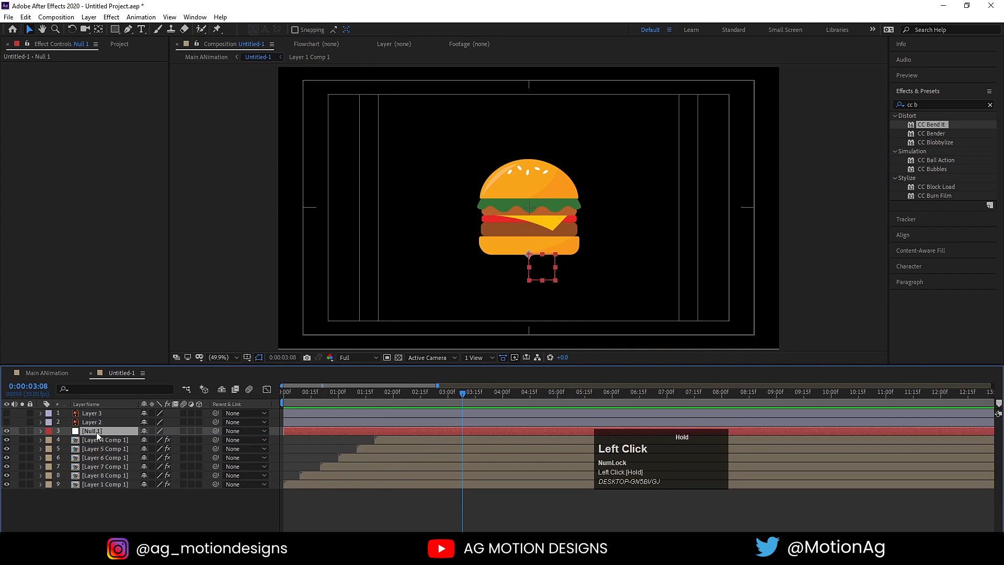
left_click(105, 483, "shift")
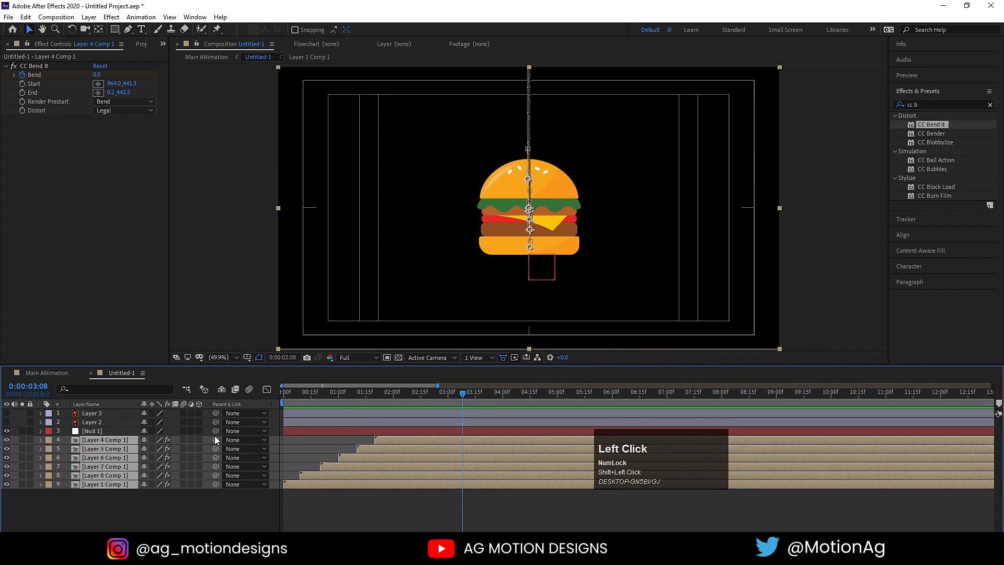
left_click_drag(215, 439, 95, 432)
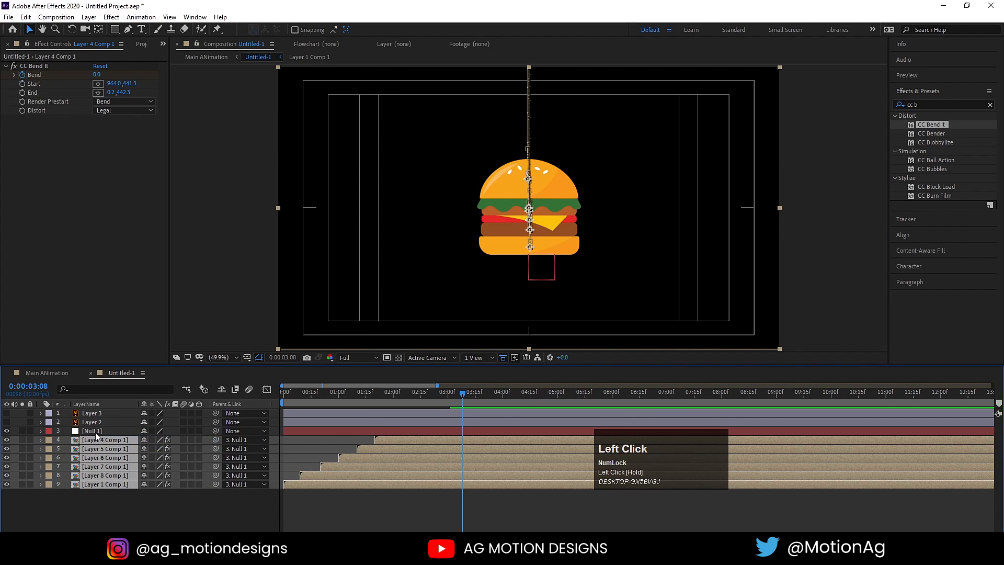
- Unlink the width and height of the null's Scale, then try a different horizontal scale and undo it
left_click(95, 431)
key("s")
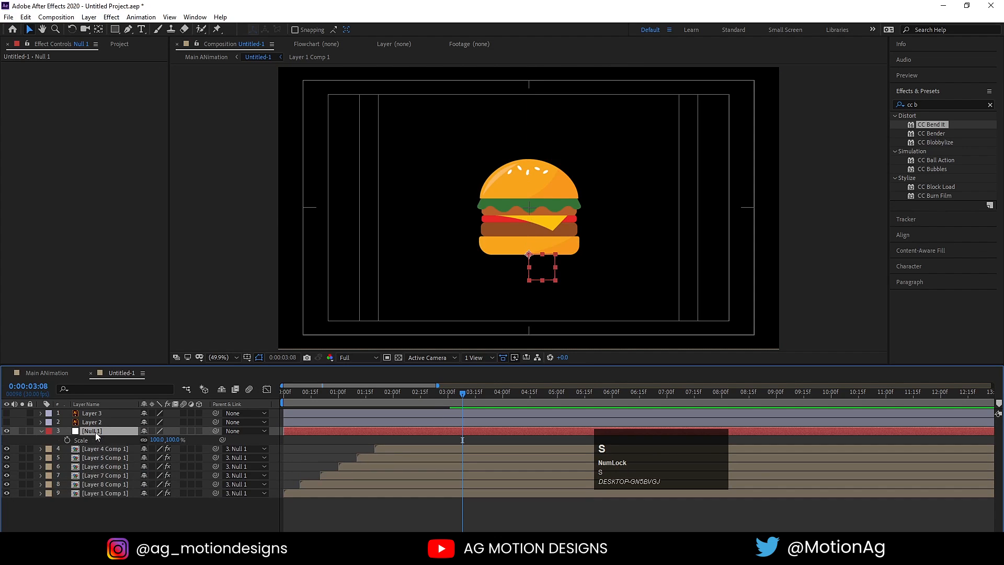
left_click(144, 440)
left_click_drag(172, 439, 159, 439)
key("ctrl+z")
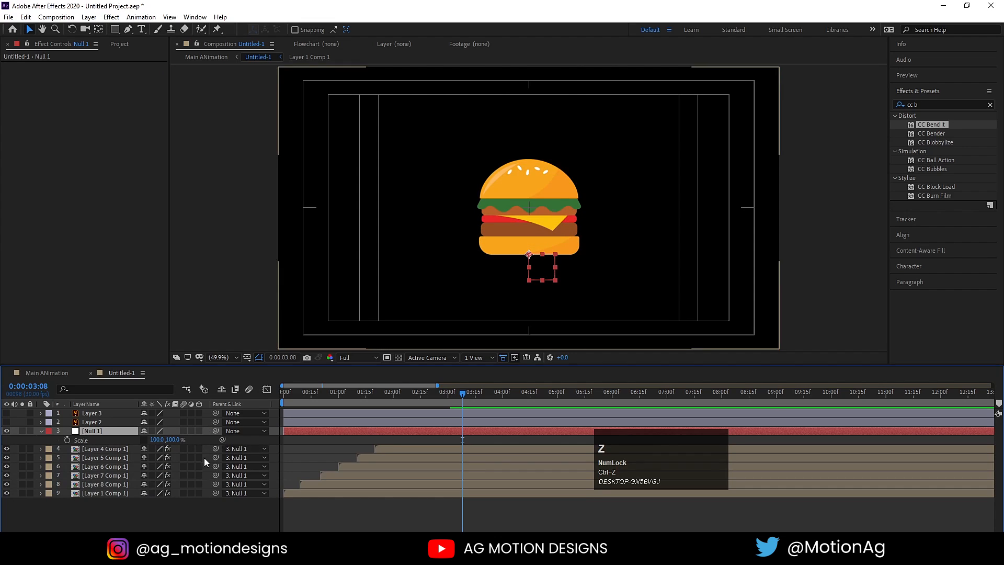
- Make the two hidden hand layers, Layer 2 and Layer 3, visible at the first frame
left_click(99, 430)
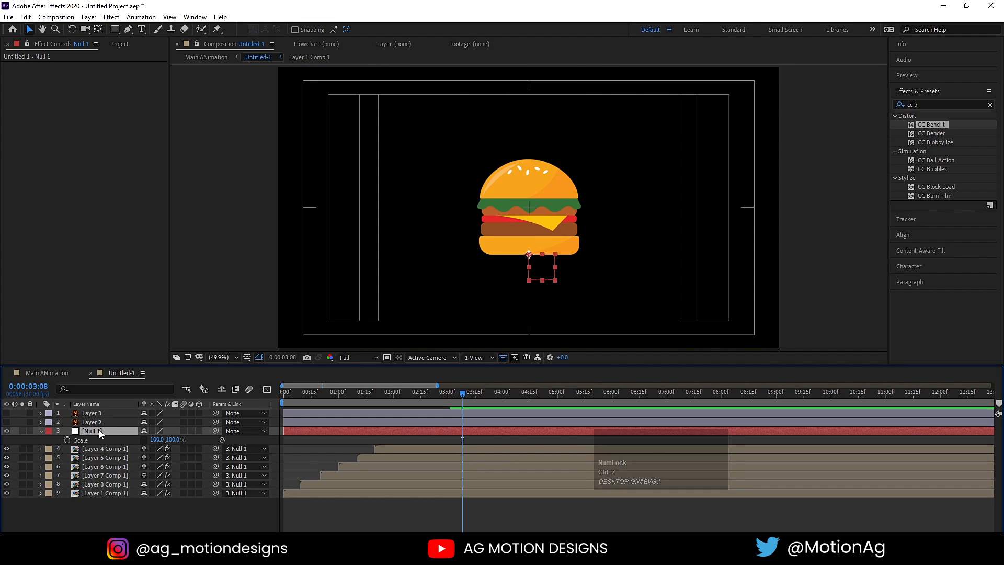
left_click_drag(461, 405, 283, 398)
left_click_drag(7, 422, 7, 414)
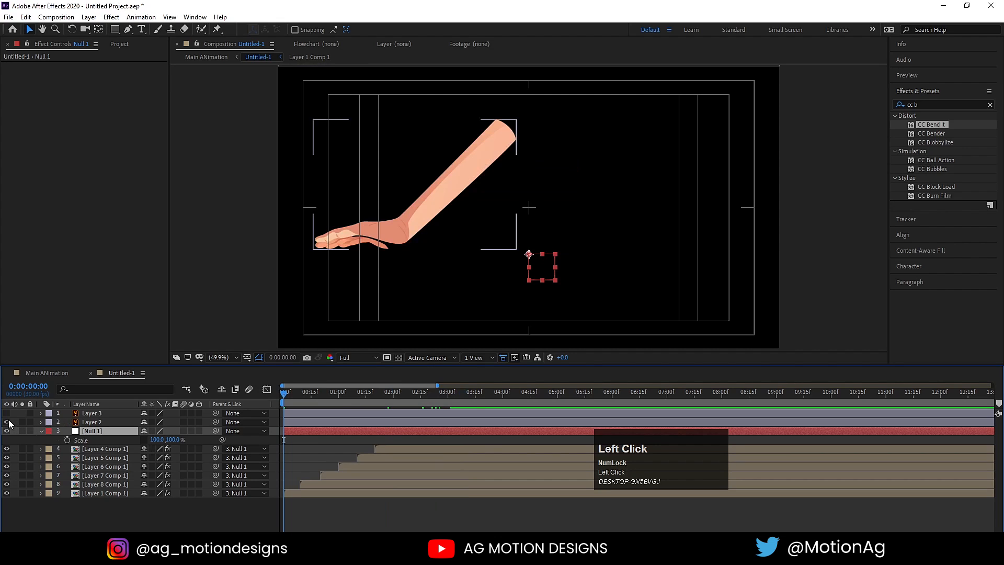
- Parent Layer 3 to Layer 2 and move Layer 2 to the bottom of the layer stack
left_click(85, 422)
left_click(86, 414)
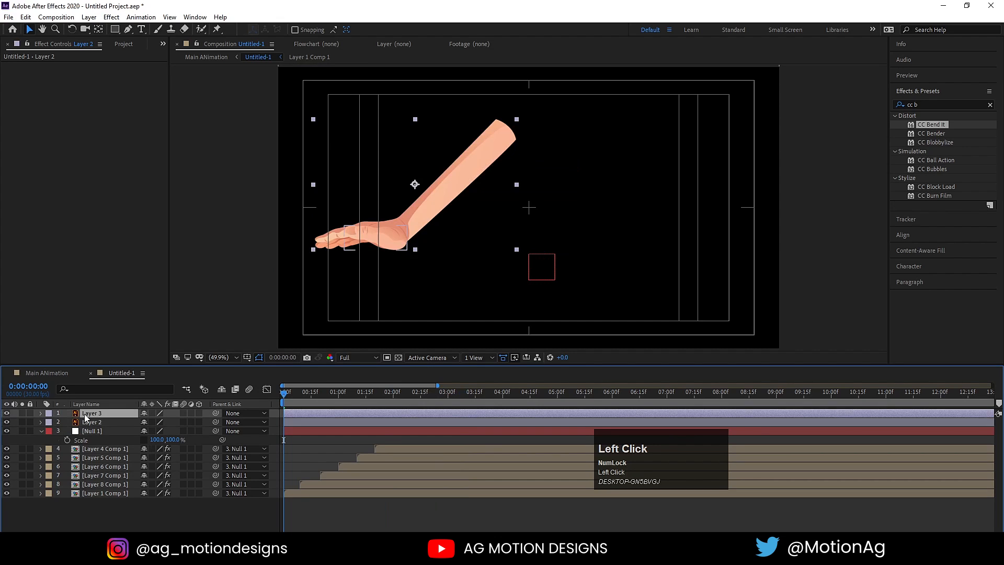
left_click_drag(217, 416, 112, 506)
left_click(95, 424)
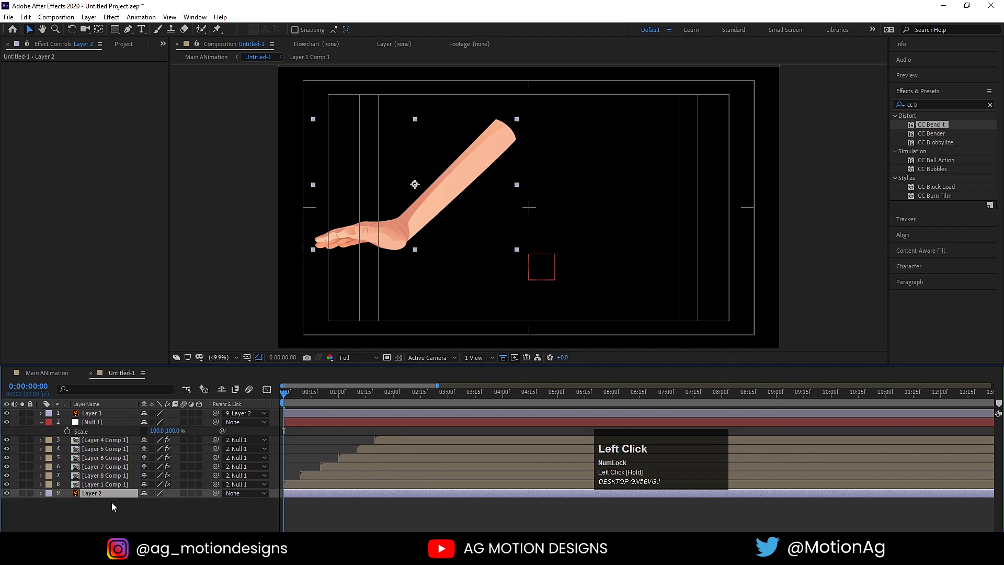
- Move the hand over to the burger's top bun and check the placement at 0:00:02:28
left_click_drag(419, 206, 568, 151)
left_click_drag(376, 392, 444, 398)
key("space")
key("space")
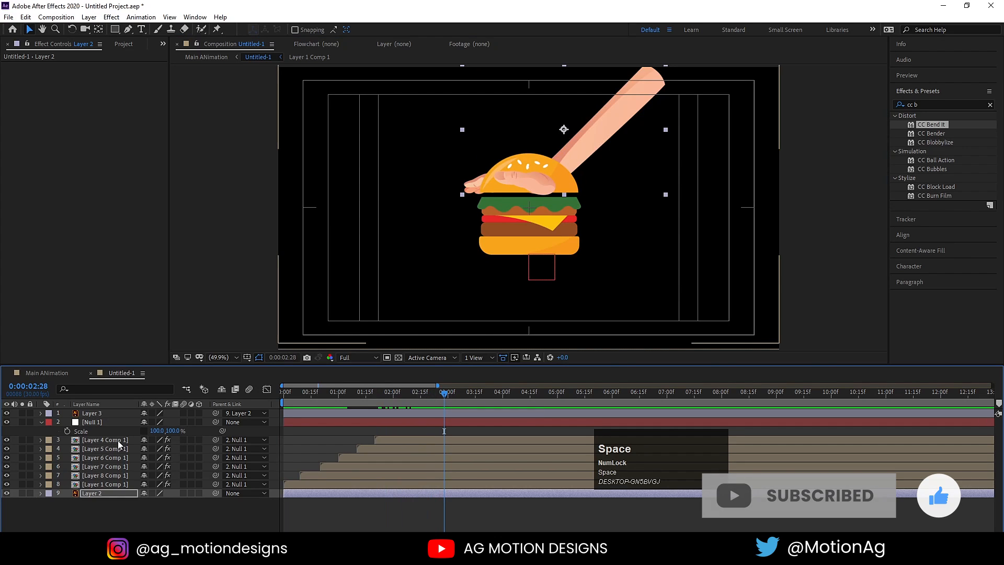
- Scale Layer 2 up to 228% and reposition the enlarged hand so its palm rests on the top bun
left_click(104, 494)
key("s")
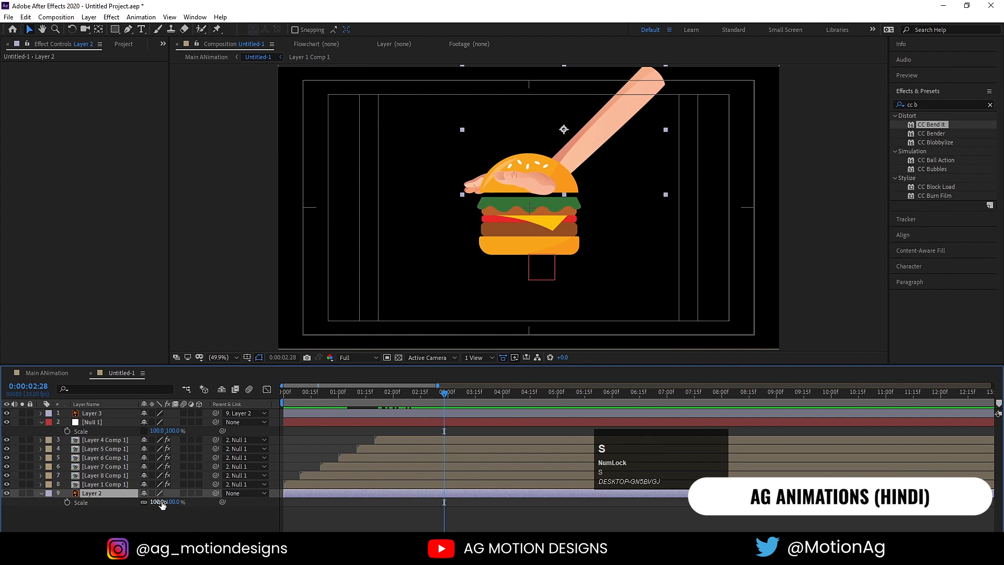
left_click_drag(162, 503, 379, 366)
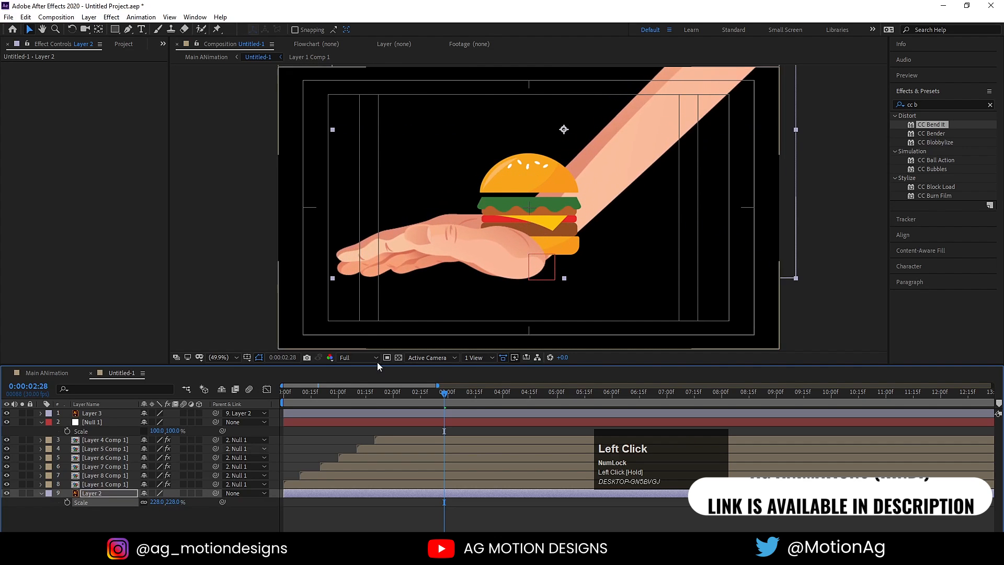
left_click_drag(440, 220, 562, 127)
key("space")
left_click(556, 126)
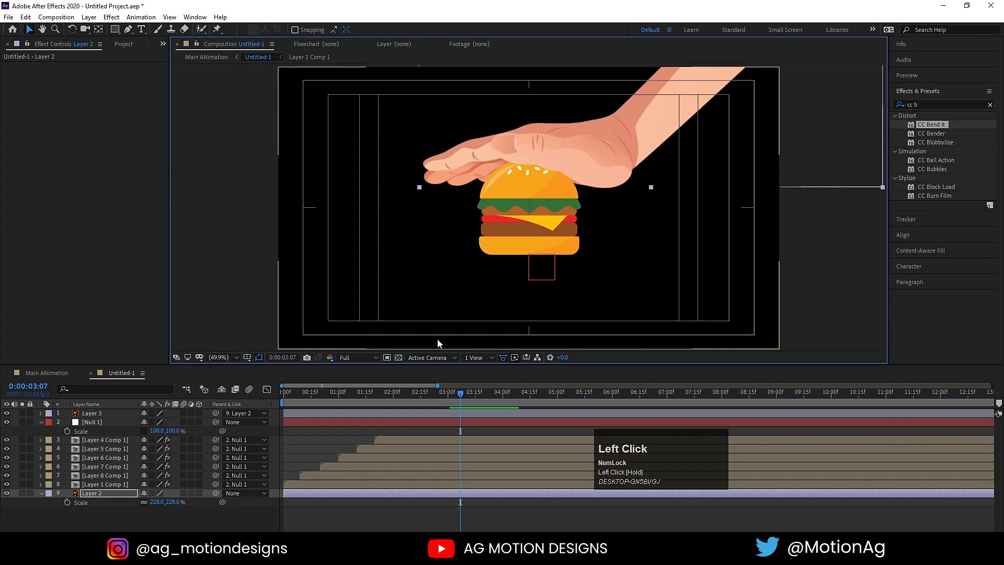
- Set Position keyframes for Layer 2 at 0:00:03:07 and 0:00:03:21, leaving the layer's start time as it was
key("bracketleft")
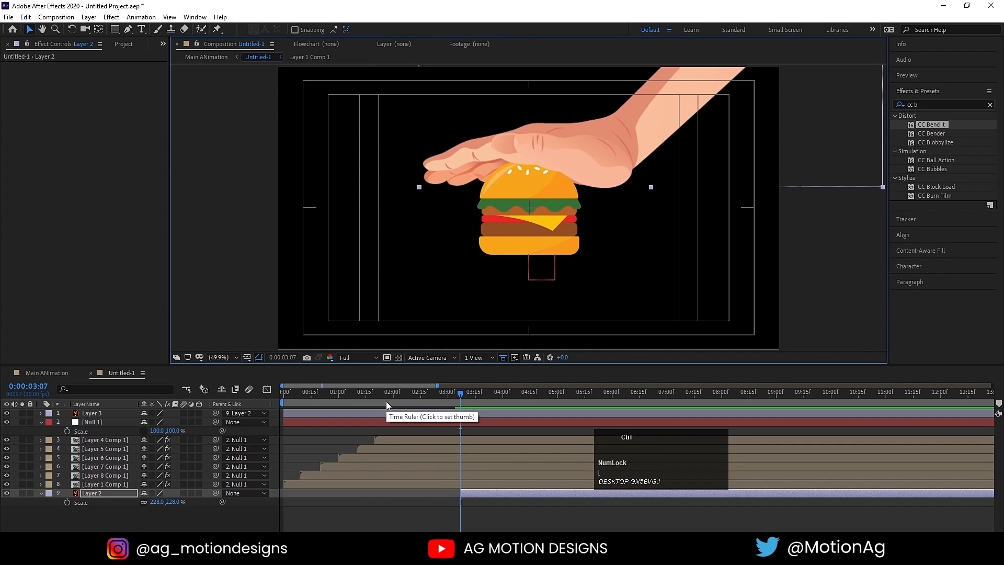
key("ctrl+z")
key("p")
left_click(67, 502)
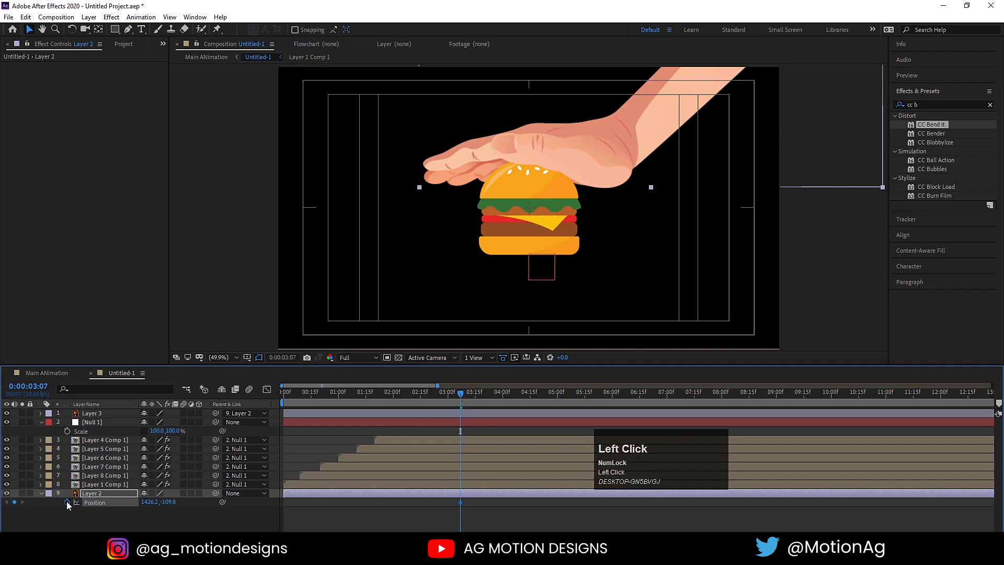
key("space")
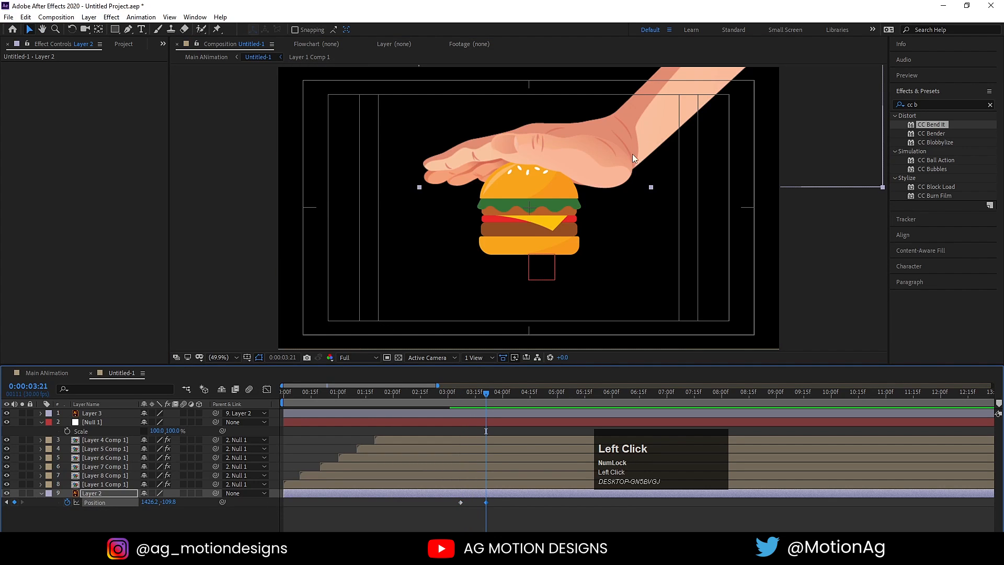
- Lower the hand to 1436.2, 26.5 at 0:00:03:21 and move it above the frame to 1650.6, -652.6 at 0:00:03:07
left_click_drag(684, 113, 696, 4)
key("j")
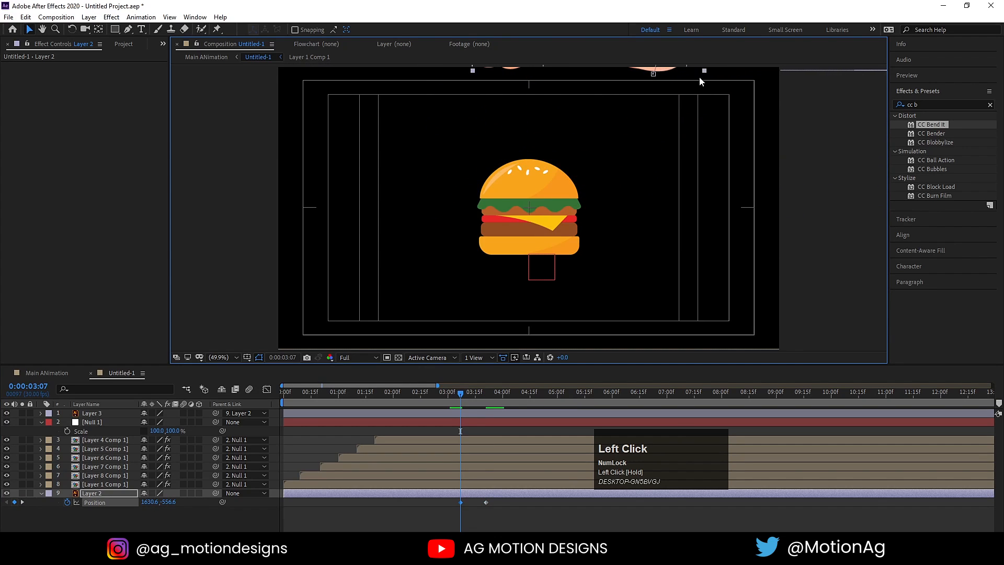
scroll(700, 82, "down", 1)
left_click_drag(641, 120, 644, 107)
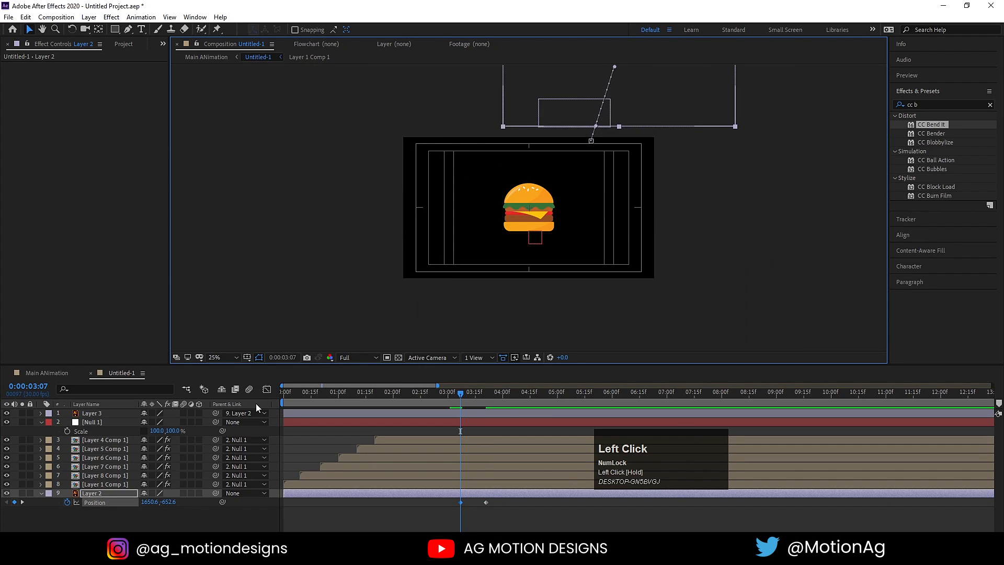
left_click(209, 356)
left_click(221, 175)
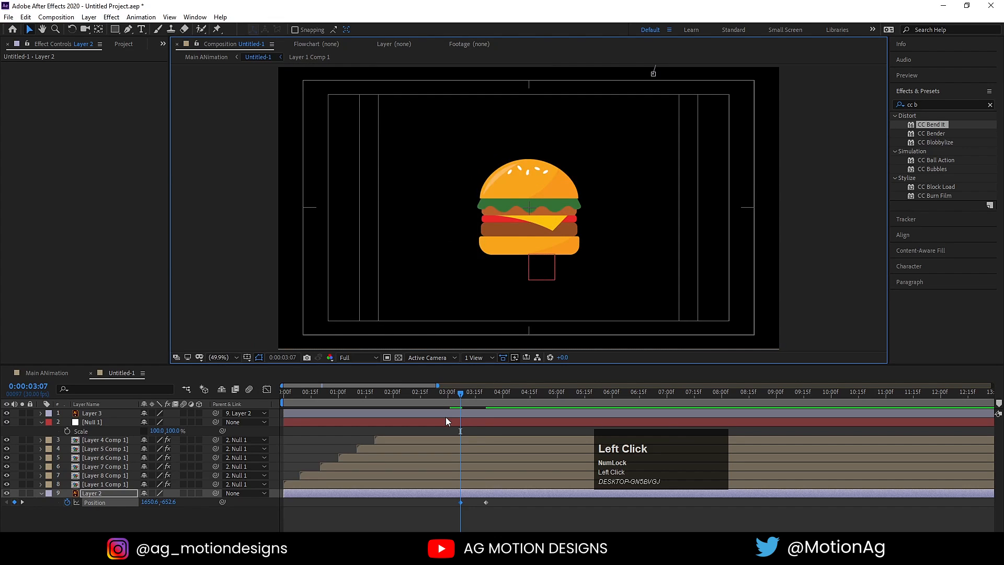
- Apply Easy Ease to both Position keyframes of Layer 2
key("space")
key("space")
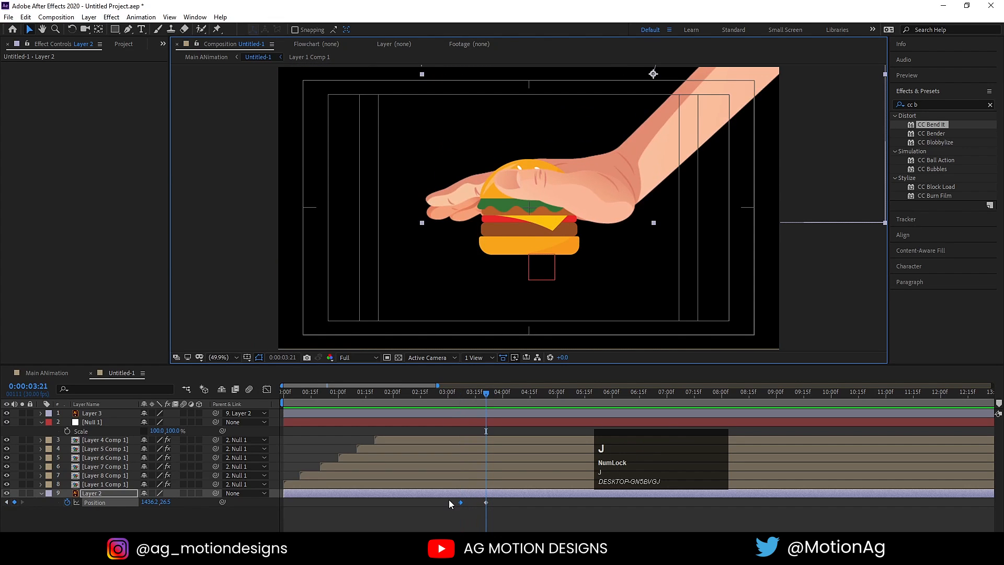
left_click_drag(447, 500, 505, 507)
key("F9")
key("space")
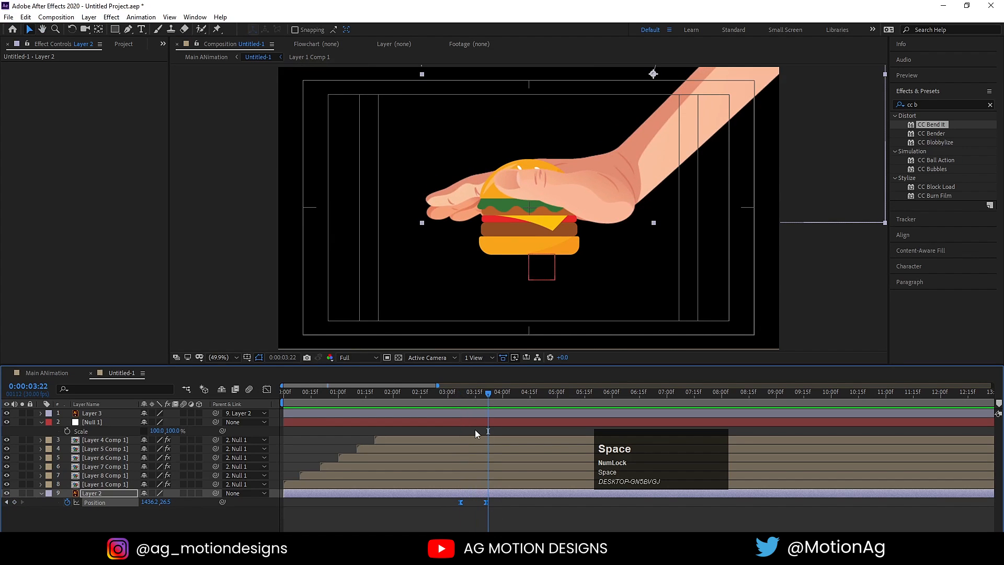
- Play the animation from the first frame and again from 0:00:03:09 to check how the hand arrives
left_click(475, 430)
key("space")
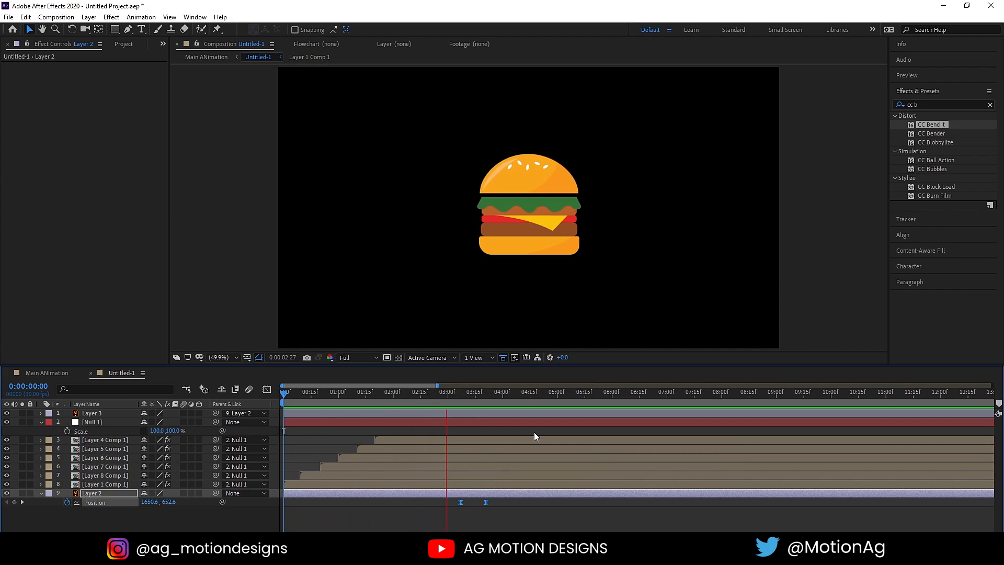
key("space")
left_click(464, 398)
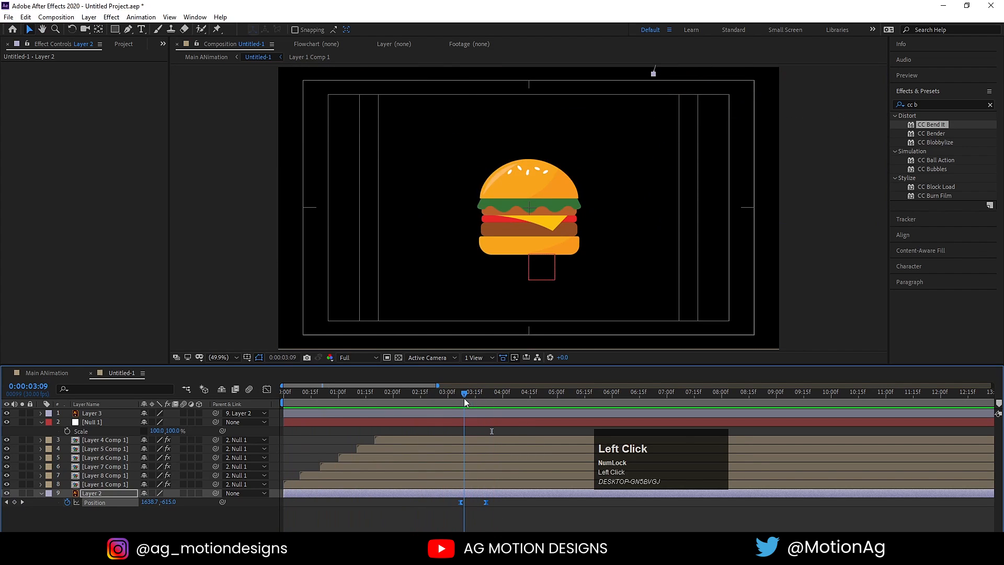
key("space")
- Raise the hand to 1442.3, -71.7 at 0:00:04:02 and return it to 1436.2, 26.5 at 0:00:04:13
left_click(497, 399)
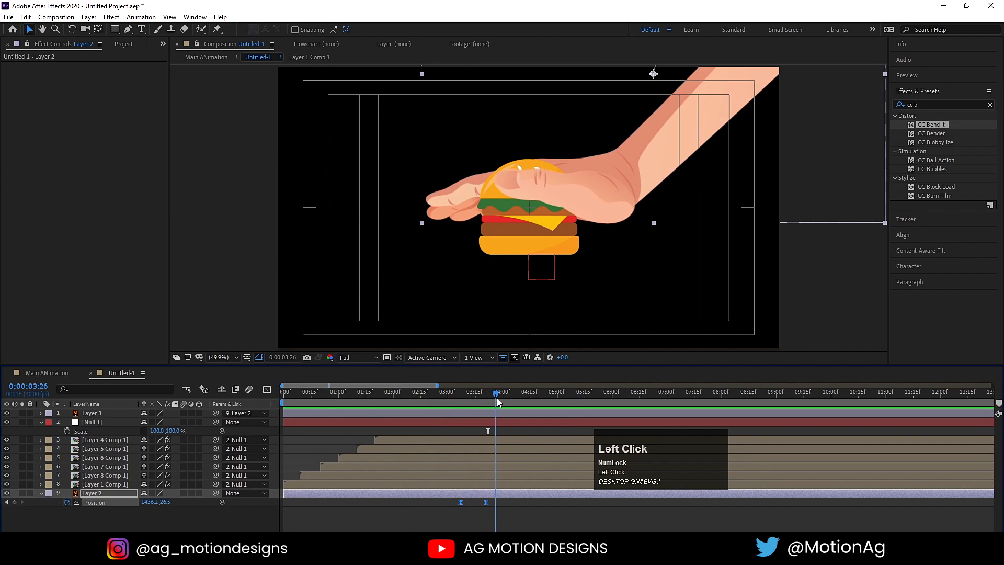
left_click_drag(496, 399, 506, 399)
left_click(513, 508)
left_click(506, 495)
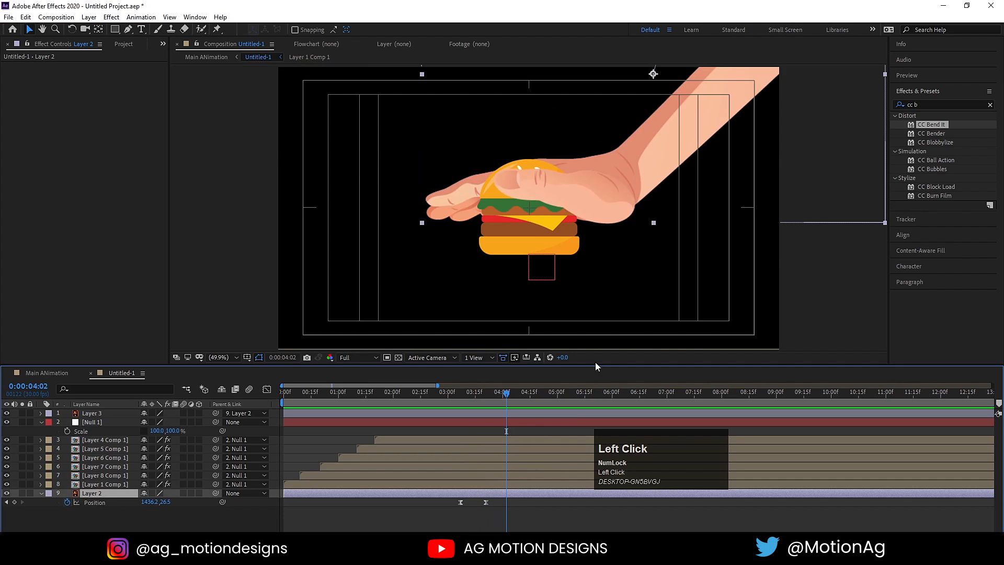
mouse_move(643, 182)
left_mouse_down()
mouse_move(643, 152)
mouse_move(648, 165)
left_mouse_up()
key("space")
key("space")
key("space")
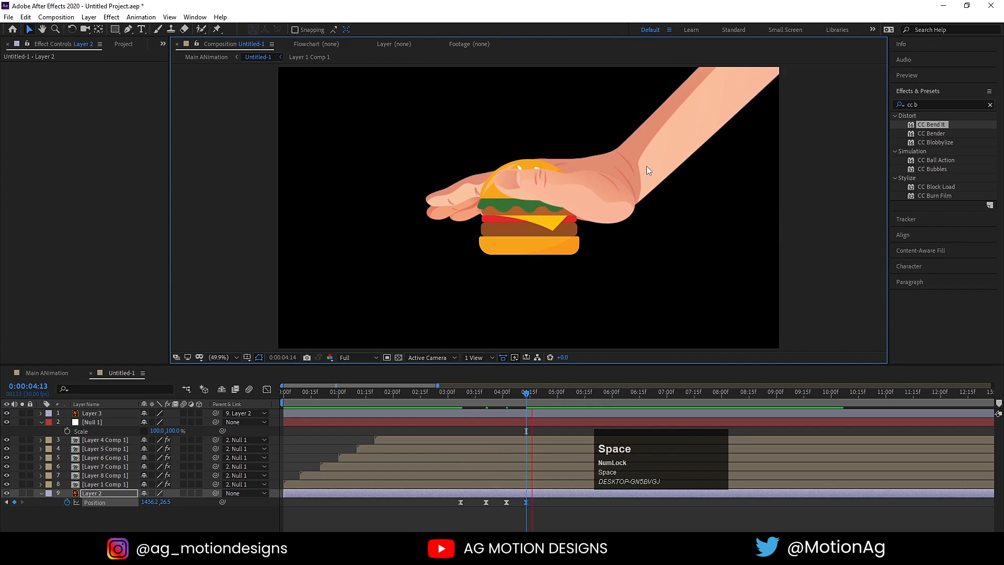
- Copy the raised-hand Position keyframe to 0:00:04:24 and lower the hand to 1442.3, 112.6 at 0:00:05:05
left_click(506, 502)
key("ctrl+c")
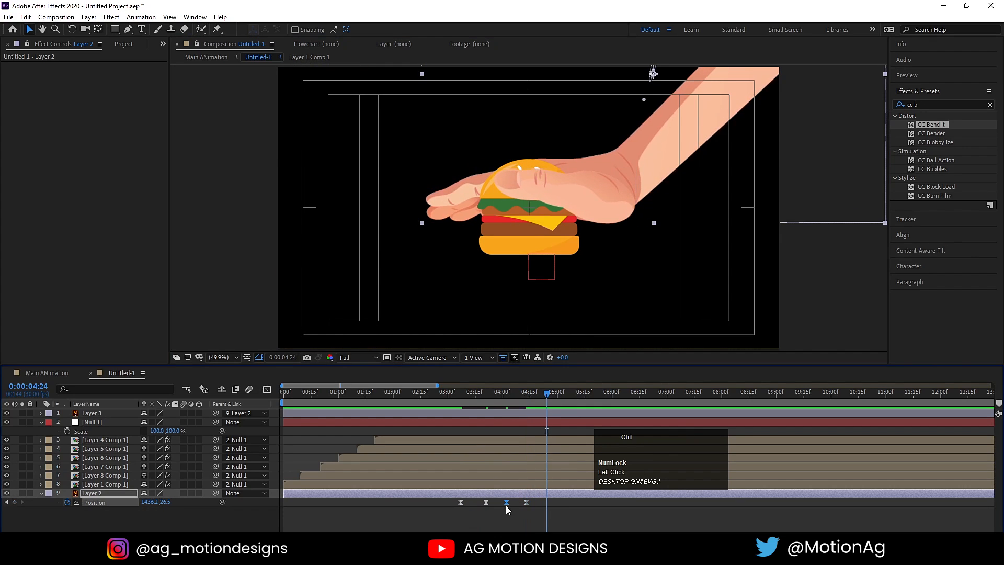
key("ctrl+v")
left_click(566, 401)
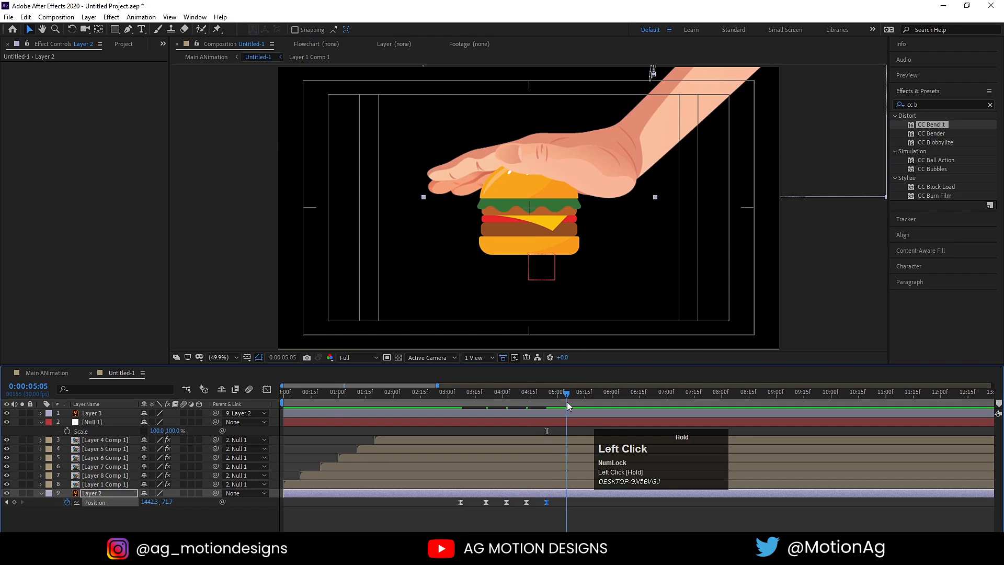
left_click_drag(674, 117, 674, 165)
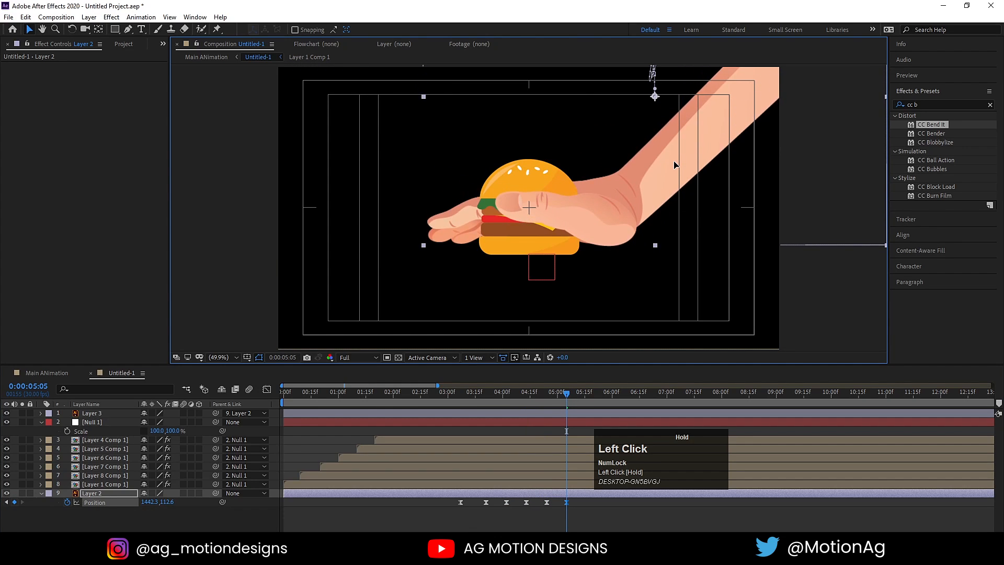
- Play the hand's tapping motion twice from about 0:00:03:00 to check its movement over the burger
left_click(451, 399)
key("space")
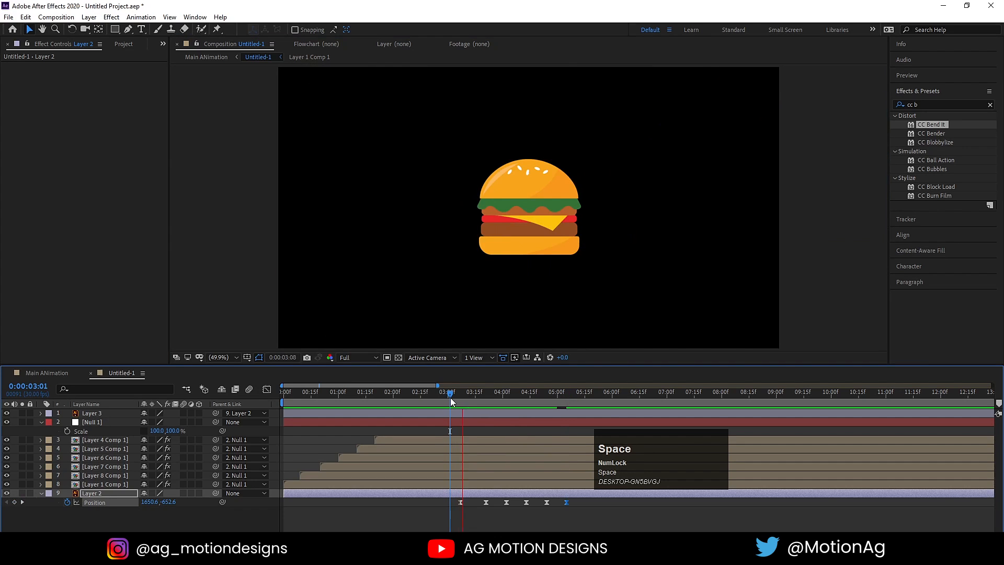
key("space")
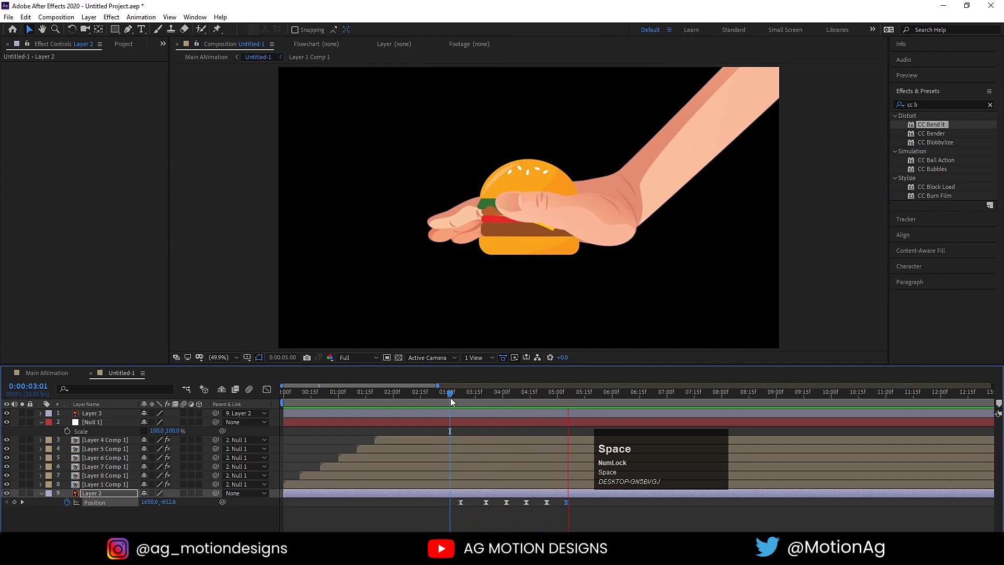
left_click(445, 396)
key("space")
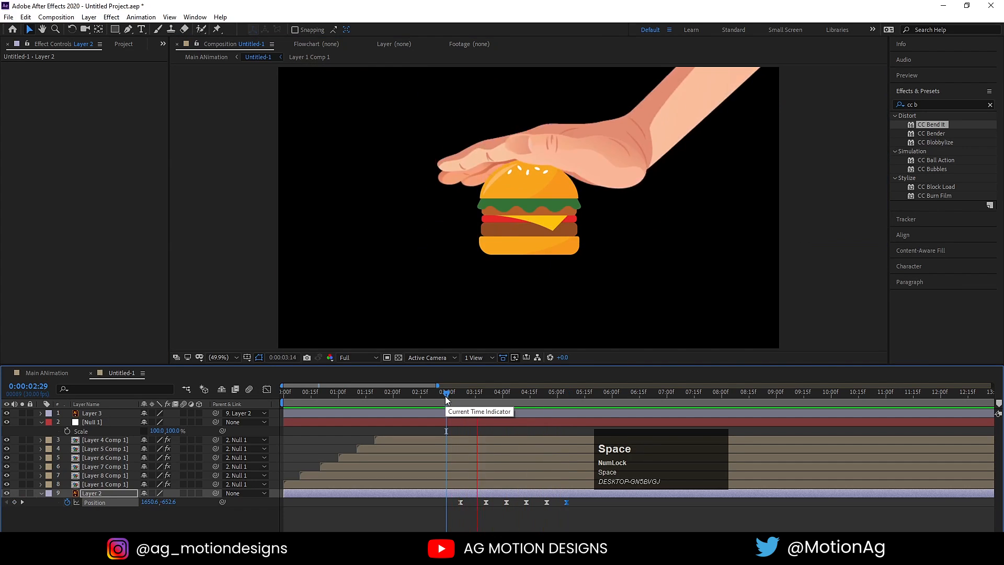
key("space")
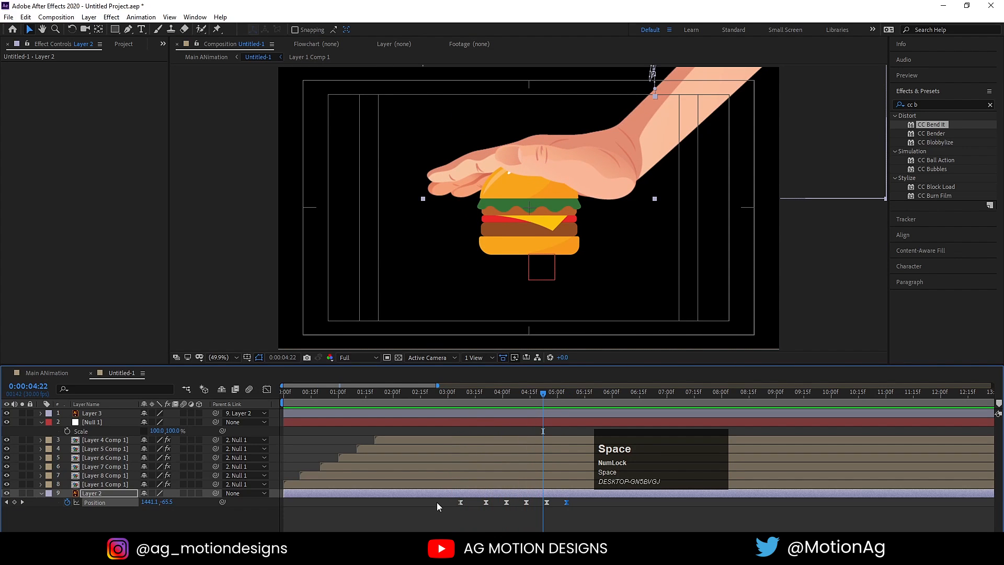
- Set the spatial interpolation of all the hand's Position keyframes to Linear and preview the tapping motion from about 0:00:03:03
left_click_drag(437, 506, 571, 502)
right_click(566, 500)
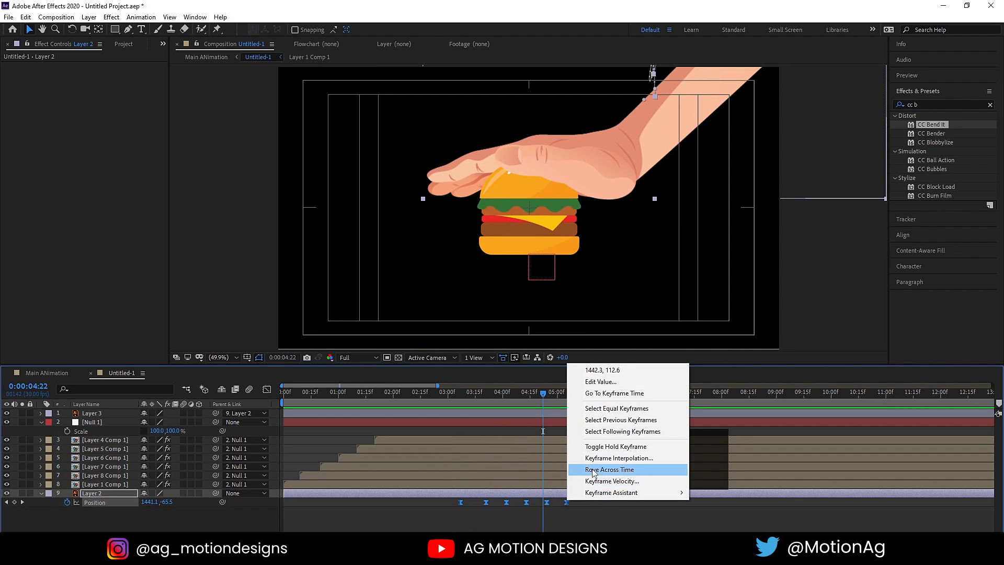
left_click(596, 459)
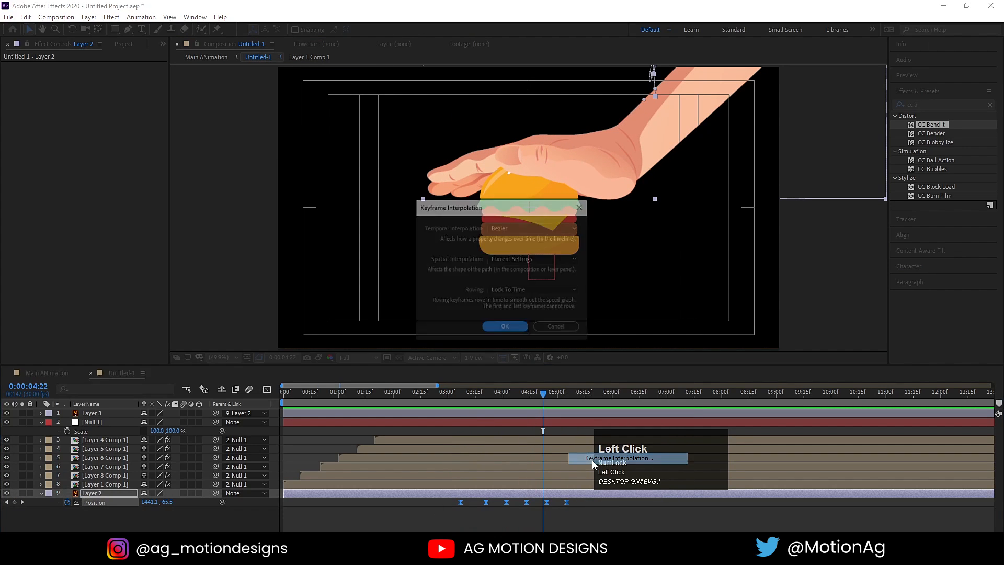
left_click(504, 258)
left_click(506, 284)
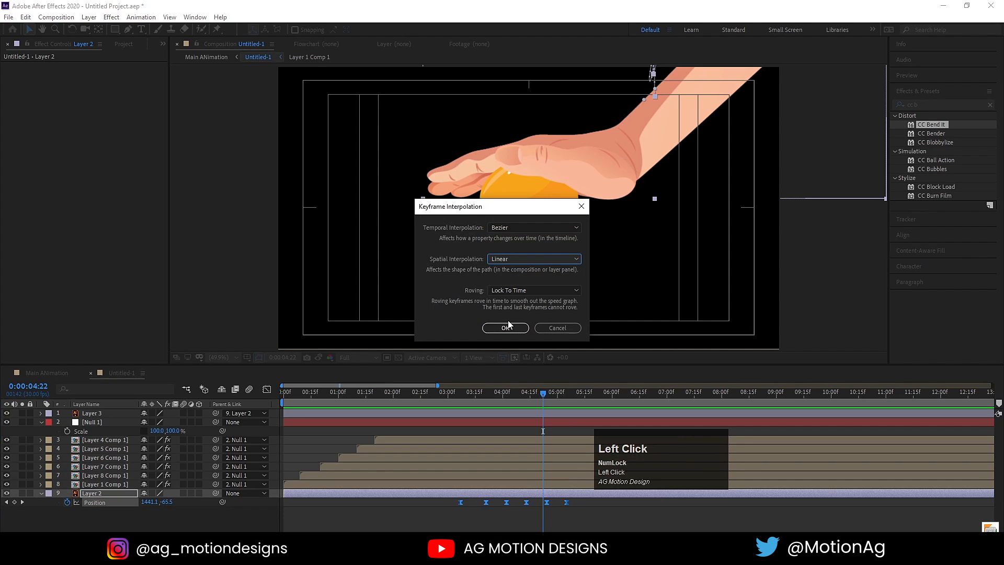
left_click(506, 327)
left_click(448, 393)
key("space")
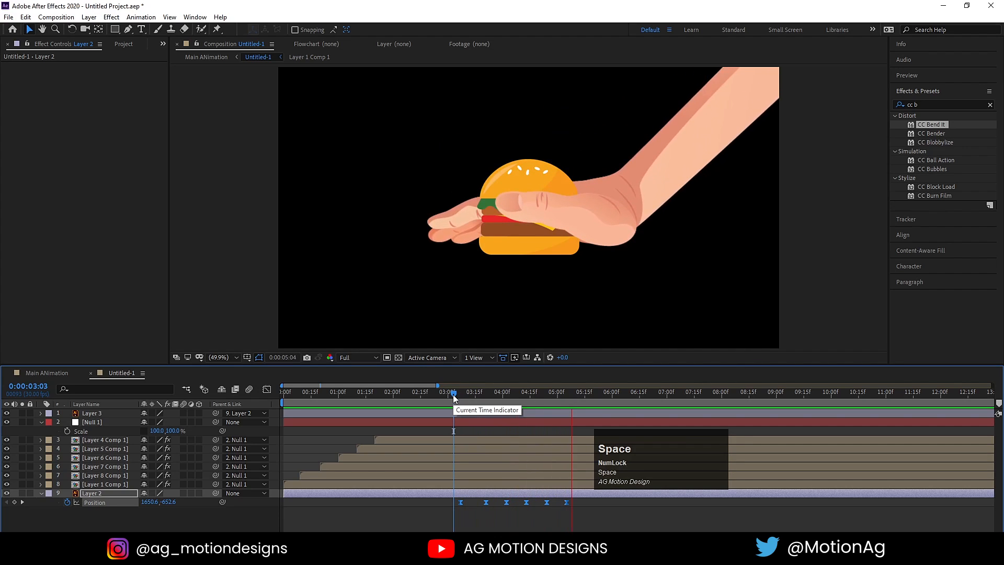
- Move the hand's last Position keyframe earlier to 0:00:05:00 and replay the motion from 0:00:03:05
left_click(578, 513)
left_click(566, 502)
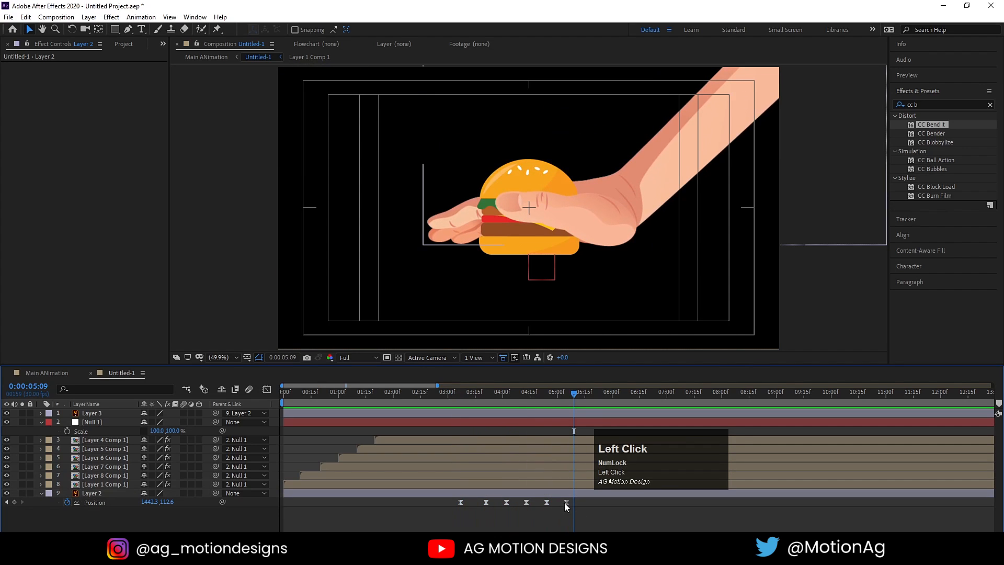
left_click_drag(563, 503, 558, 504)
left_click(457, 394)
key("space")
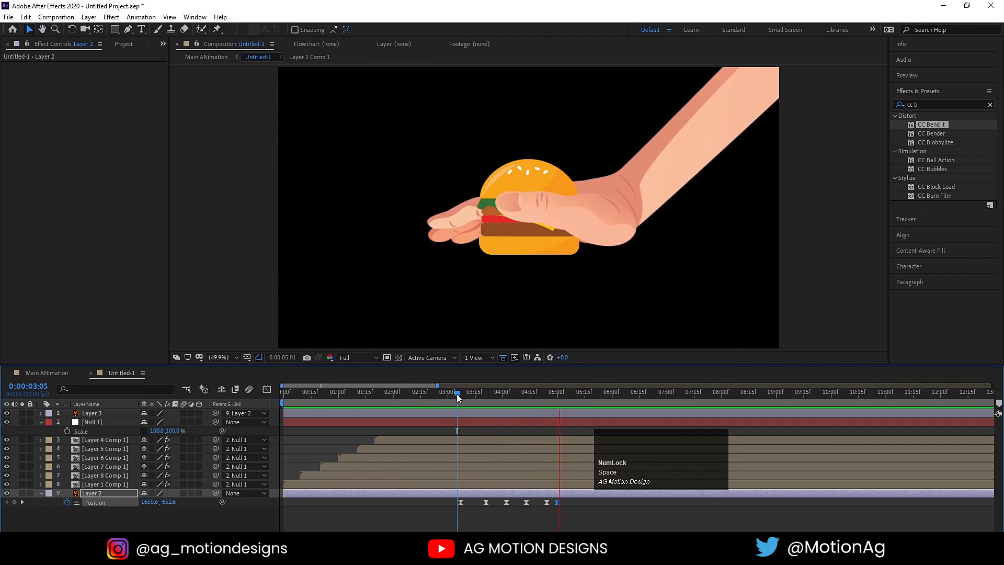
key("space")
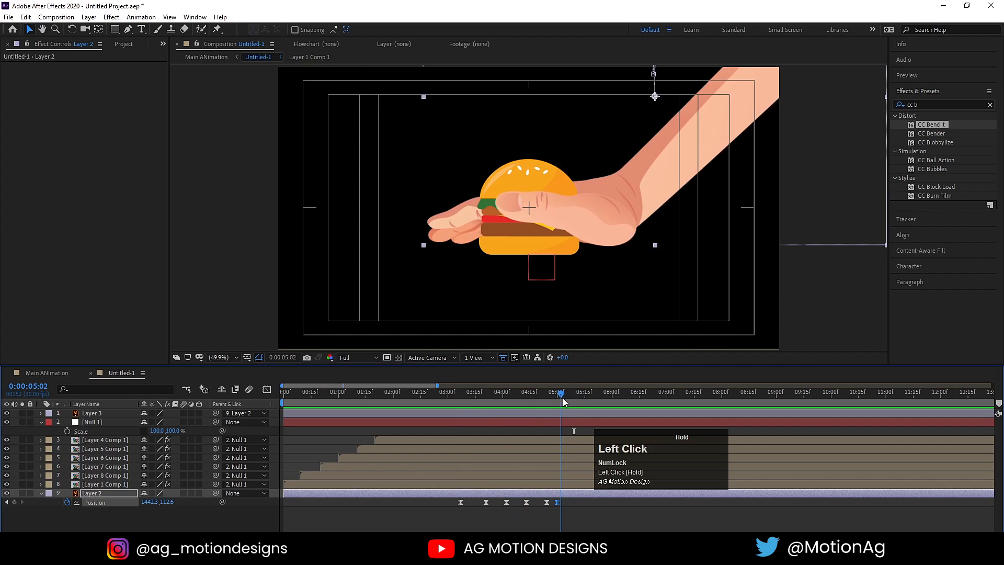
- Copy the hand's first, off-screen Position keyframe to about 0:00:05:07 and replay the complete hand motion twice
left_click_drag(562, 397, 570, 397)
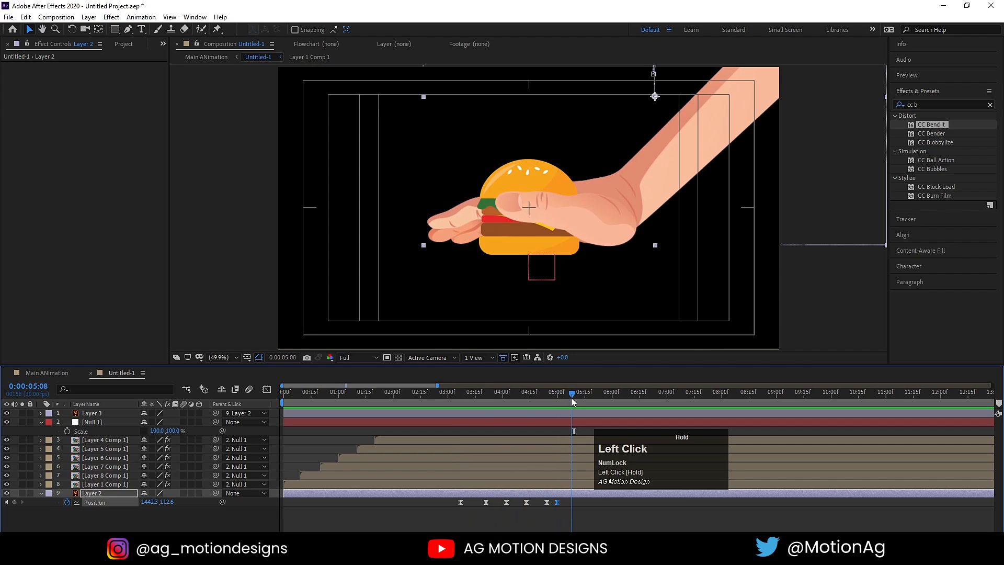
left_click(460, 502)
key("ctrl+v")
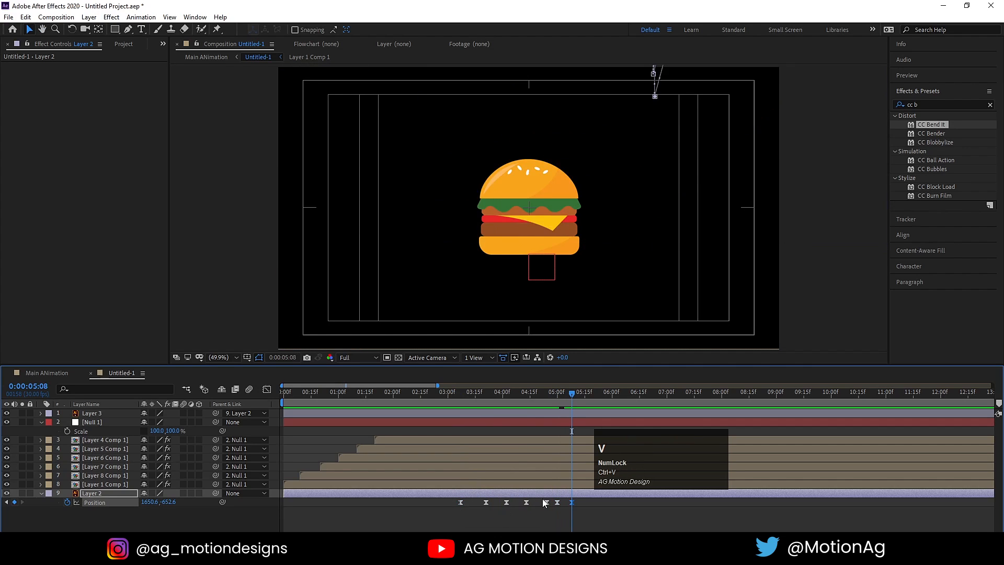
left_click(572, 503)
left_click_drag(441, 395, 451, 391)
key("space")
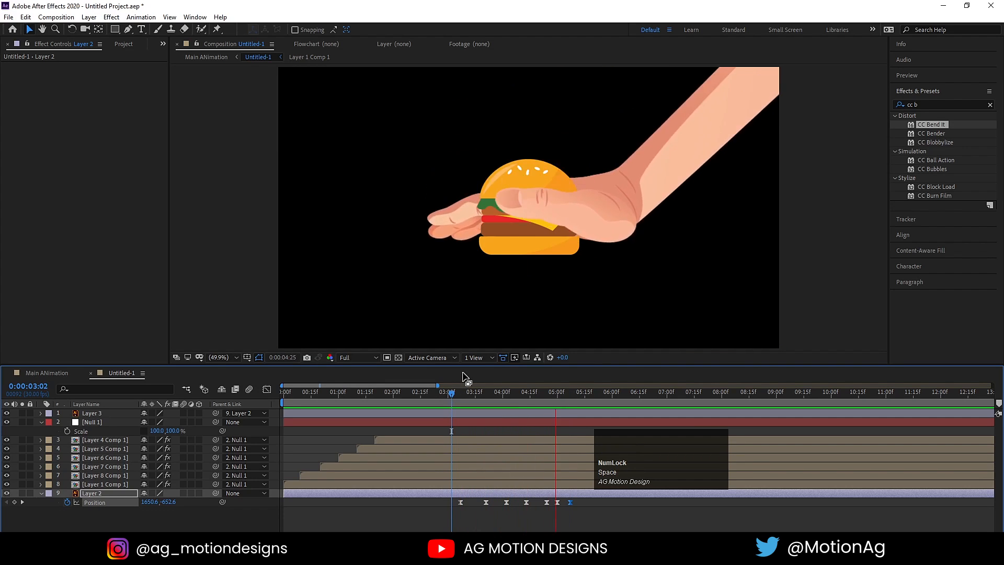
key("space")
left_click_drag(507, 399, 460, 398)
key("space")
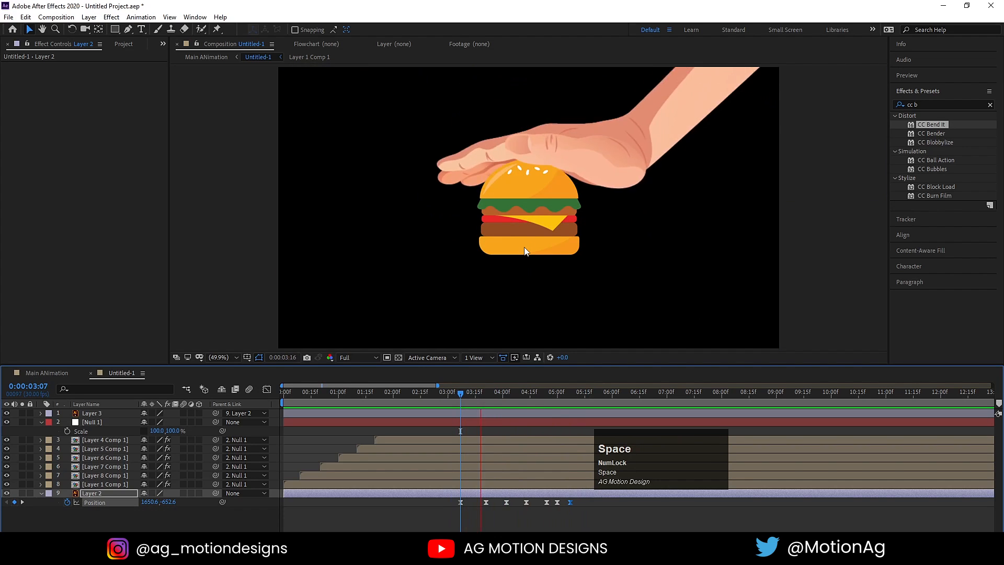
key("space")
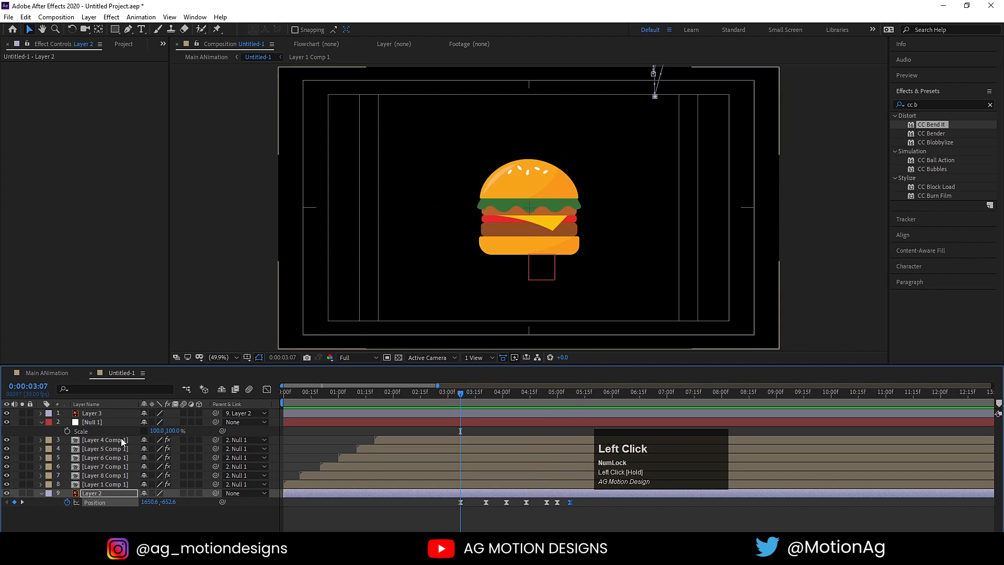
- Start keyframing the null's Scale at 100% at 0:00:03:17, where the hand meets the burger
left_click(94, 423)
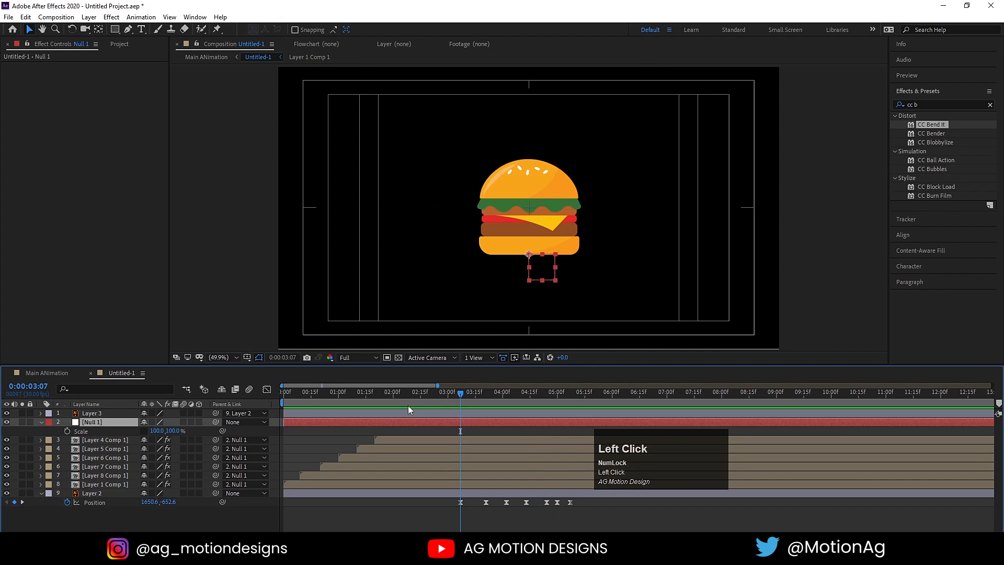
key("equal")
key("Page_Down")
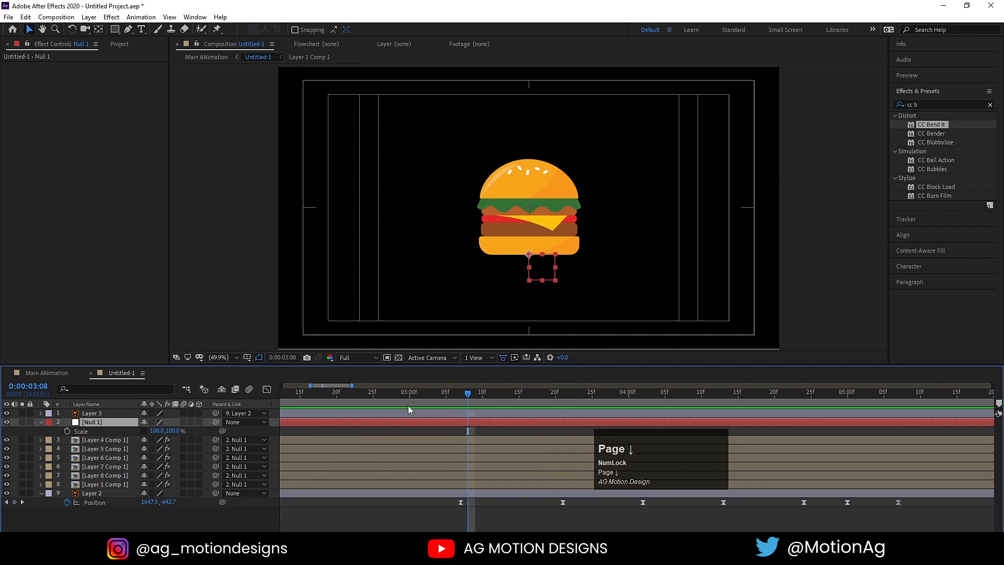
key("Page_Down")
key("Page_Down")
key("Page_Down")
key("Page_Down")
key("Page_Down")
key("Page_Down")
key("Page_Down")
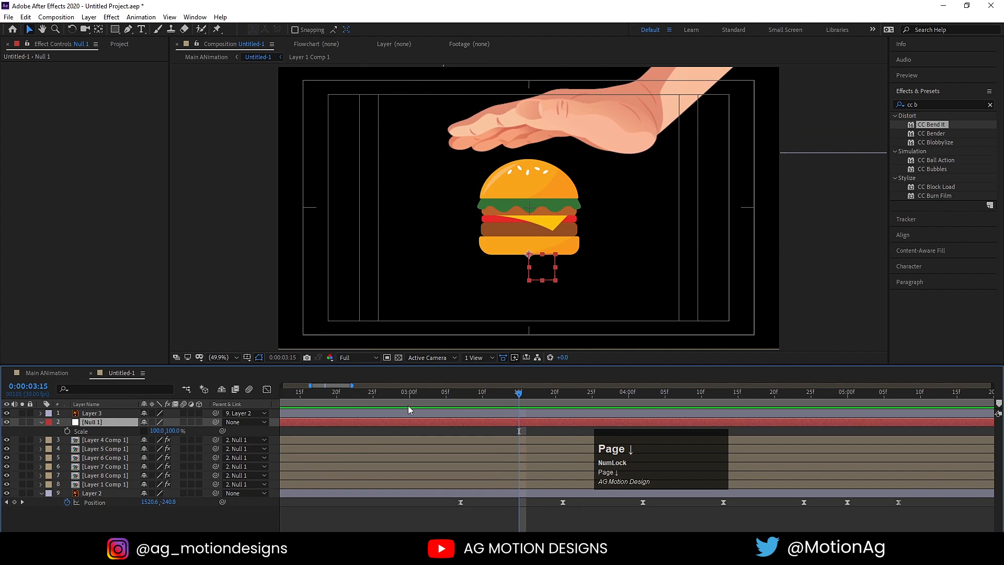
key("Page_Down")
key("Page_Down")
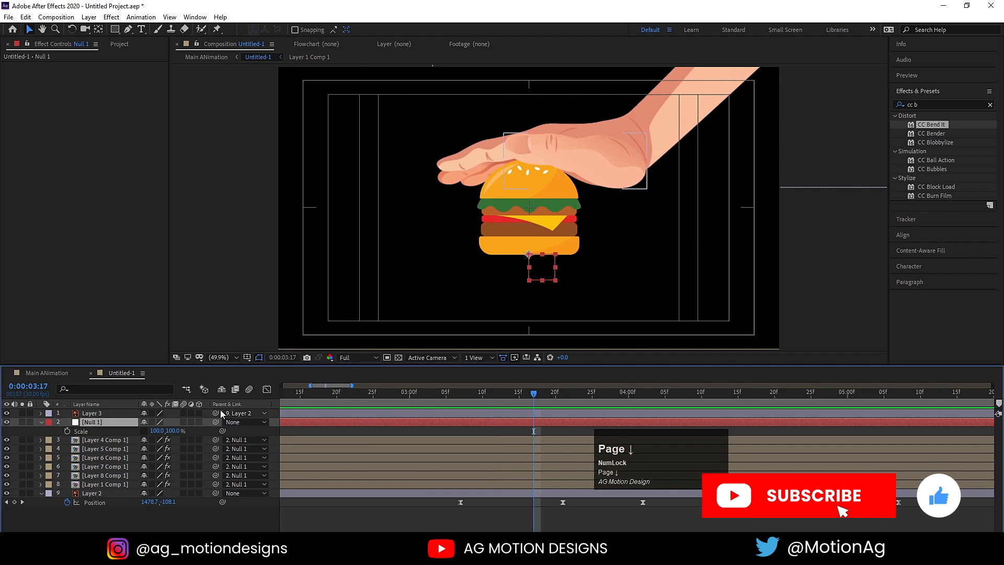
left_click(67, 430)
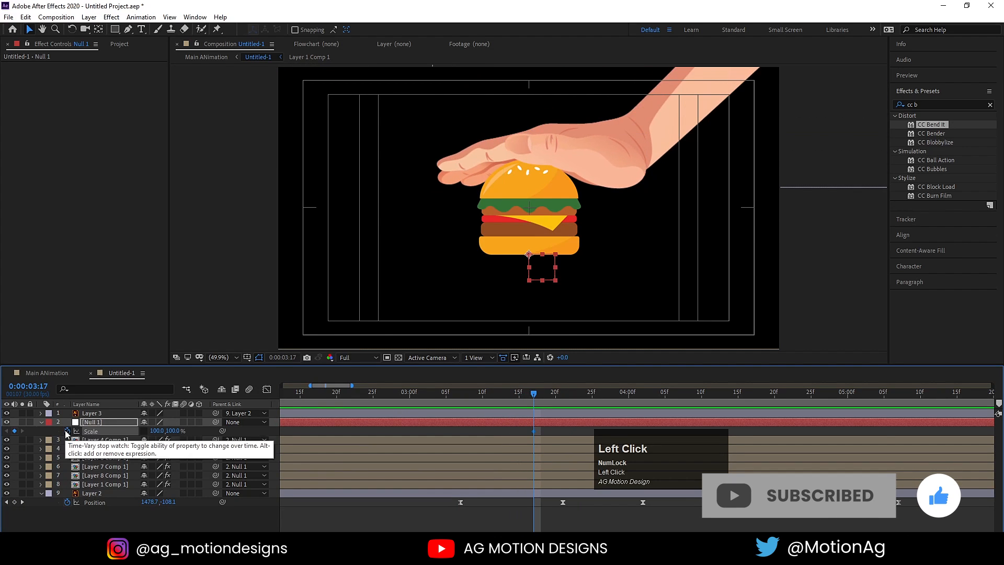
- Squash the burger at 0:00:03:21 by setting the null's Scale to 135, 69%
key("Page_Down")
key("Page_Down")
key("Page_Down")
key("Page_Down")
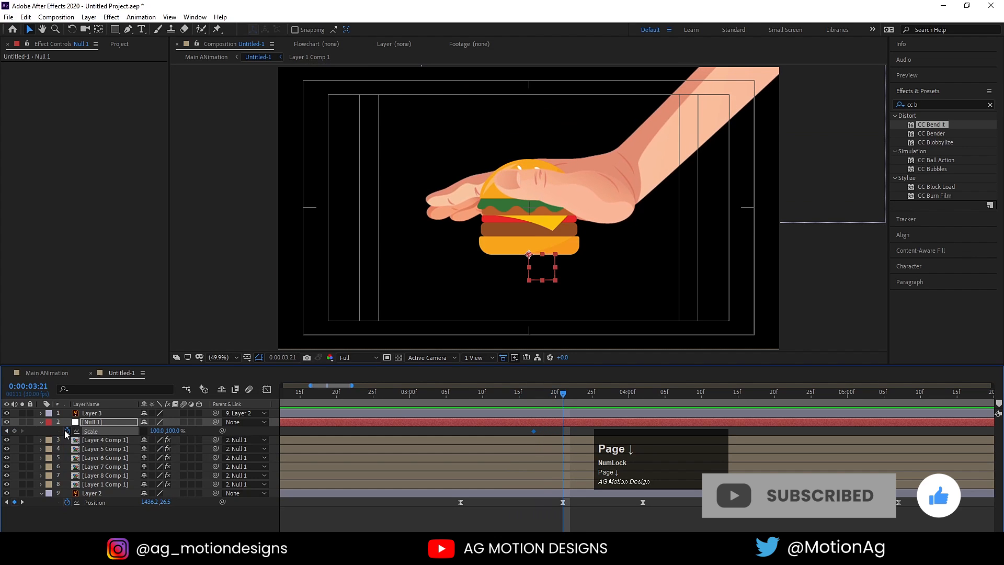
mouse_move(169, 431)
left_mouse_down()
mouse_move(159, 430)
mouse_move(173, 430)
left_mouse_up()
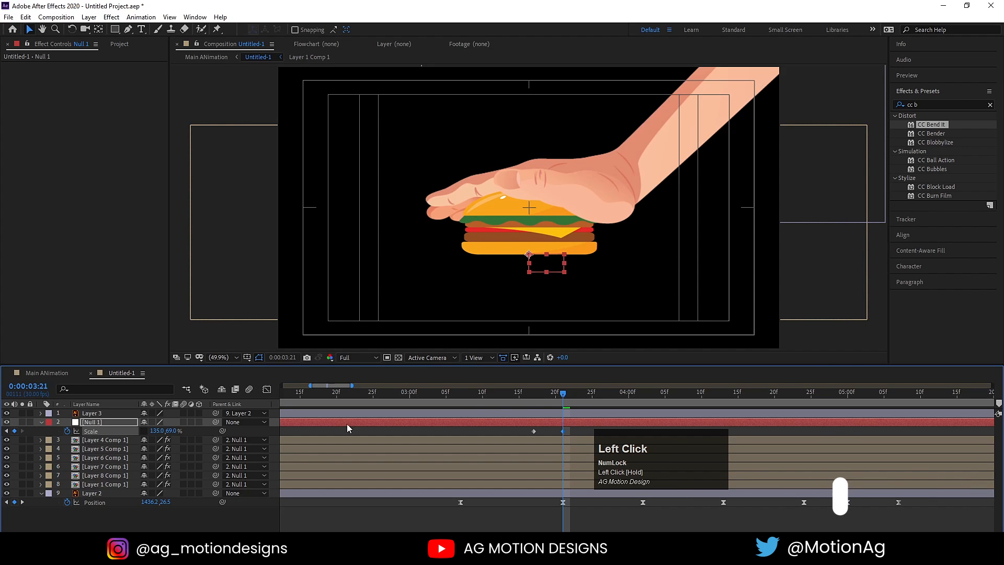
- Copy the null's 100% Scale keyframe from 0:00:03:17 to 0:00:04:02
left_click_drag(573, 401, 595, 404)
key("k")
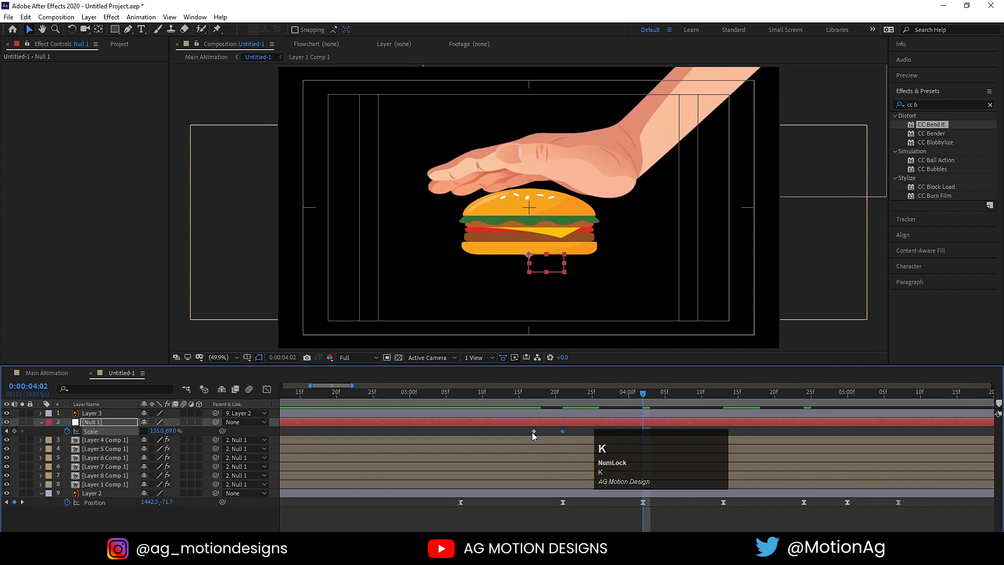
left_click(532, 432)
key("ctrl+c")
key("ctrl+v")
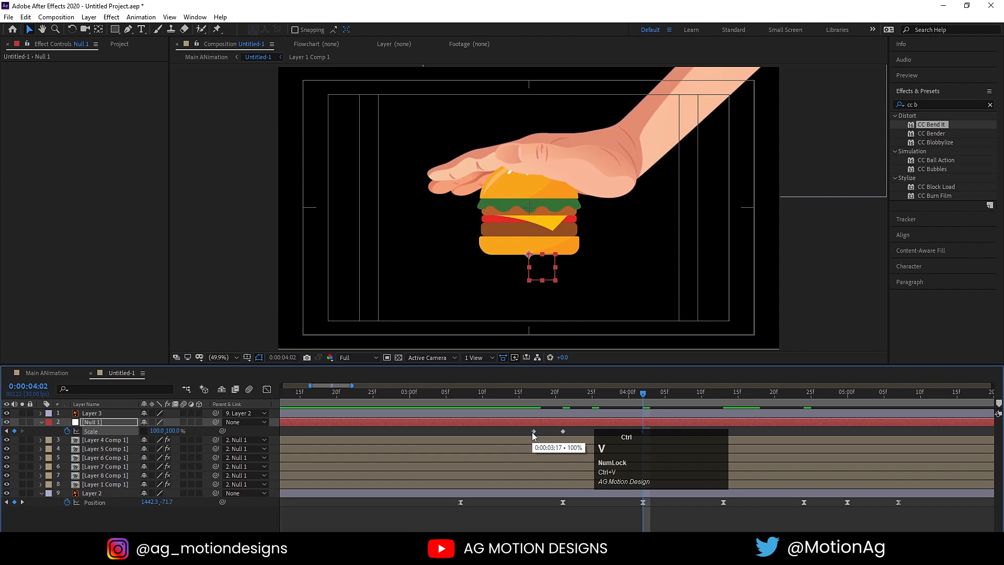
- Apply Easy Ease to the null's three Scale keyframes and preview the squash from 0:00:03:16
left_click_drag(517, 434, 650, 441)
key("F9")
left_click(525, 400)
key("space")
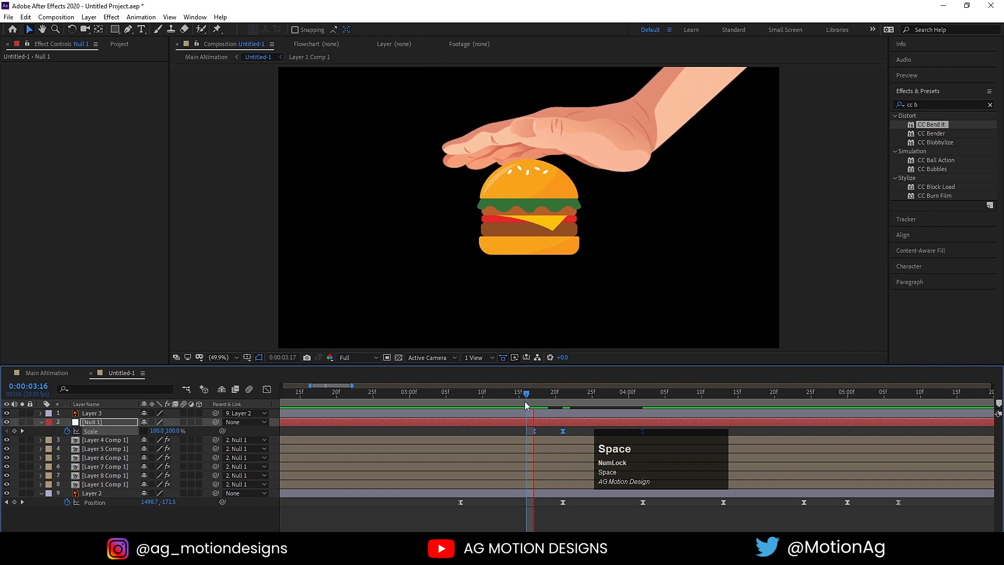
left_click_drag(642, 475, 255, 467)
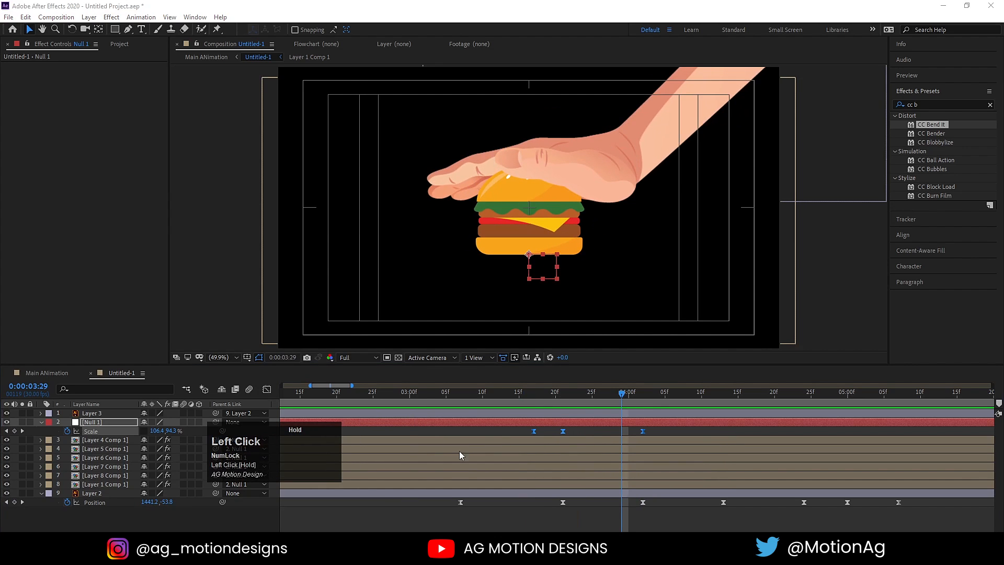
key("space")
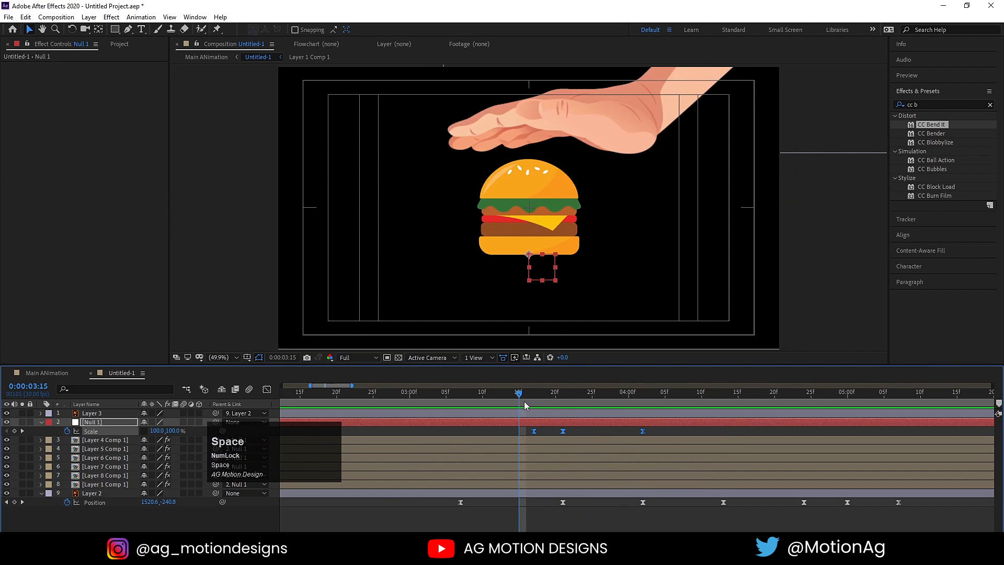
- Copy the null's squashed 135, 69% Scale keyframe to 0:00:04:13, the hand's second tap
left_click(649, 392)
left_click_drag(648, 391, 724, 419)
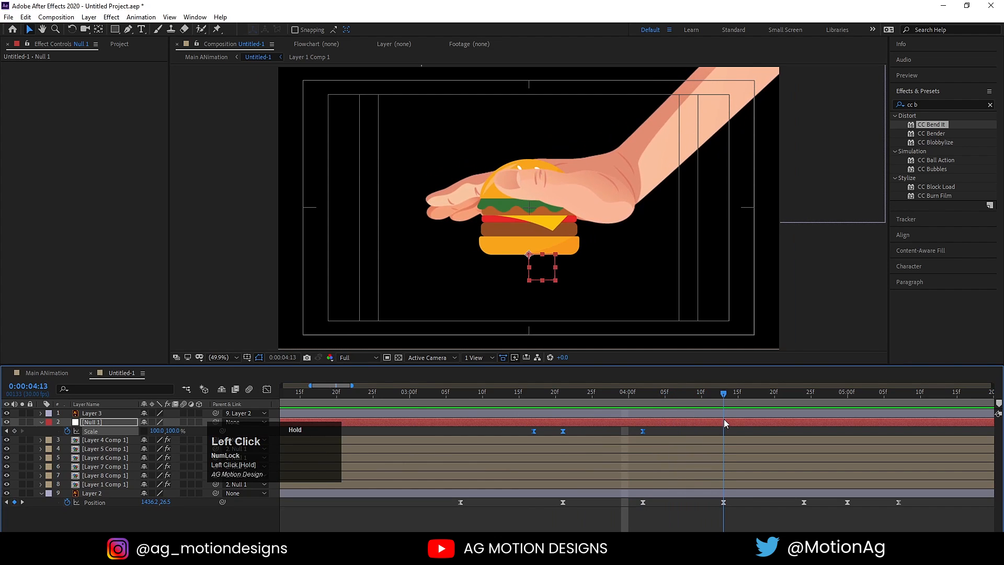
left_click(563, 431)
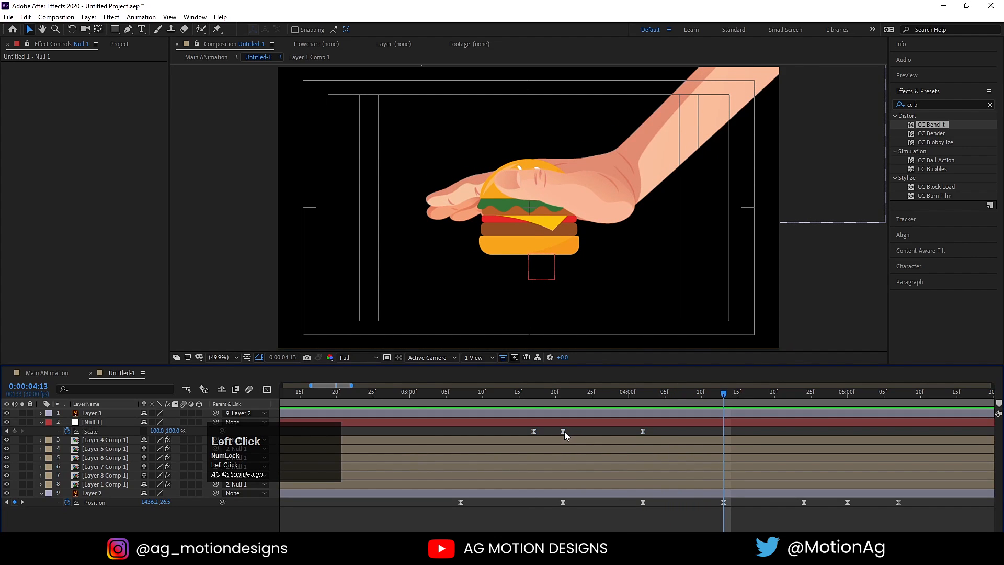
key("ctrl+c")
key("ctrl+v")
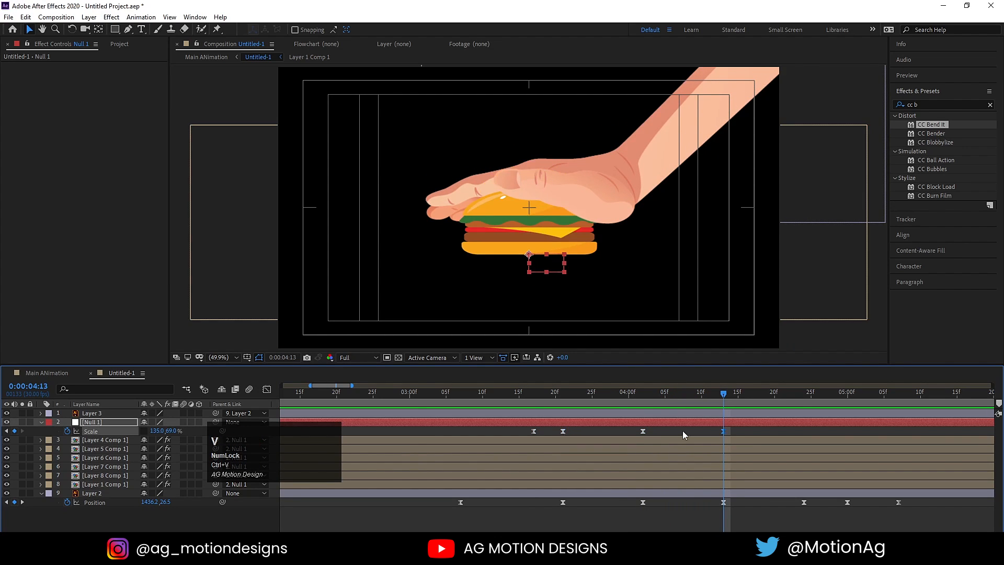
- Copy the null's 100% Scale keyframe to 0:00:04:24 and flatten the burger to 181, 33% at 0:00:05:00
left_click_drag(782, 398, 804, 398)
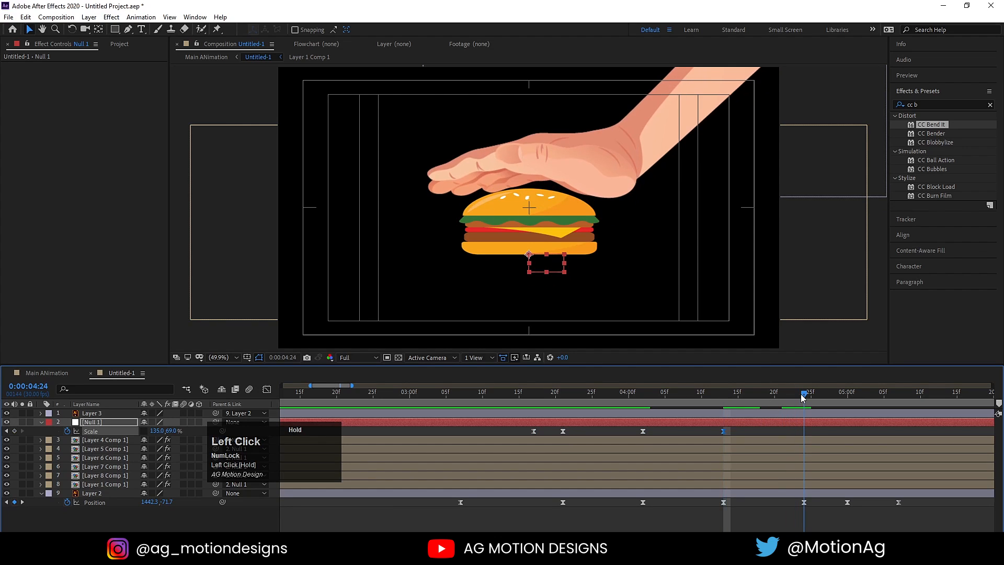
key("ctrl+c")
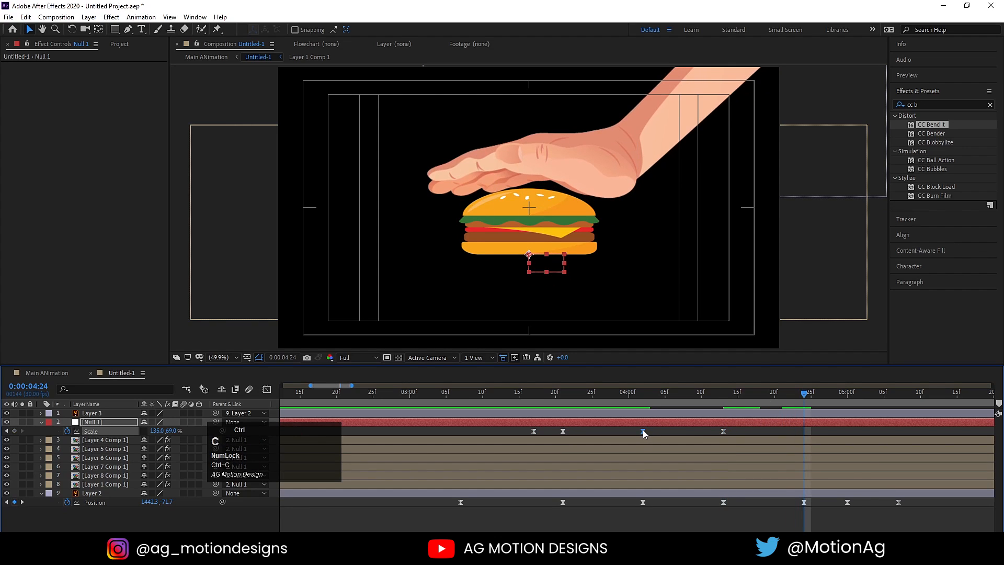
key("ctrl+v")
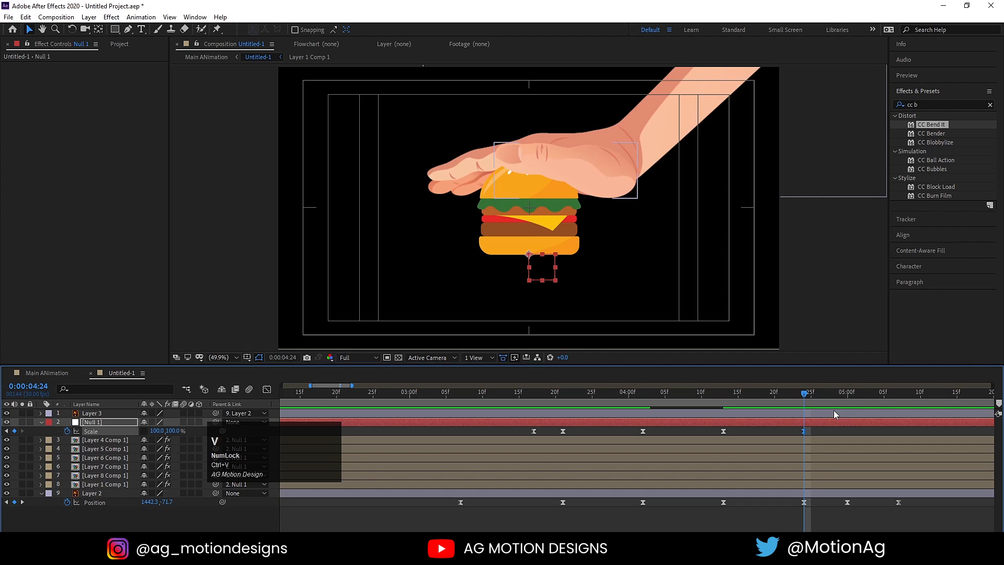
left_click_drag(829, 399, 844, 399)
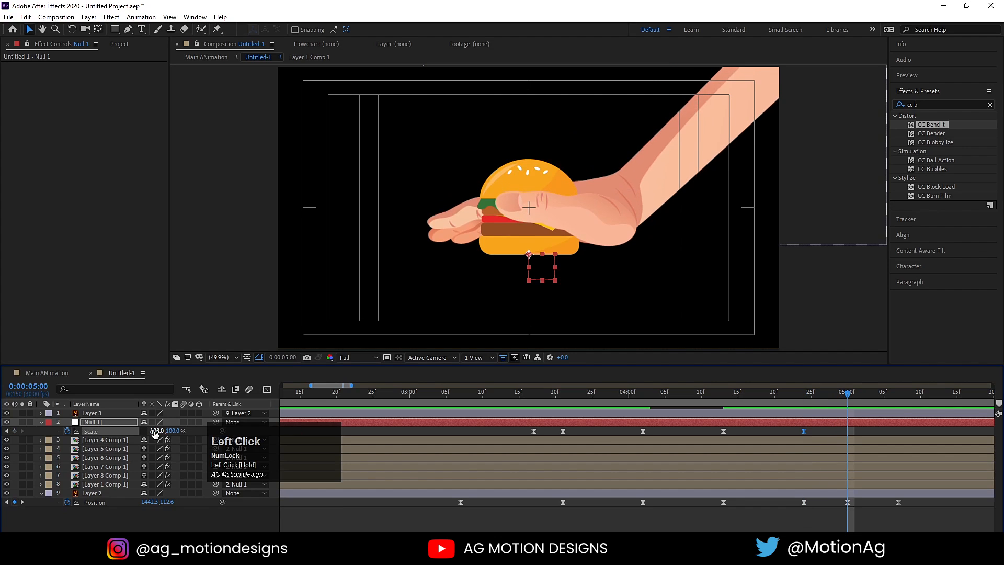
left_click_drag(159, 430, 189, 430)
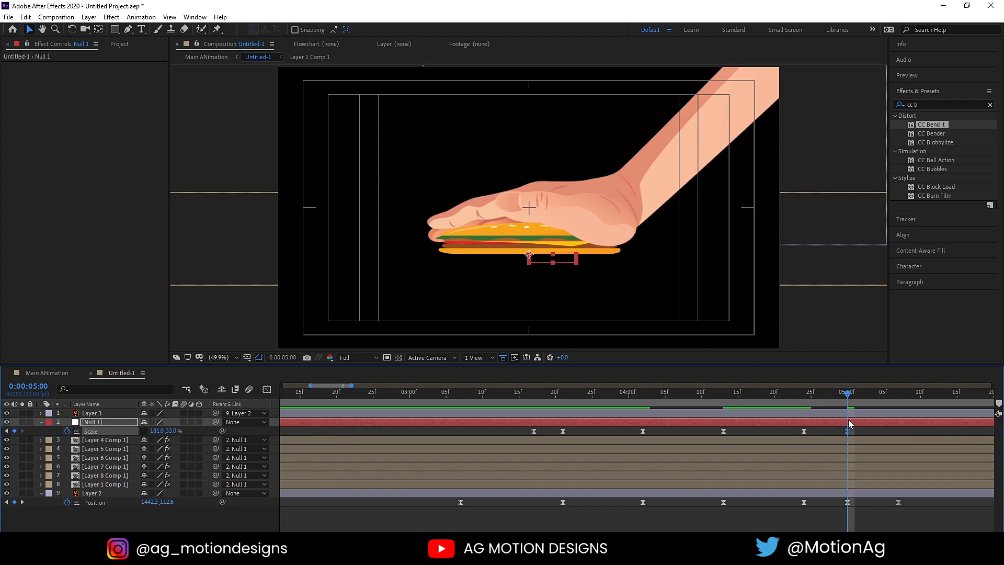
- Trim the ends of the burger ingredient layers at 0:00:05:01, one frame after the final squash
key("Page_Down")
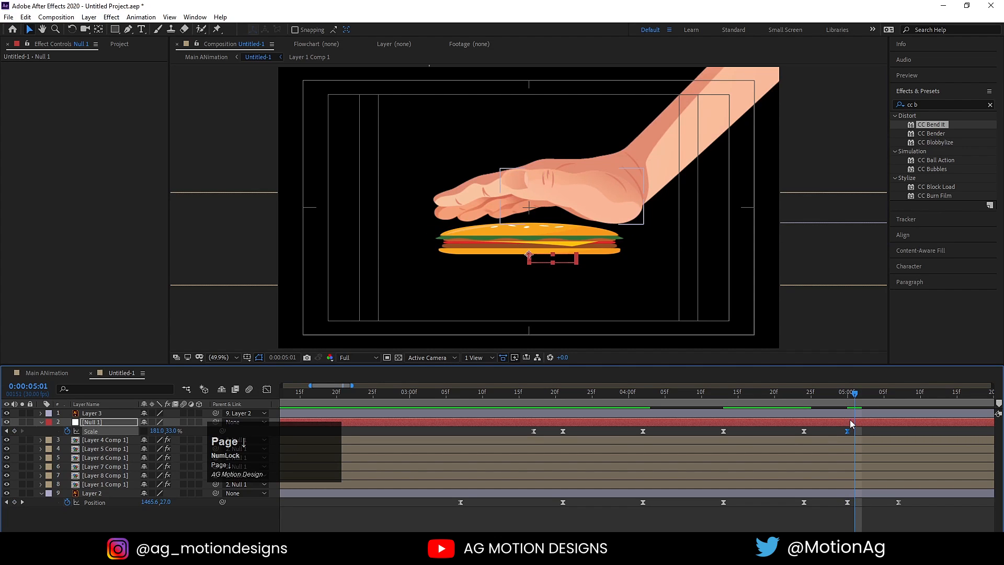
left_click(852, 484, "shift")
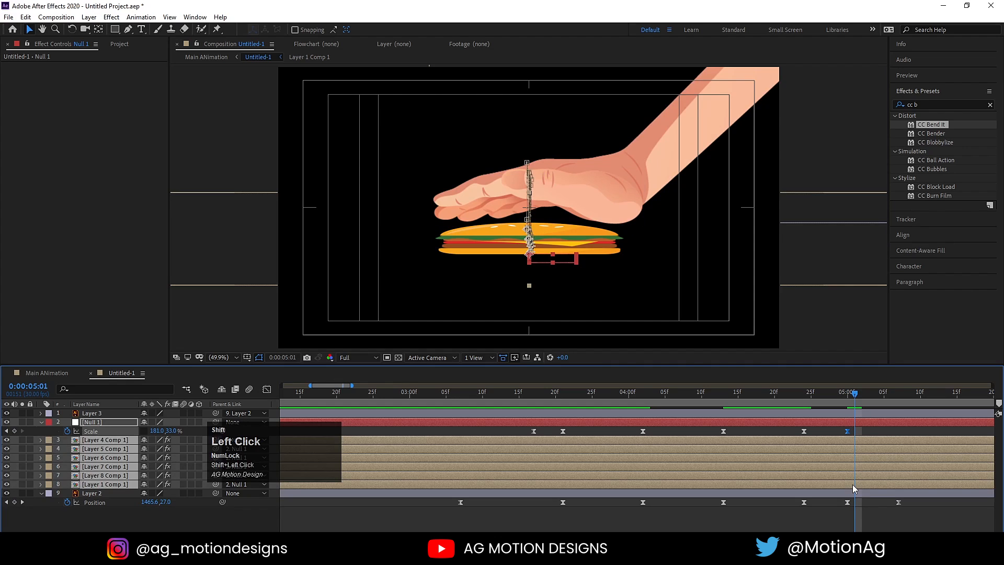
key("alt+bracketright")
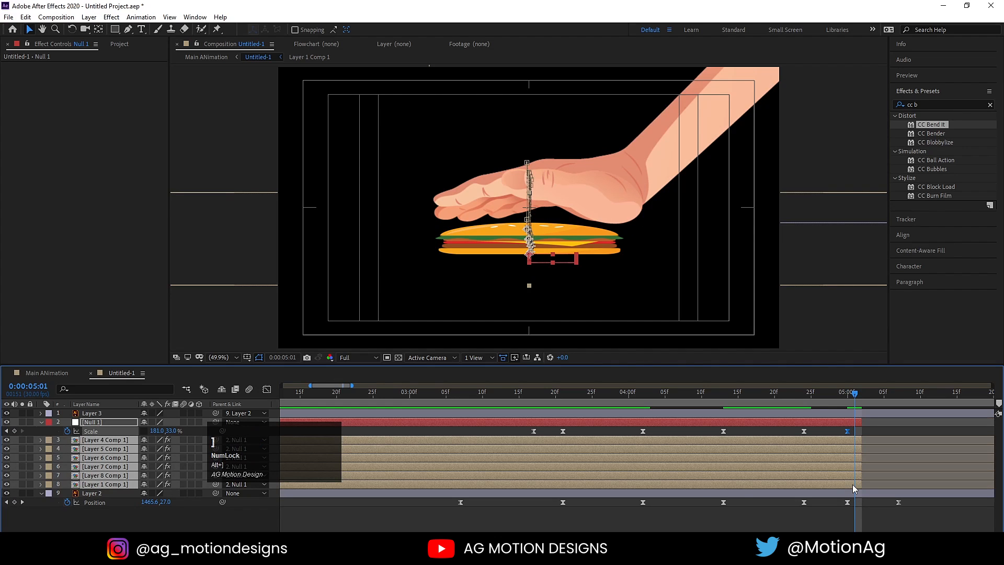
- Preview the whole burger and hand animation from the start of the composition
key("minus")
key("minus")
left_click_drag(334, 395, 285, 401)
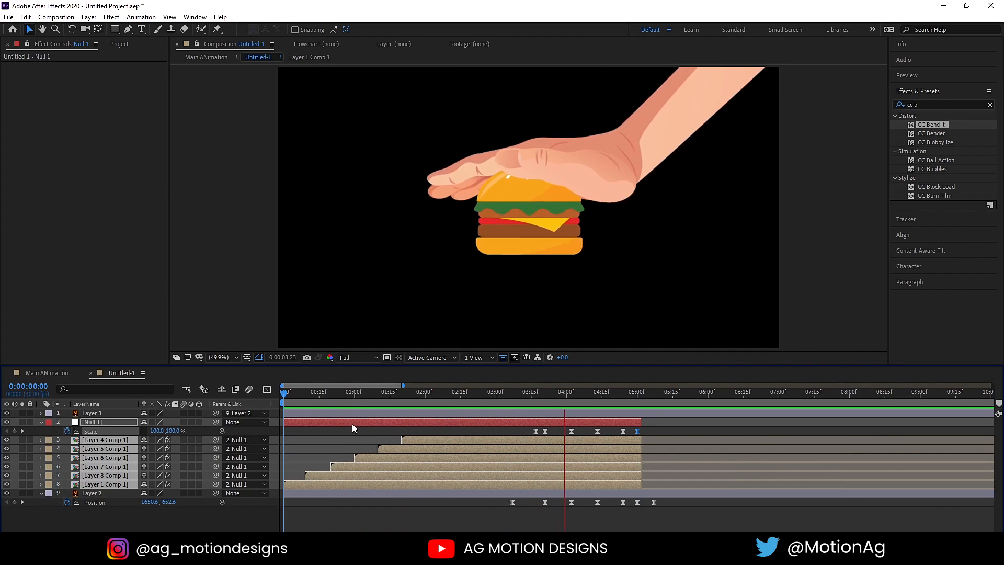
key("space")
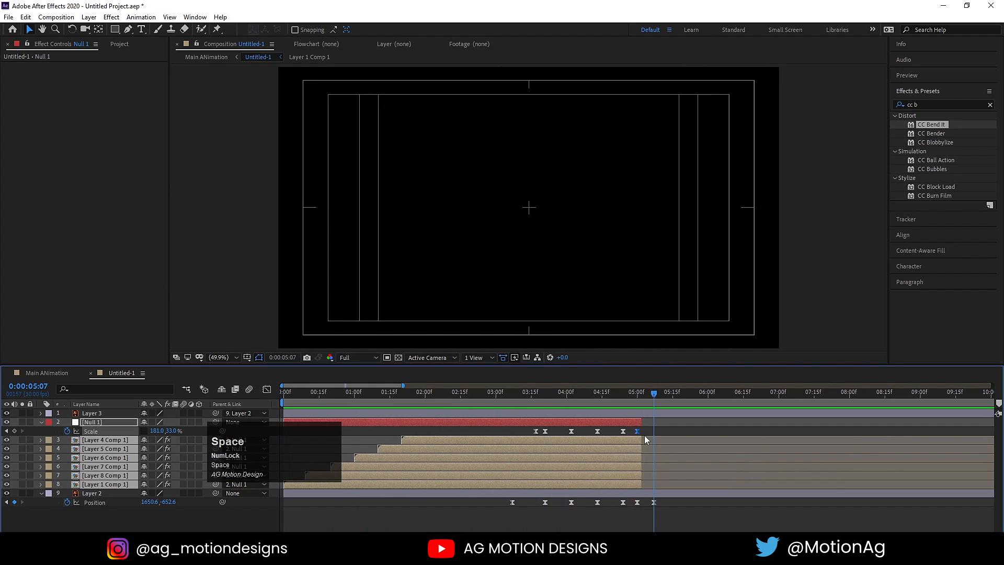
- Add the Burger-King-Logo composition as the uppermost layer in Untitled-1, with the current time at 0:00:05:01
left_click(641, 401)
left_click(653, 427)
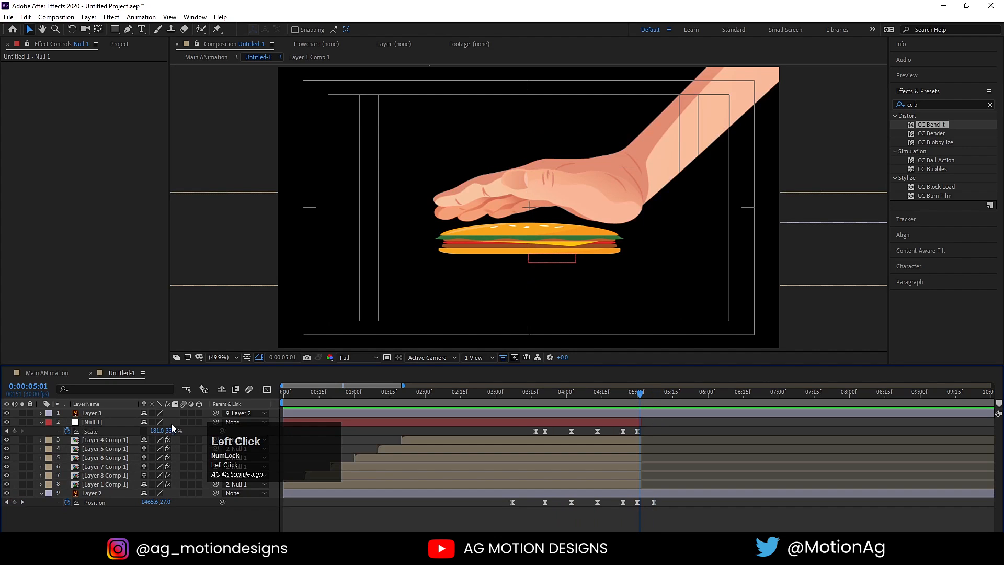
key("ctrl+0")
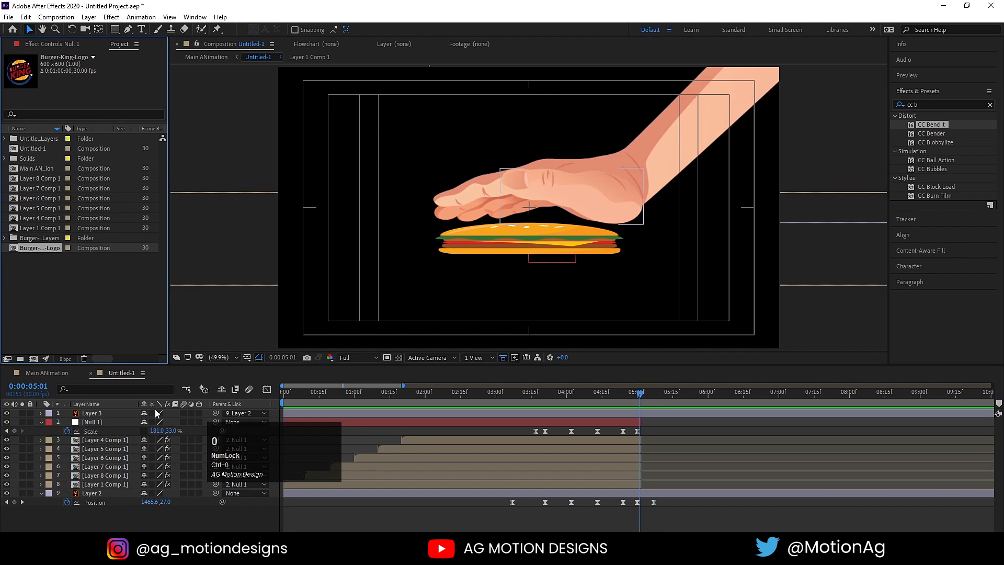
left_click(36, 165)
left_click(33, 149)
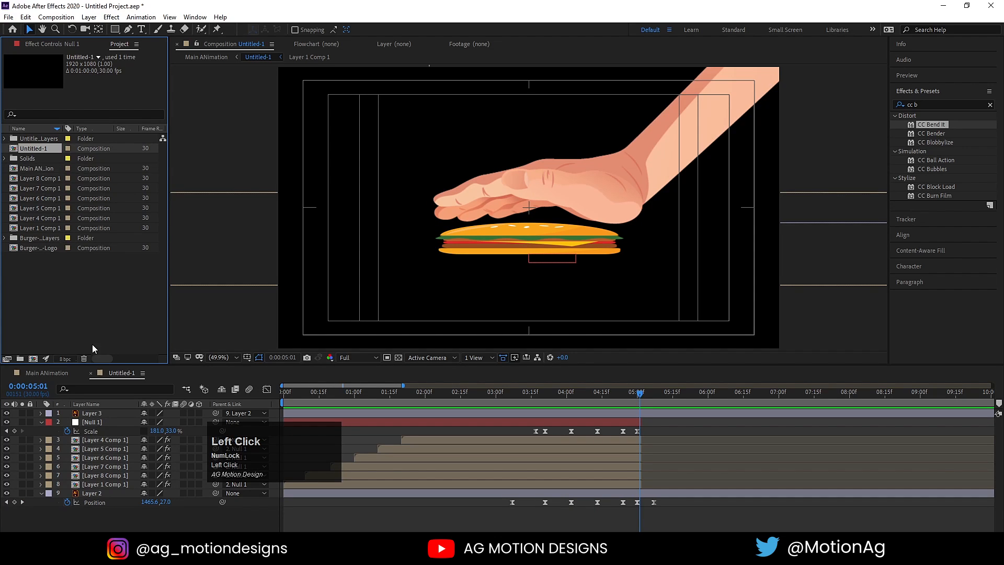
left_click(37, 248)
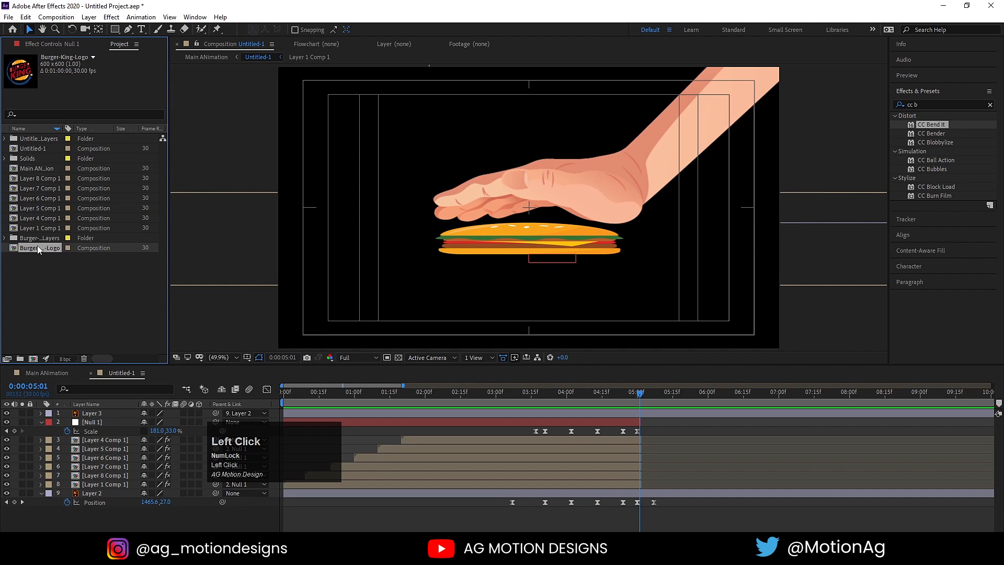
left_click_drag(38, 248, 115, 417)
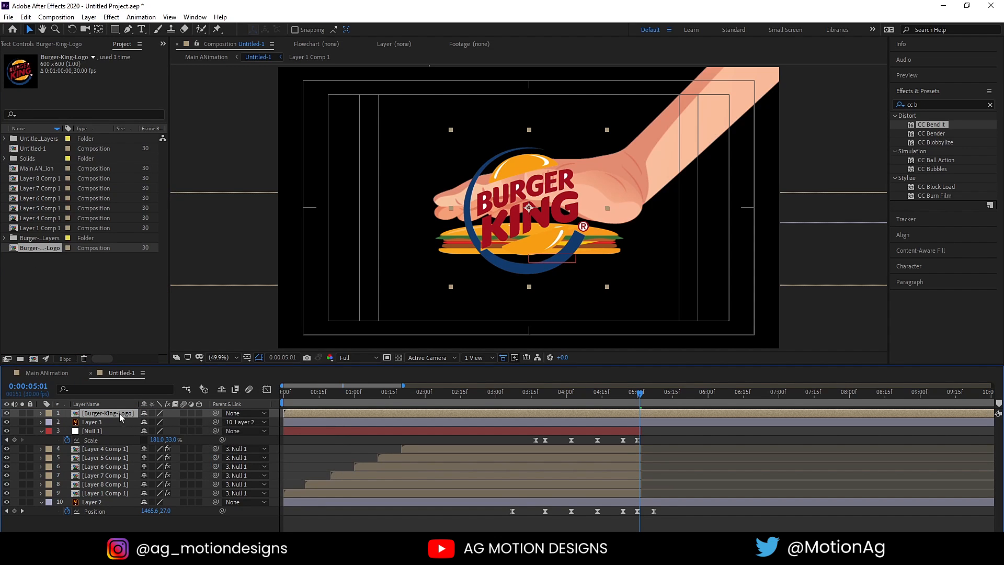
- Cut all five layers from the Burger-King-Logo composition and paste them into Untitled-1
double_click(119, 413)
key("ctrl+a")
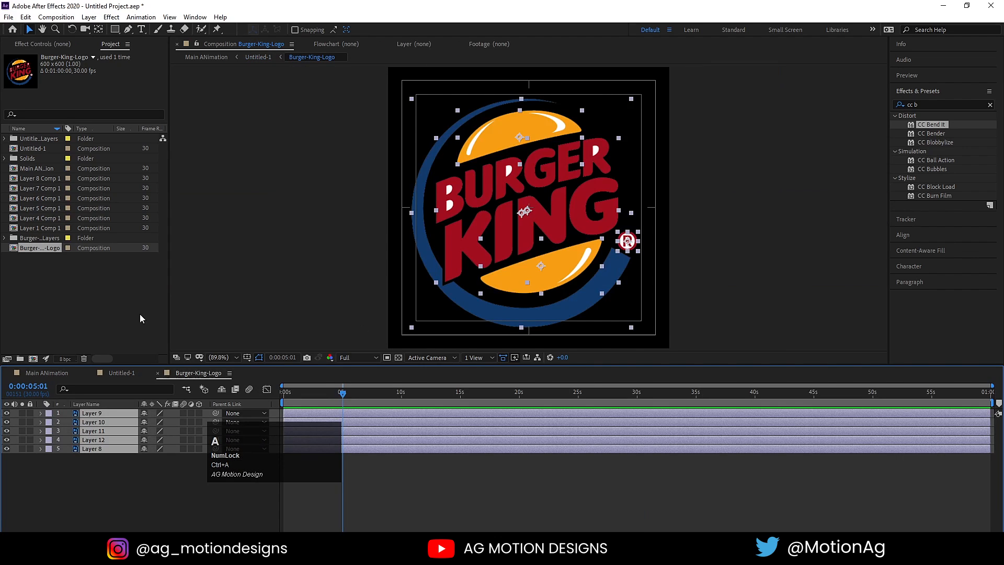
key("Delete")
left_click(118, 372)
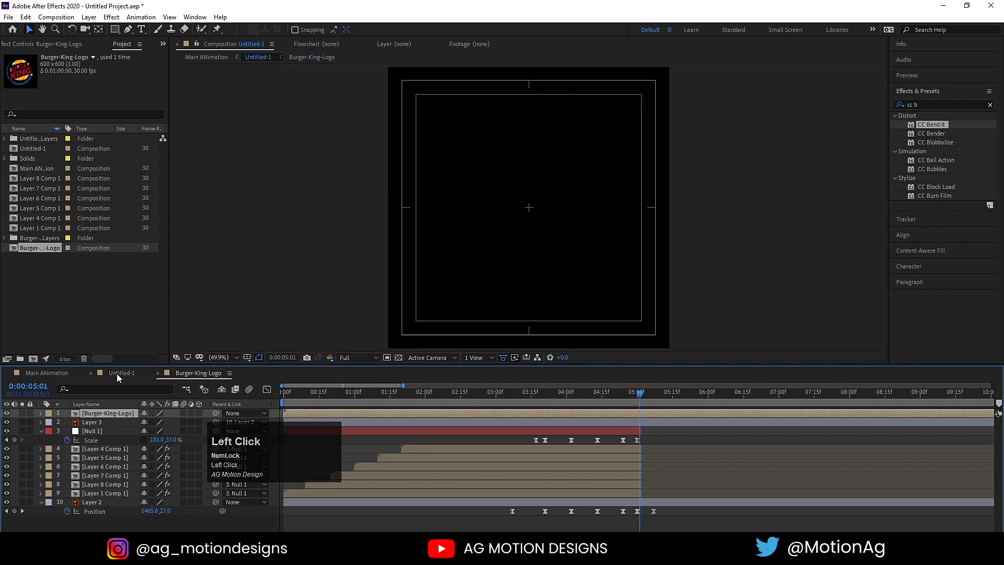
key("ctrl+v")
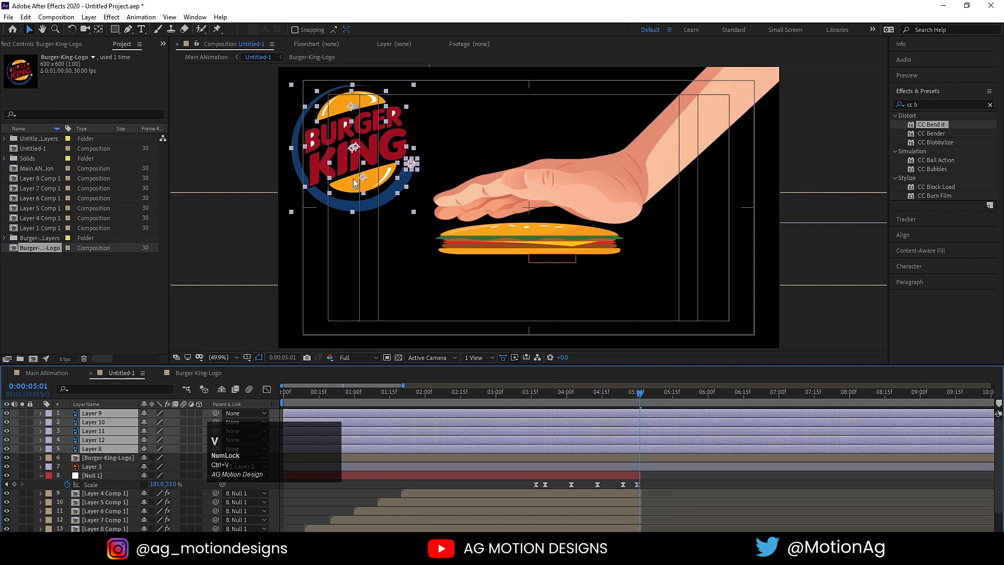
- Place the pasted logo layers over the flattened burger, starting at 0:00:05:01, and delete the Burger-King-Logo composition layer
left_click_drag(354, 183, 528, 271)
key("bracketleft")
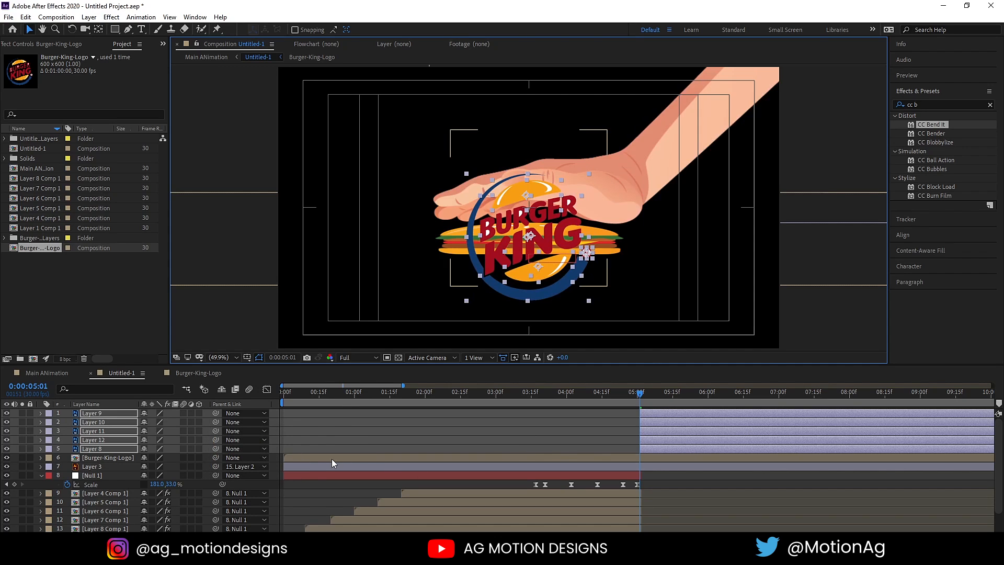
left_click(116, 458)
key("Delete")
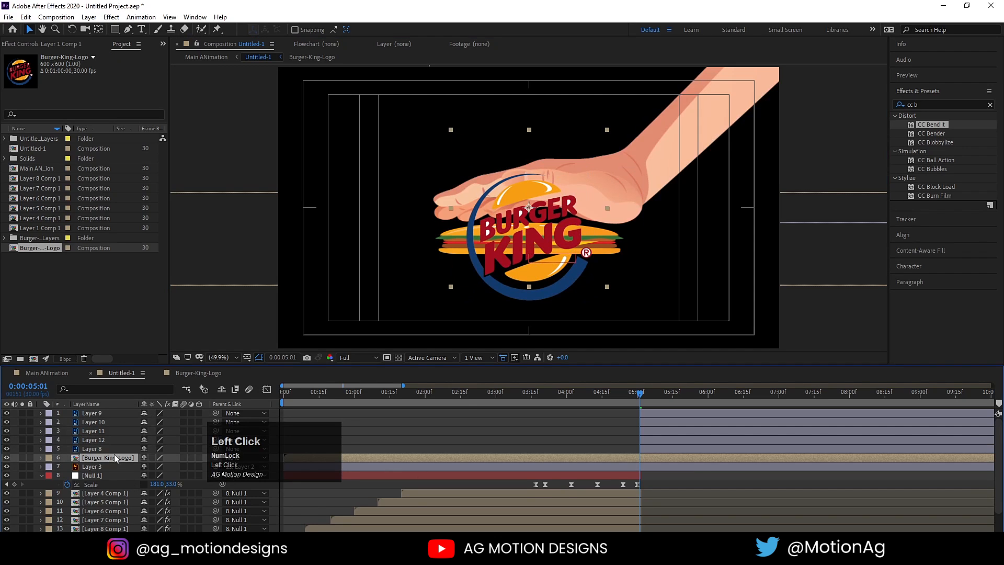
- Keyframe the Position of the five logo layers at 0:00:05:01 and raise them about 350 px at 0:00:05:16
left_click(651, 448)
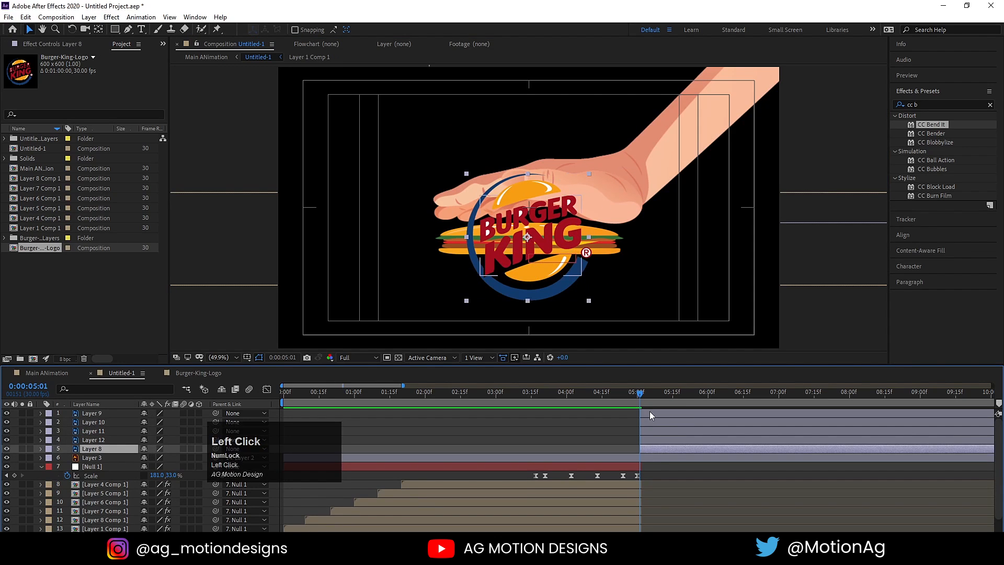
left_click(648, 412, "shift")
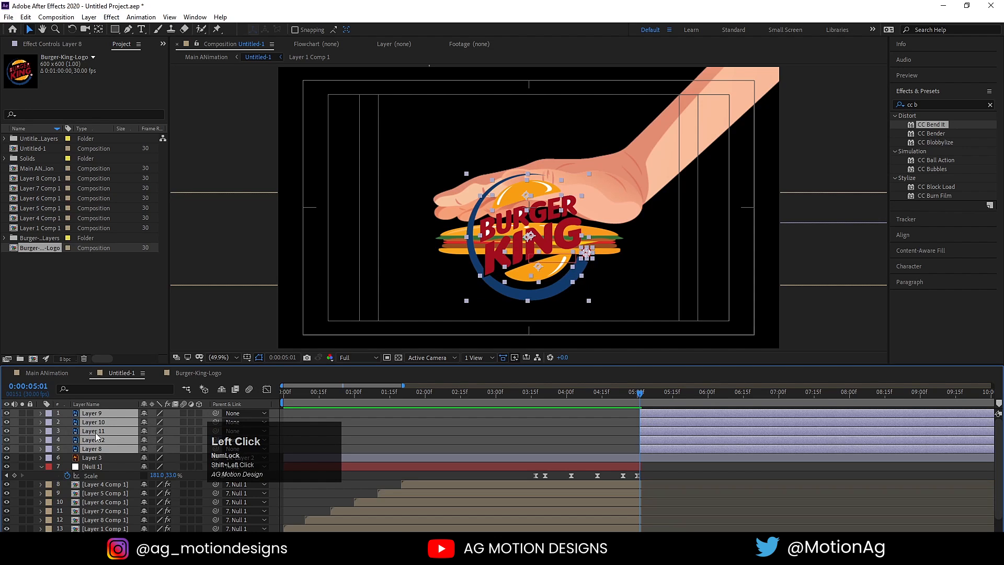
key("p")
left_click(67, 423)
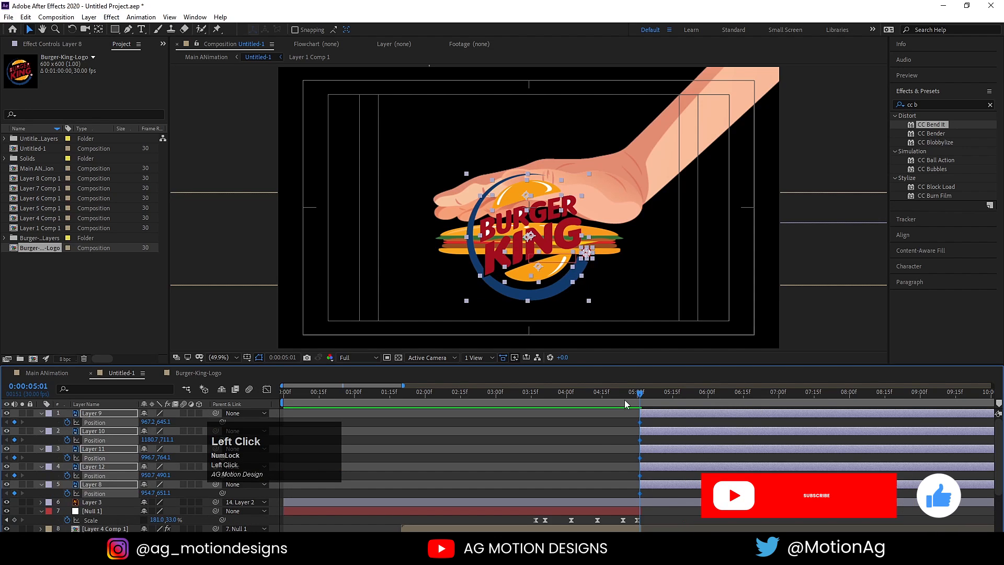
left_click(675, 393)
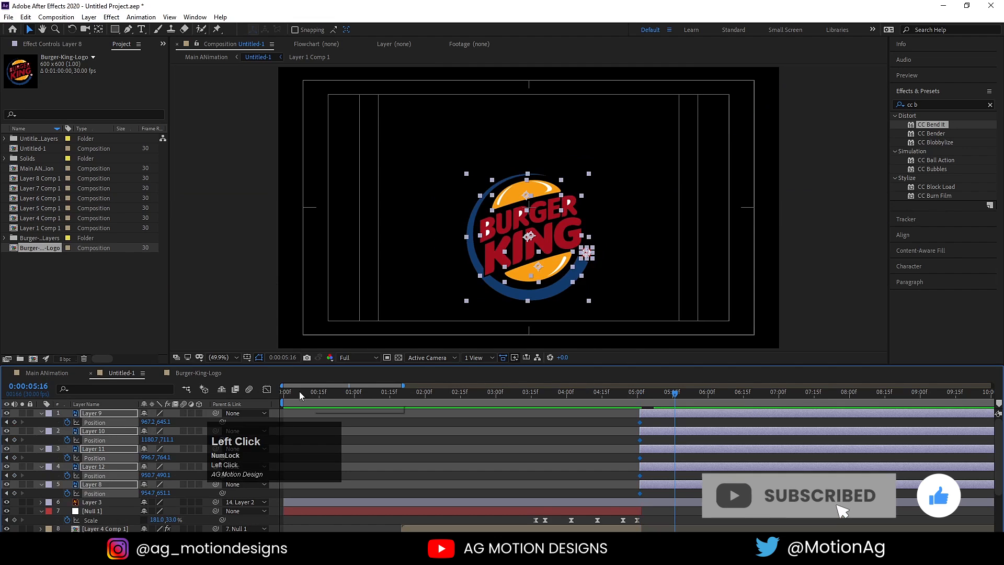
left_click_drag(501, 246, 501, 155)
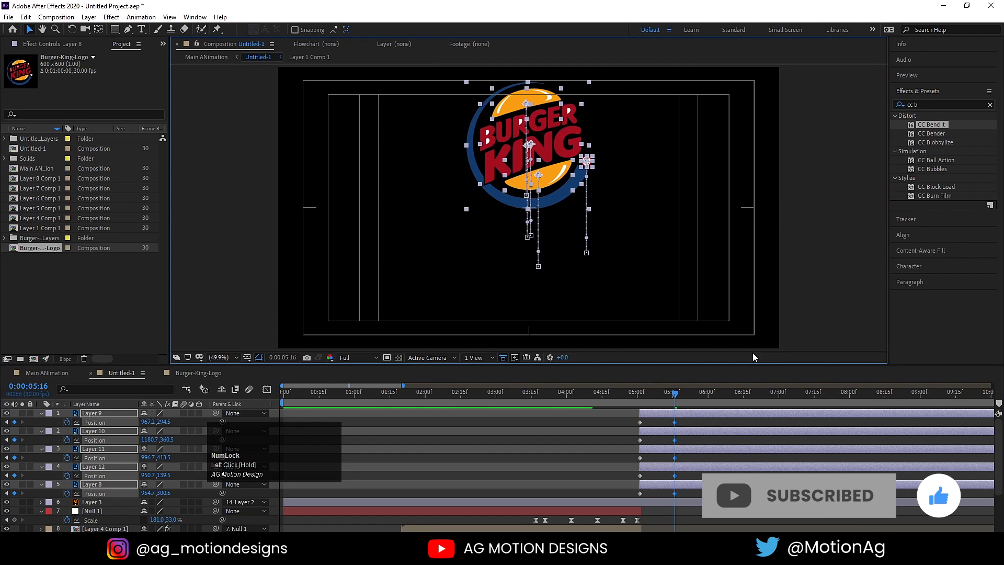
- Lower the logo layers about 228 px to the frame's centre at 0:00:06:00 and preview the jump from 0:00:04:26
left_click(707, 393)
left_click_drag(560, 171, 559, 227)
left_click(629, 393)
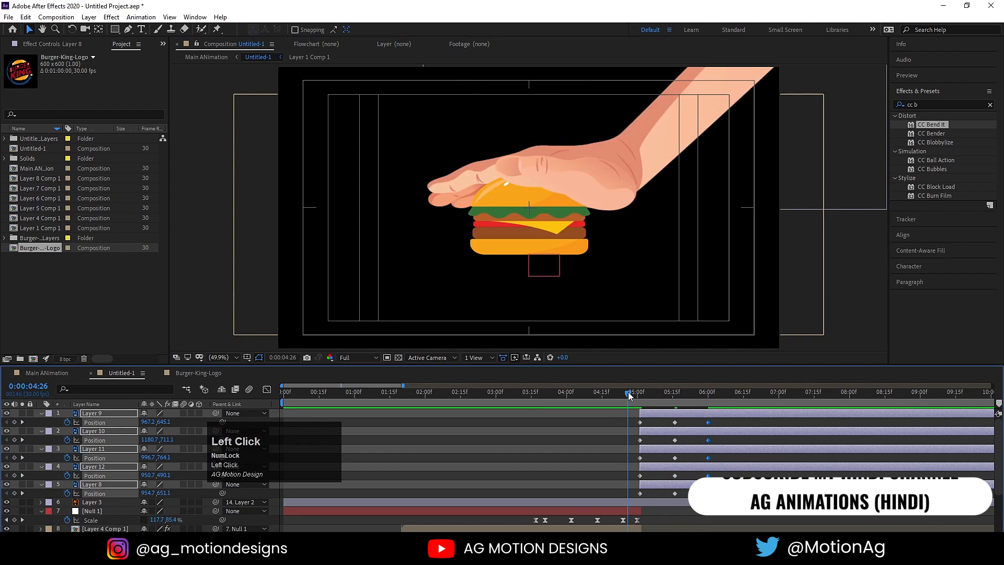
key("space")
- Apply Easy Ease to the logo layers' Position keyframes and extend the middle keyframes' influence to 100% in the speed graph
left_click_drag(625, 421, 718, 499)
key("F9")
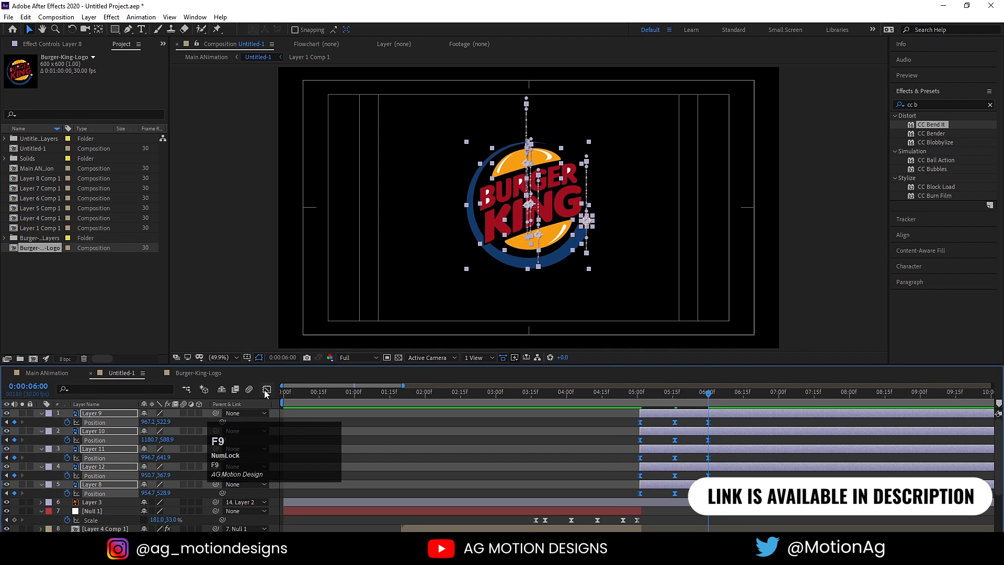
left_click(267, 390)
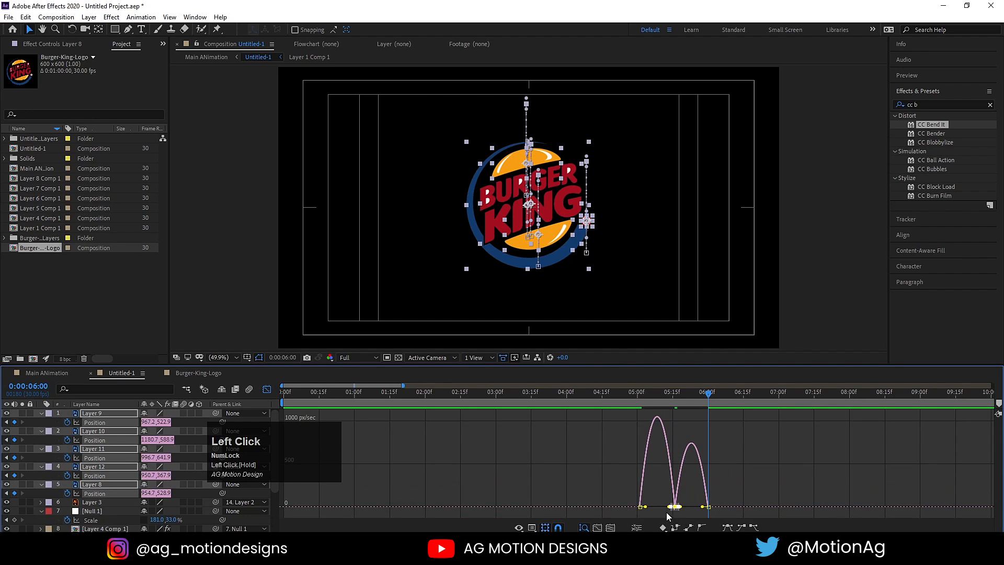
left_click_drag(667, 509, 676, 506)
key("equal")
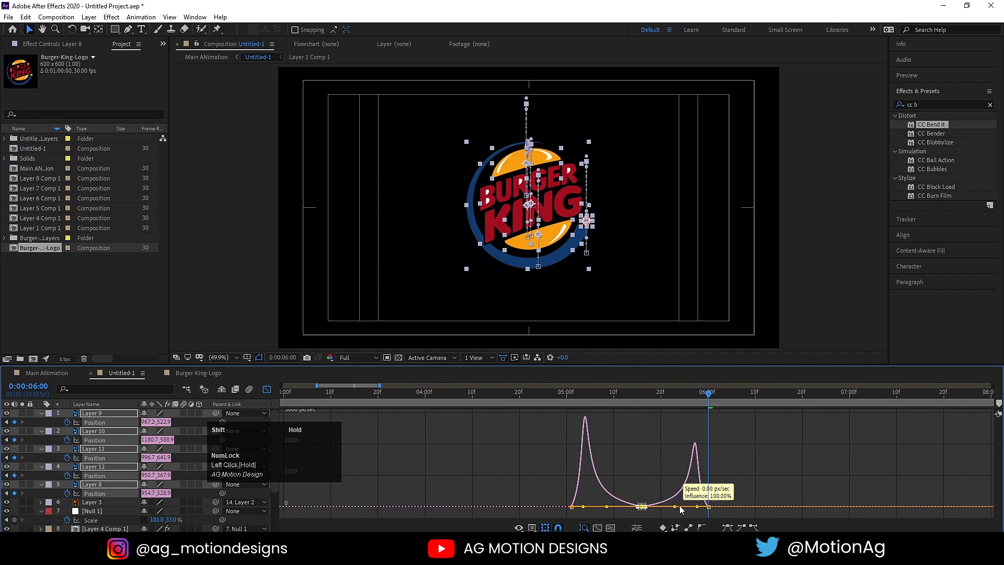
- Preview the eased logo jump from just before the final squash
key("space")
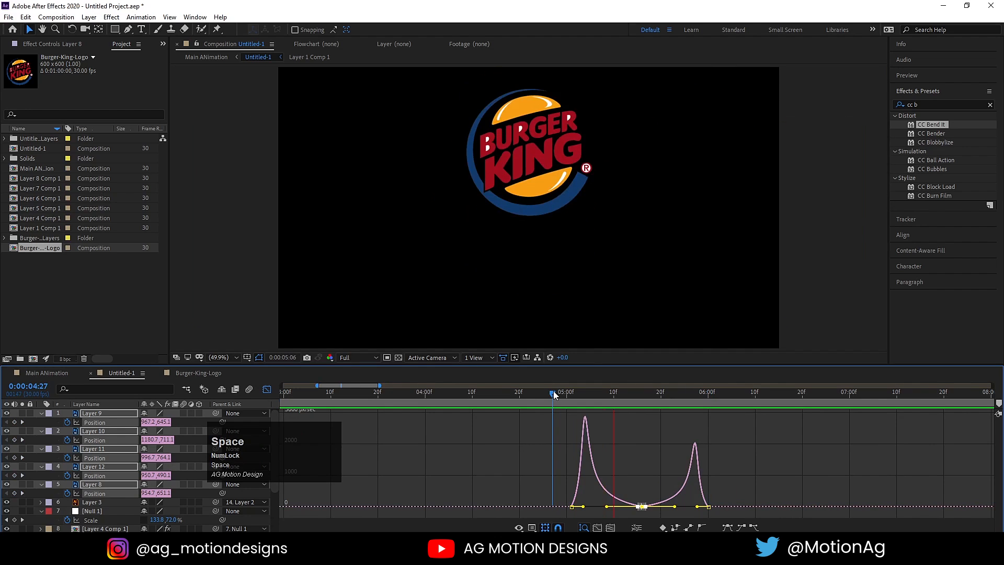
key("space")
left_click(563, 391)
key("space")
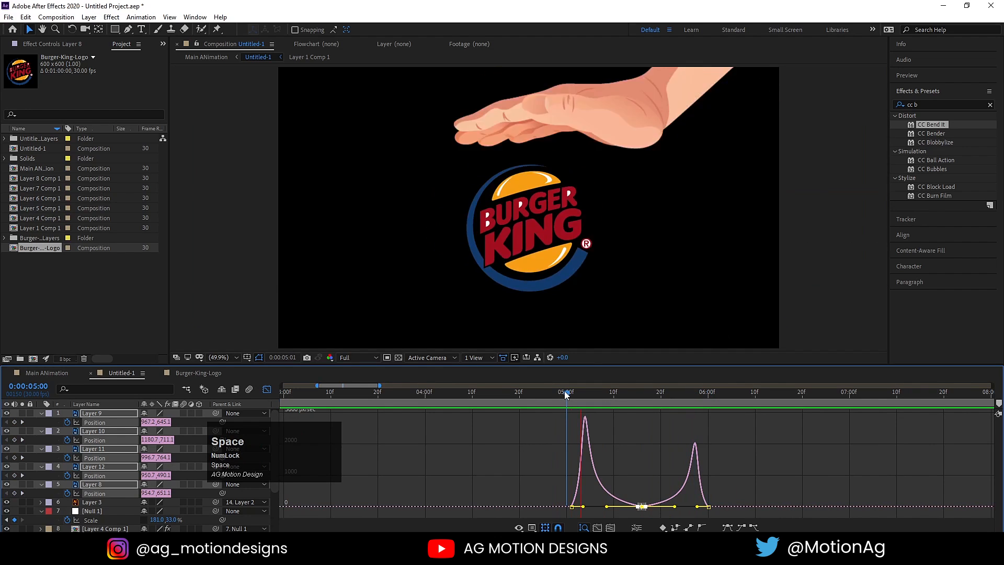
key("space")
- Shorten the speed-graph handles of the logo's first and last Position keyframes and preview the jump from 0:00:04:29
left_click_drag(563, 467, 575, 507)
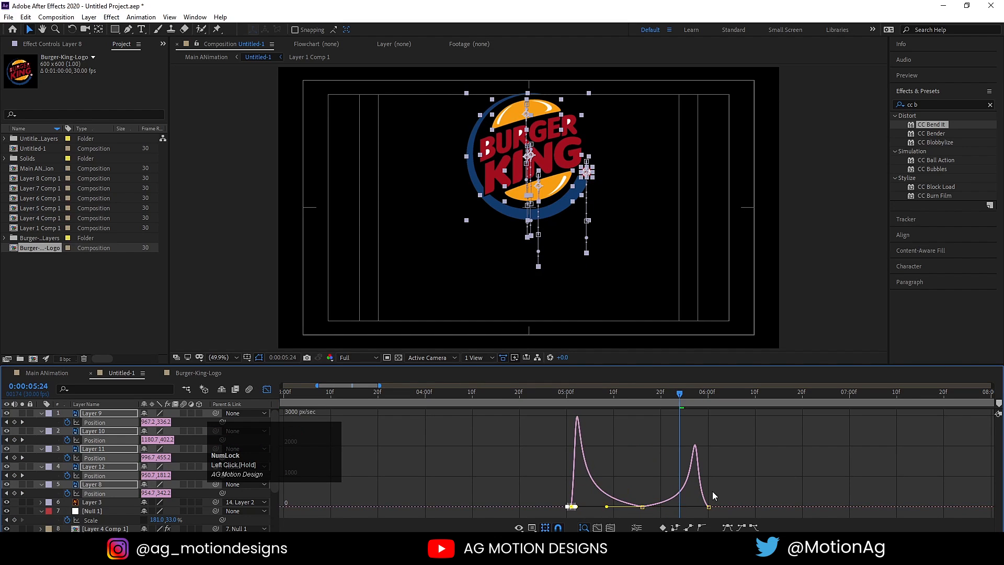
left_click_drag(726, 469, 707, 507)
left_click(562, 391)
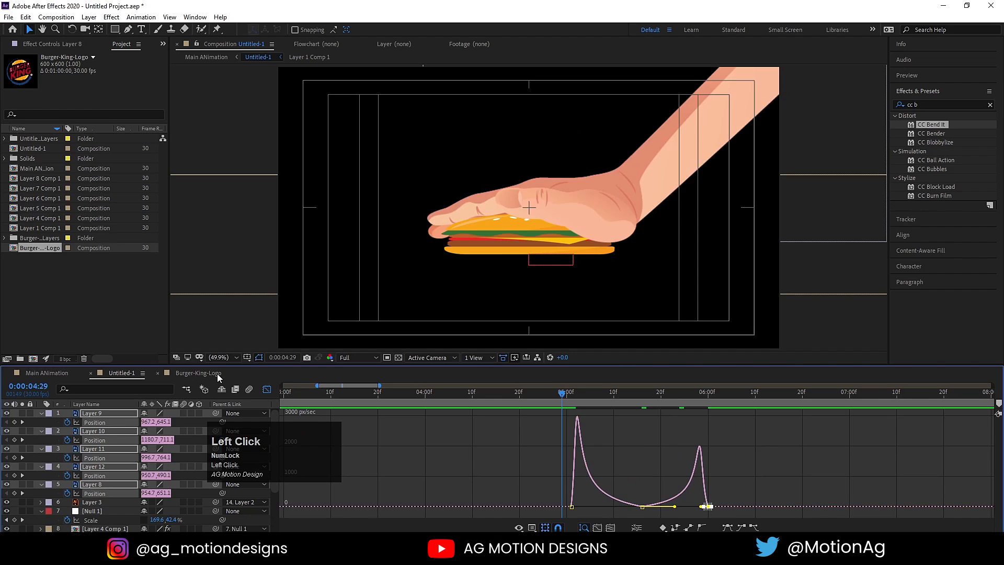
left_click(266, 389)
key("space")
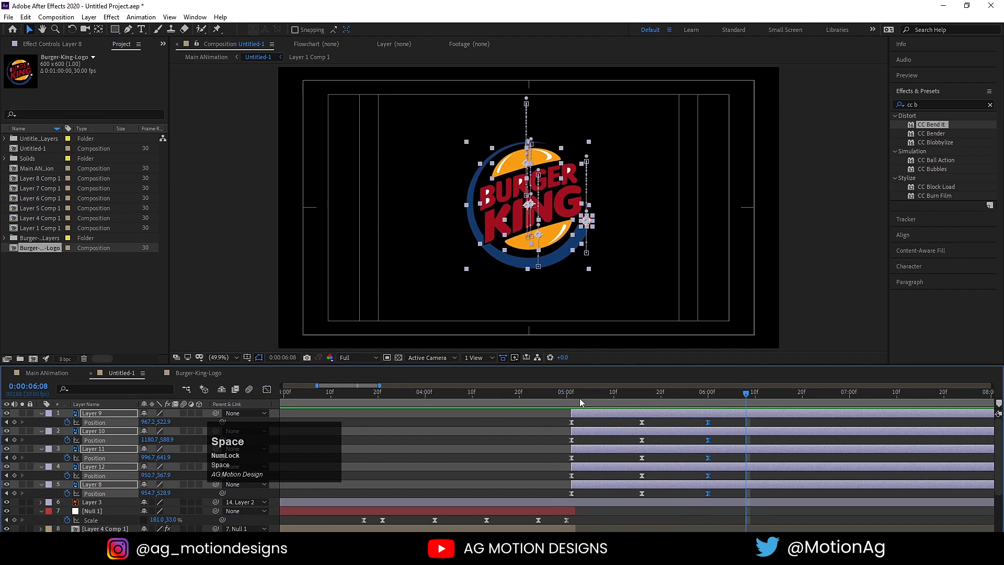
- Keyframe the five logo layers' Rotation from 0° at 0:00:05:01 to one full revolution at 0:00:06:00
left_click(572, 397)
key("r")
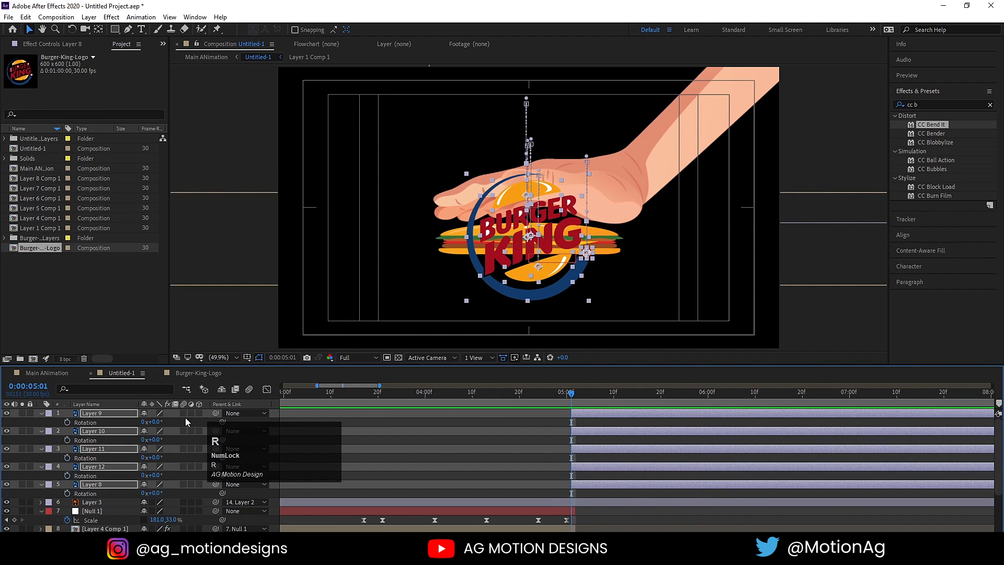
left_click(68, 422)
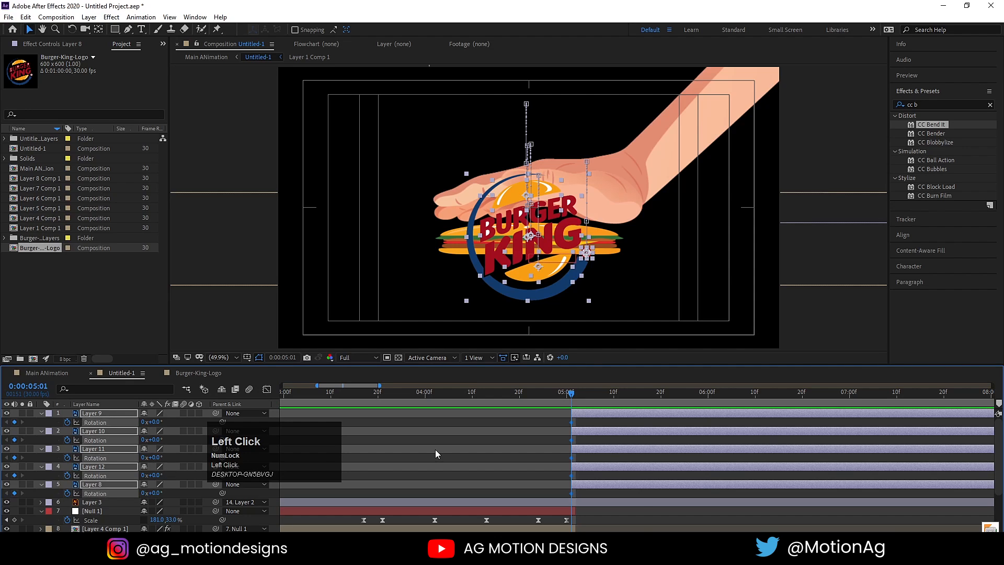
key("u")
key("k")
key("k")
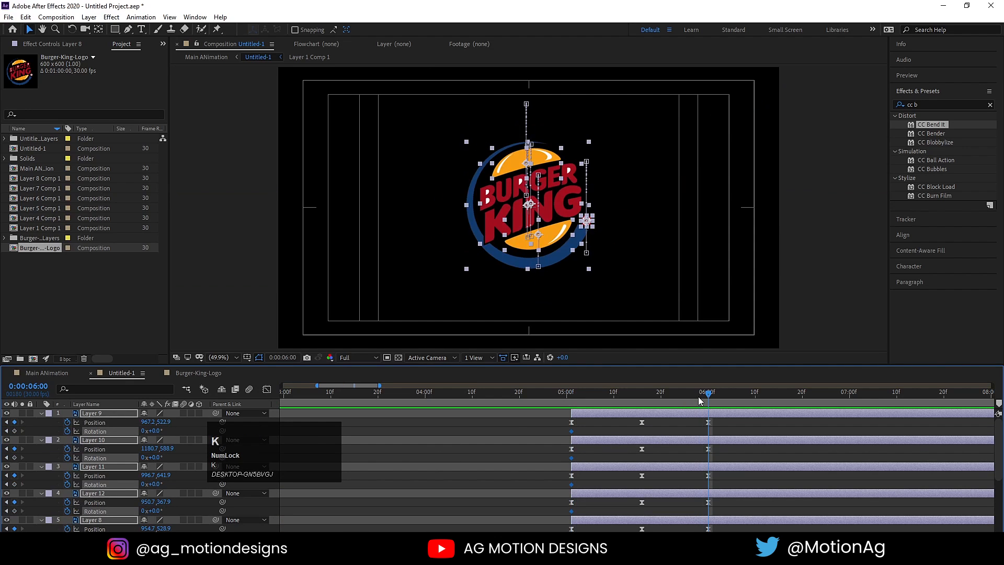
left_click(142, 430)
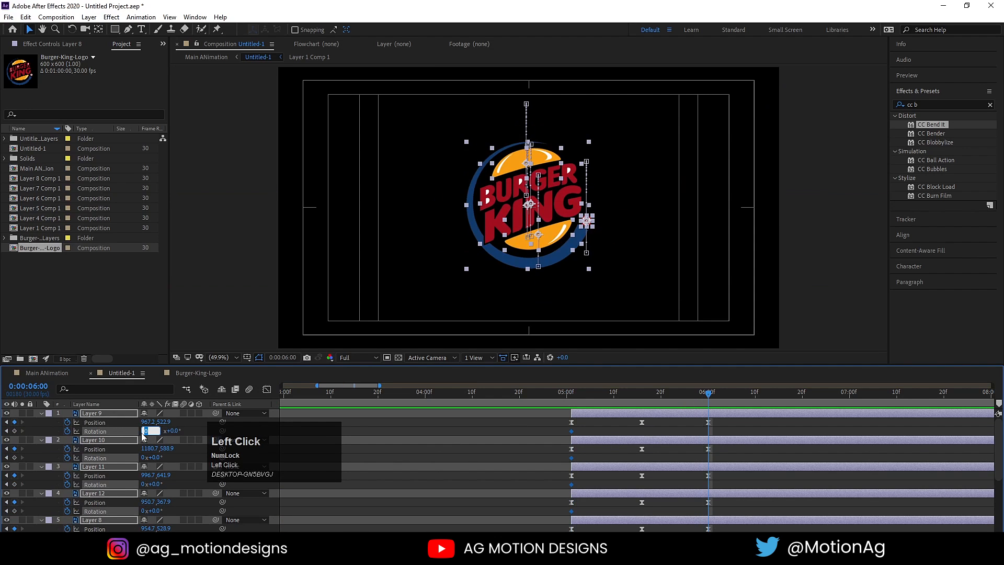
type("1")
key("Return")
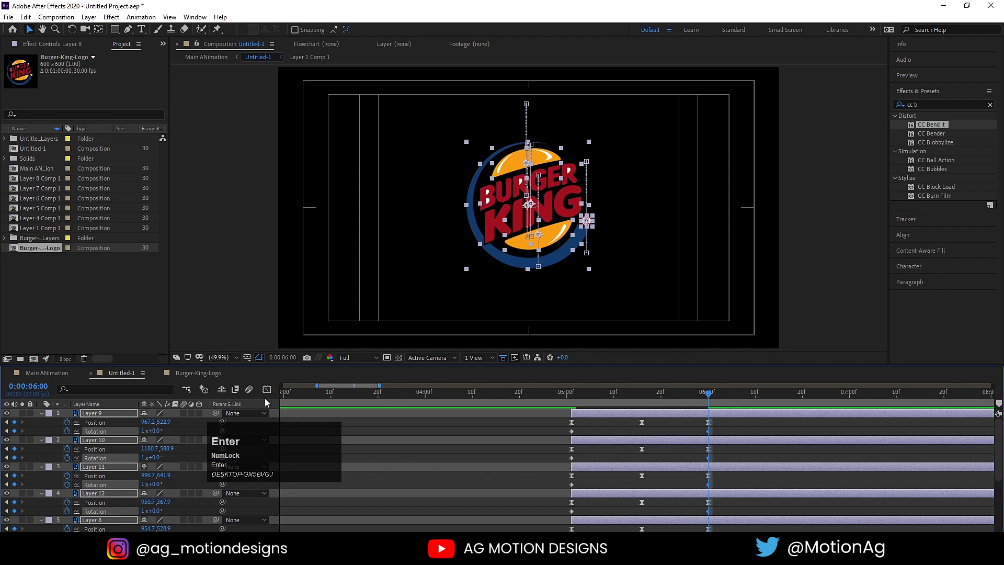
- Apply Easy Ease to the logo's Rotation keyframes and lengthen their speed-graph handles, with about 63% influence on the first keyframes
key("r")
key("r")
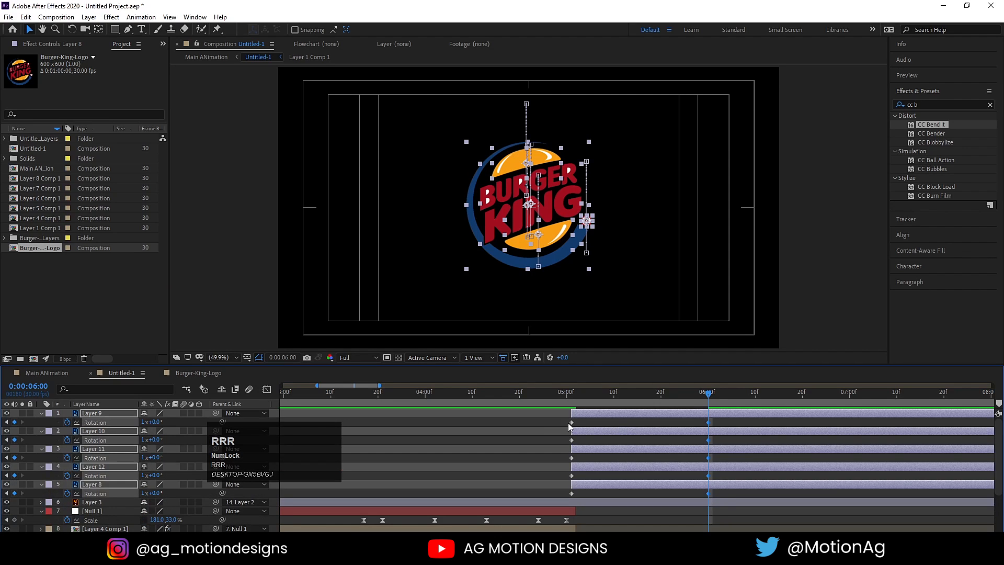
left_click_drag(552, 421, 728, 508)
key("F9")
left_click(267, 389)
left_click_drag(542, 467, 820, 516)
left_click_drag(685, 506, 663, 506)
left_click_drag(596, 507, 615, 506)
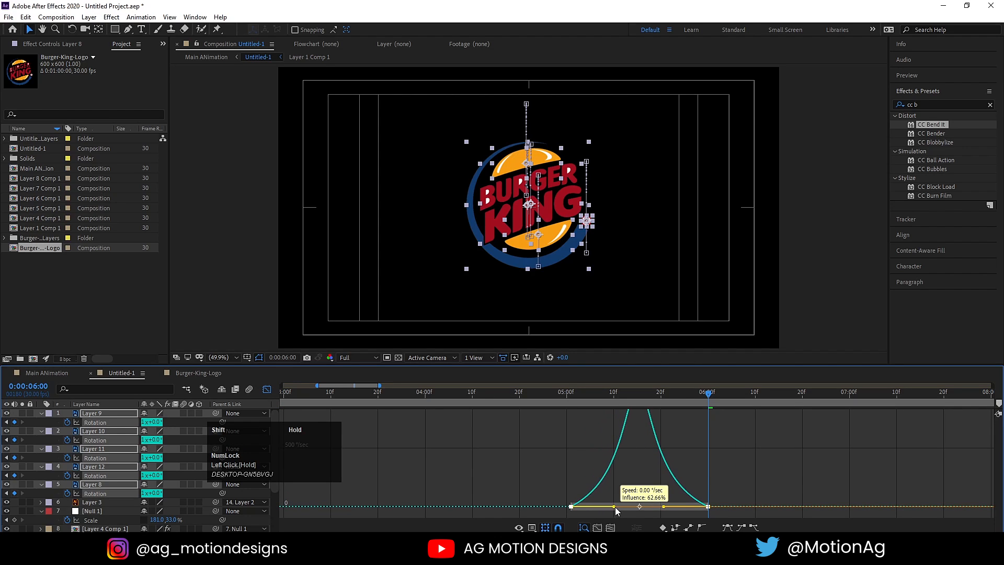
- Preview the logo's spin and jump from 0:00:04:29, then return to the layer view of the timeline
left_click(563, 402)
key("space")
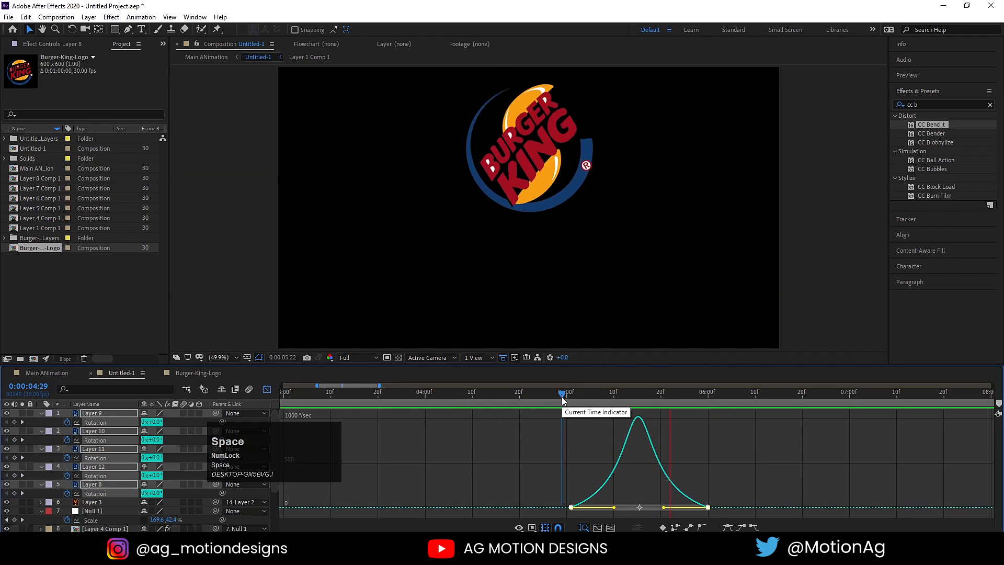
key("space")
left_click(267, 389)
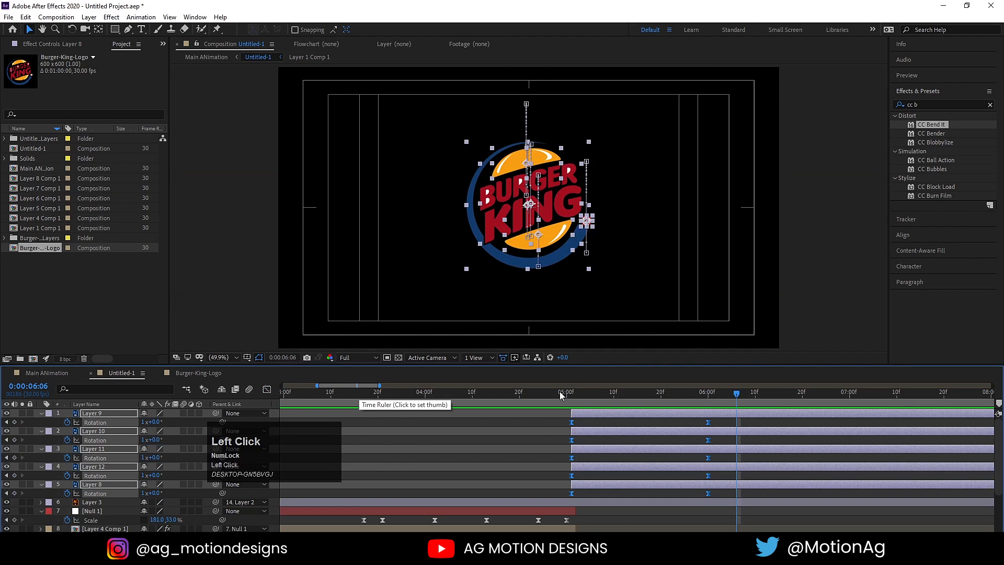
- Preview the logo's spin, return to 0:00:05:01 and reduce the five logo layers' Scale to 27%
left_click(563, 392)
key("space")
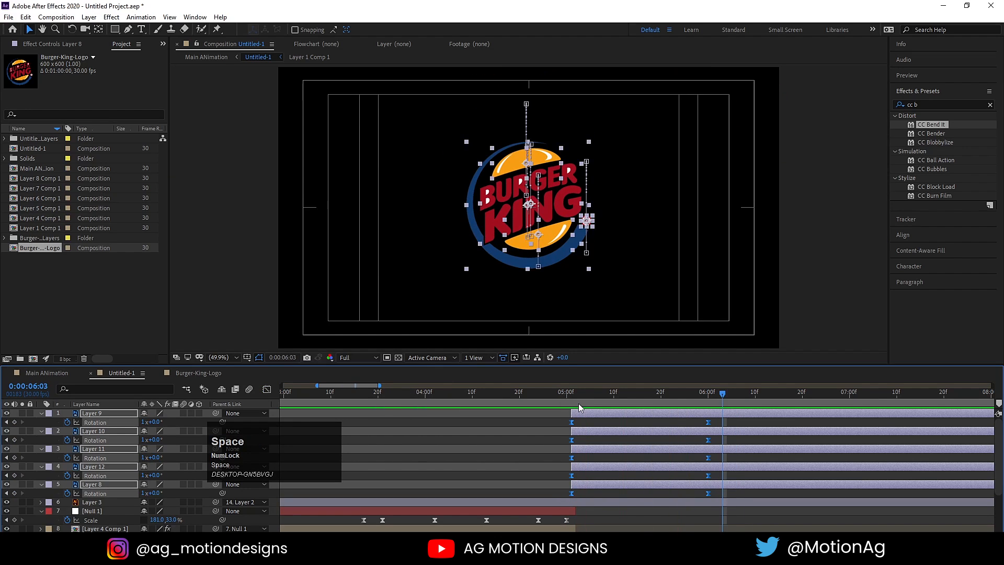
left_click_drag(571, 393, 572, 396)
key("s")
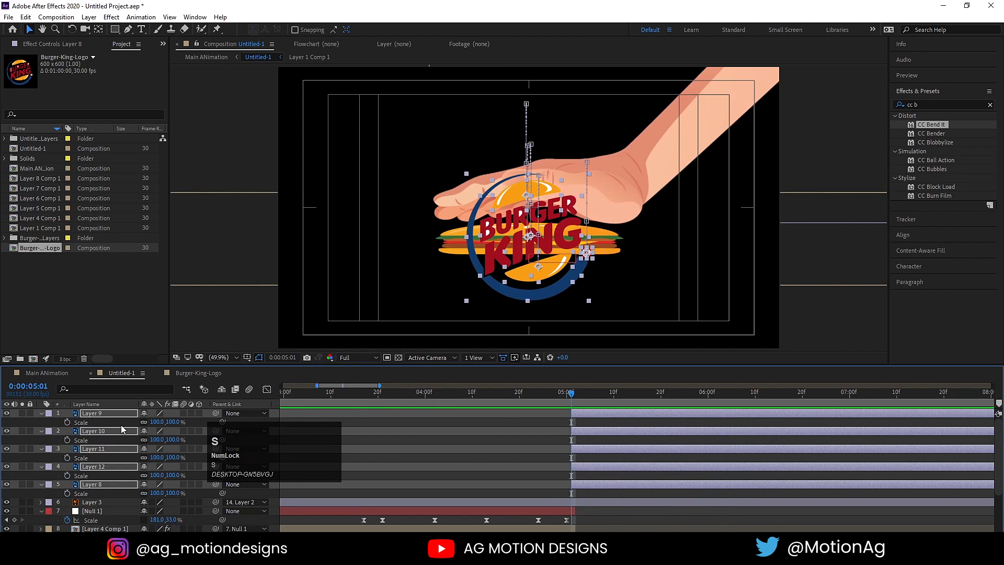
left_click_drag(157, 421, 117, 423)
key("ctrl+z")
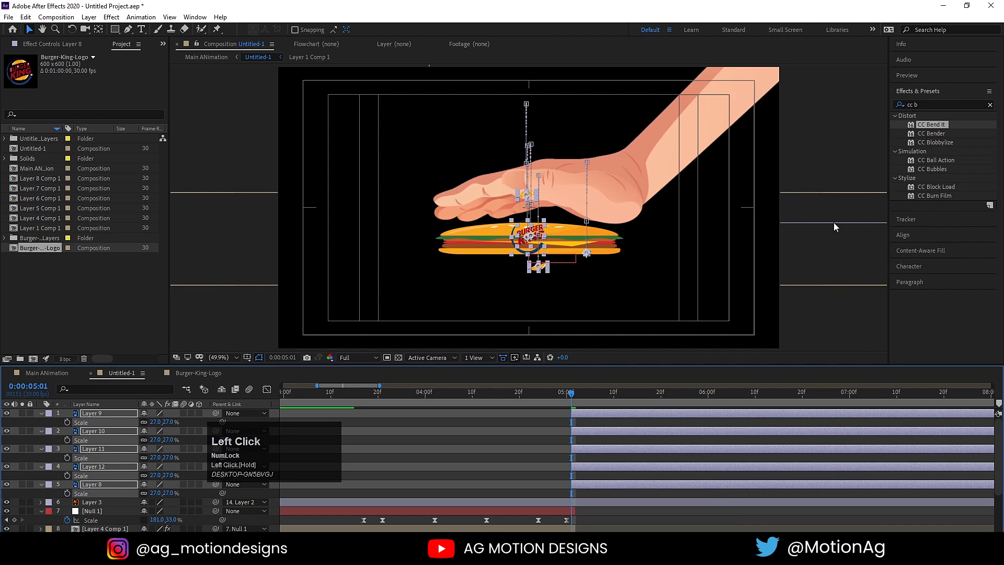
- Align the five logo layers on their horizontal and vertical centres at 0:00:05:01 and move them onto the burger at about 968, 661.3
left_click(903, 235)
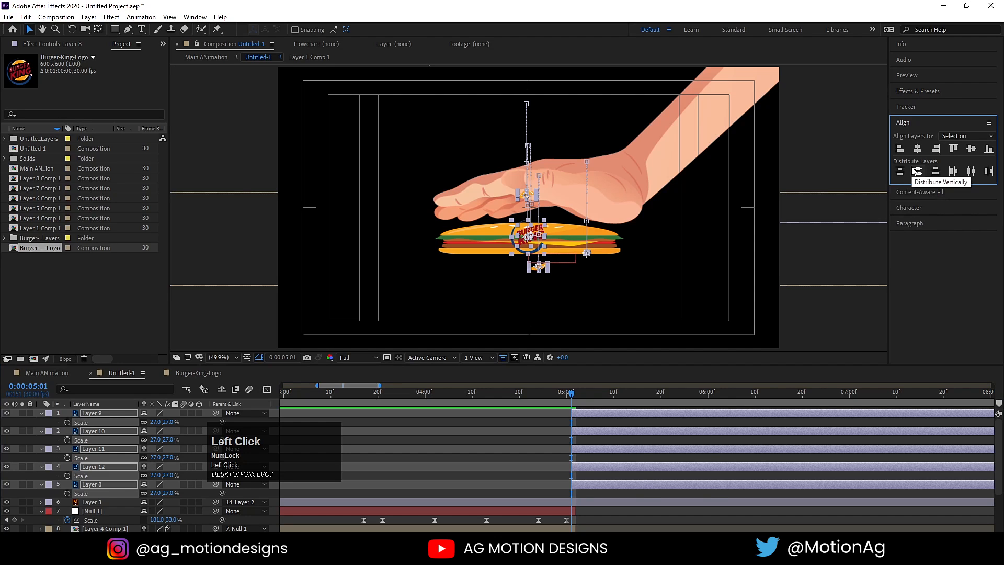
key("p")
left_click(917, 150)
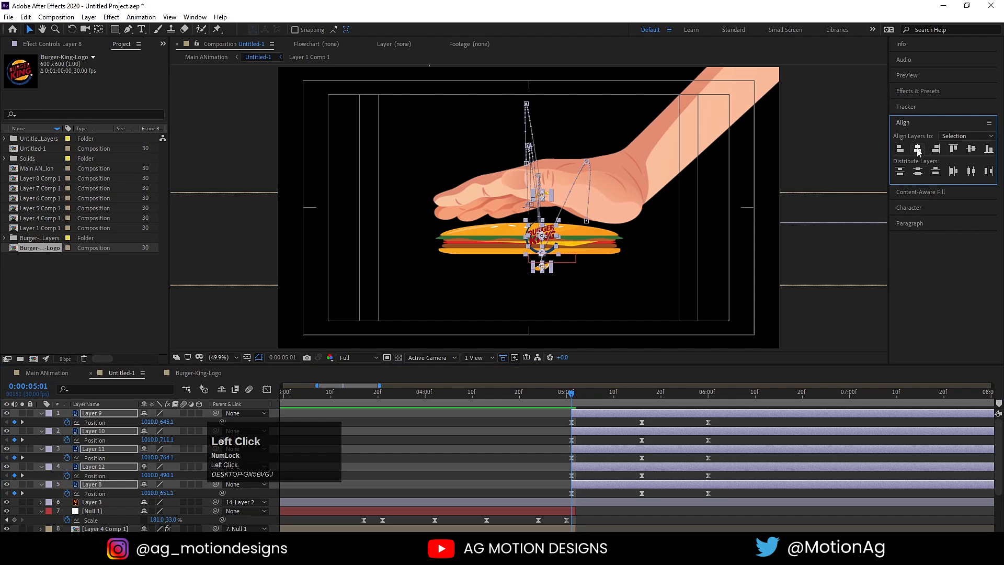
left_click(971, 149)
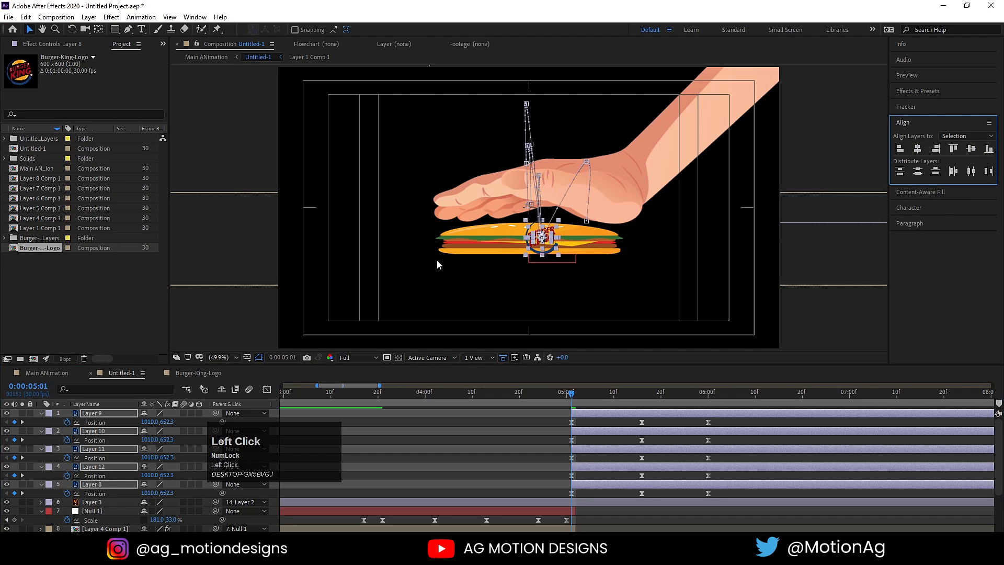
mouse_move(149, 423)
left_mouse_down()
mouse_move(125, 420)
mouse_move(166, 426)
left_mouse_up()
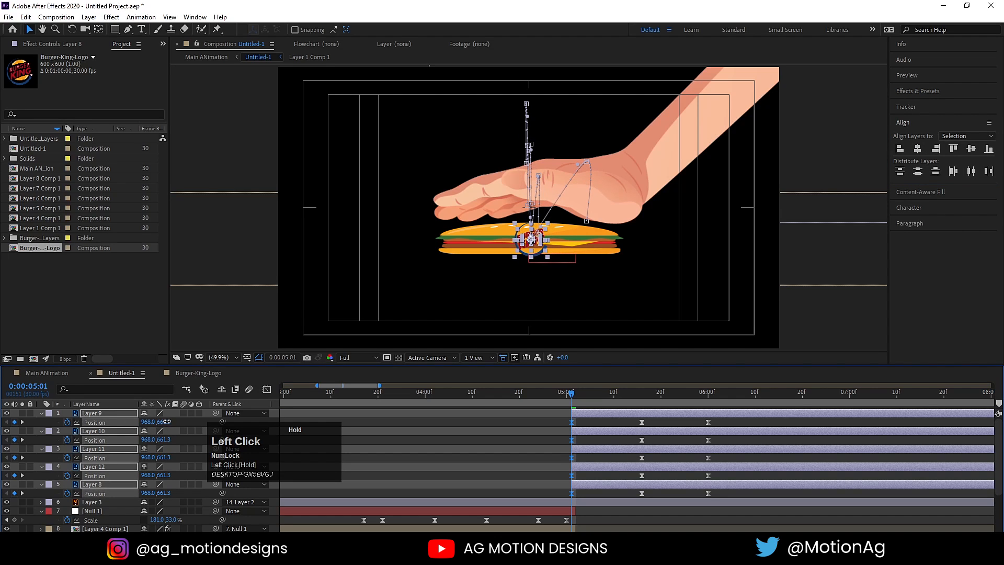
- Keyframe the five logo layers' Scale from 27% at 0:00:05:01 to 100% at 0:00:05:08
key("s")
left_click(144, 422)
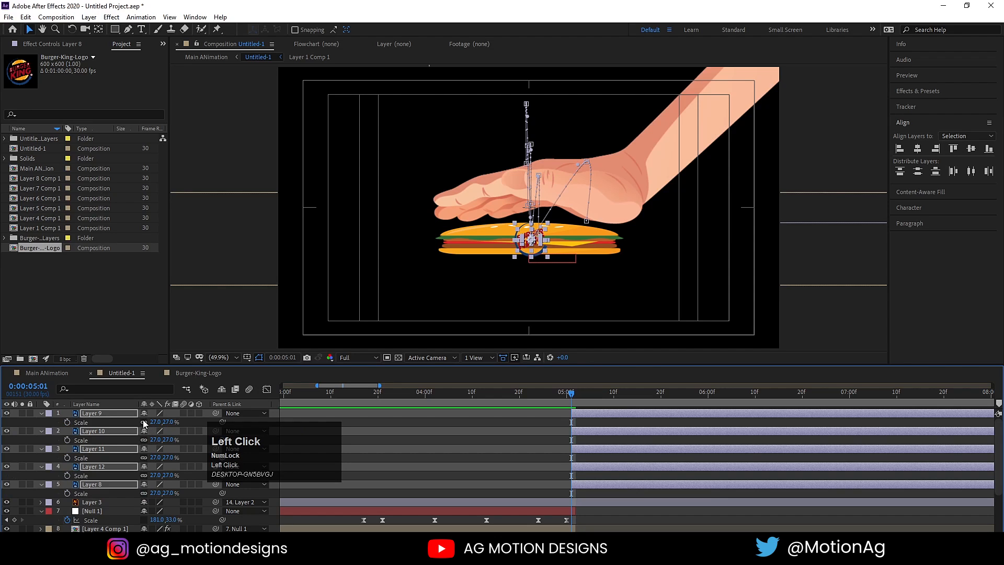
left_click(67, 422)
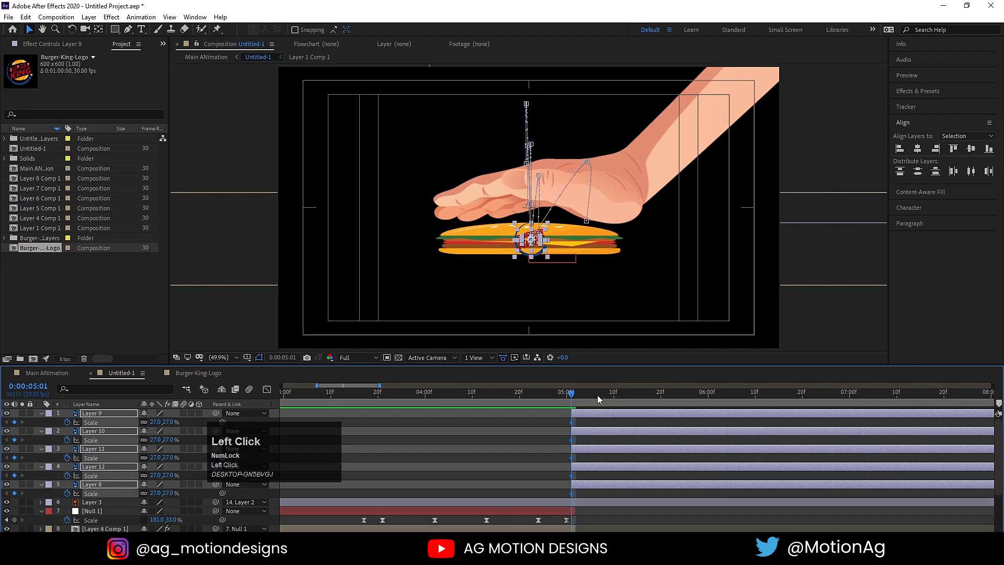
left_click_drag(575, 395, 604, 396)
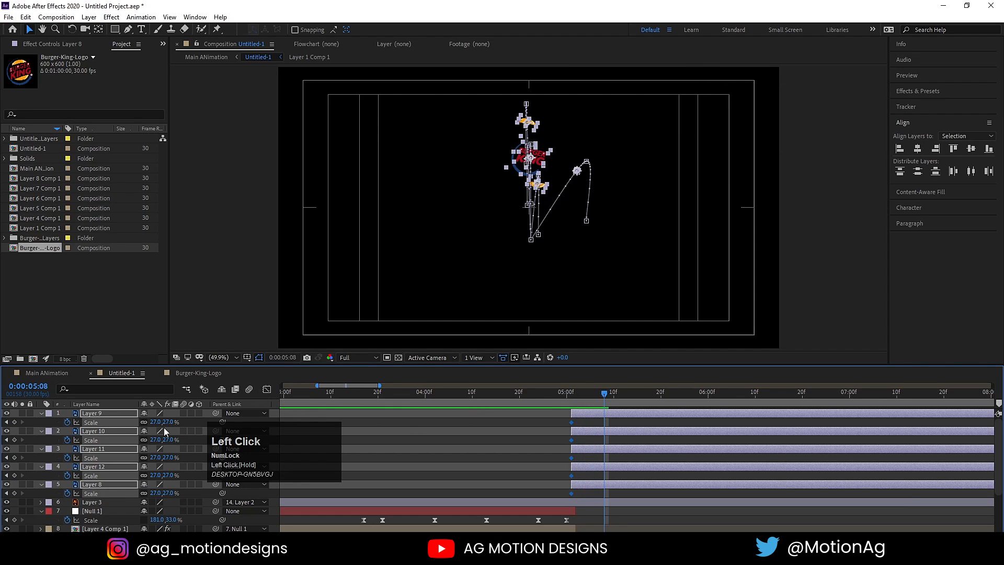
type("100")
key("Return")
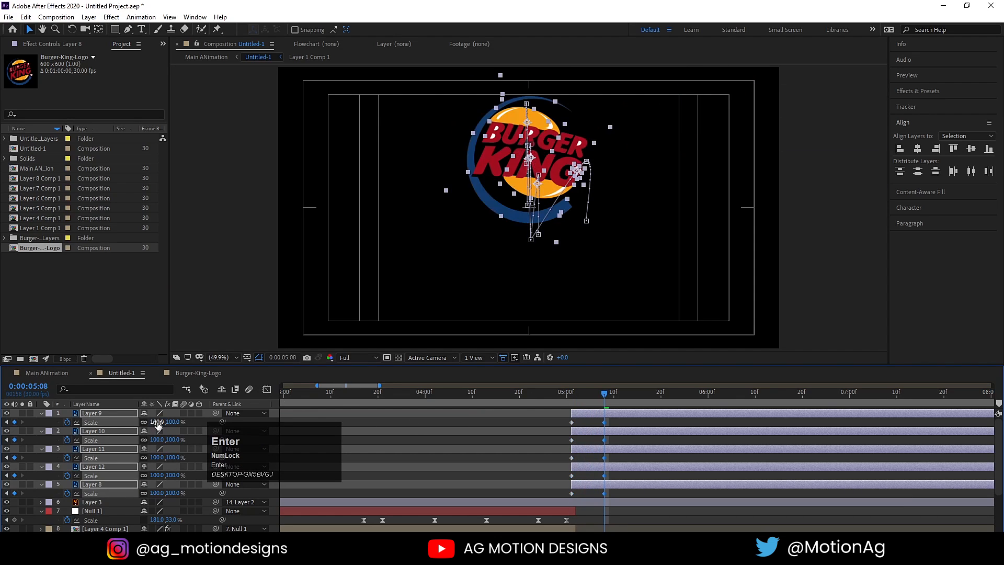
- Unlink the logo layers' Scale at 0:00:05:01 and set the widths to 154% (Layer 8), 199% (12), 208% (11), 522% (10) and 180% (9)
key("j")
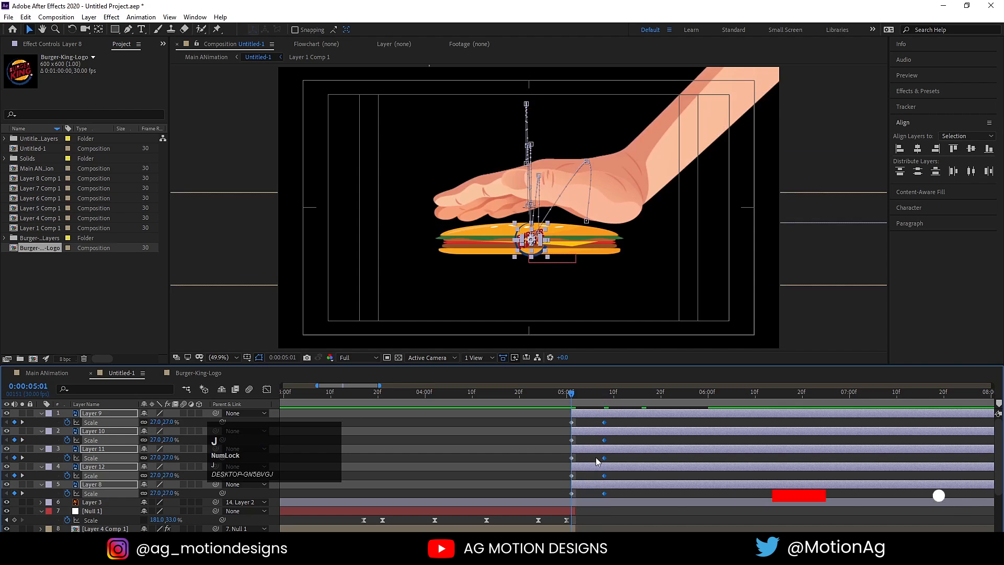
left_click(145, 422)
left_click(145, 440)
left_click(146, 457)
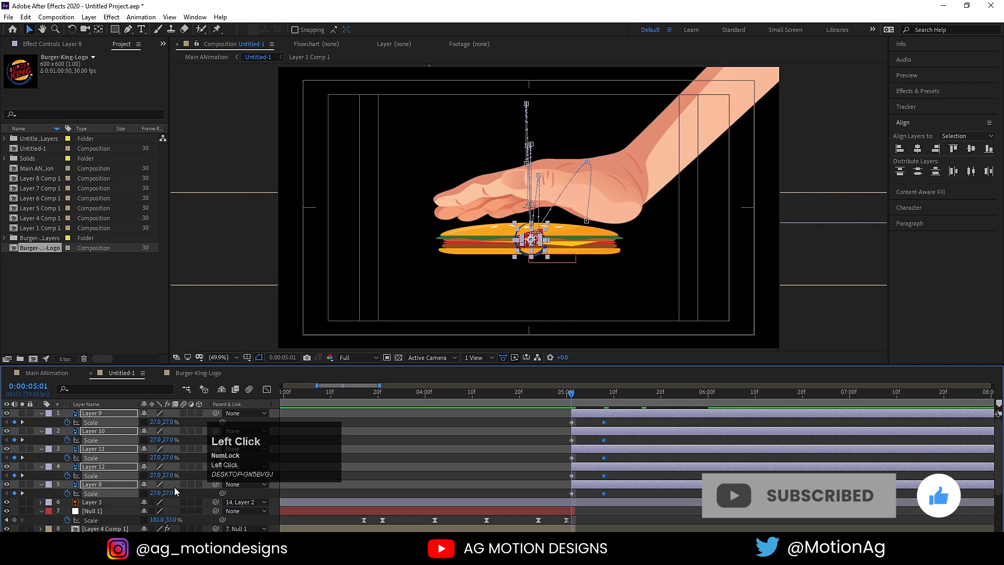
left_click_drag(156, 493, 213, 489)
left_click_drag(155, 476, 238, 470)
left_click_drag(158, 458, 251, 460)
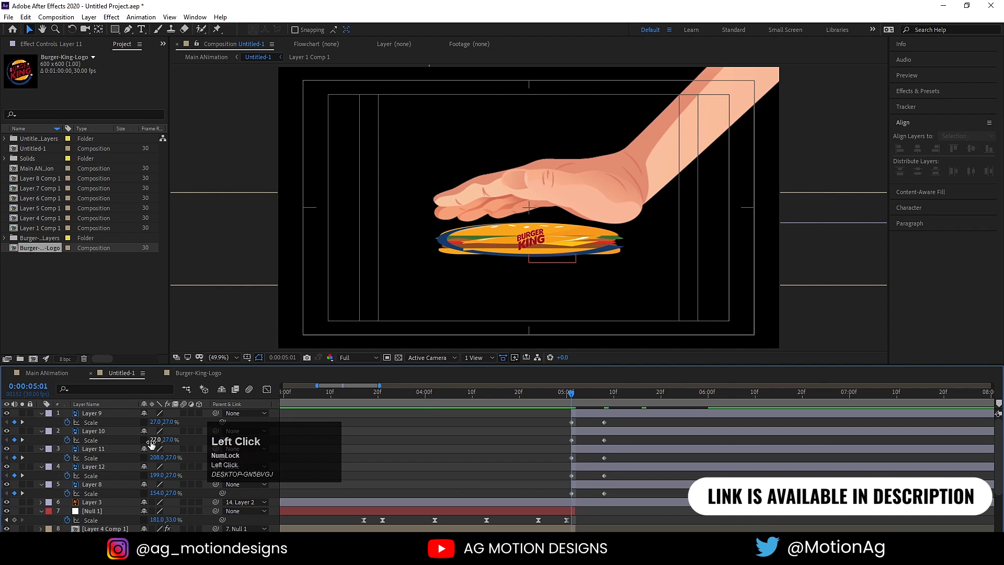
left_click_drag(152, 444, 382, 426)
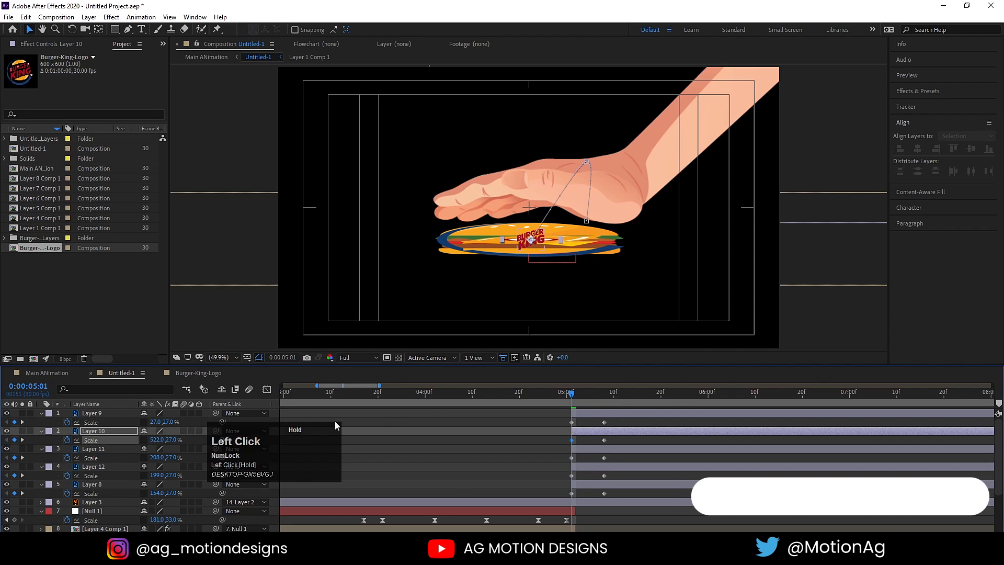
left_click_drag(154, 422, 623, 505)
- Apply Easy Ease to the logo layers' Scale keyframes and preview the stretch from 0:00:05:01
key("F9")
key("space")
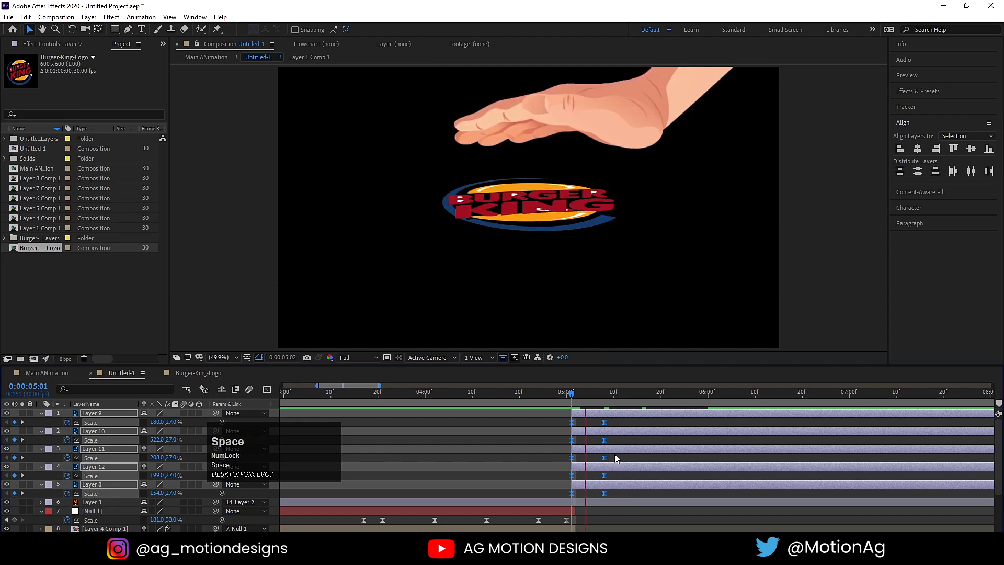
left_click(572, 393)
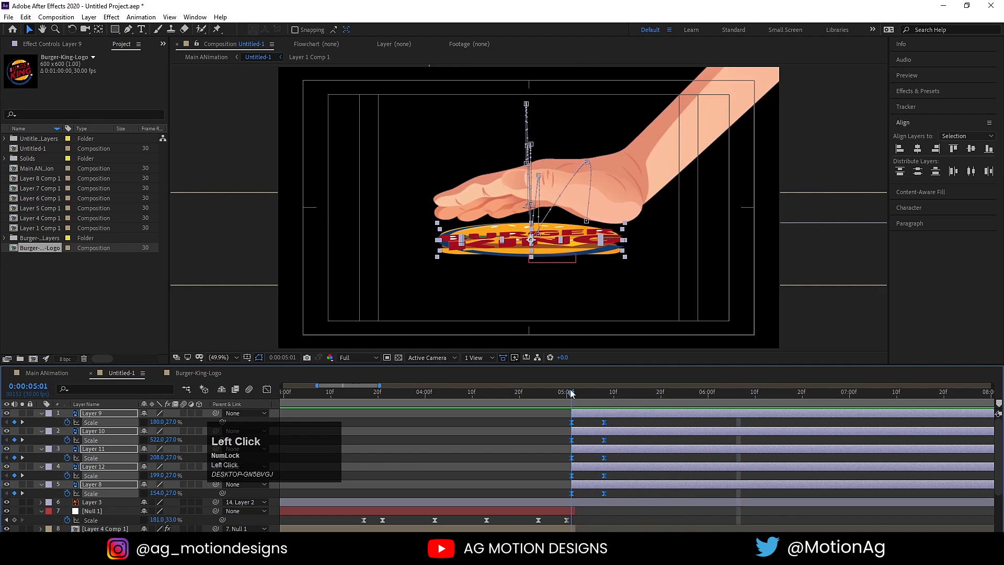
- Stagger the starts of Layers 12, 11, 10 and 9 one frame apart, from 0:00:05:02 to 0:00:05:05
left_click(585, 466)
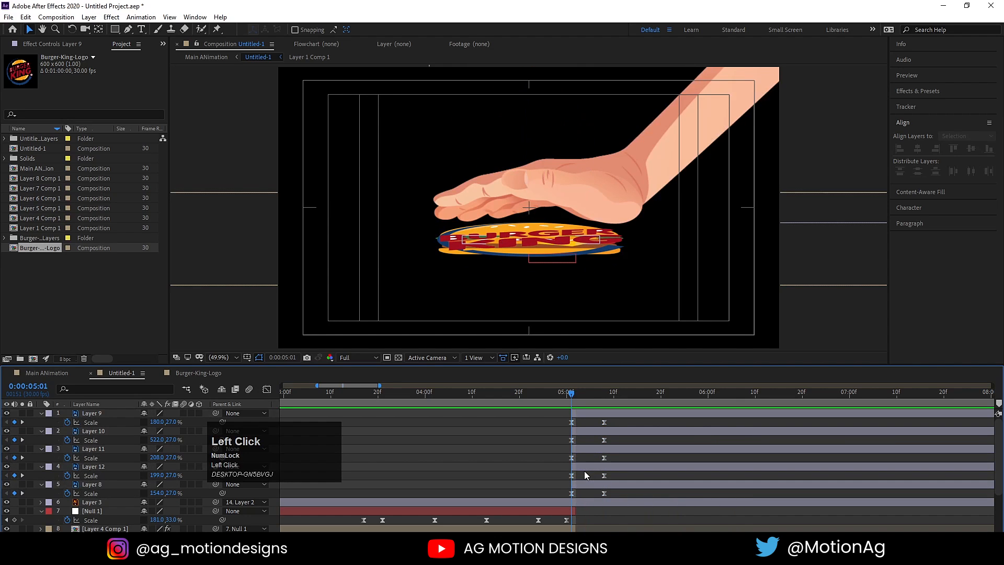
key("Page_Down")
left_click(576, 465)
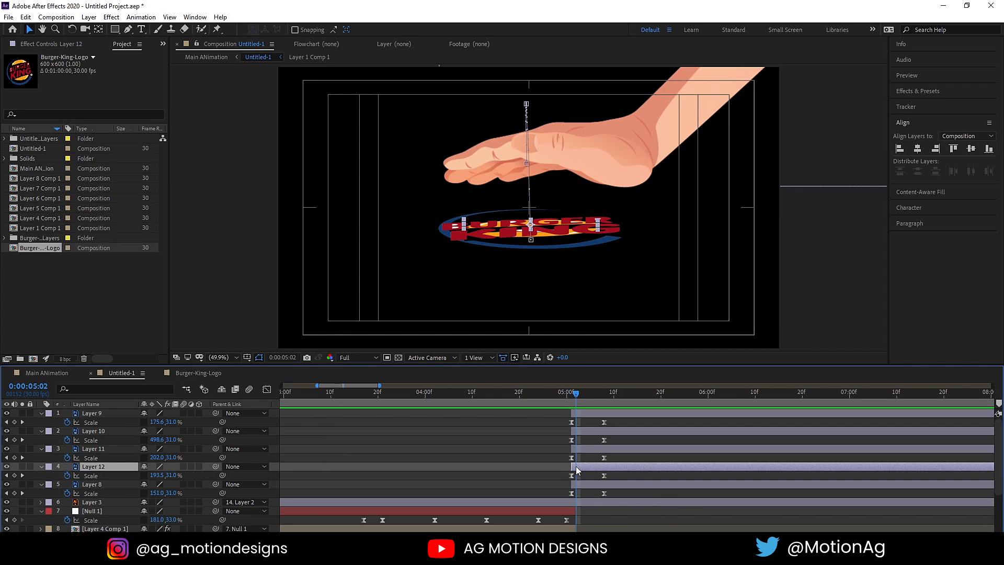
key("bracketleft")
key("Page_Down")
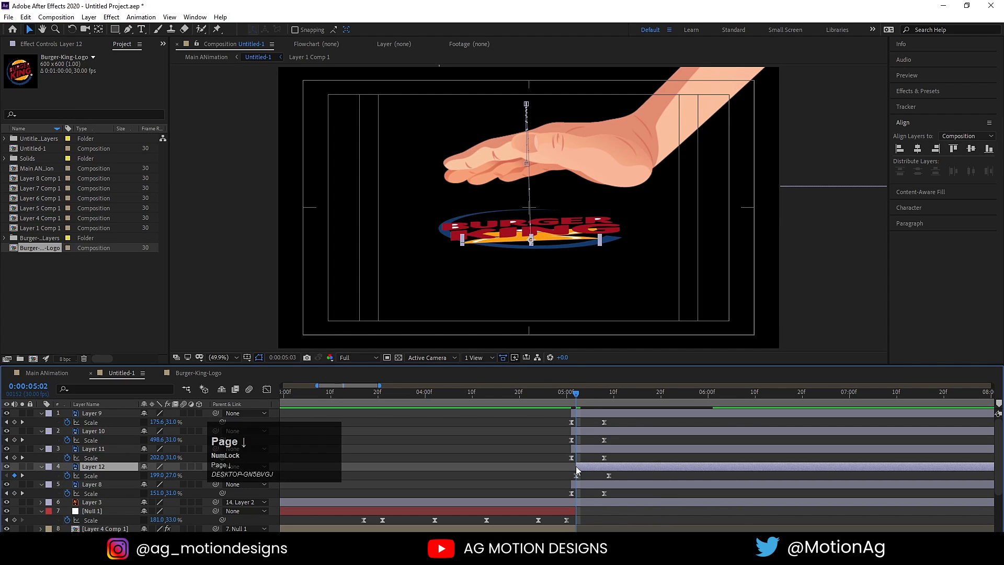
left_click(588, 447)
key("bracketleft")
key("Page_Down")
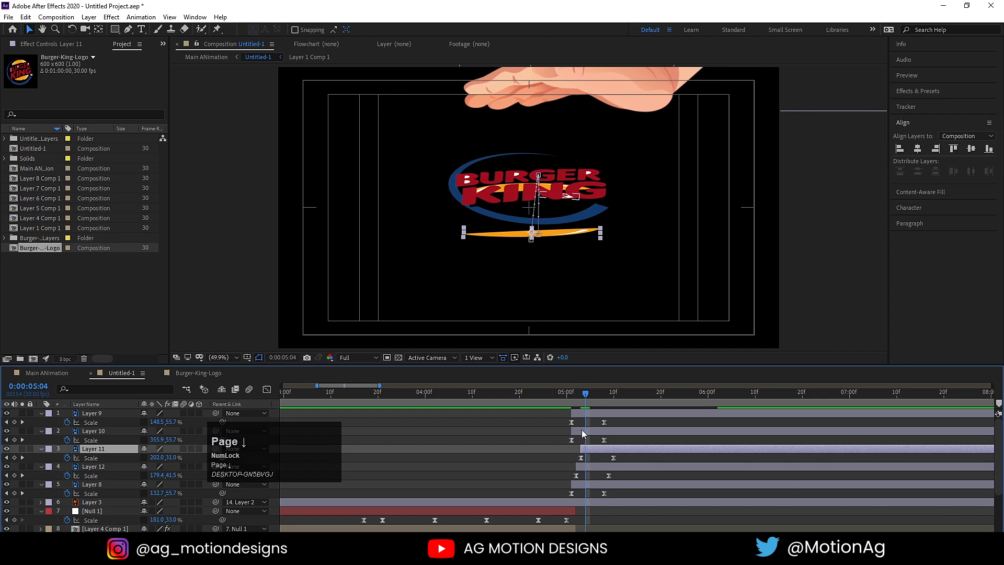
left_click(582, 429)
key("bracketleft")
key("Page_Down")
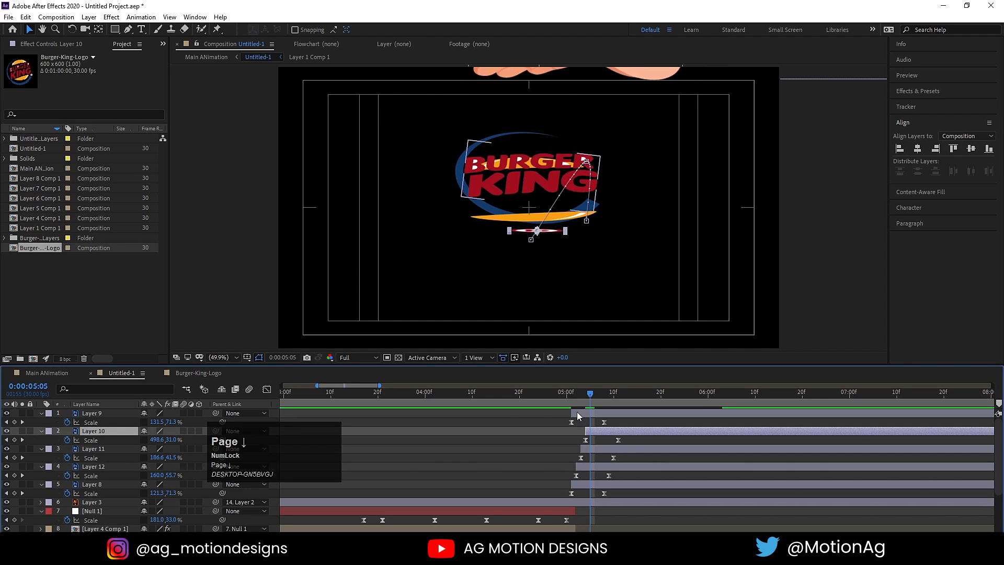
left_click(580, 413)
key("bracketleft")
- Preview the staggered logo reveal from 0:00:04:29
left_click(562, 391)
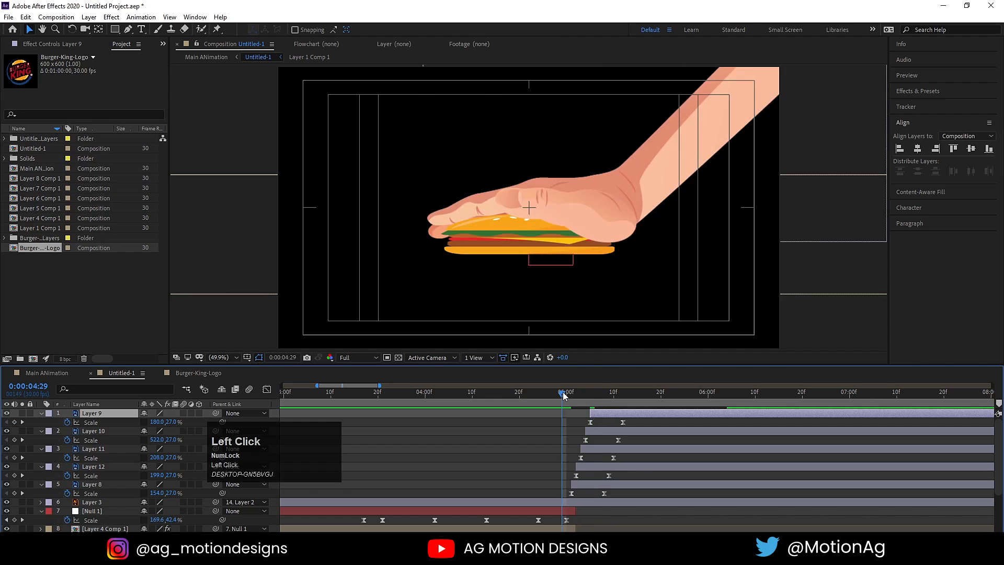
key("space")
key("space")
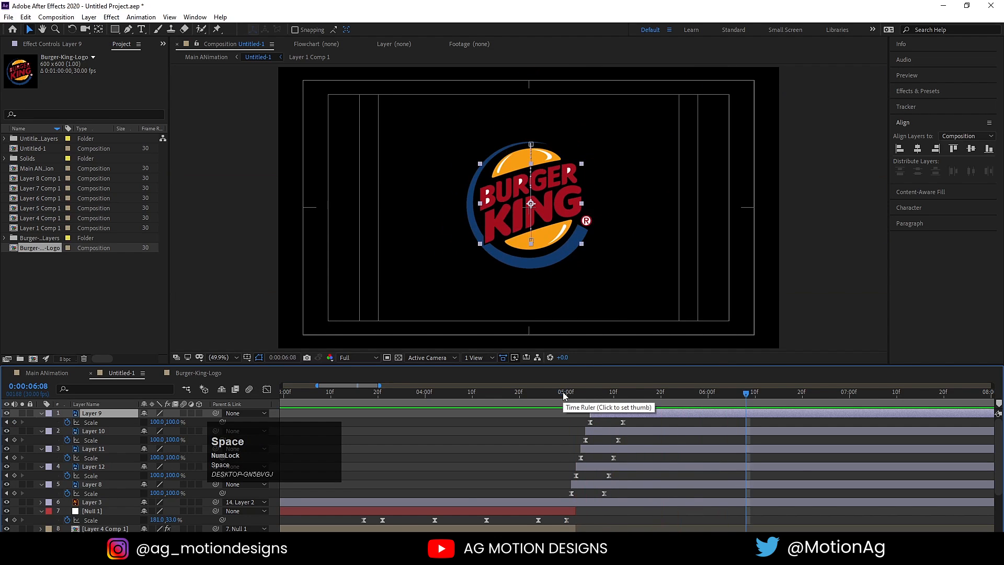
- Switch to the Main ANimation composition, end its work area at 0:00:07:13 and preview the animation
key("minus")
key("minus")
key("minus")
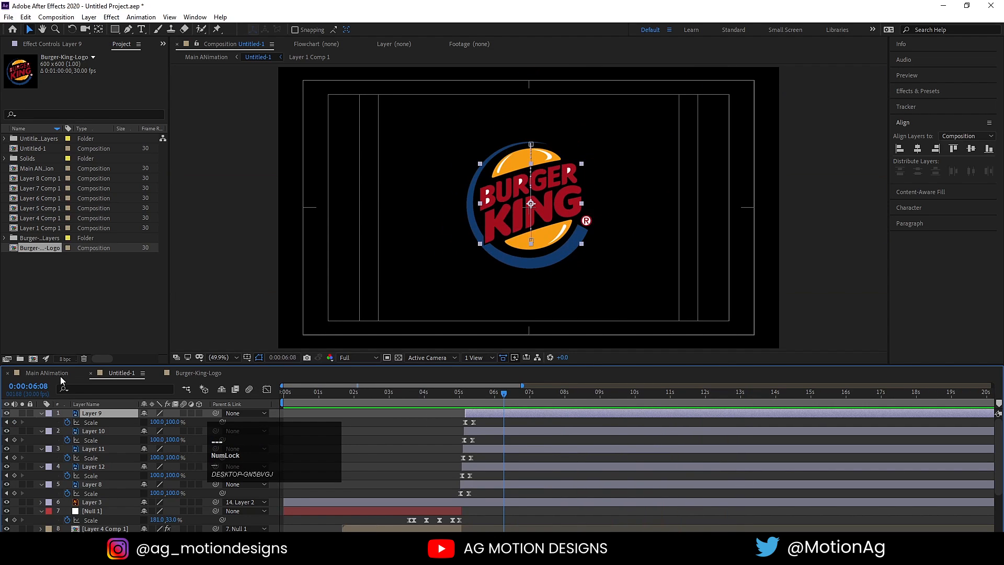
key("space")
left_click(46, 372)
key("space")
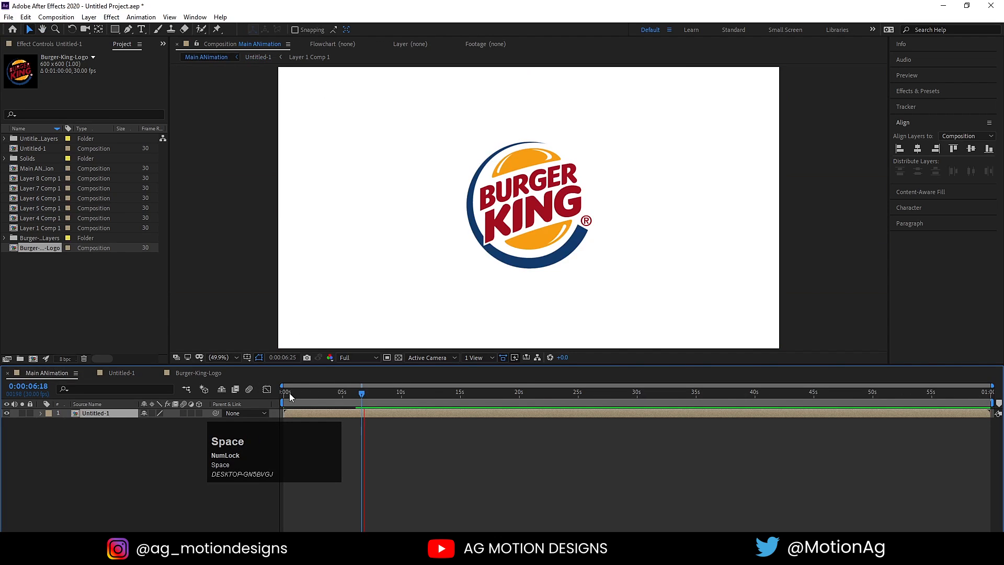
key("space")
key("space")
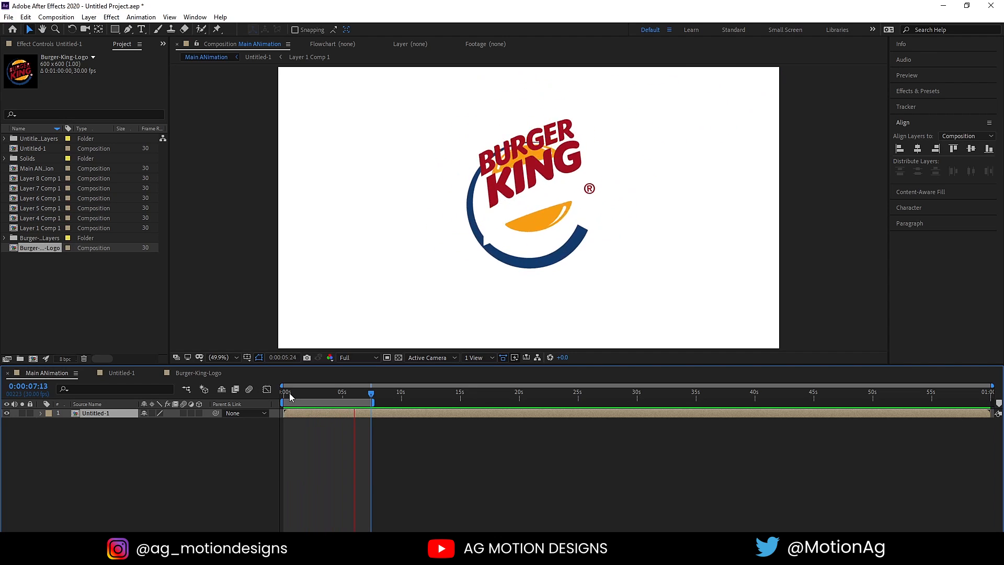
key("space")
- Open the Untitled-1 composition, collapse its layer properties and enable motion blur on all its layers
double_click(93, 413)
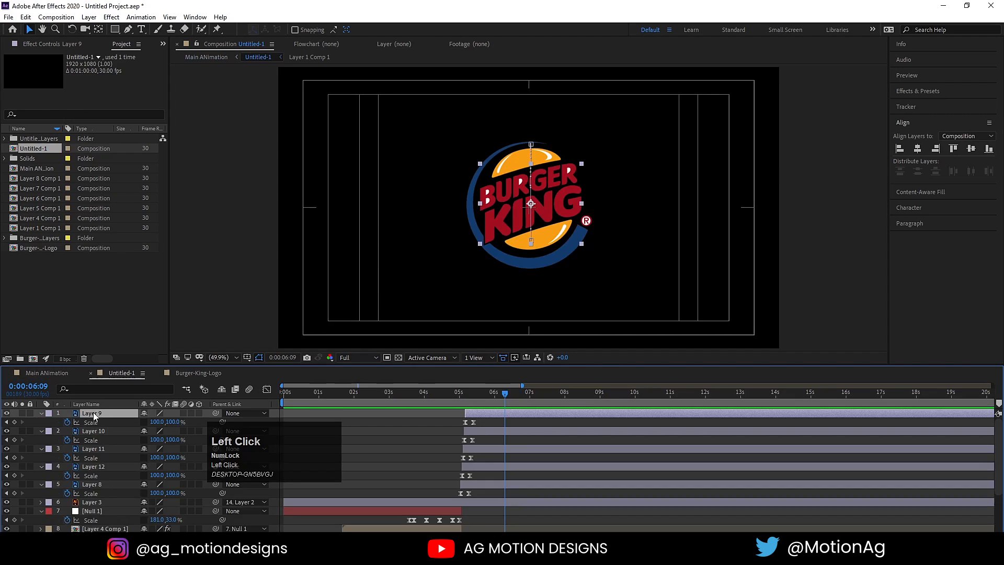
left_click(192, 421)
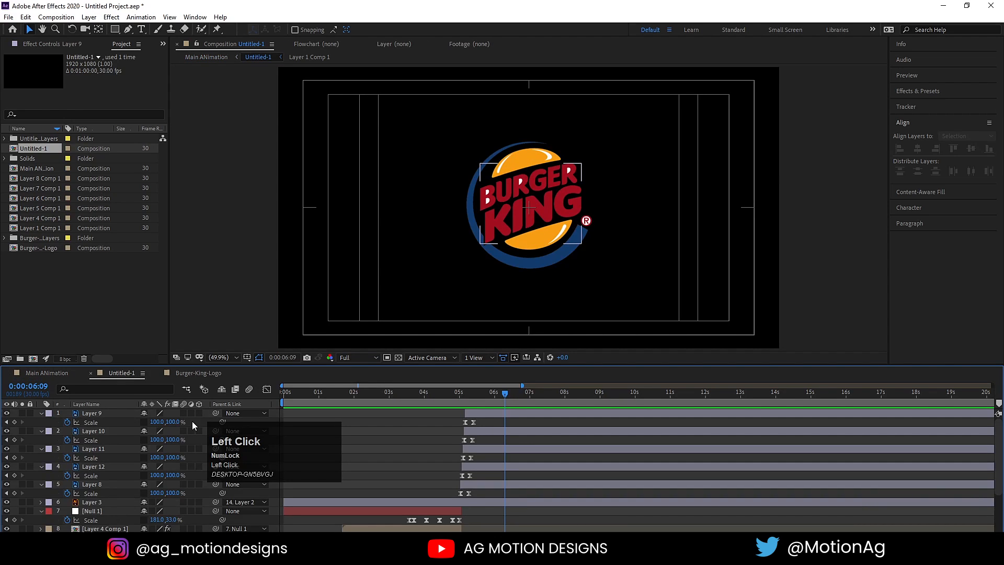
key("u")
key("u")
key("ctrl+a")
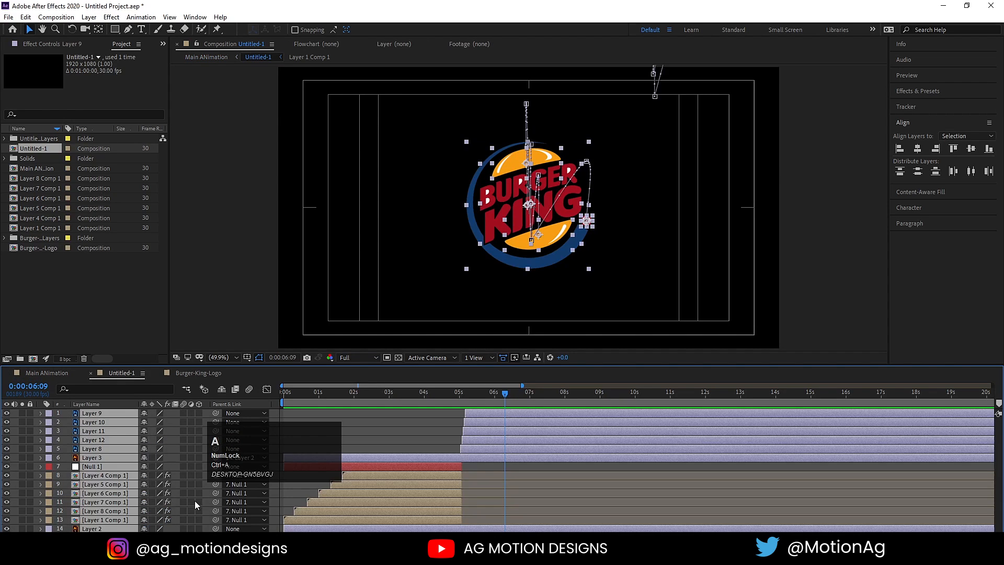
left_click(184, 472)
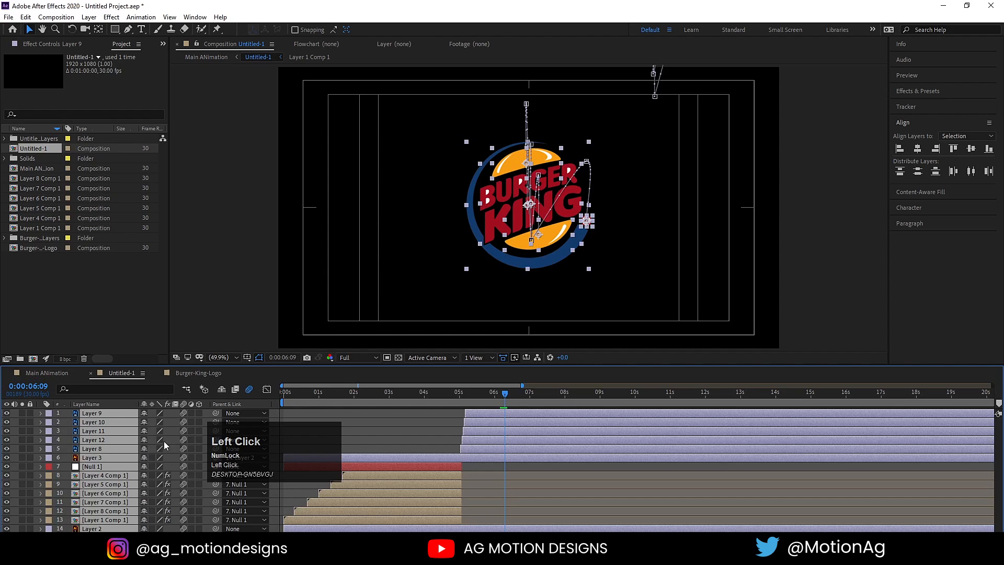
- Add a white 1920 x 1080 px solid to the Main ANimation composition and place it beneath the Untitled-1 layer
left_click(57, 373)
left_click(142, 459)
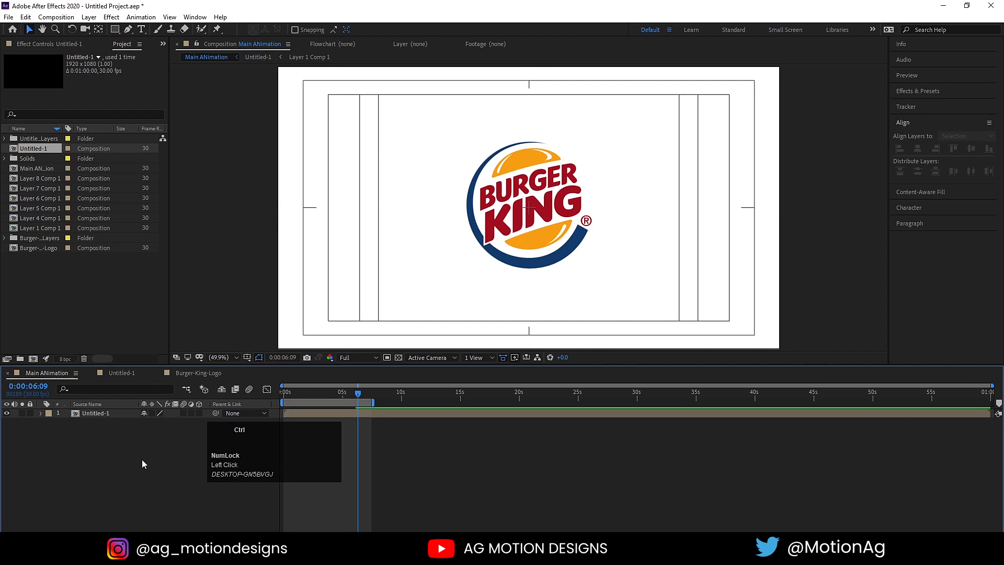
key("ctrl+y")
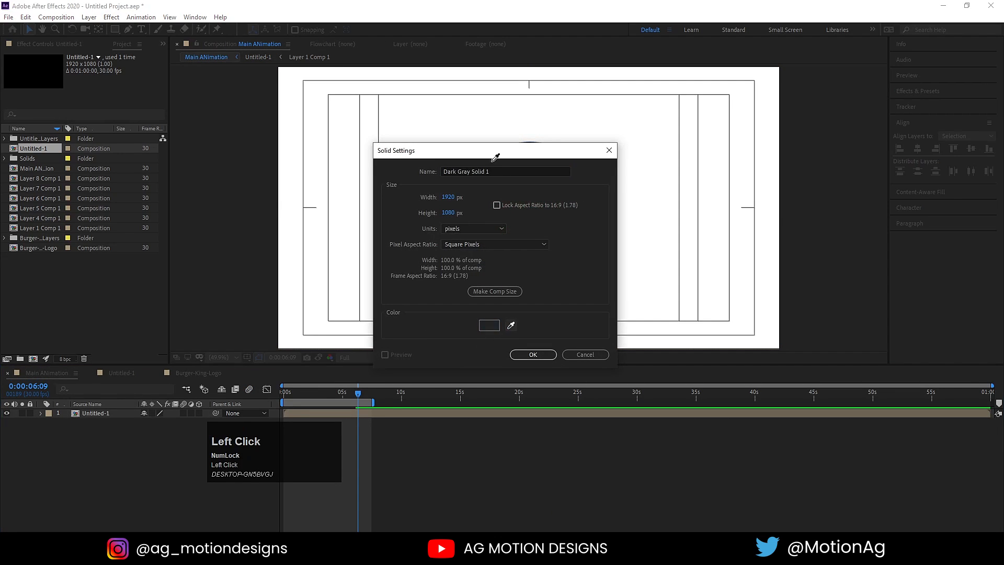
key("Return")
left_click_drag(93, 416, 103, 449)
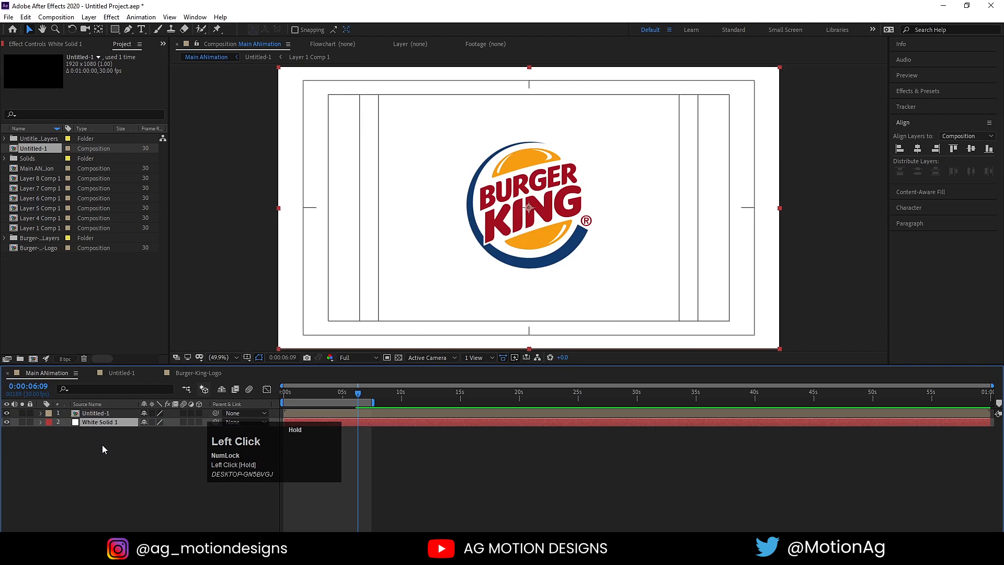
- Preview the finished Main ANimation composition twice from the start
left_click(281, 396)
key("space")
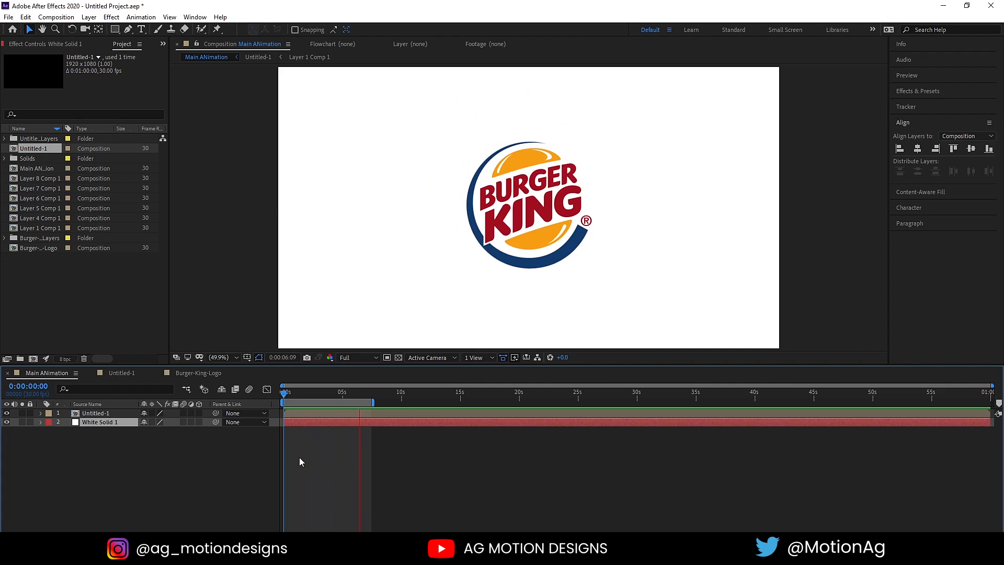
key("space")
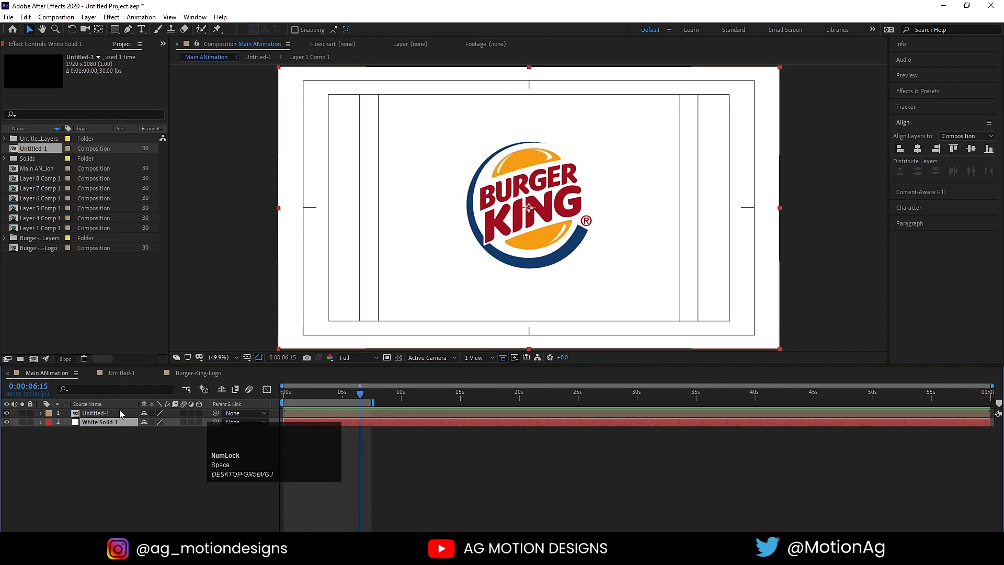
left_click(289, 398)
key("space")
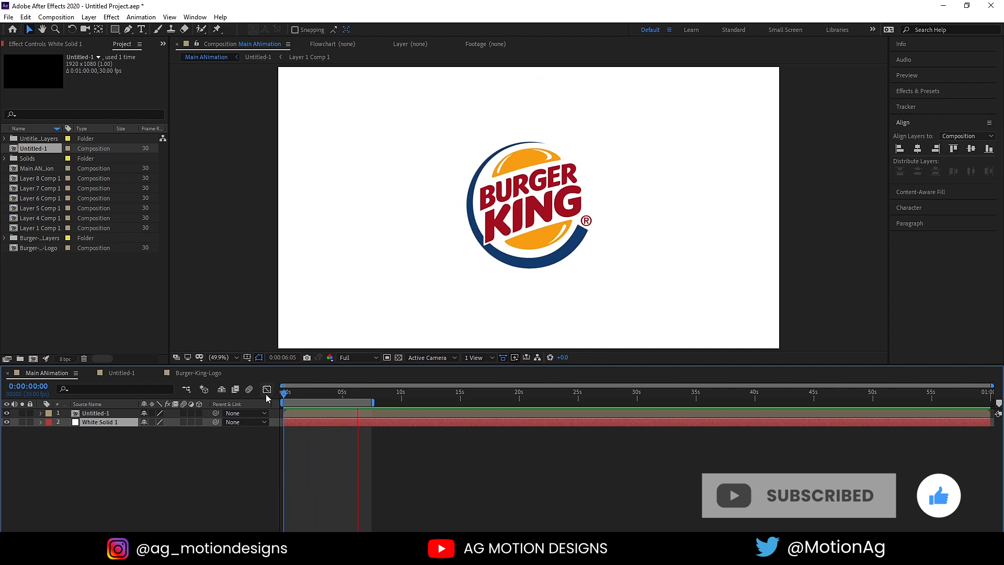
key("space")
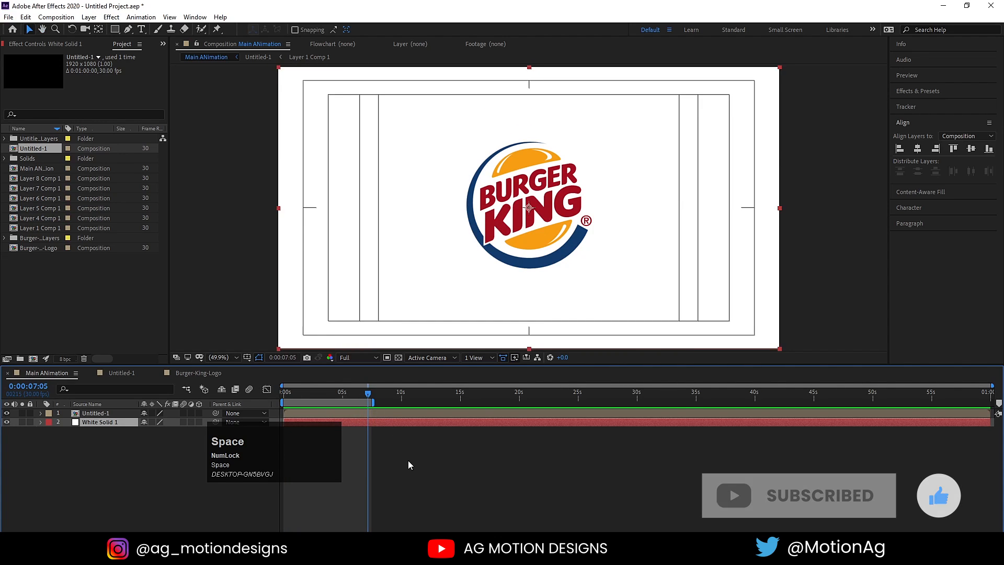